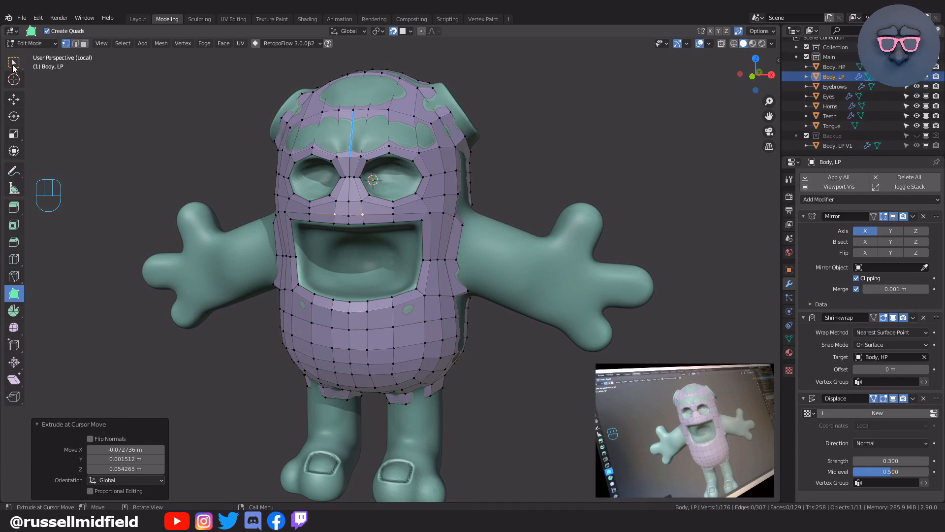
- Activate the Select Box tool and examine the low-poly body mesh from behind, around the tops of the legs
left_click(14, 65)
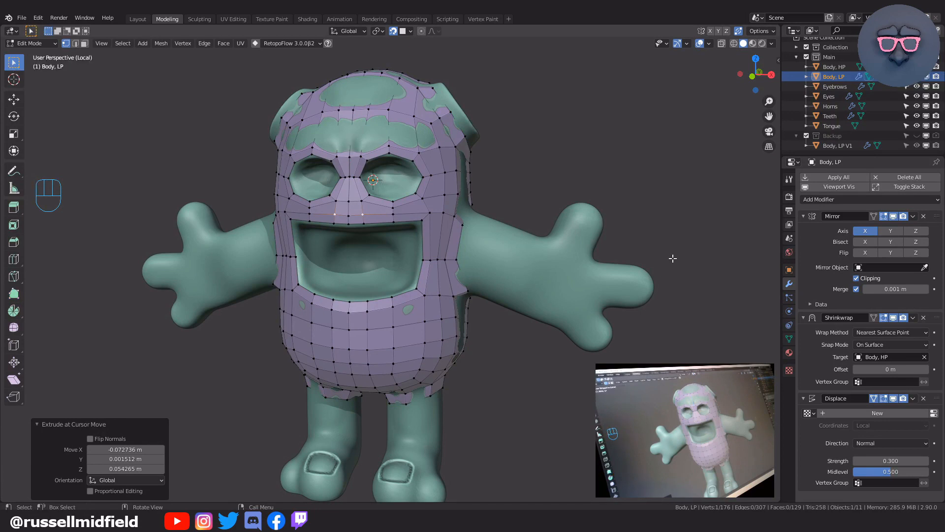
middle_click_drag(623, 233, 452, 223)
middle_click_drag(475, 313, 477, 231, "shift")
scroll(478, 203, "up", 1)
scroll(475, 268, "up", 2)
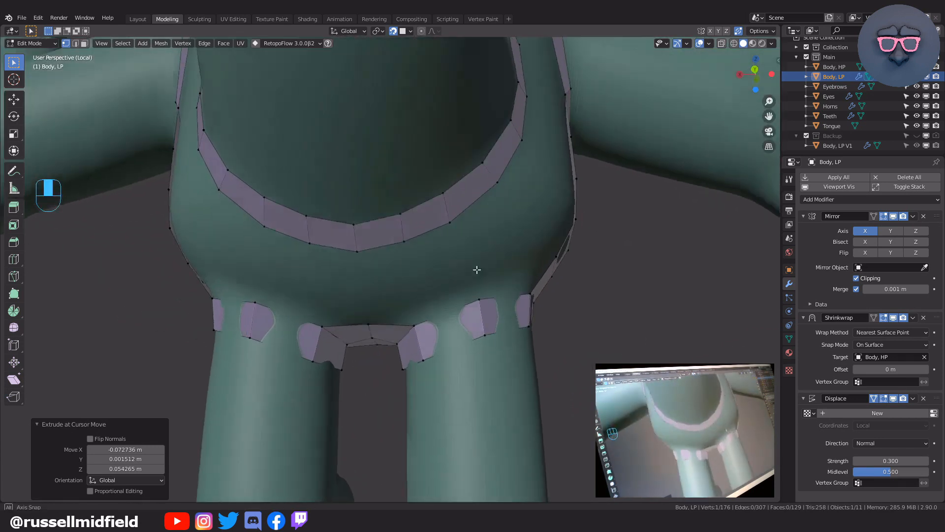
middle_click_drag(474, 268, 437, 274, "shift")
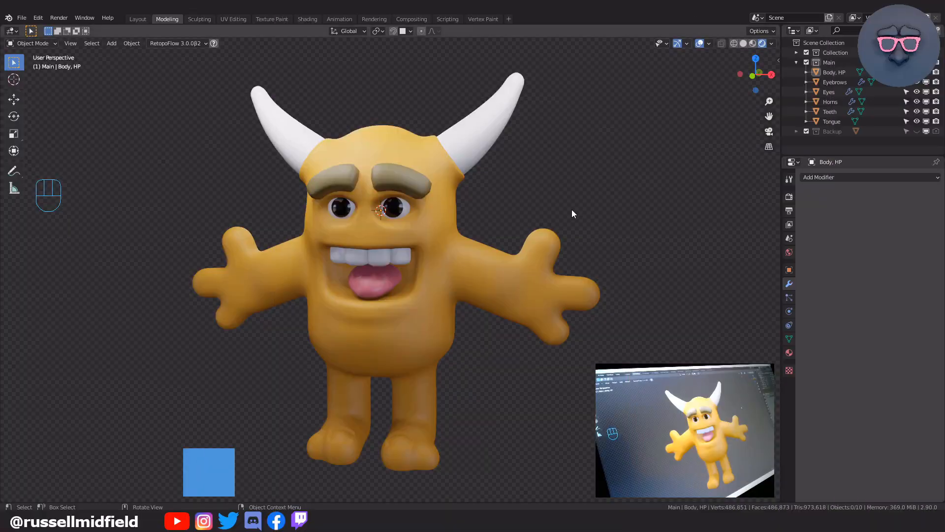
- Switch the viewport to solid shading and isolate the Body, HP mesh in local view from the front
mouse_move(510, 227)
middle_mouse_down()
mouse_move(555, 226)
mouse_move(514, 225)
middle_mouse_up()
left_click(447, 233)
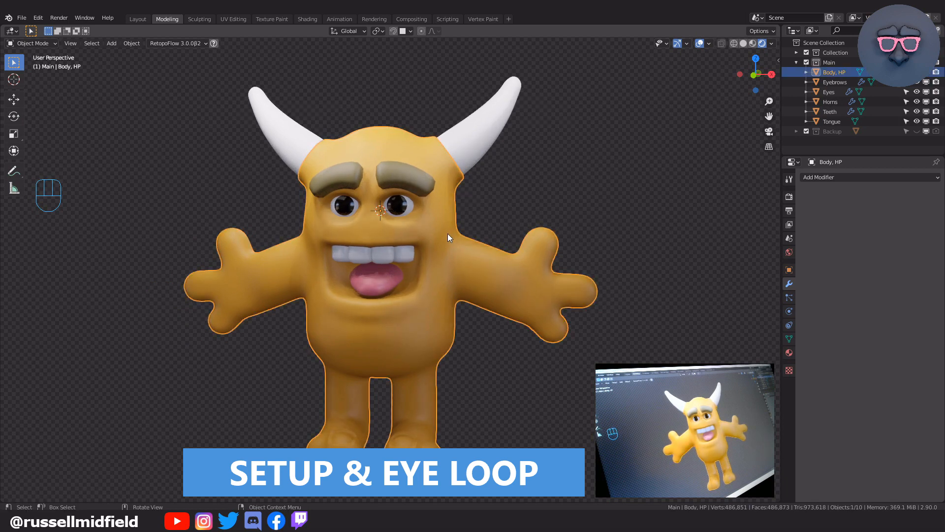
key("z")
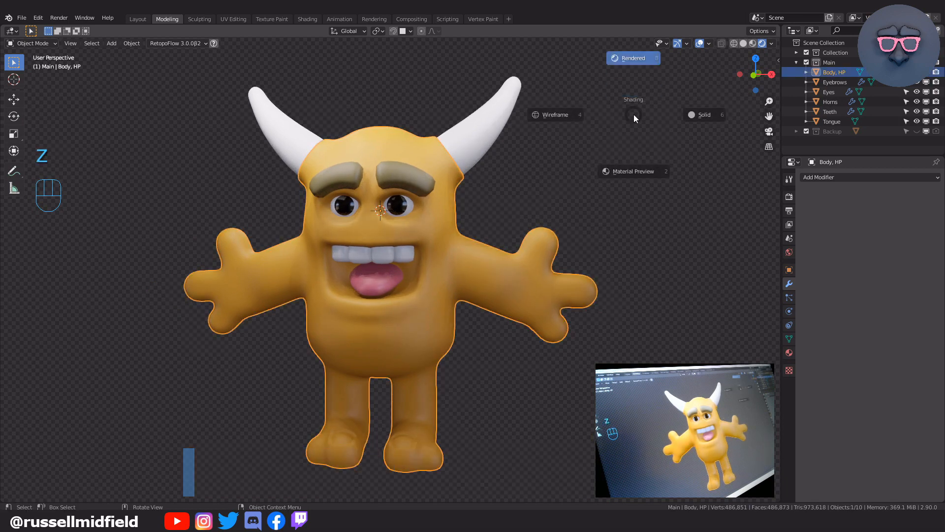
left_click(699, 115)
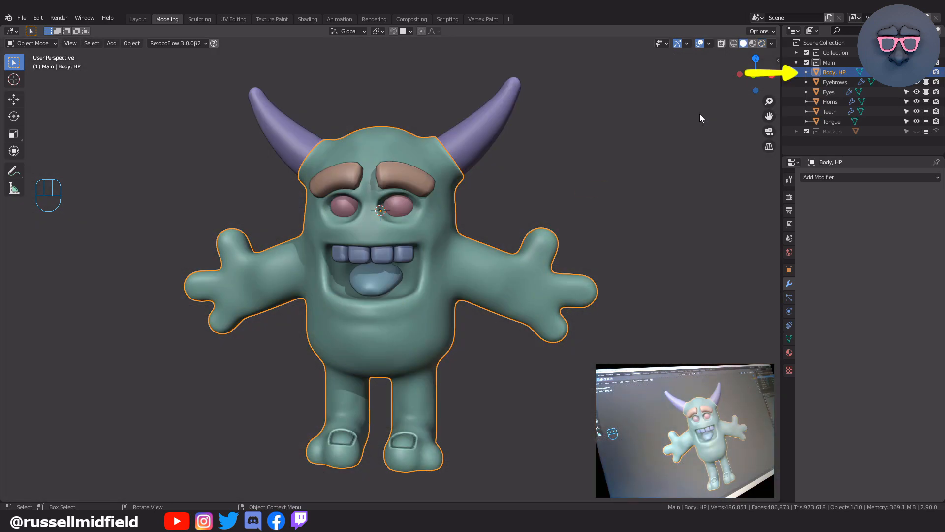
key("KP_1")
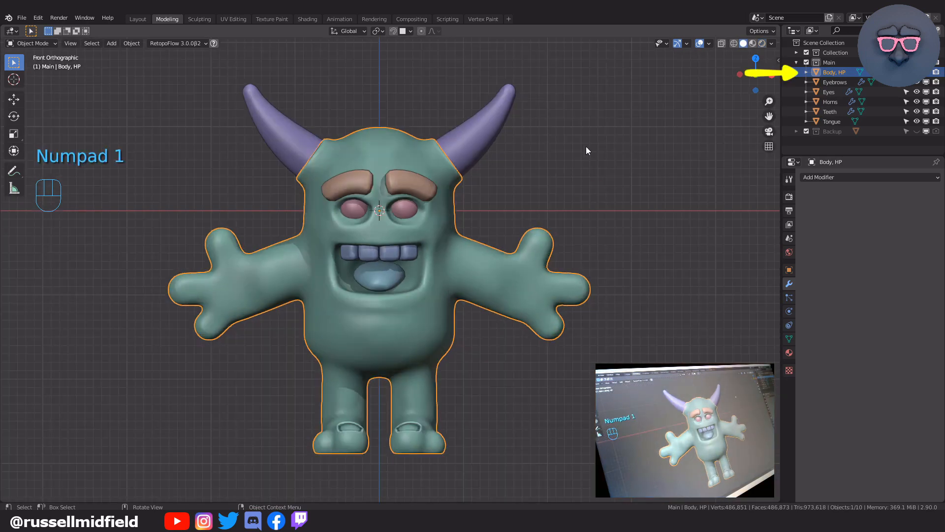
key("KP_Divide")
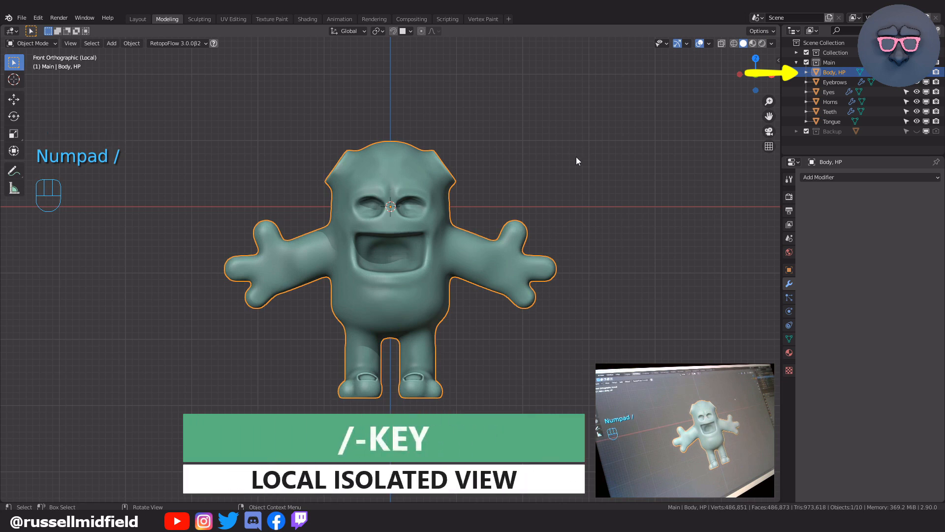
- Deselect the body and add a single-vertex mesh object
left_click(555, 181)
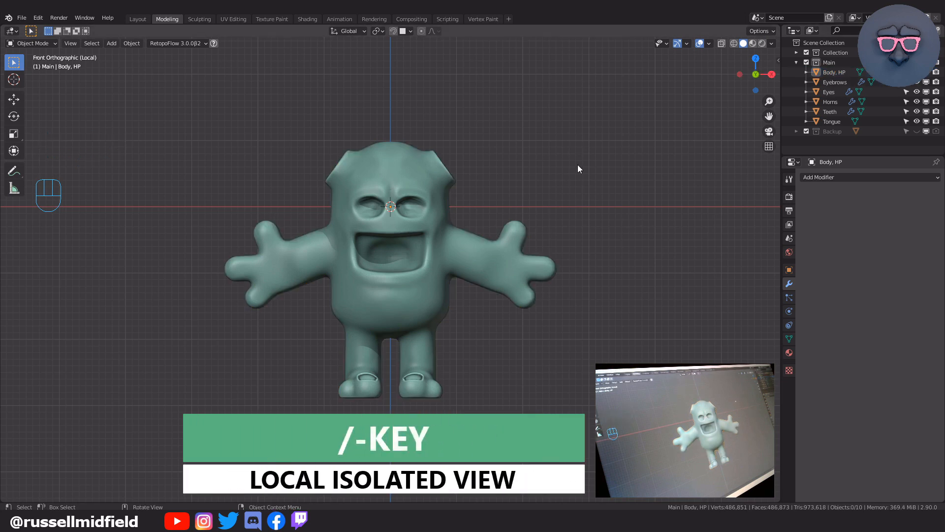
key("shift+a")
mouse_move(577, 165)
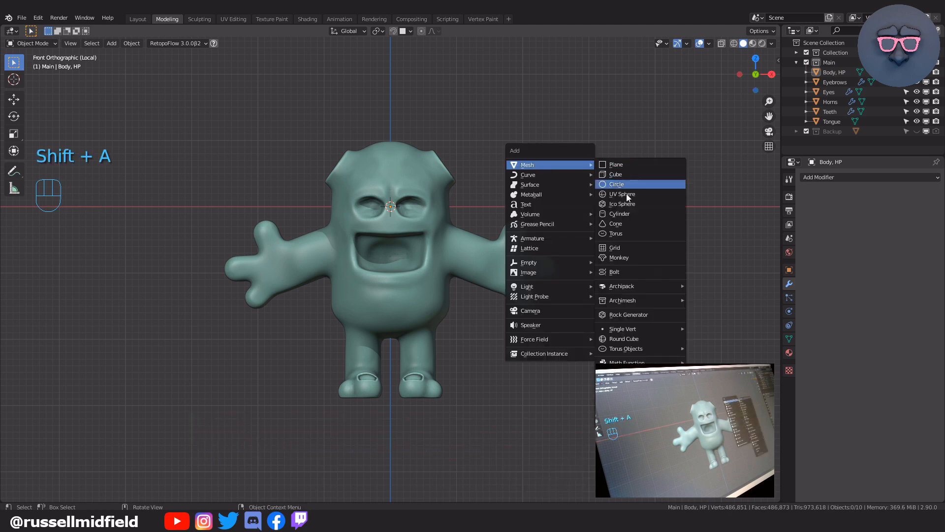
mouse_move(661, 326)
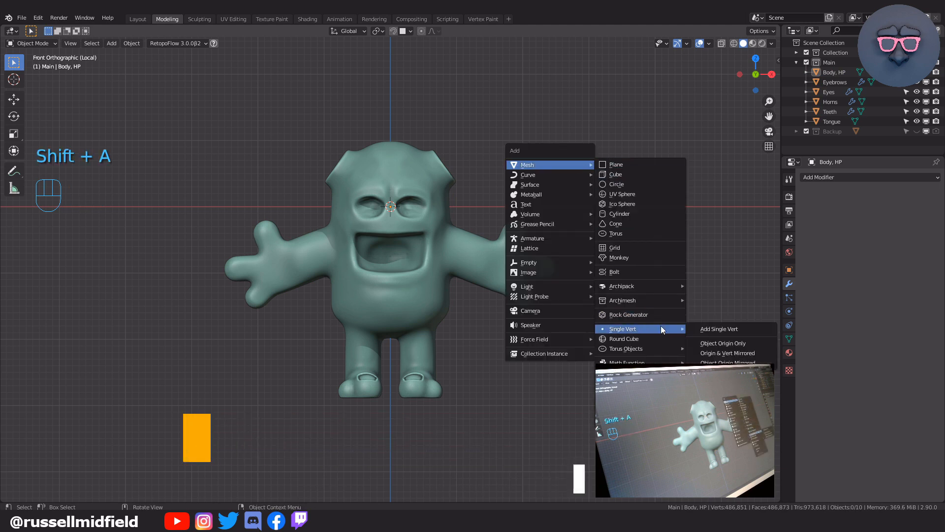
left_click(749, 328)
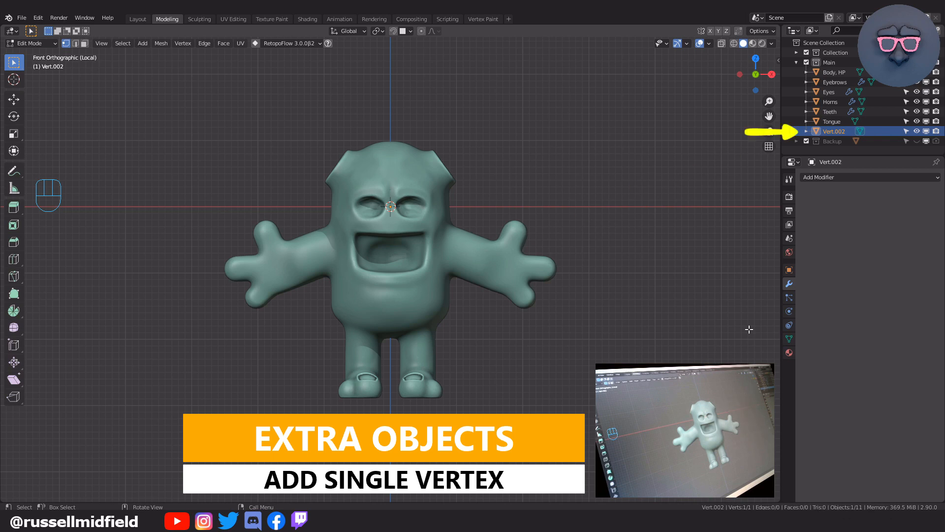
- Rename the new vertex object as Body, LP
double_click(834, 131)
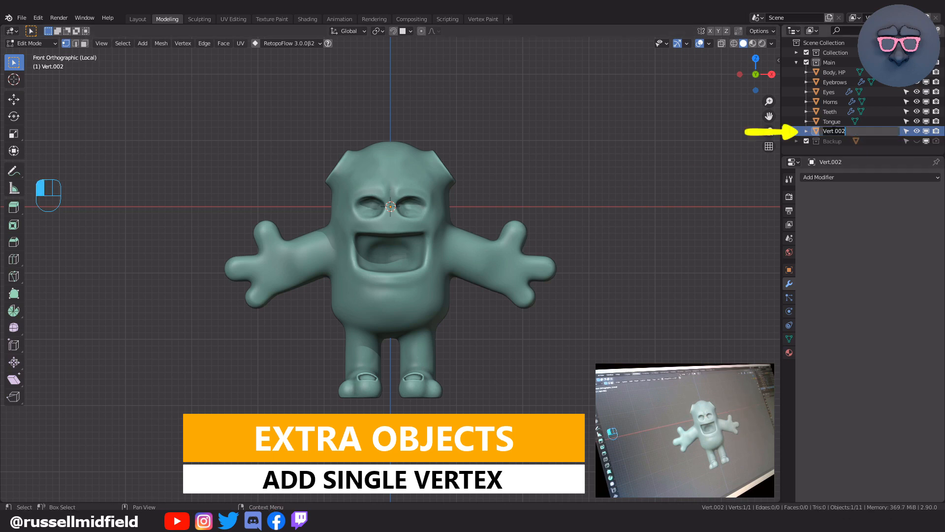
type("Body_L")
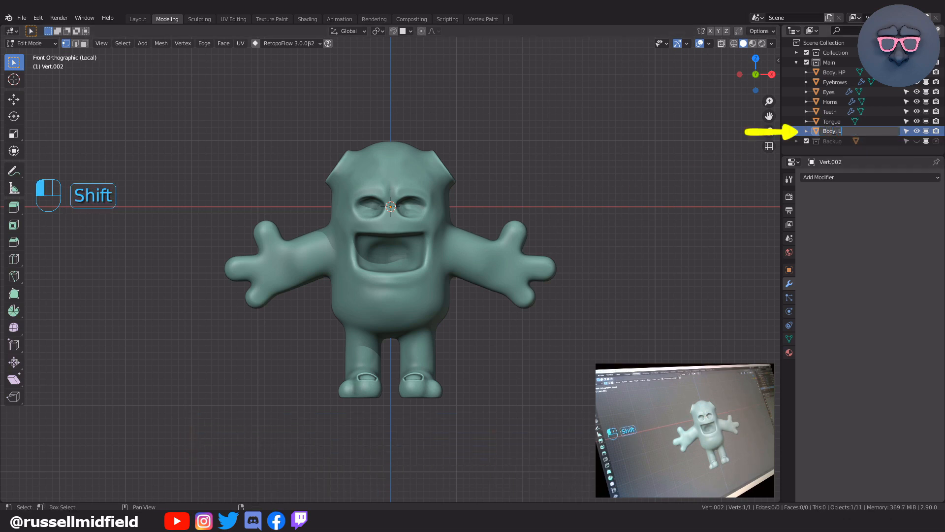
type("P")
key("Return")
left_click(835, 81)
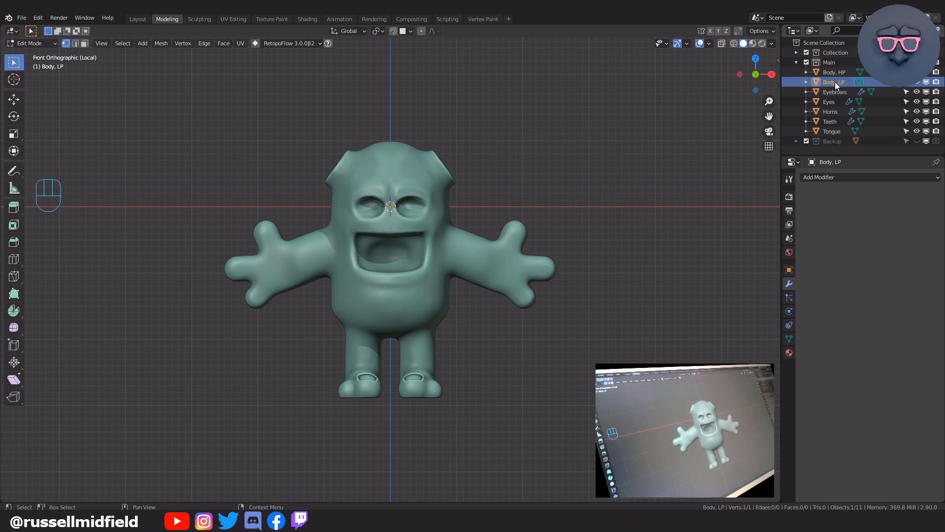
- Turn on snapping and move the vertex to the inner corner of the +X eye socket, about 0.62 m along X and 0.16 m along Z
left_click(393, 32)
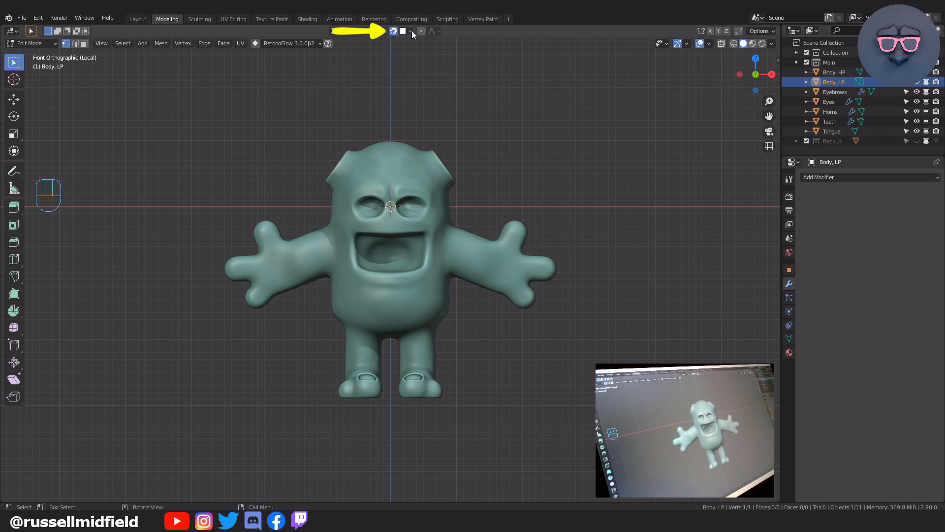
left_click(411, 31)
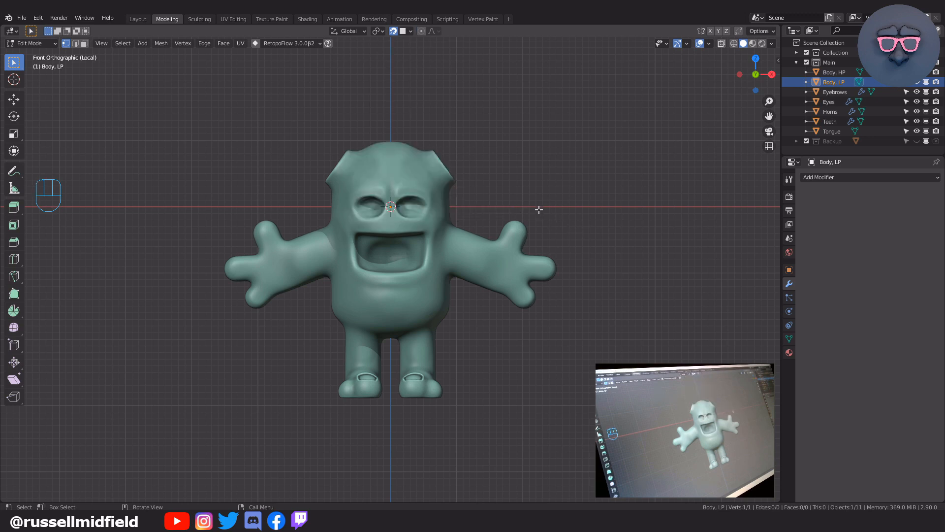
scroll(538, 206, "up", 4)
middle_click_drag(584, 120, 553, 270, "shift")
scroll(541, 261, "up", 2)
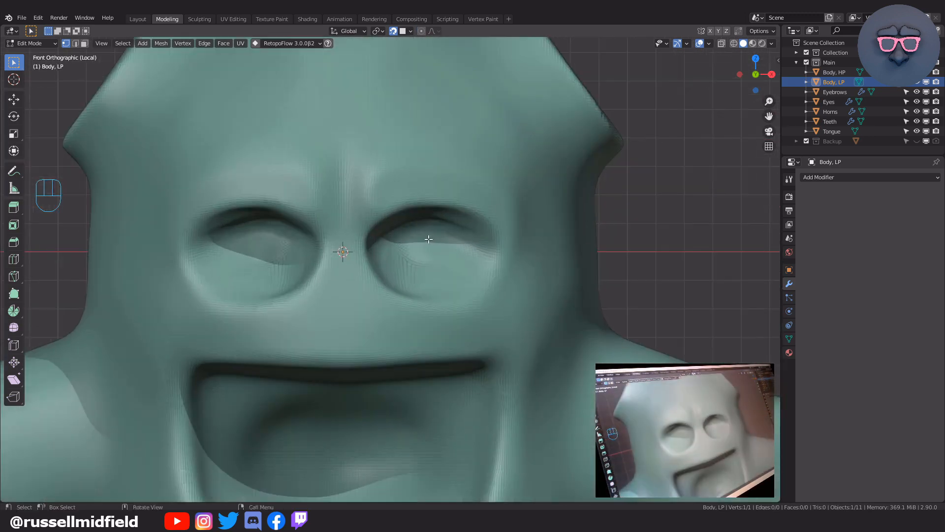
key("g")
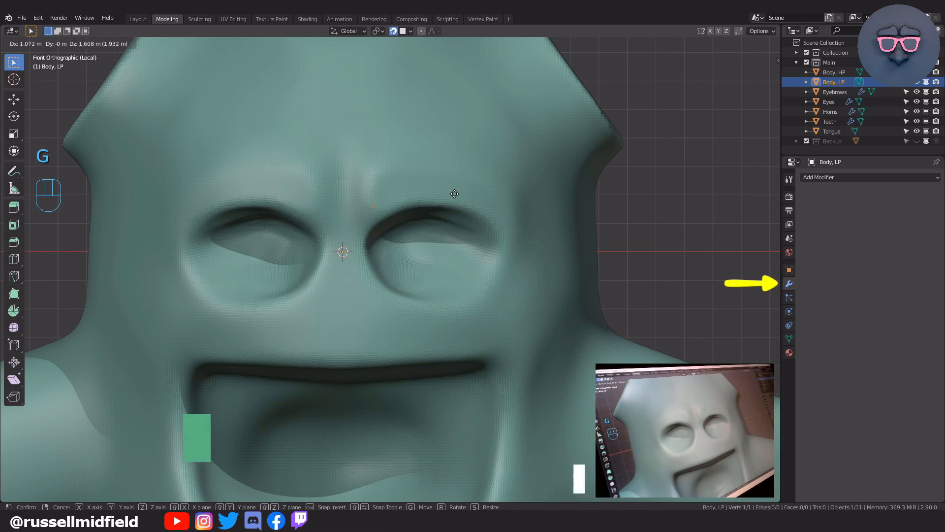
left_click(441, 235)
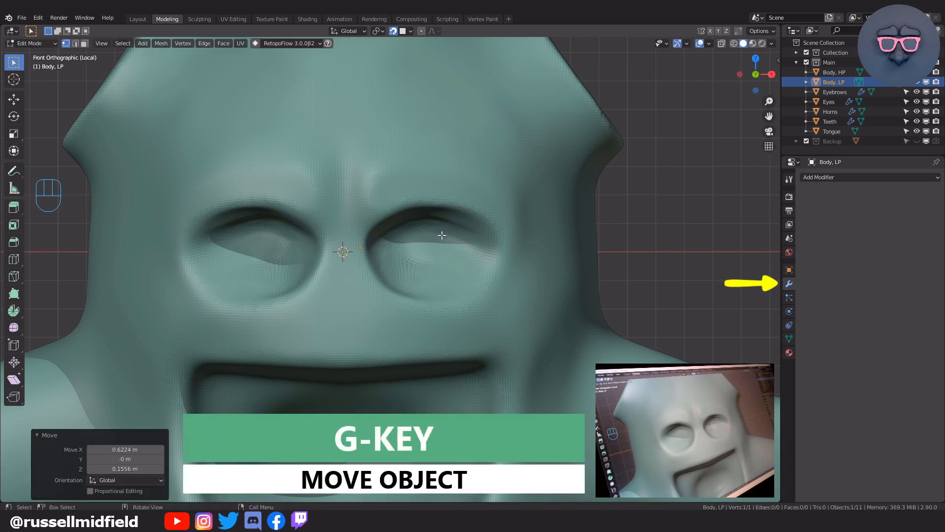
- Add an X-axis Mirror modifier to Body, LP, followed by a Shrinkwrap modifier with Body, HP as its target
left_click(838, 180)
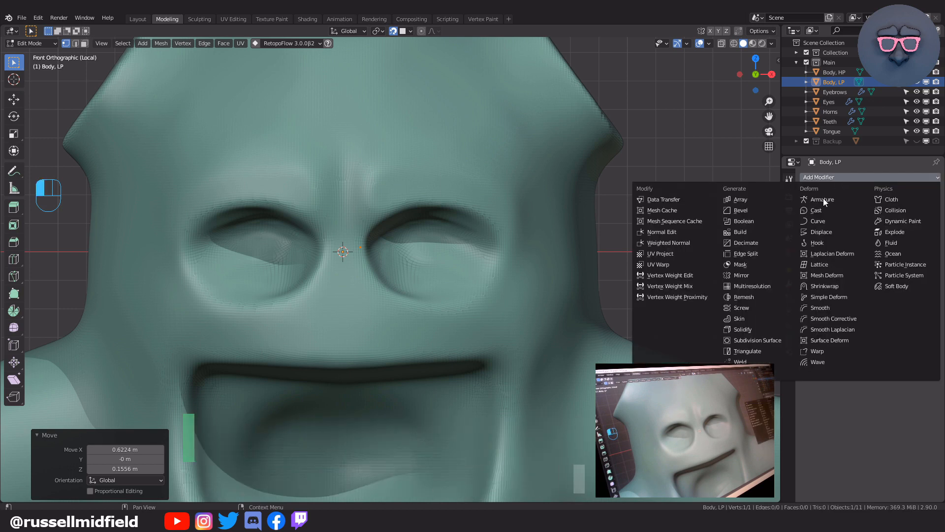
left_click(769, 274)
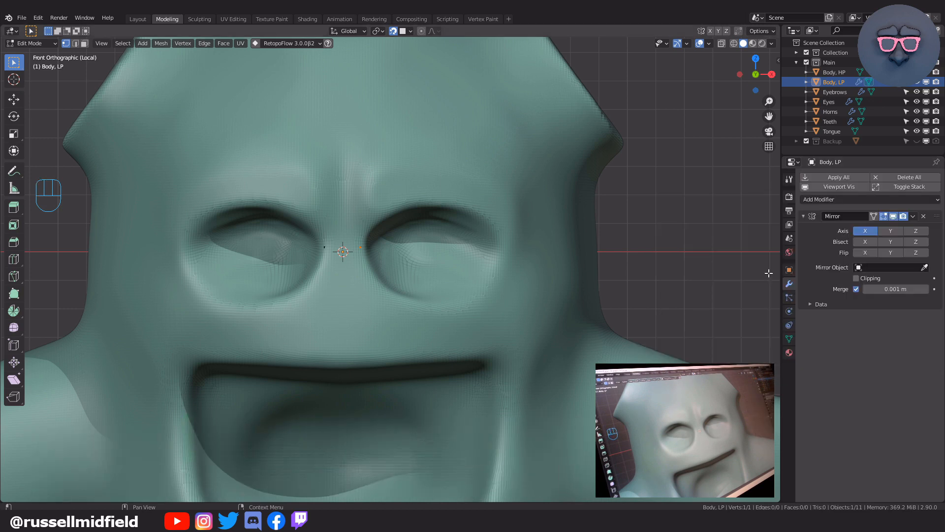
left_click(833, 199)
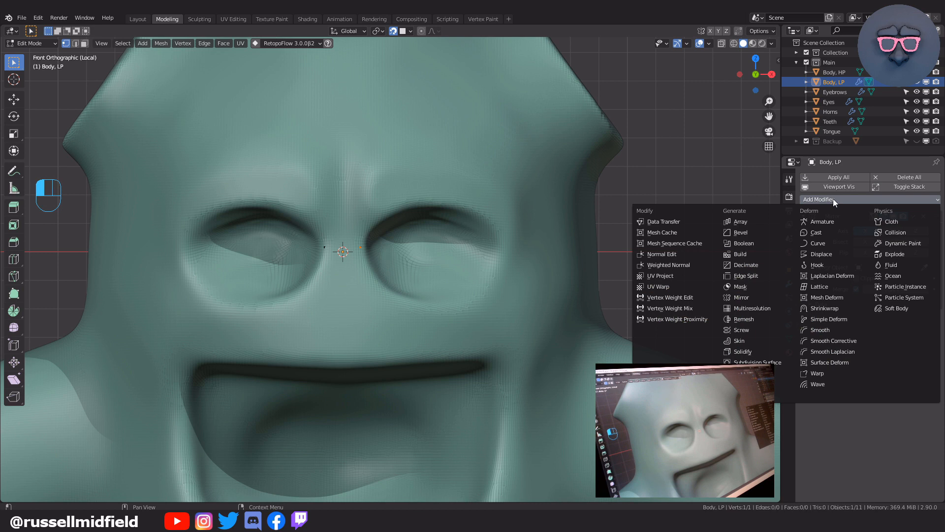
left_click(838, 307)
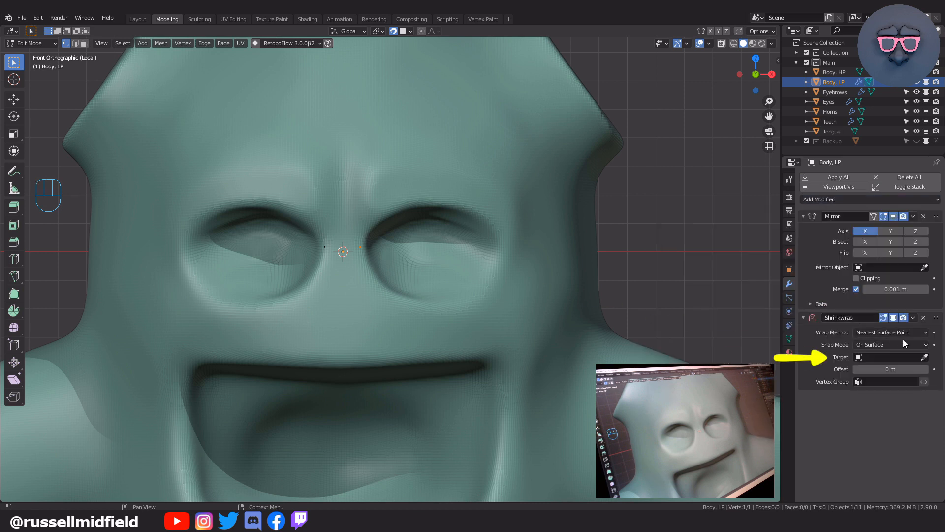
left_click(926, 358)
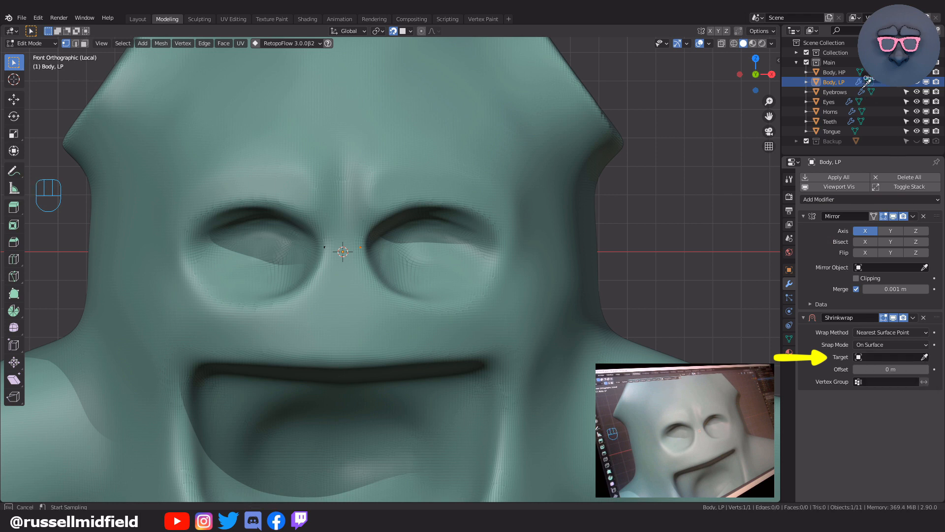
left_click(841, 71)
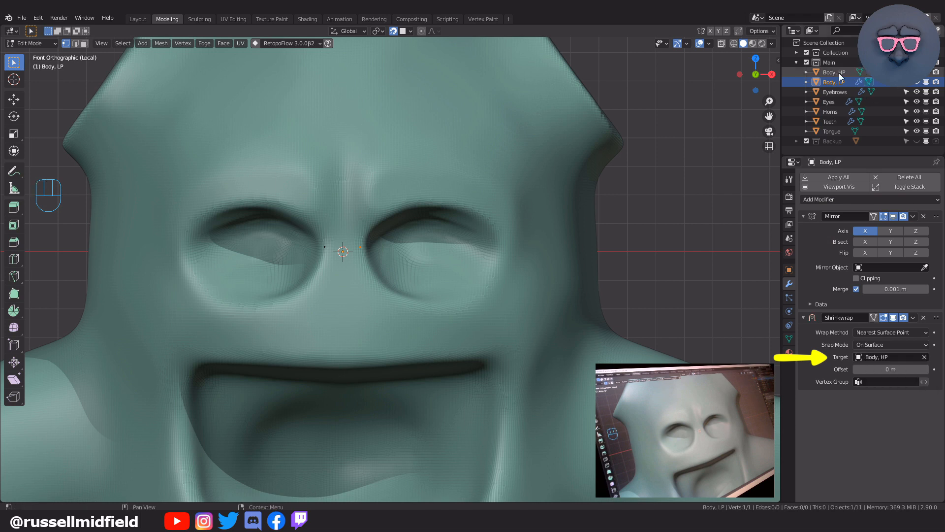
- Add a Displace modifier below the Shrinkwrap modifier on Body, LP
left_click(839, 199)
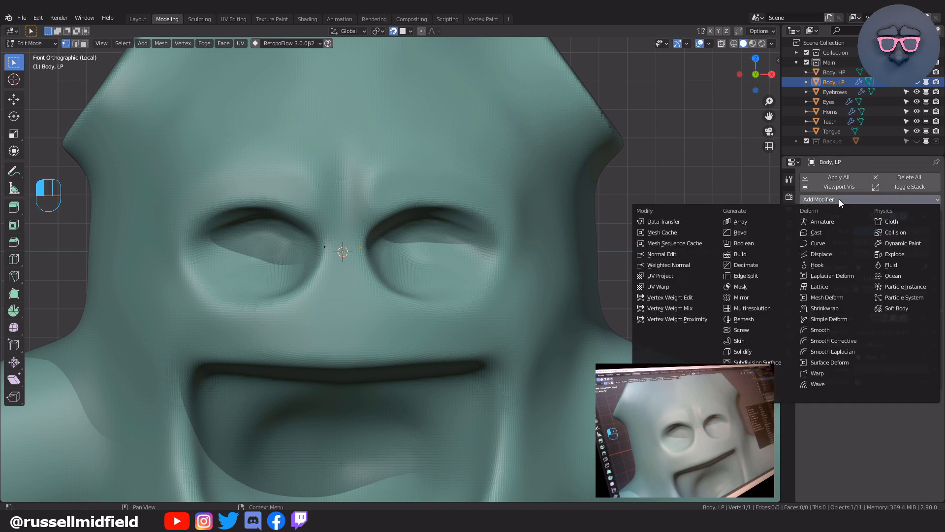
left_click(830, 255)
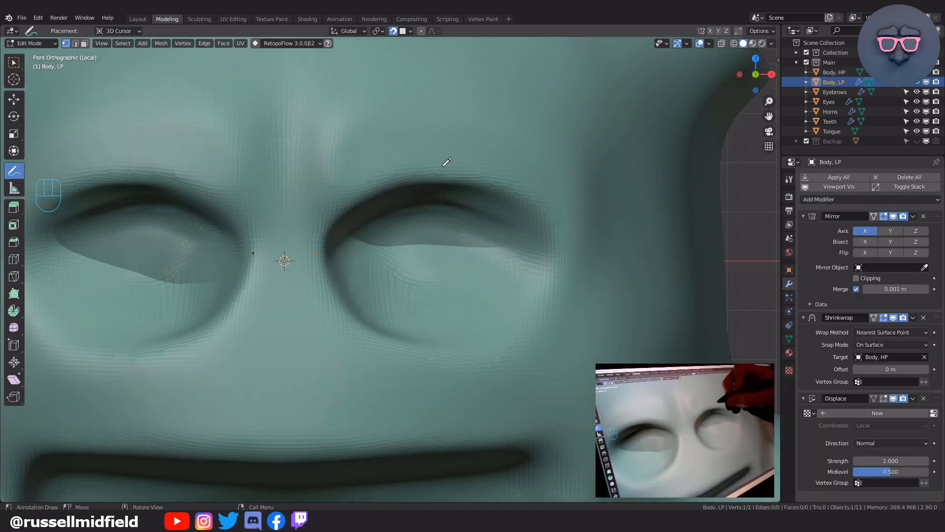
- Annotate the +X eye socket with one vertical, one horizontal and two diagonal guide lines crossing at its centre
left_click_drag(441, 137, 457, 382)
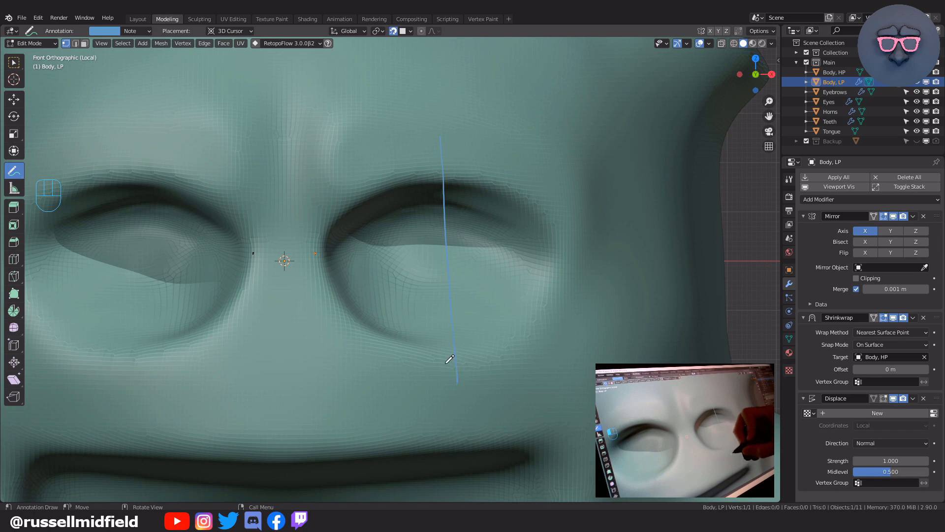
left_click_drag(305, 253, 638, 251)
mouse_move(343, 151)
left_mouse_down()
mouse_move(464, 249)
mouse_move(571, 369)
left_mouse_up()
left_click_drag(341, 352, 579, 139)
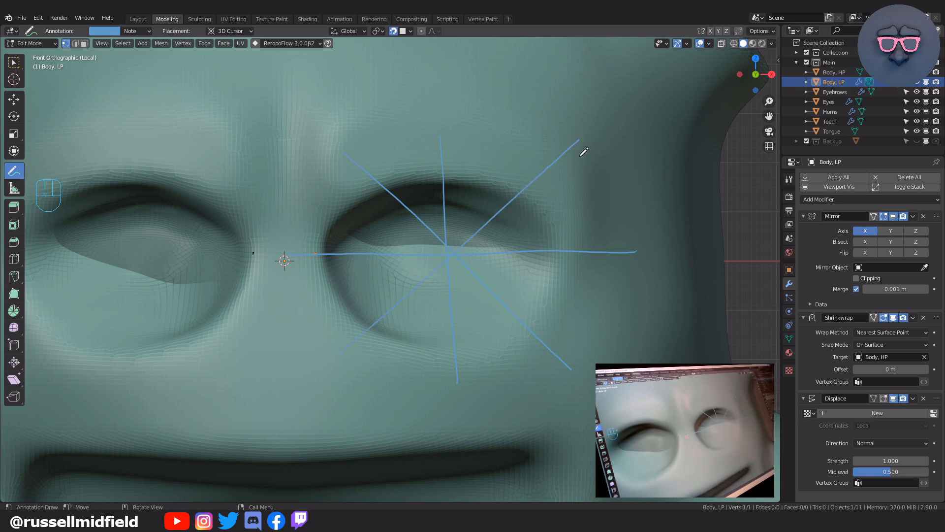
- Extrude the inner-corner vertex over the upper rim of the +X eye socket to the outer corner, placing one vertex at each guide line
left_click(14, 62)
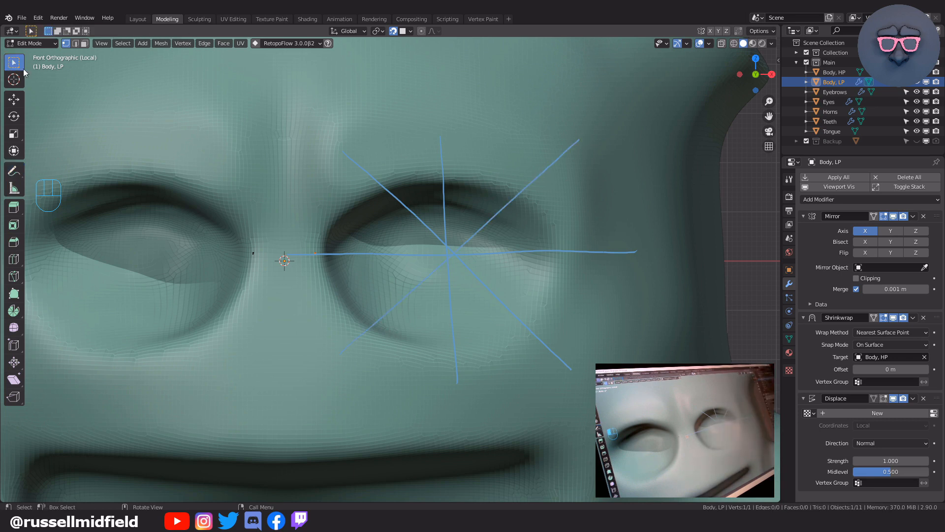
key("e")
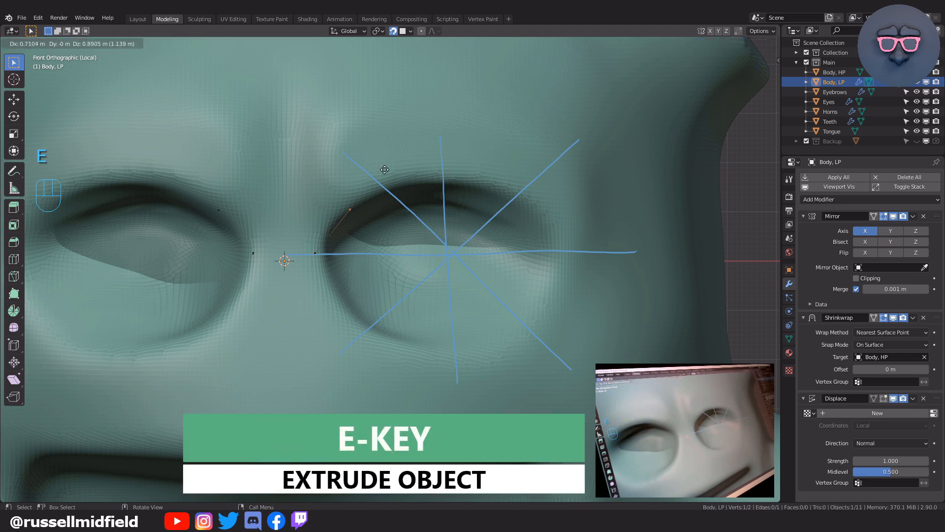
left_click(405, 145)
key("e")
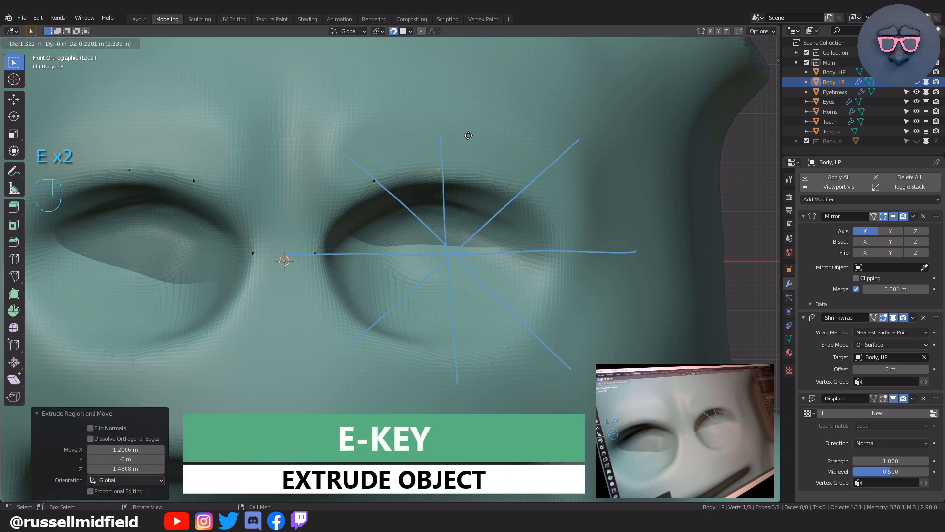
left_click(470, 134)
key("e")
left_click(559, 163)
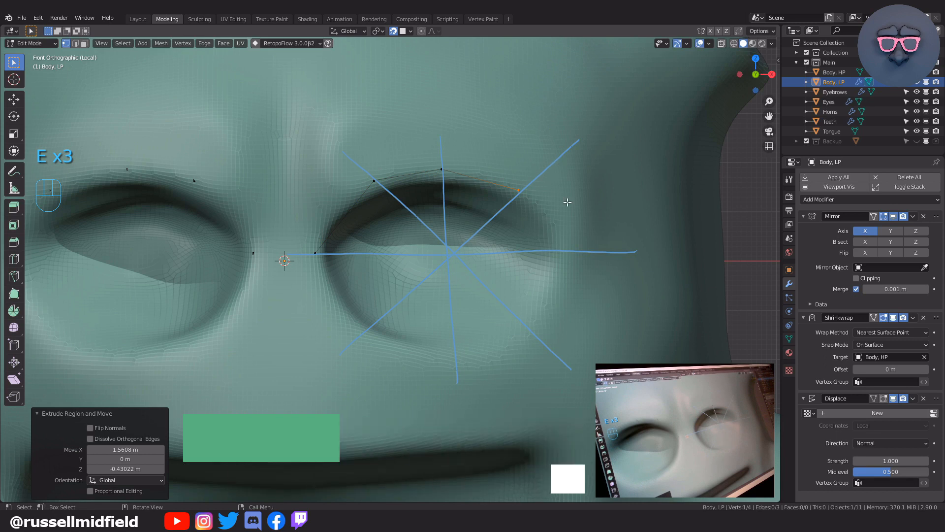
key("e")
left_click(611, 261)
- Extrude three more vertices along the lower rim at the guide lines and join the last to the inner-corner vertex, closing the loop
key("e")
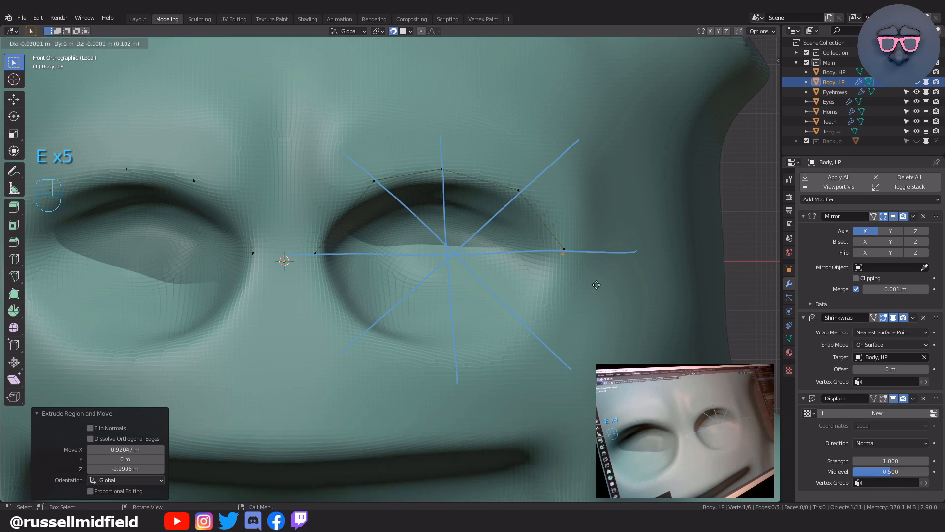
left_click(570, 345)
key("e")
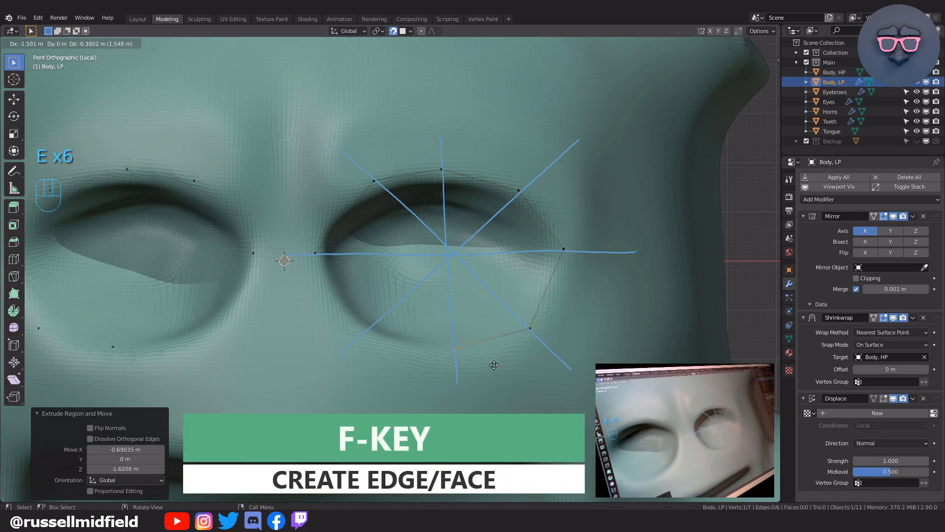
left_click(496, 371)
key("e")
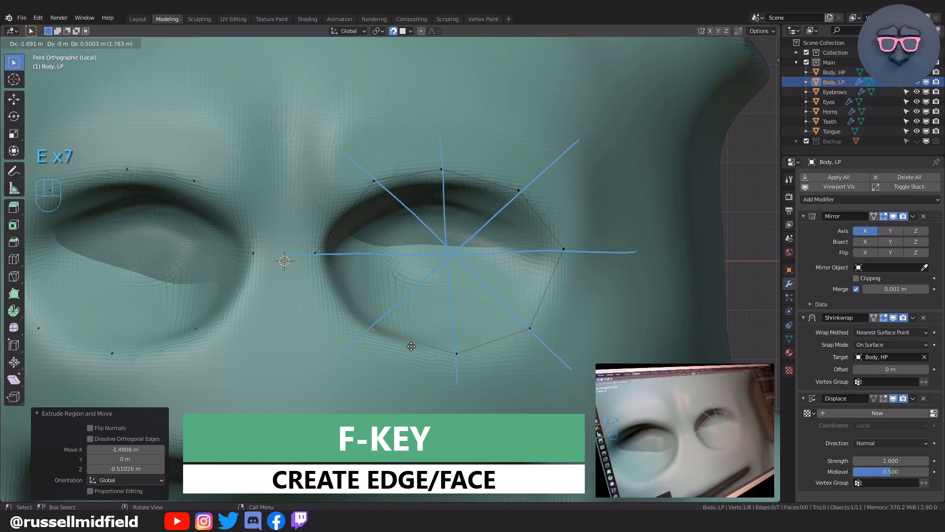
left_click(403, 349)
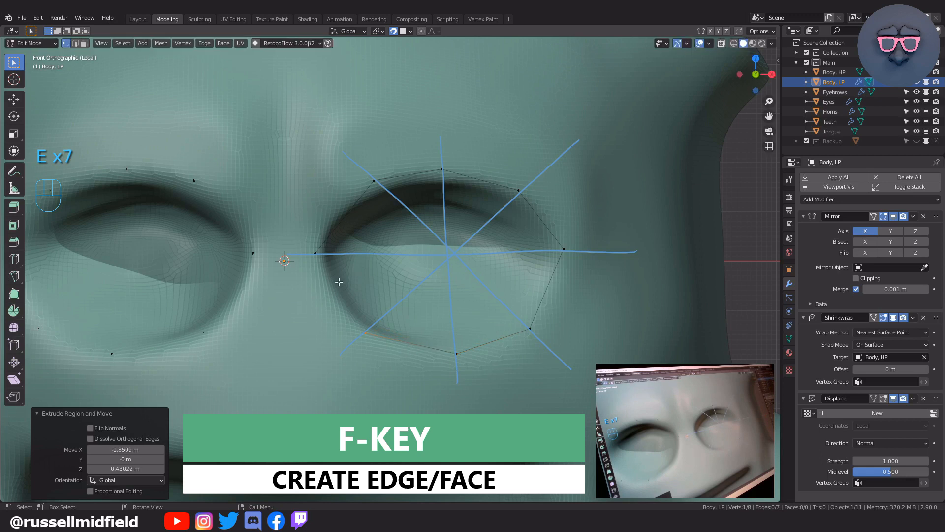
left_click(315, 253, "shift")
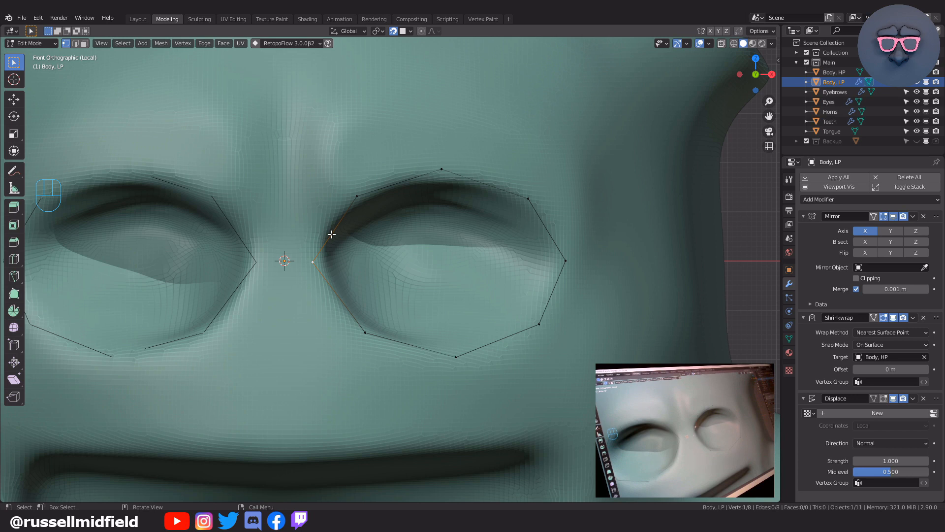
- Extrude the inner-corner vertex about 0.42 m toward the centre line and fill a face from the corner up to the upper inner vertex
key("e")
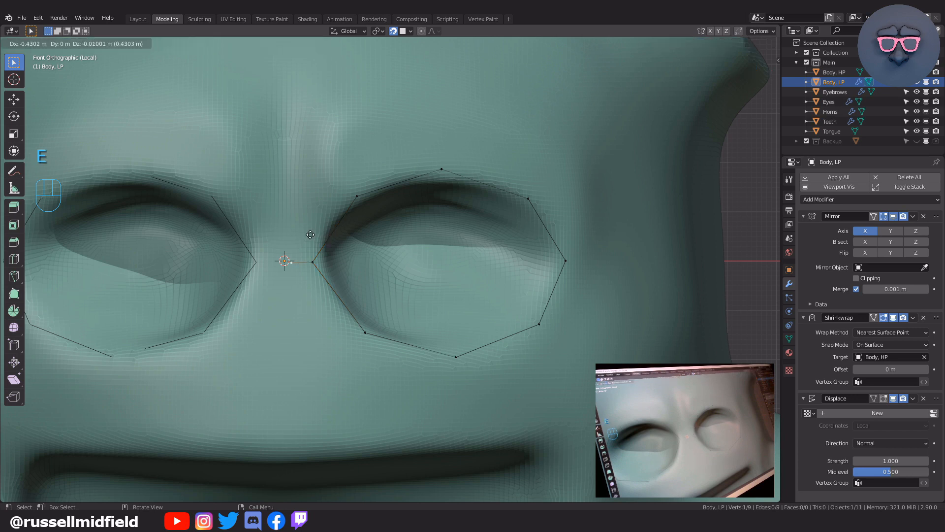
left_click(311, 234)
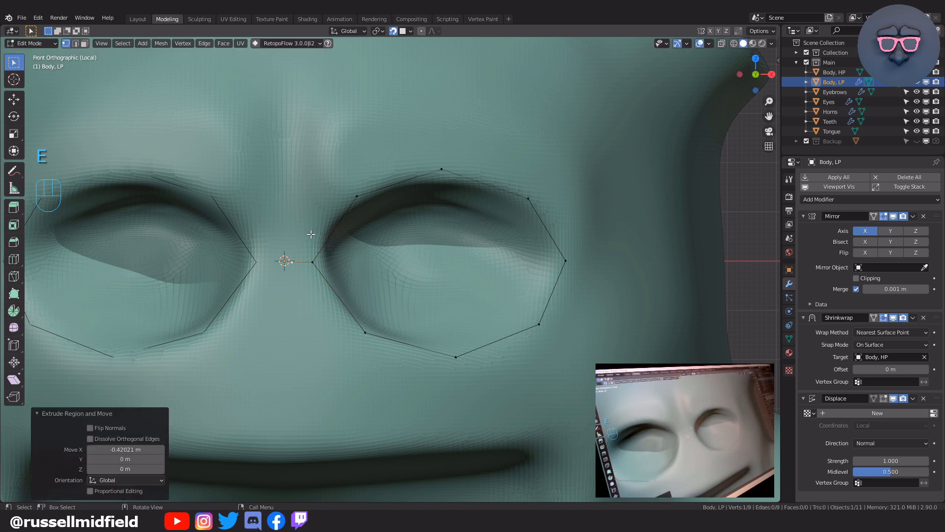
left_click(316, 260)
middle_click_drag(399, 251, 451, 277, "shift")
scroll(444, 256, "up", 2)
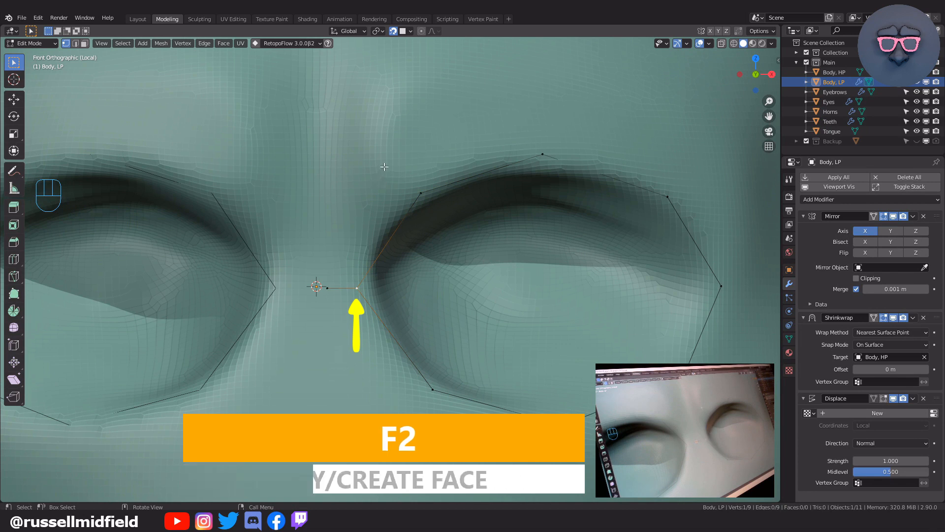
key("f")
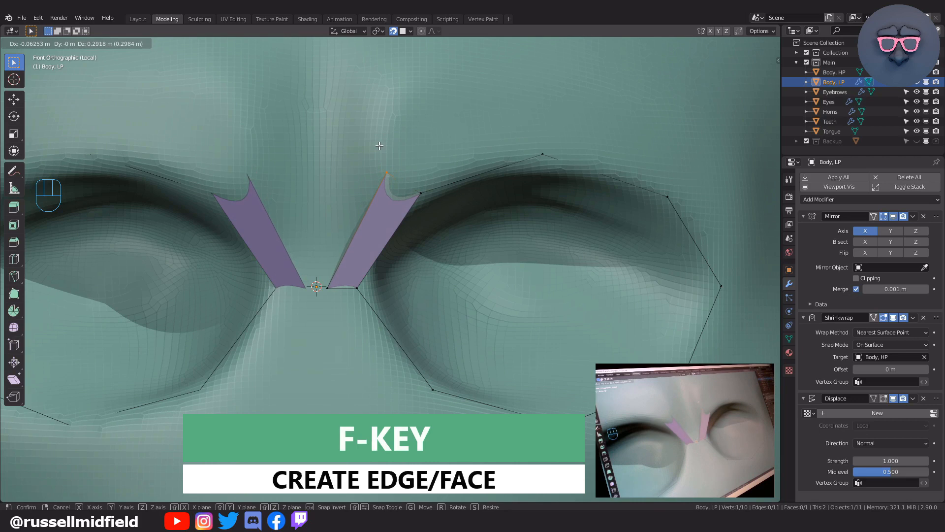
left_click(380, 146)
- Fill two more faces along the upper rim, placing their new vertices above the top and the upper outer vertices of the eye loop
left_click(419, 193)
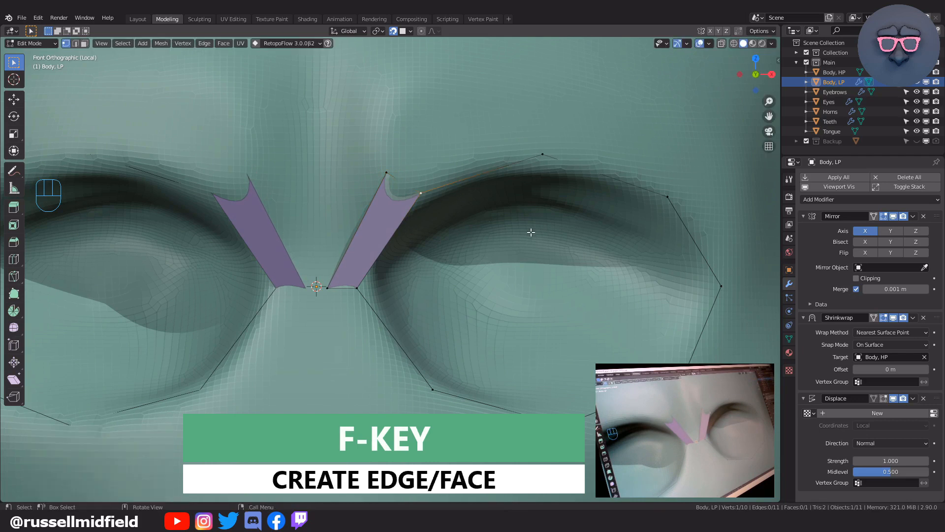
middle_click_drag(531, 232, 412, 232, "shift")
key("f")
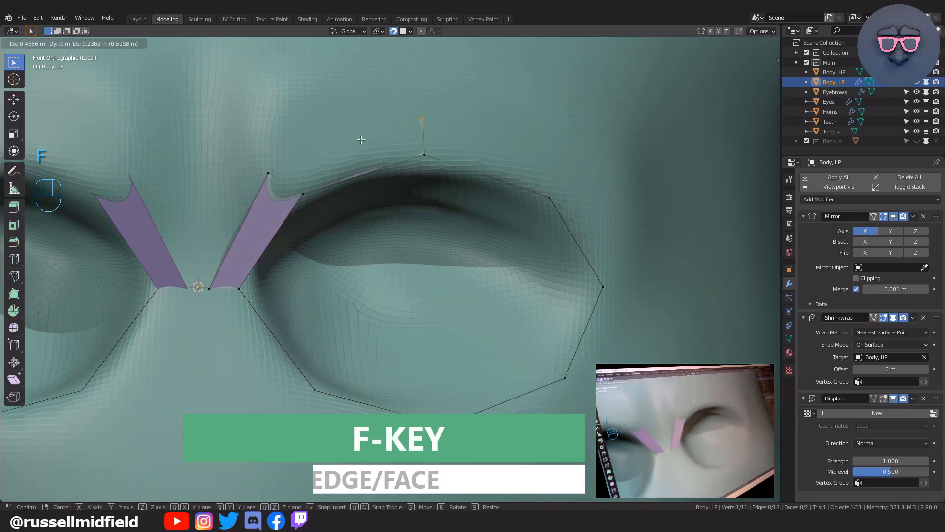
left_click(361, 140)
key("f")
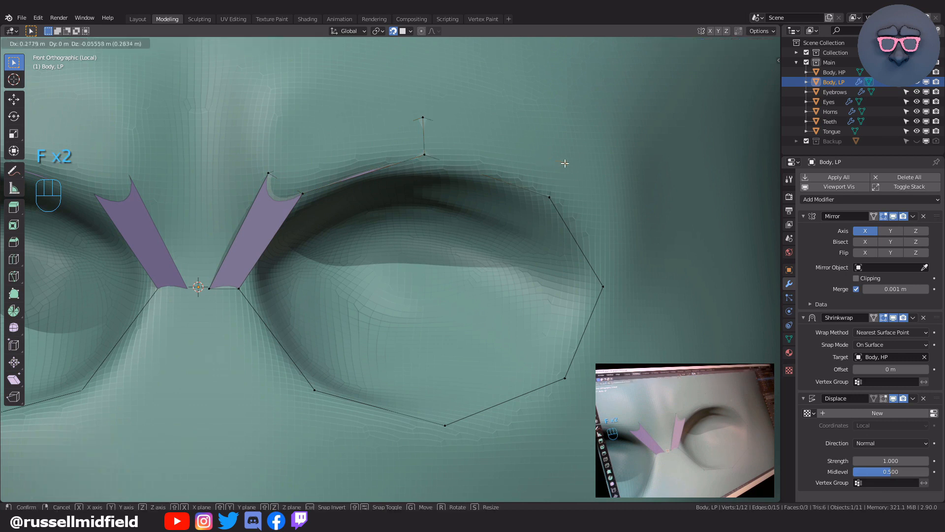
left_click(568, 161)
- Fill the remaining faces around the outer and lower rim, placing the last face's loose vertex just below the nose-bridge vertex
left_click(553, 199)
key("f")
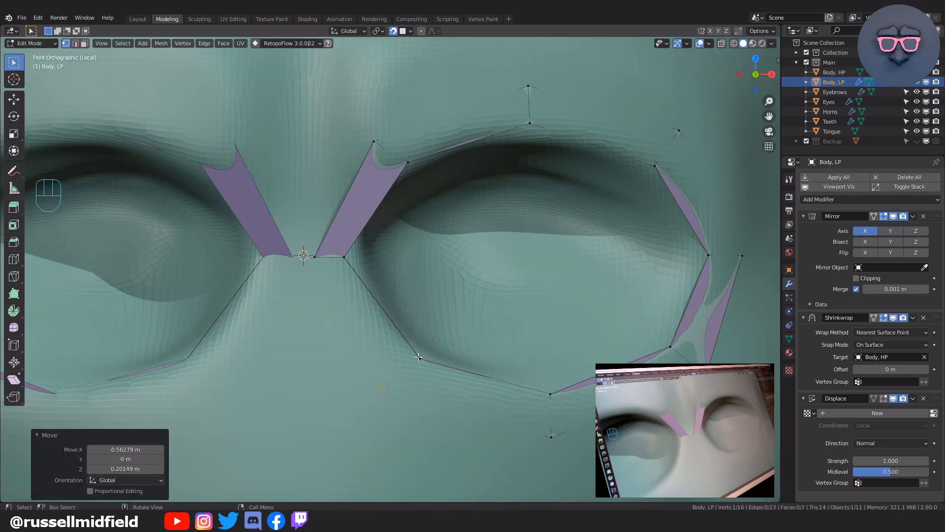
left_click(418, 356)
key("f")
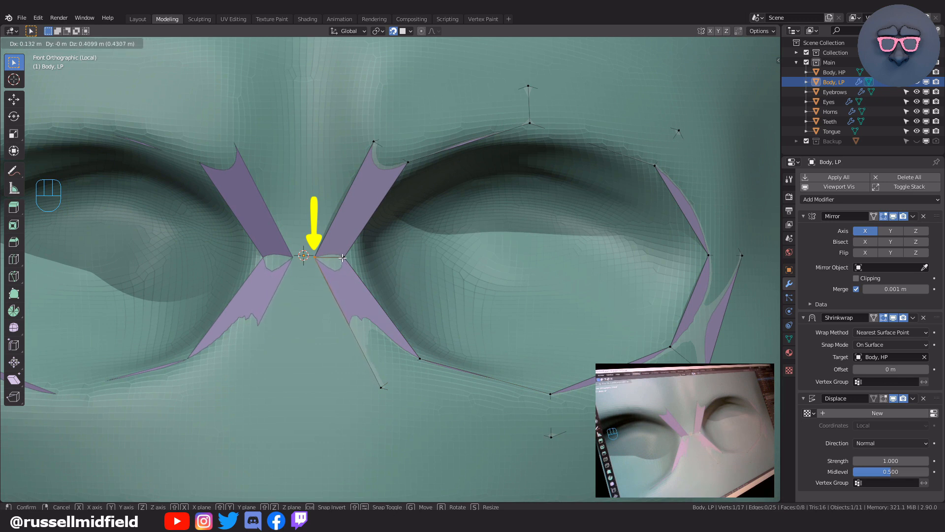
left_click(349, 280)
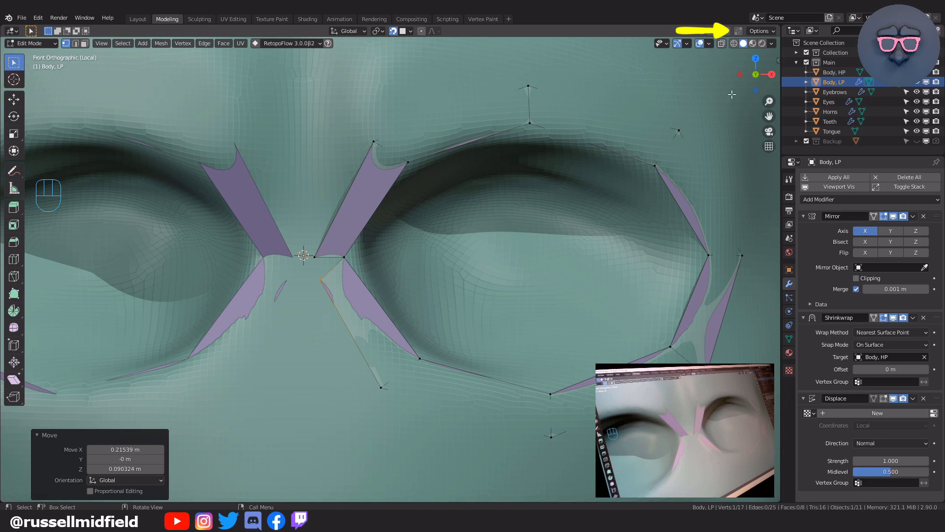
- Turn on Auto Merge Vertices and try to merge the loose vertex by moving it onto the nose-bridge vertex
left_click(739, 32)
key("g")
left_click(365, 263)
key("g")
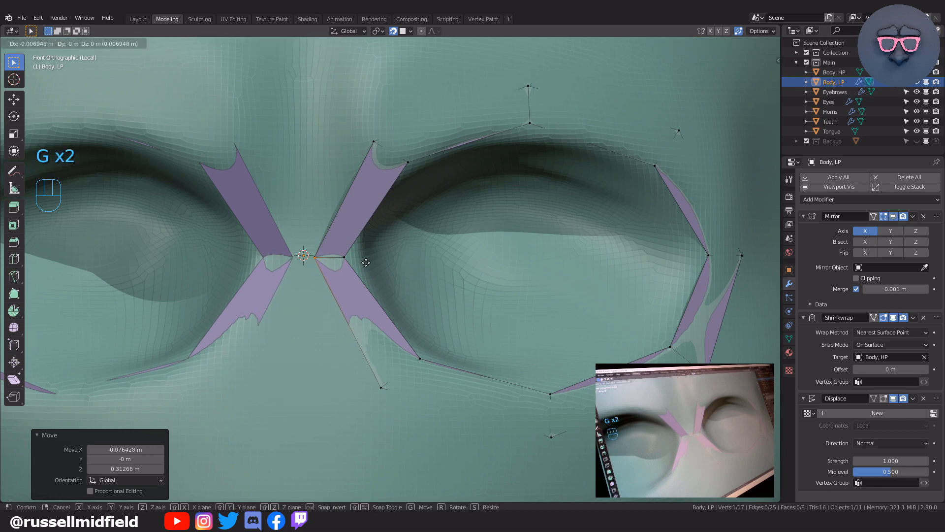
left_click(365, 262)
key("g")
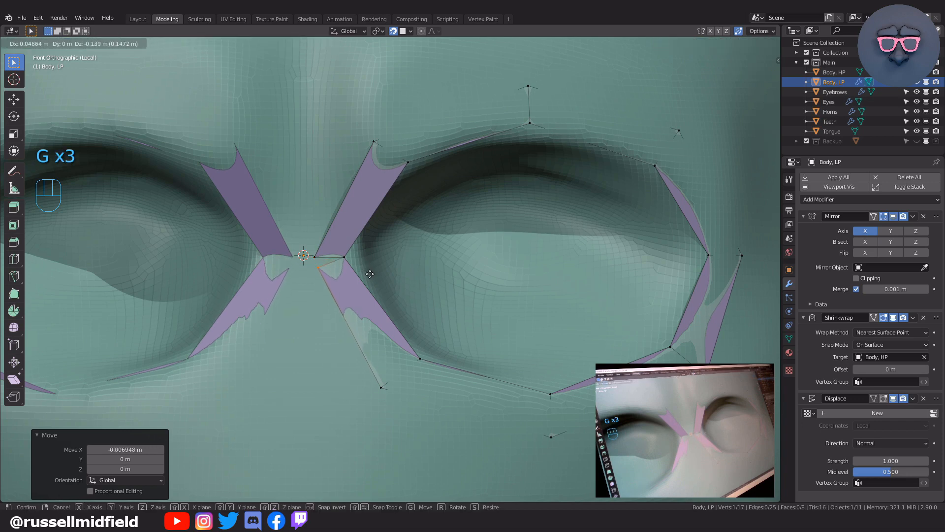
left_click(372, 275)
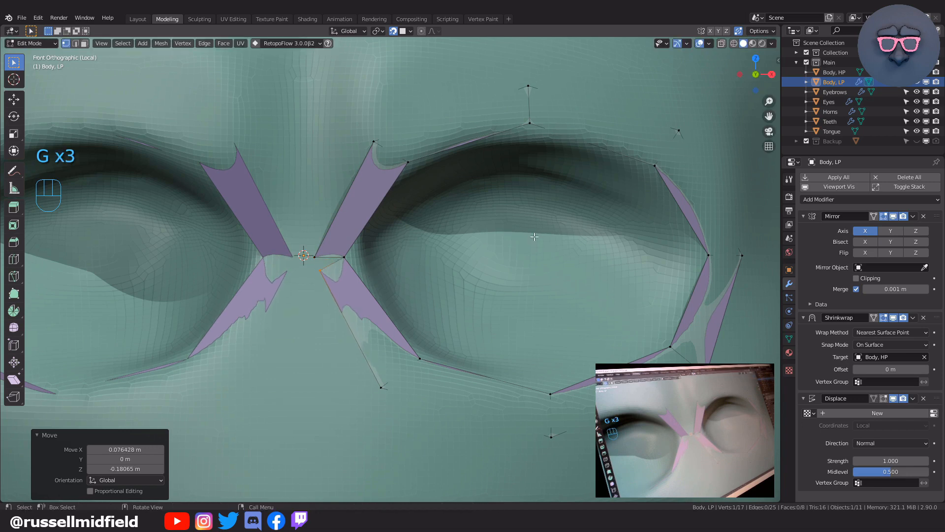
- Set the Auto Merge threshold to 0.05 m
key("n")
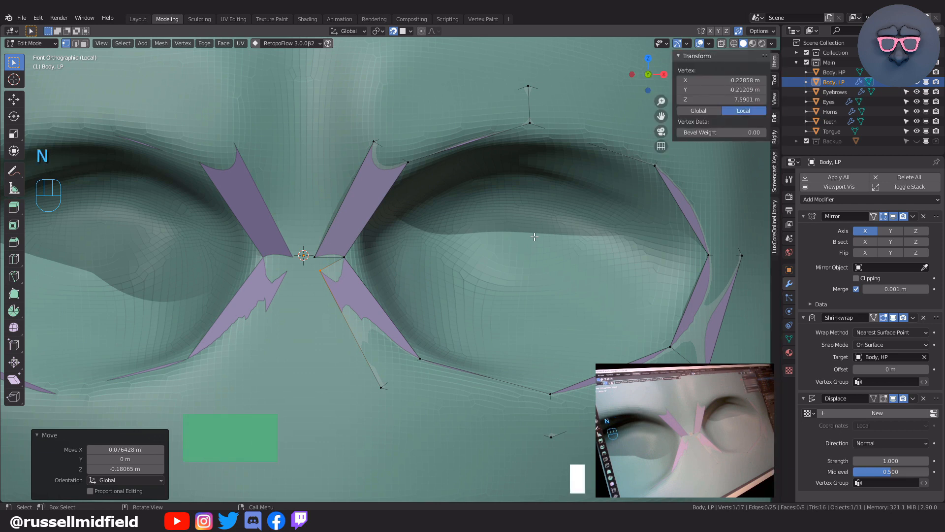
left_click(775, 80)
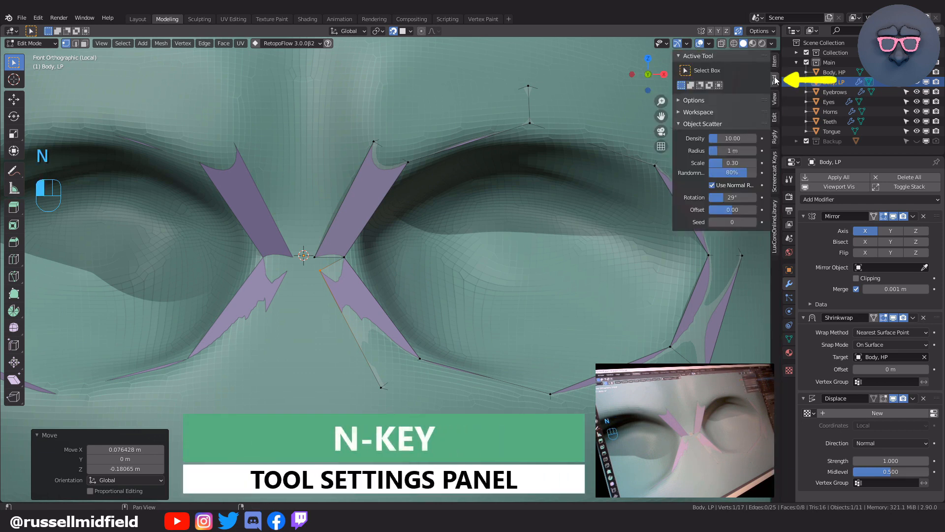
left_click(677, 101)
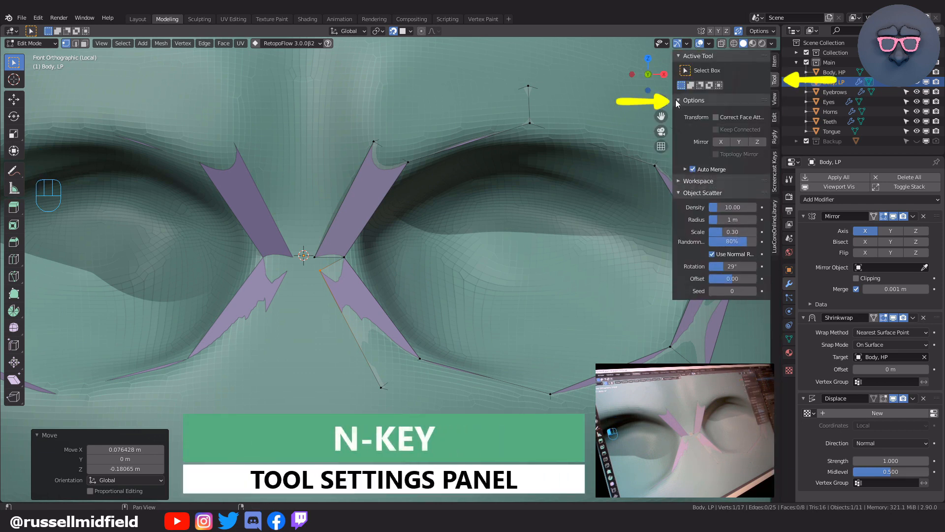
left_click(685, 170)
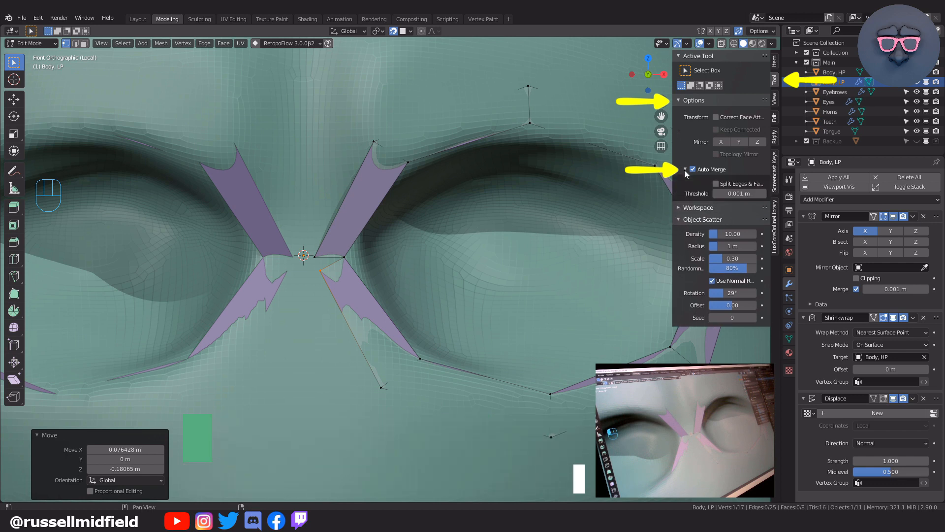
left_click(729, 194)
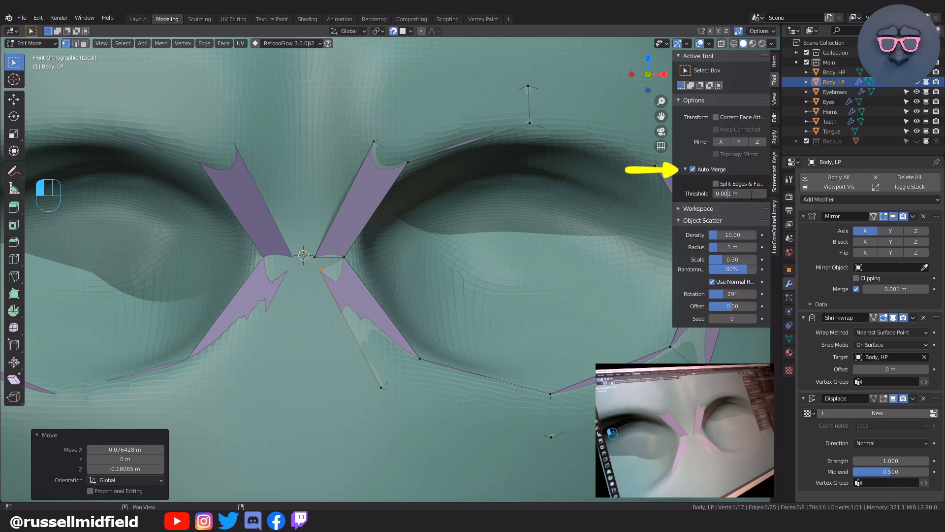
key("BackSpace")
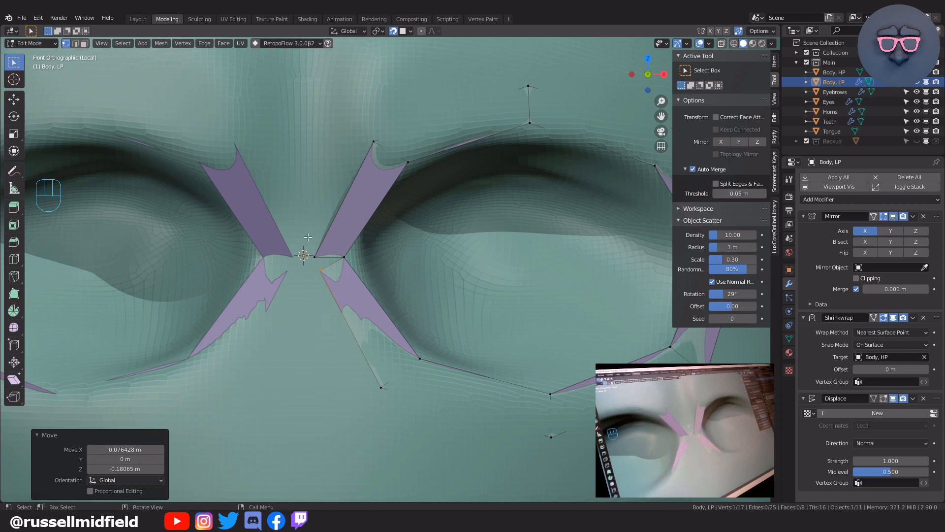
- Merge the loose vertex into the nose-bridge vertex and move the eye loop's inner-corner vertex about 0.1 m along X
key("g")
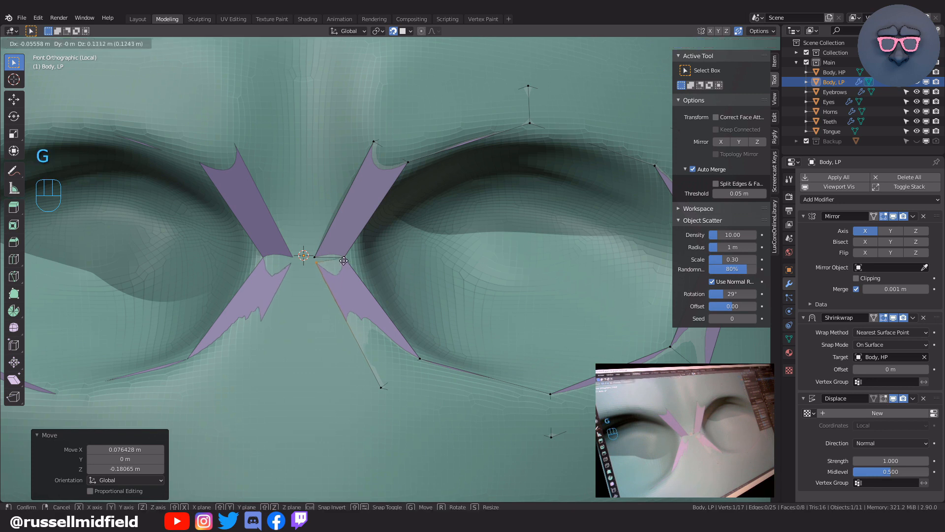
left_click(343, 256)
key("g")
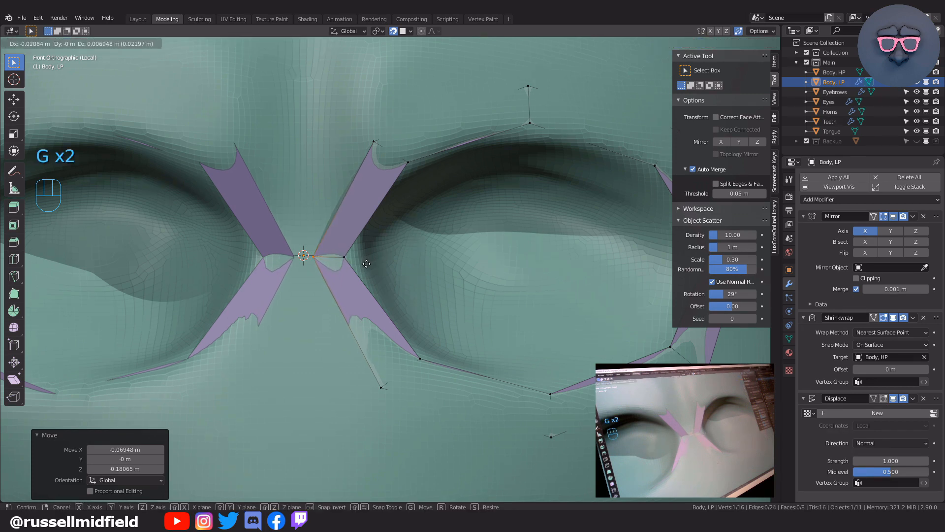
left_click(360, 261)
key("g")
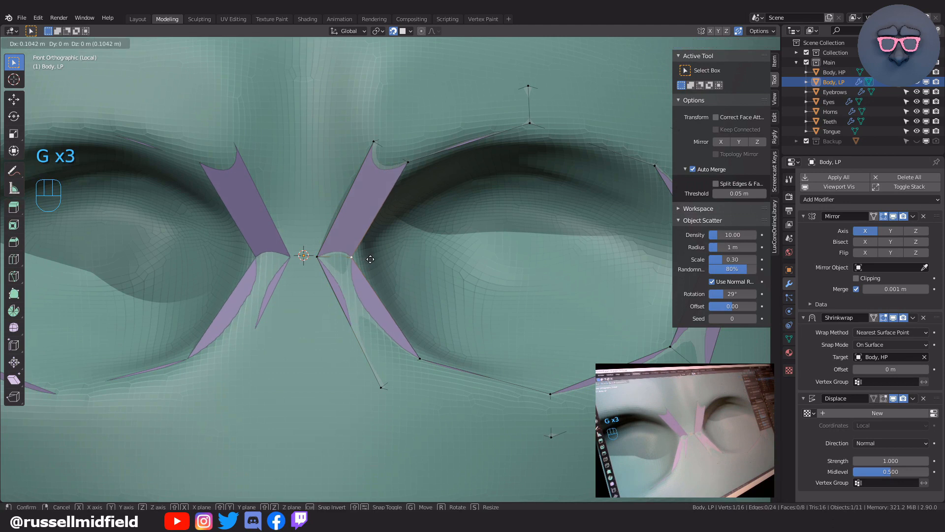
left_click(372, 259)
key("n")
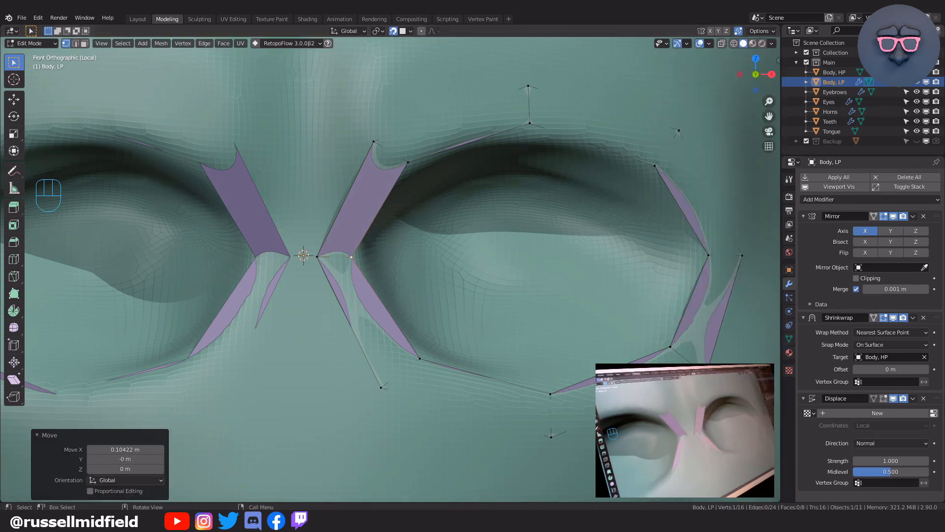
- Enable the Displace modifier's display in Edit Mode and on the editing cage
scroll(601, 308, "down", 3)
middle_click_drag(581, 310, 530, 321)
scroll(535, 320, "down", 3)
scroll(550, 312, "up", 1)
scroll(544, 312, "up", 2)
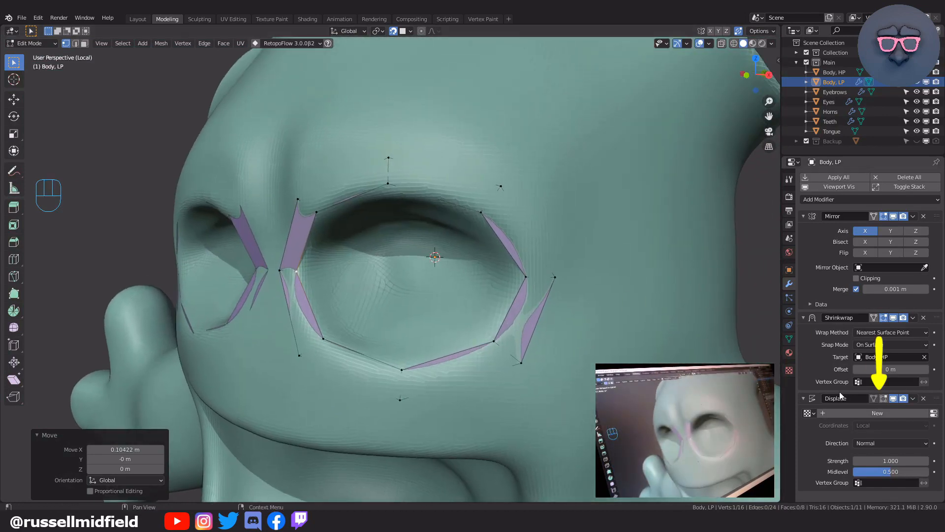
left_click(885, 399)
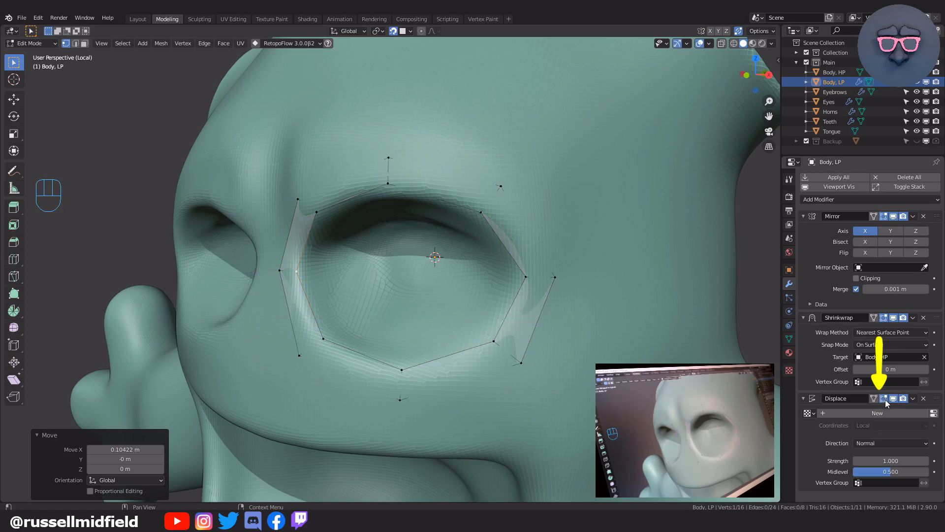
left_click(876, 400)
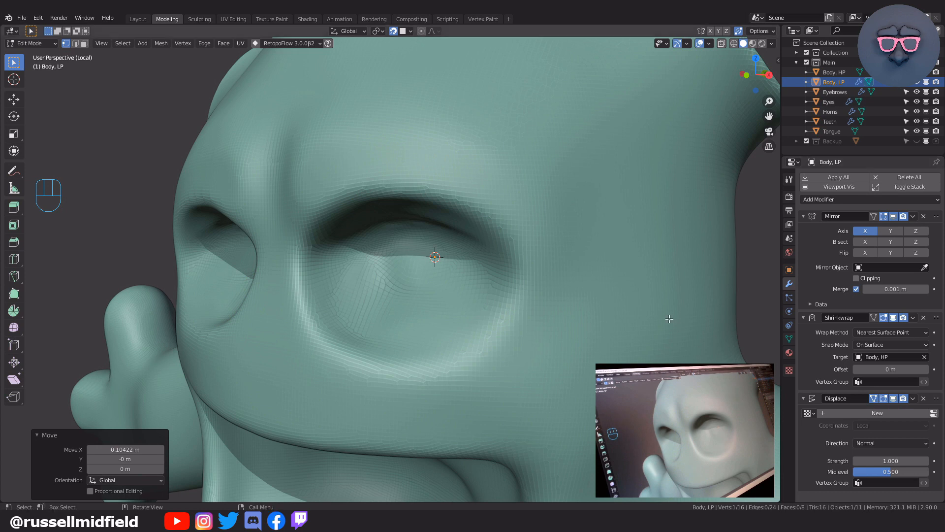
- Recalculate the normals of all the eye-ring faces so they point outward, using X-ray display to reach the hidden mesh
key("alt+z")
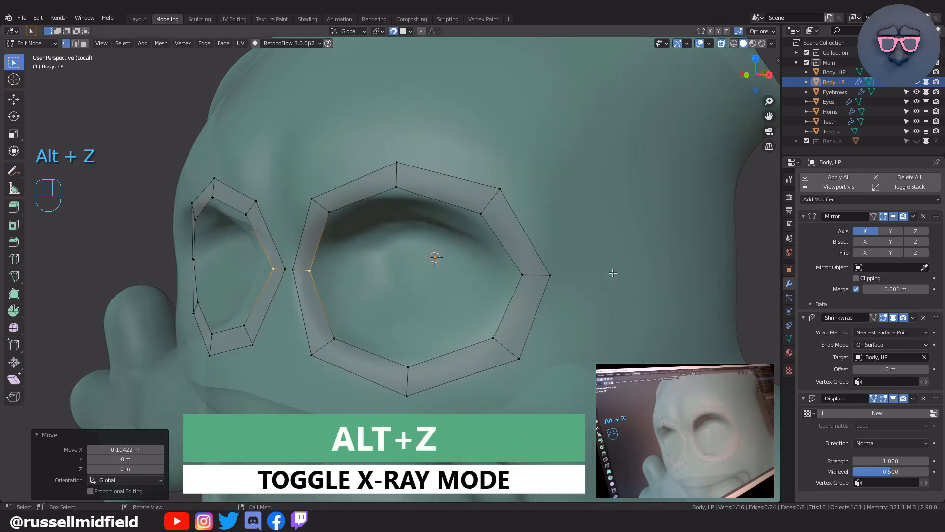
key("a")
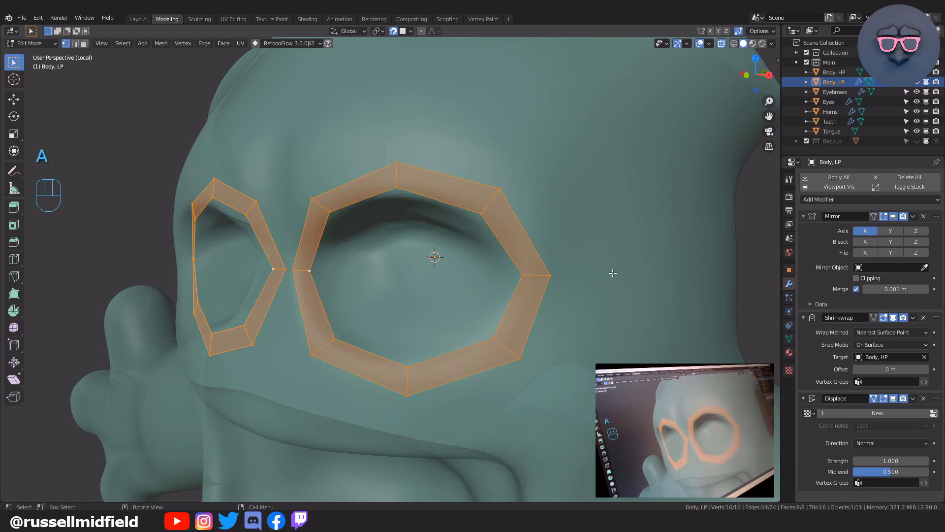
key("shift+n")
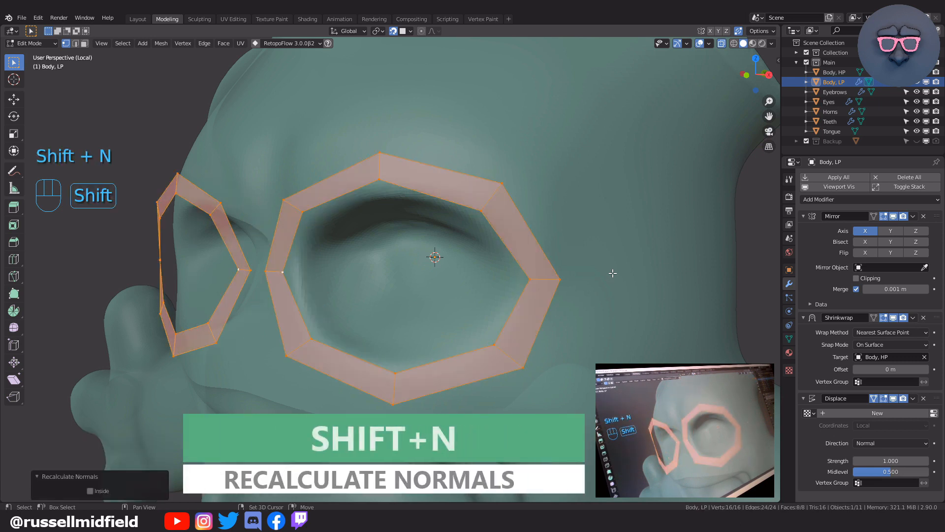
key("alt+z")
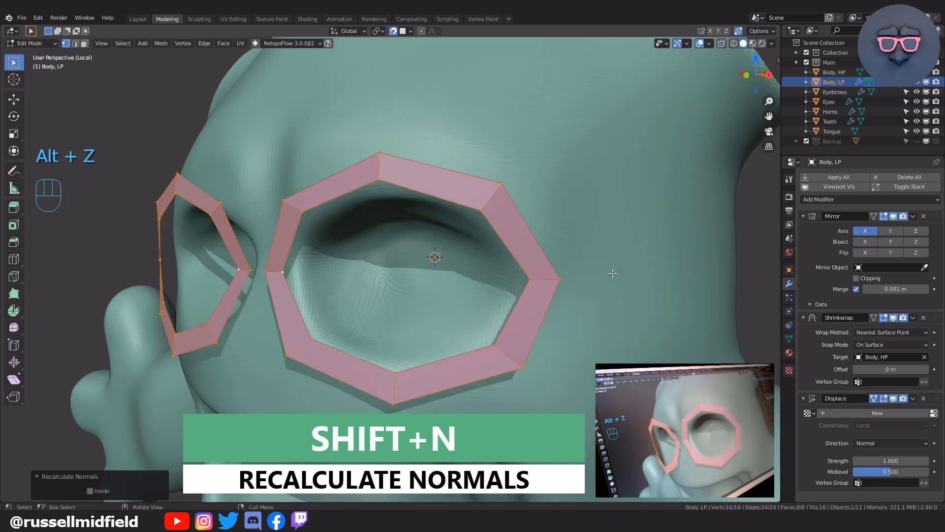
- Return to Object Mode and set the Displace modifier's strength to 0.2
key("Tab")
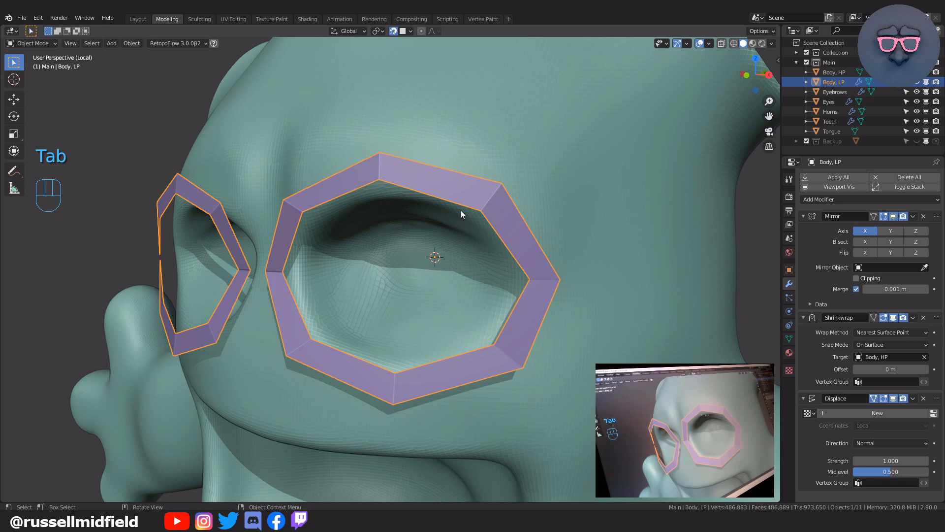
middle_click_drag(554, 227, 532, 245)
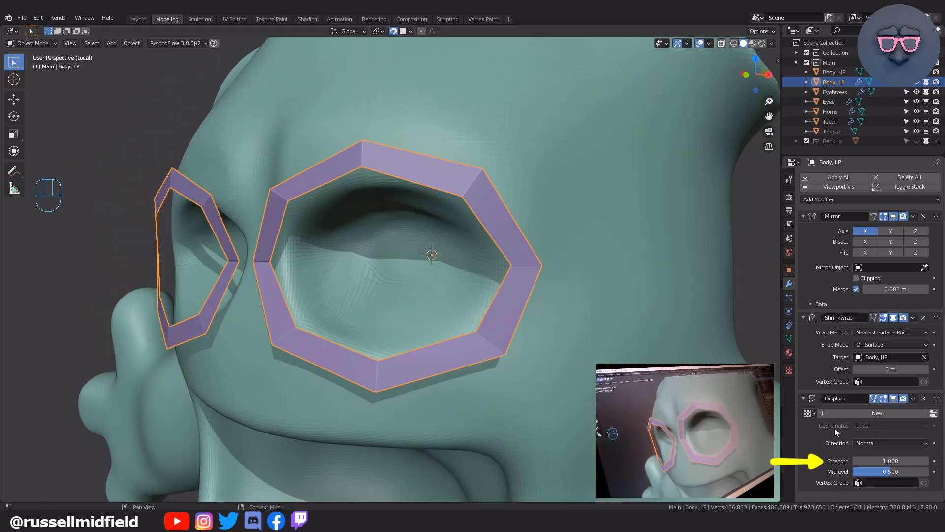
mouse_move(891, 461)
left_mouse_down()
mouse_move(854, 461)
mouse_move(872, 461)
left_mouse_up()
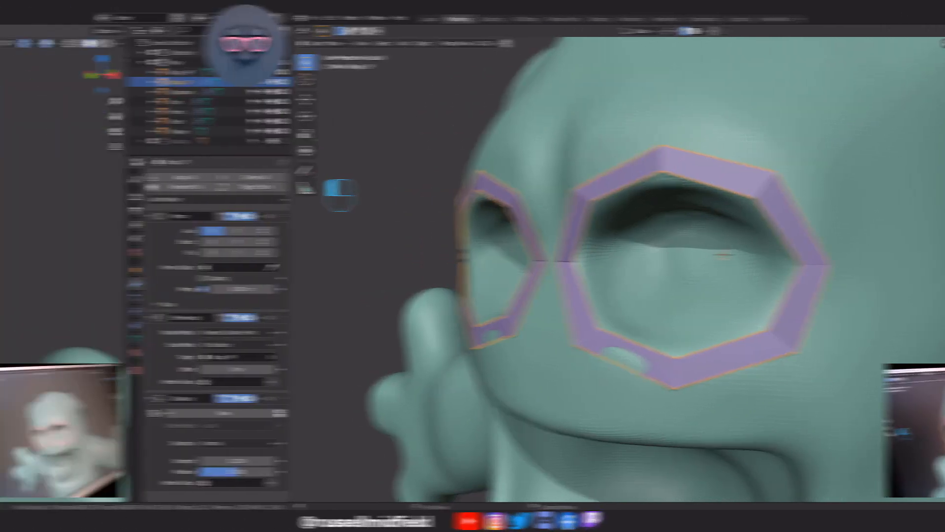
- In the right side view, annotate four guide lines crossing at the arm's centre: one vertical, one horizontal and two diagonal
key("KP_3")
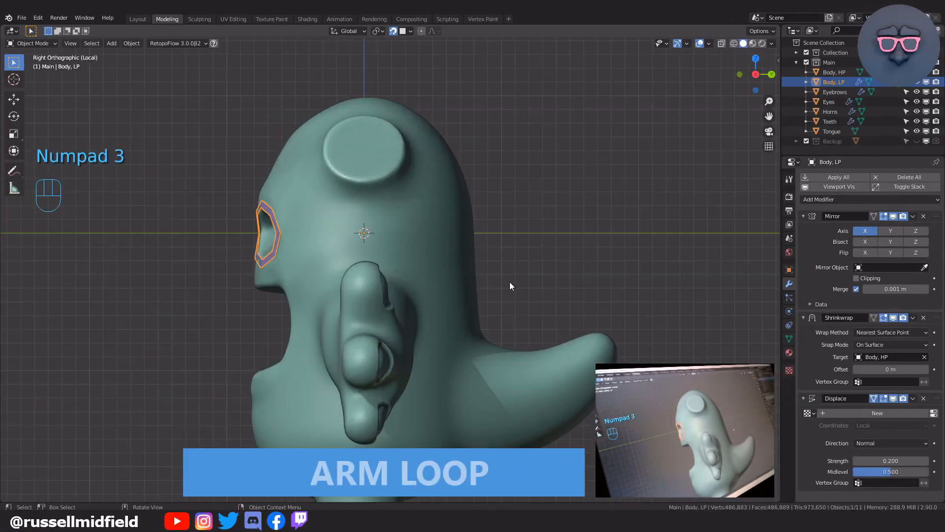
scroll(537, 241, "up", 3)
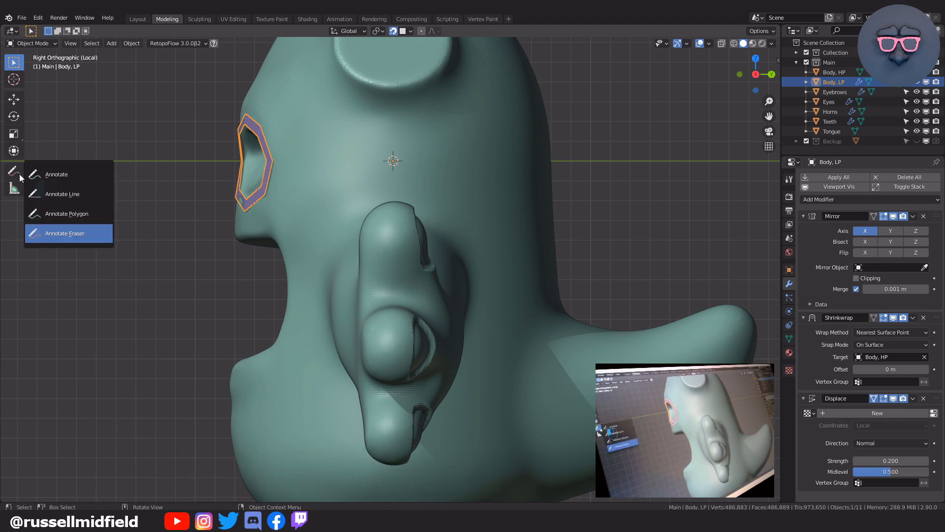
left_click_drag(19, 173, 37, 174)
left_click(37, 174)
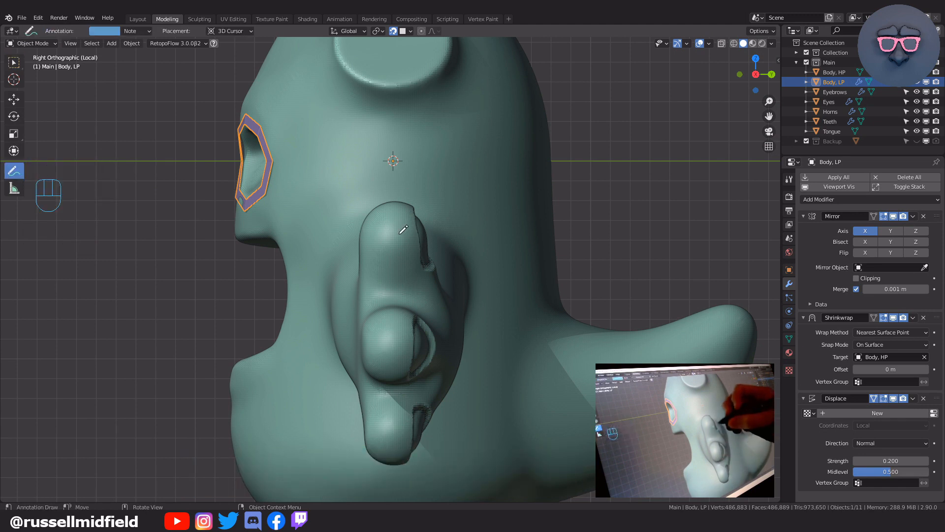
left_click_drag(397, 182, 403, 449)
left_click_drag(292, 312, 522, 304)
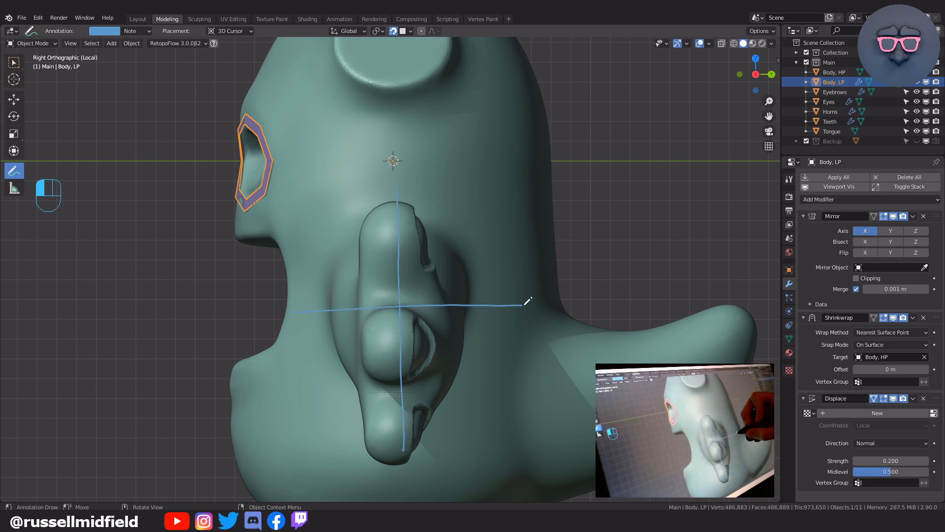
left_click_drag(325, 227, 478, 397)
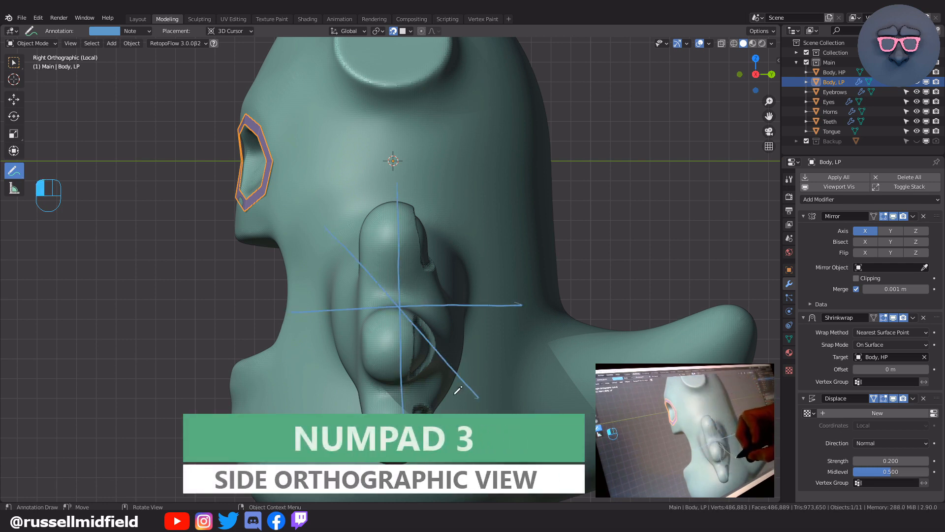
left_click_drag(305, 392, 506, 217)
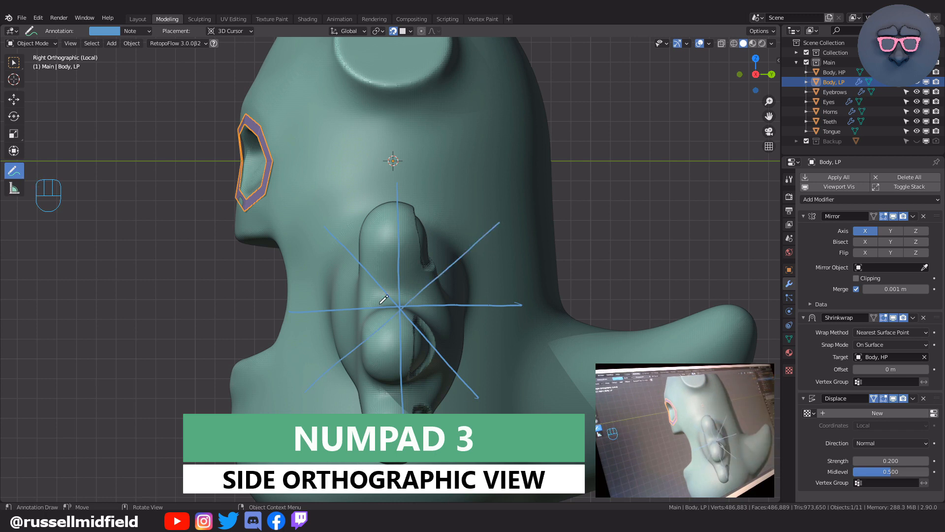
- In Edit Mode, duplicate the eye loop's outer-corner vertex and place the copy on the horizontal guide in front of the arm
key("w")
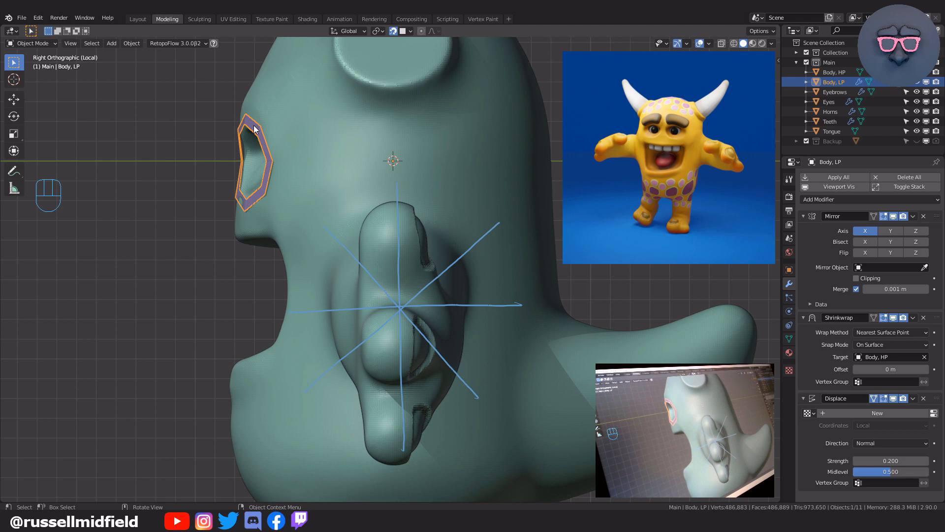
key("Tab")
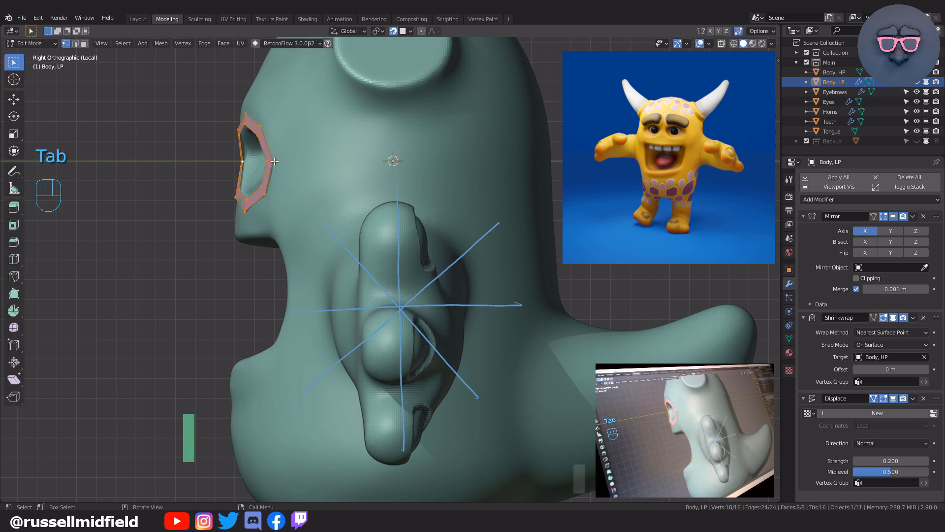
scroll(315, 184, "up", 1)
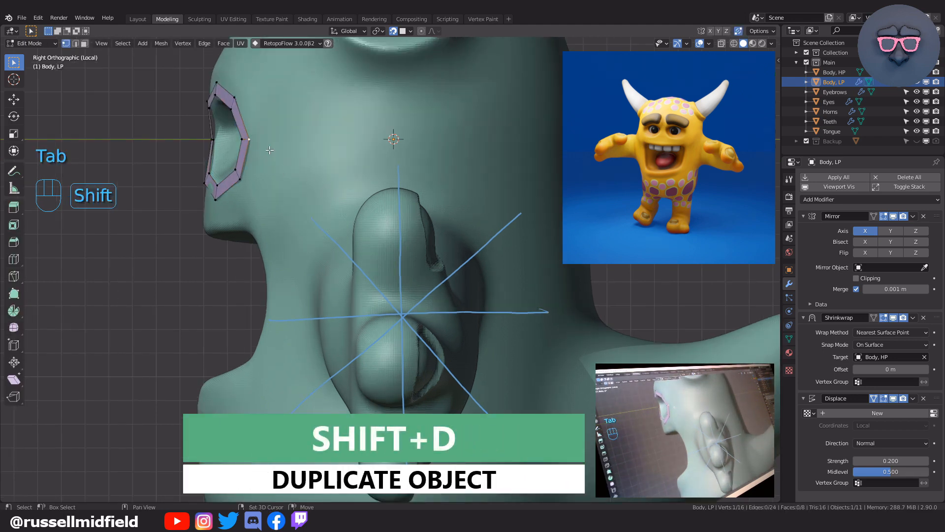
key("shift+d")
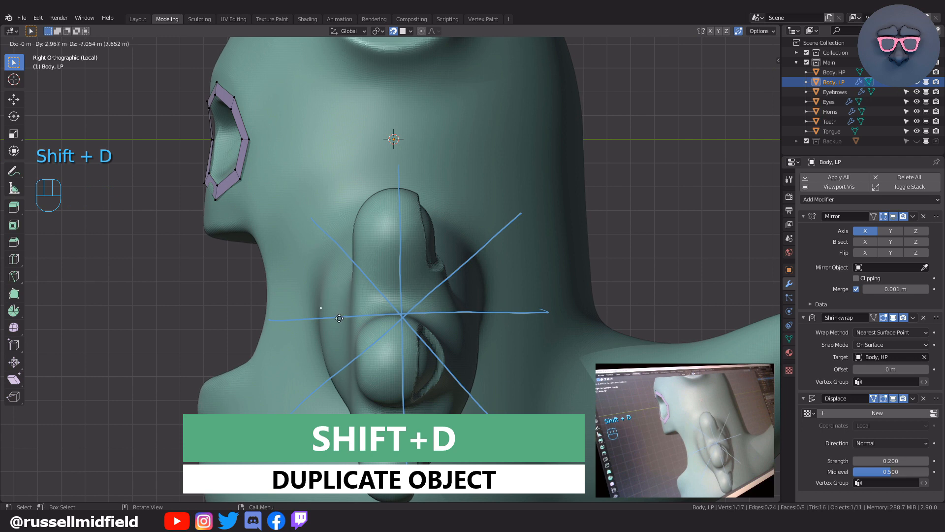
left_click(335, 327)
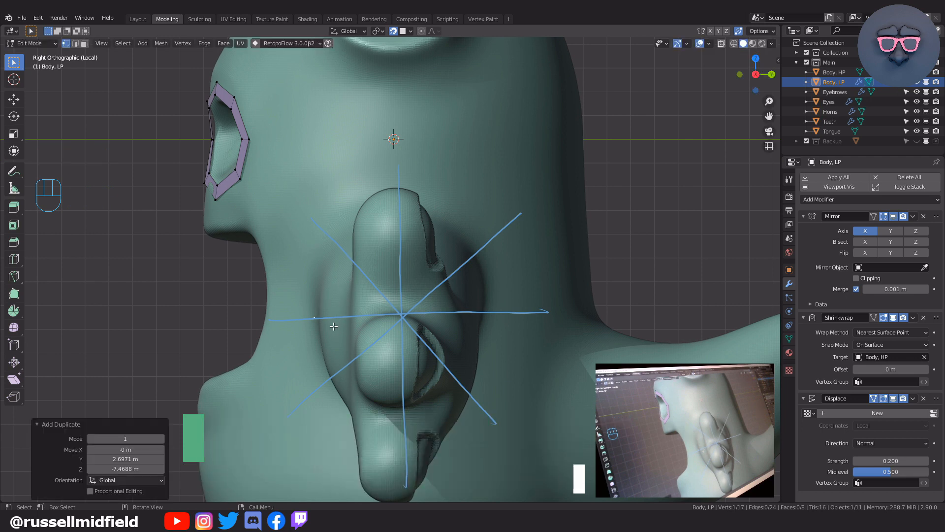
- Extrude the copied vertex five times around the top and back of the arm, placing each vertex on a guide line
key("e")
left_click(343, 198)
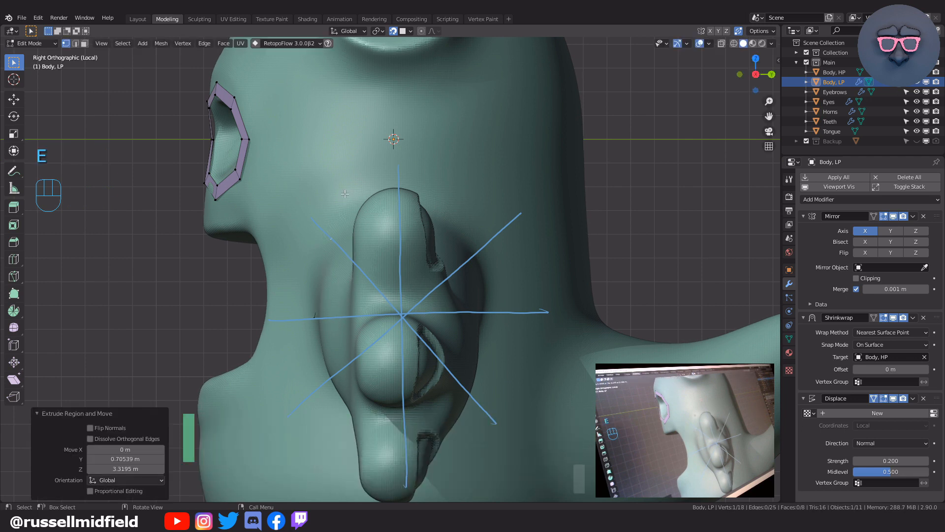
key("e")
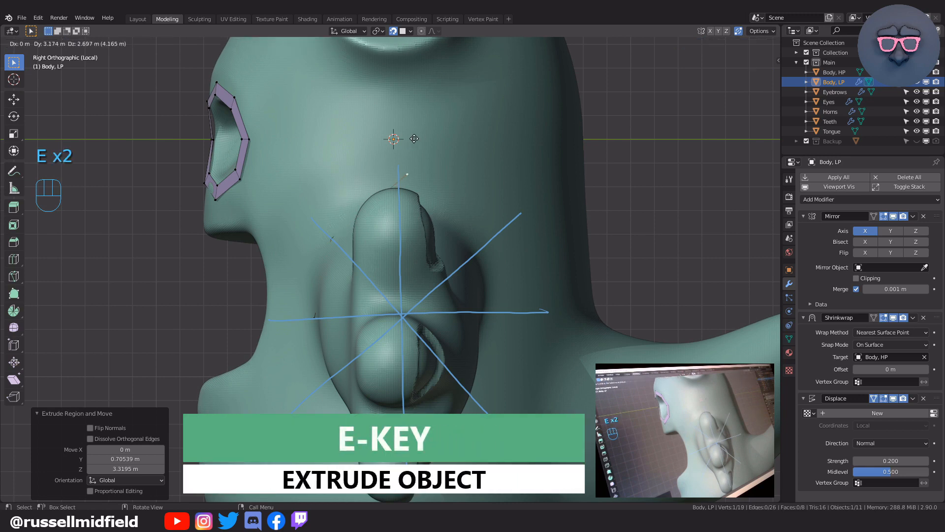
left_click(405, 145)
key("e")
left_click(520, 250)
middle_click_drag(513, 251, 509, 232, "shift")
key("e")
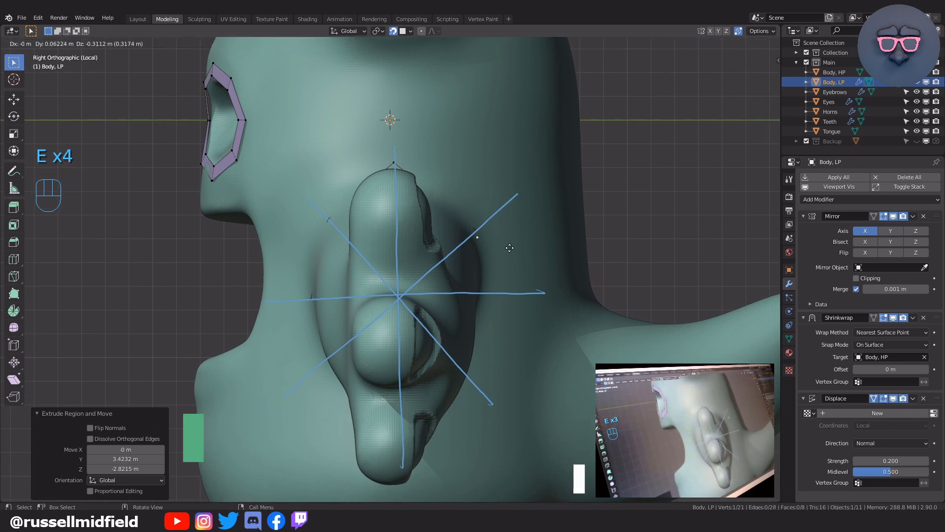
left_click(520, 297)
key("e")
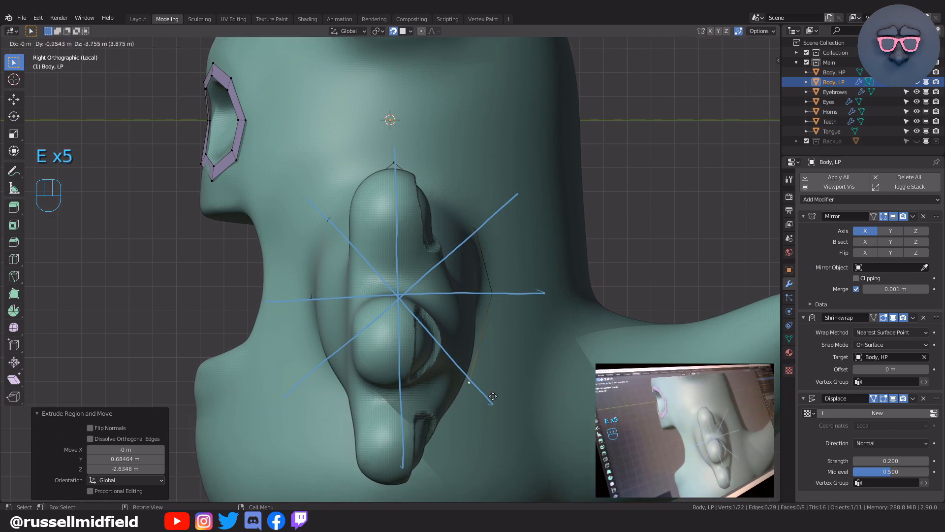
left_click(494, 393)
- Extrude two more vertices beneath and in front of the arm on the guides, and close the eight-vertex arm loop with an edge
key("KP_3")
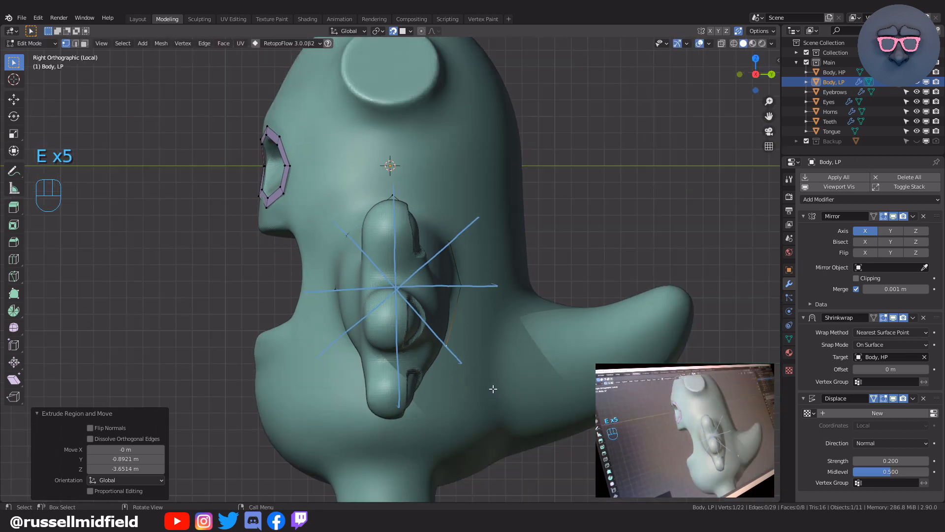
key("e")
left_click(432, 445)
key("e")
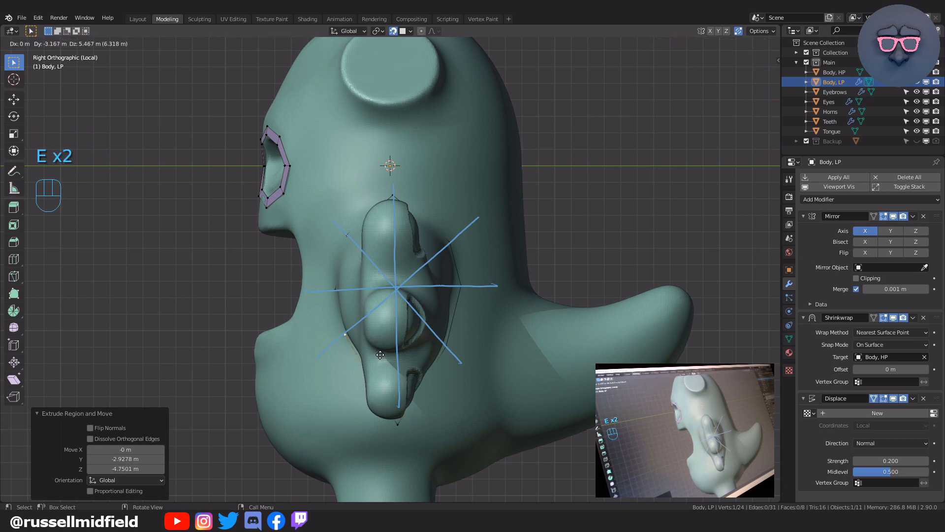
left_click(378, 353)
middle_click_drag(379, 353, 409, 341, "shift")
scroll(412, 340, "up", 2)
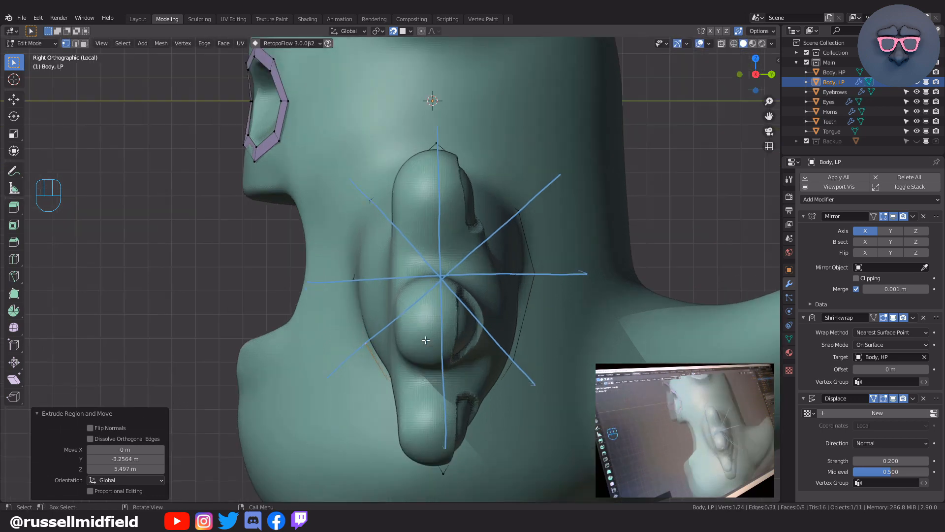
left_click(362, 286, "shift")
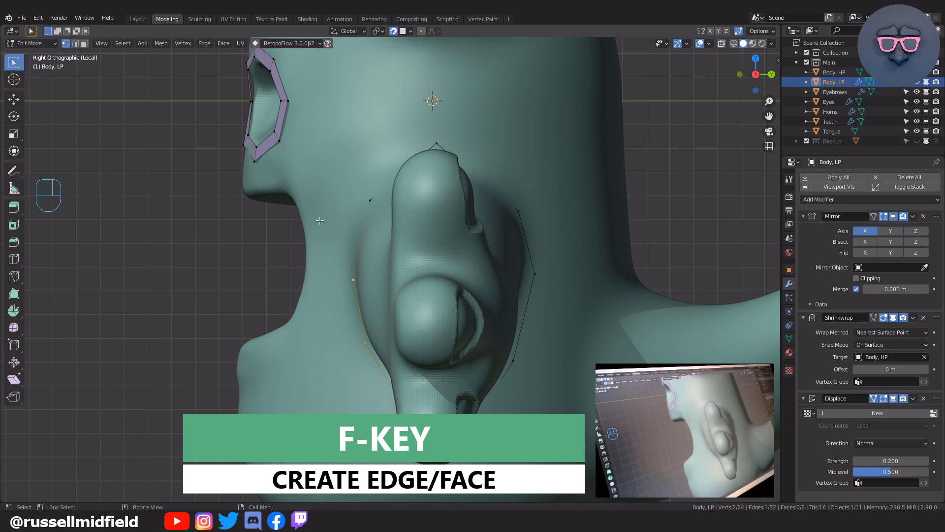
- Move the arm loop's bottom vertex and lower-front vertex up toward the armpit so the loop hugs the arm's base
middle_click_drag(320, 220, 409, 232)
scroll(394, 307, "down", 2)
scroll(404, 229, "up", 3)
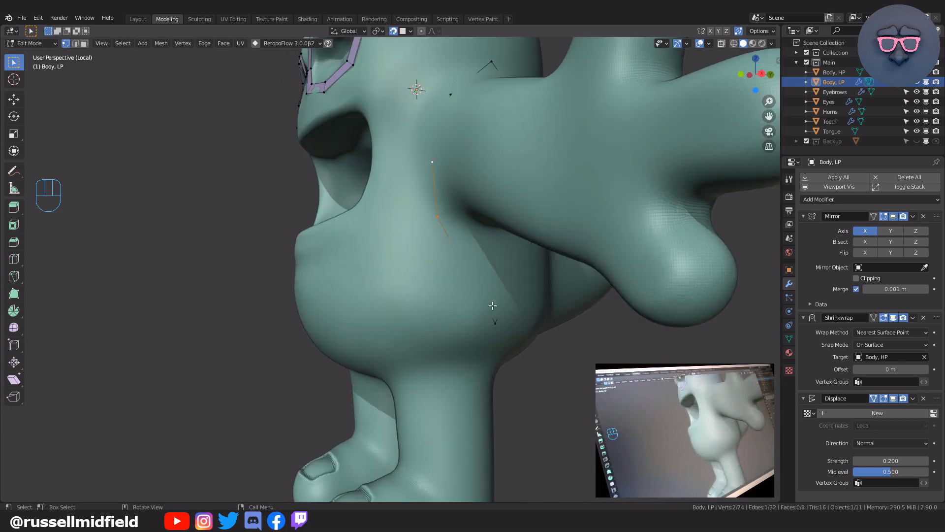
scroll(503, 325, "up", 2)
key("g")
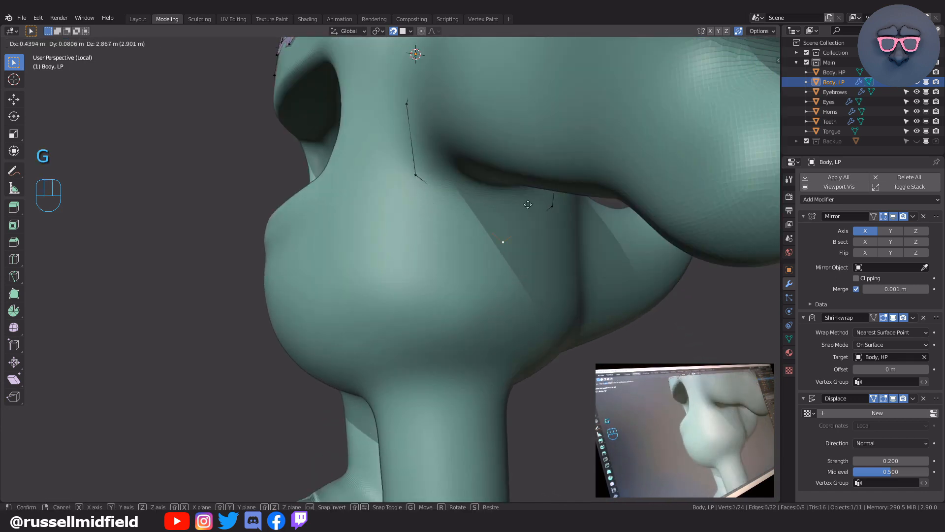
left_click(520, 166)
left_click(416, 175)
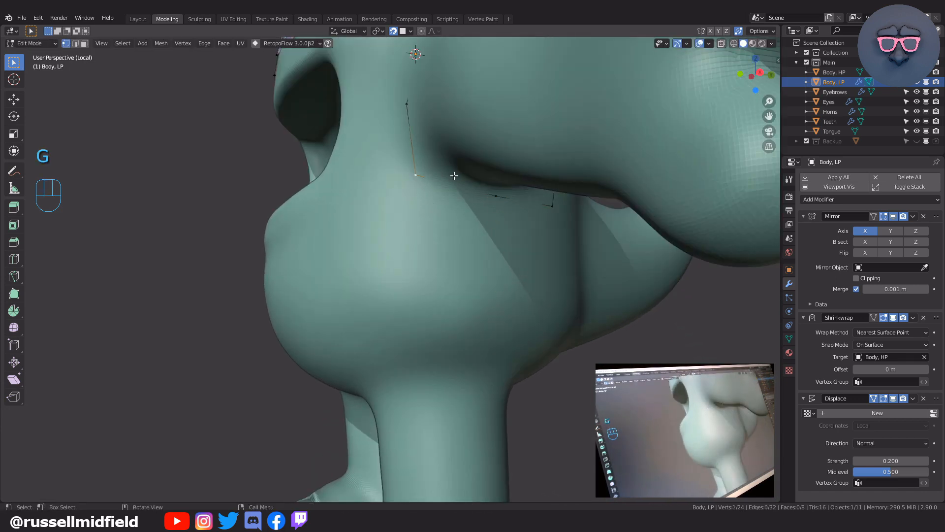
key("g")
left_click(466, 160)
- Extrude the arm loop's front vertex toward the mouth, and extrude again upward to start an outer arm loop
scroll(473, 304, "up", 3)
middle_click_drag(528, 198, 539, 293, "shift")
left_click(465, 308)
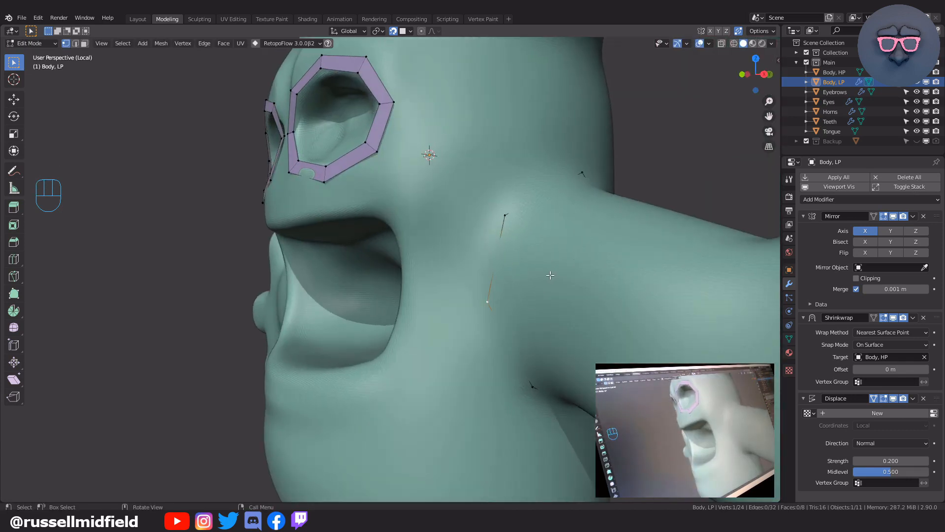
key("e")
left_click(513, 276)
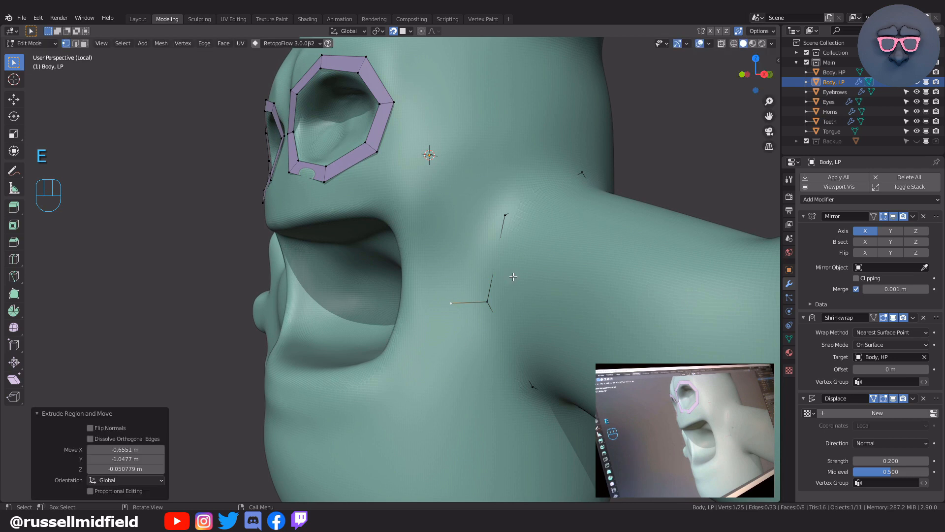
key("e")
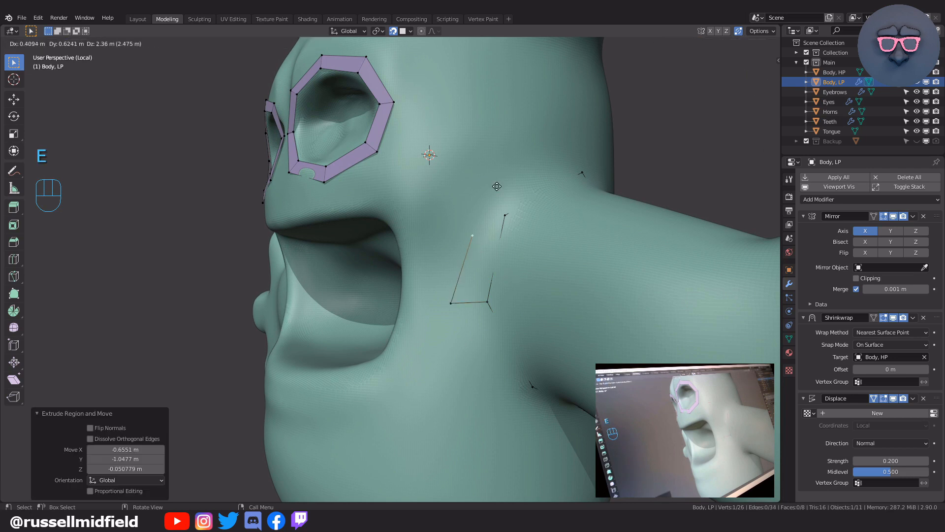
left_click(500, 155)
- Continue the outer arm loop over the shoulder and down behind the arm with four more extruded vertices
scroll(517, 198, "down", 1)
middle_click_drag(517, 198, 453, 212)
key("e")
left_click(534, 223)
key("e")
left_click(548, 272)
key("e")
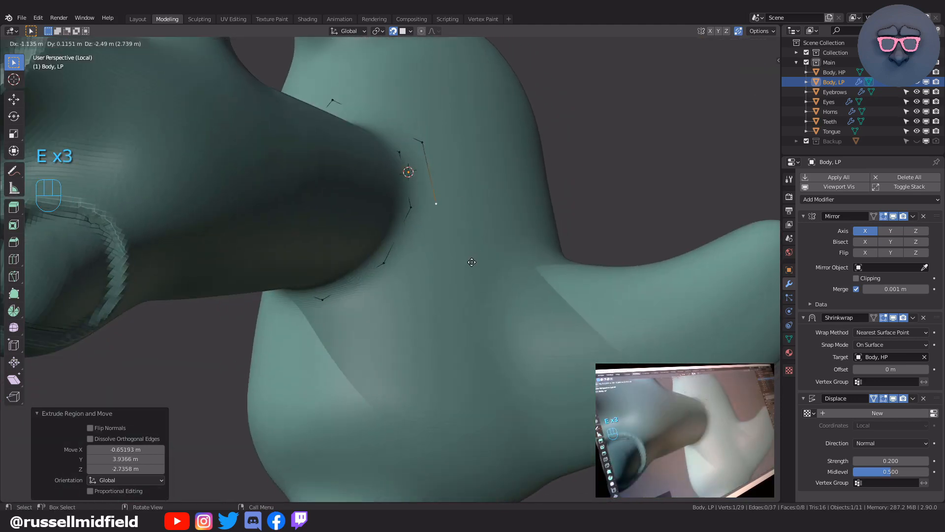
left_click(463, 253)
key("e")
left_click(426, 312)
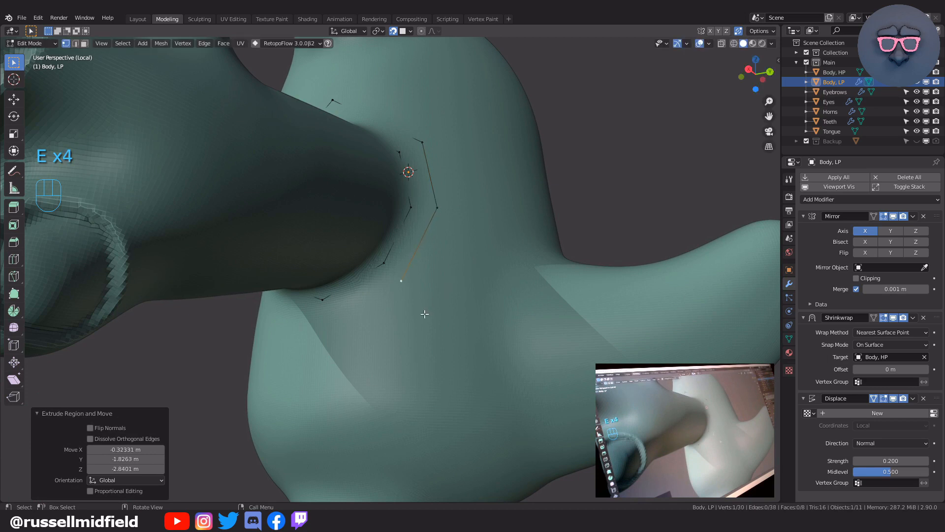
- Extrude two more vertices beneath the arm and join the last one to the outer loop's front vertex to close it
middle_click_drag(424, 312, 432, 276)
key("e")
left_click(375, 331)
key("e")
left_click(303, 267)
left_click(432, 274, "shift")
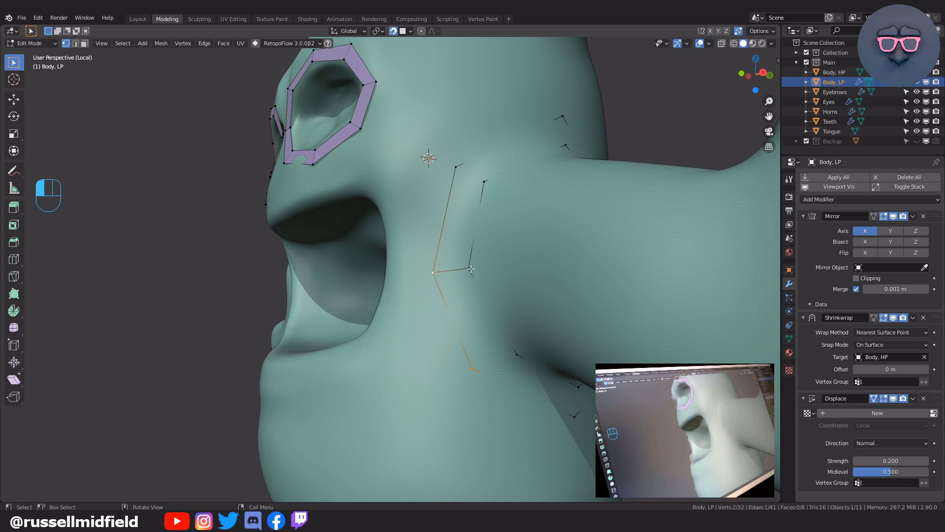
- Fill the gap between the inner and outer arm loops with a full ring of faces and adjust the ring's rear vertex
key("shift")
key("alt+z")
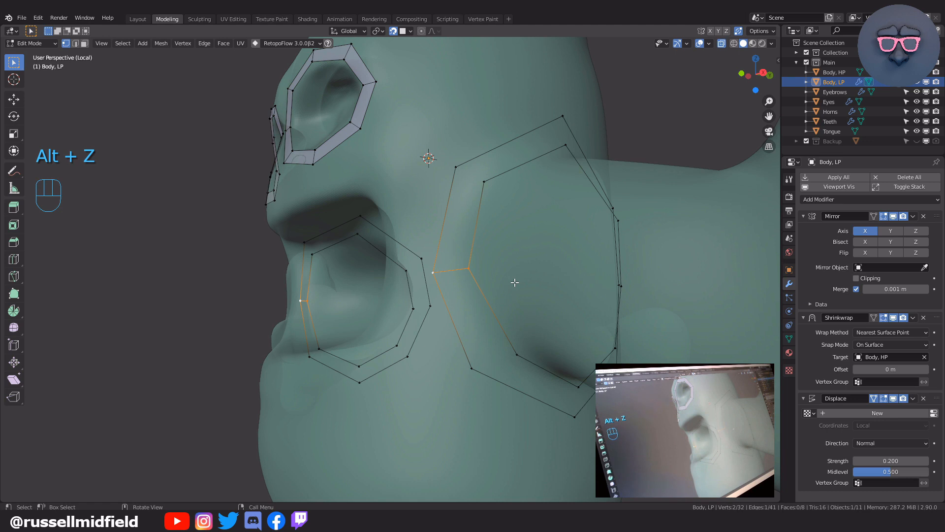
key("f")
key("f")
key("f")
key("f")
key("f")
key("f")
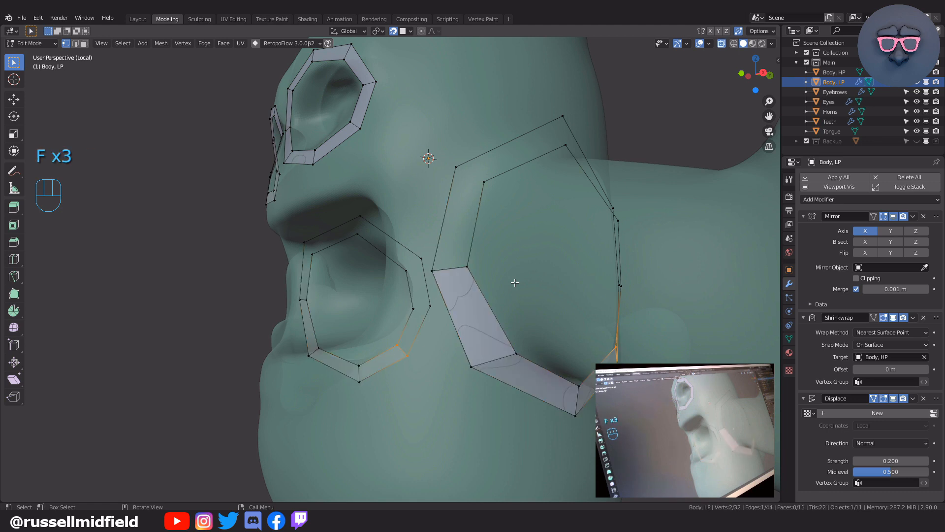
key("f")
key("f")
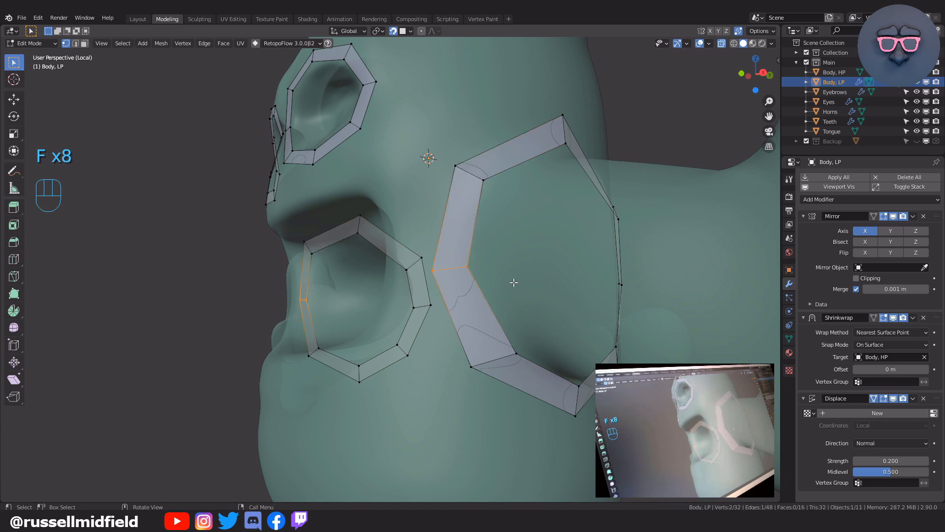
key("alt+z")
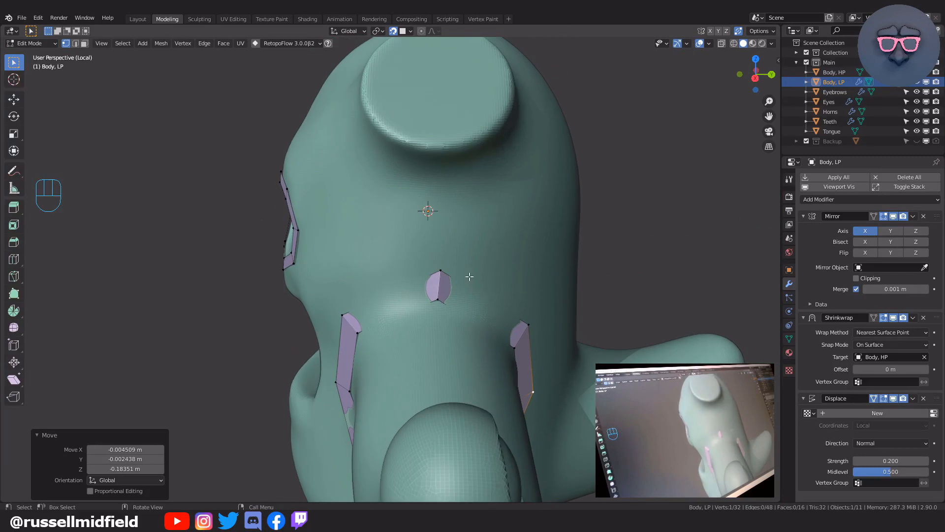
key("g")
left_click(484, 262)
- Duplicate an arm ring vertex to just below the horn and extrude one vertex from it toward the back of the head
key("KP_3")
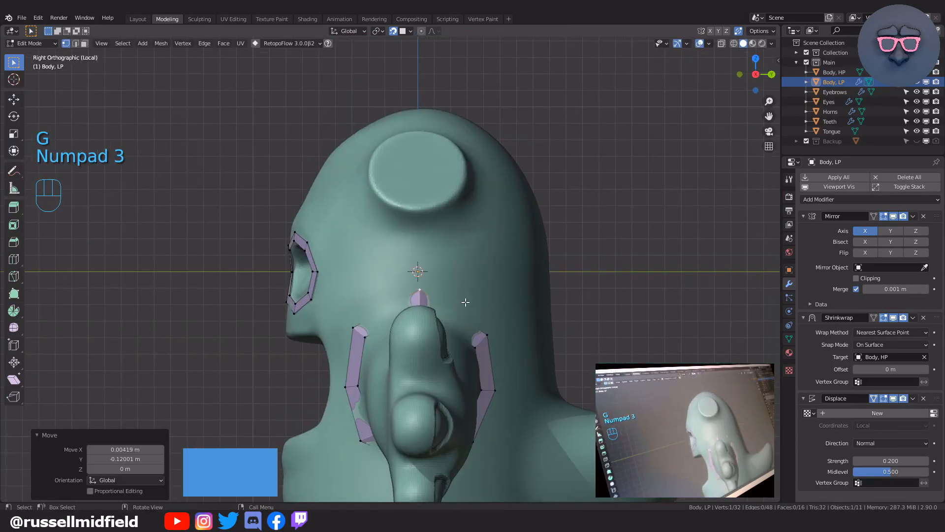
key("shift+d")
left_click(459, 257)
key("e")
left_click(527, 233)
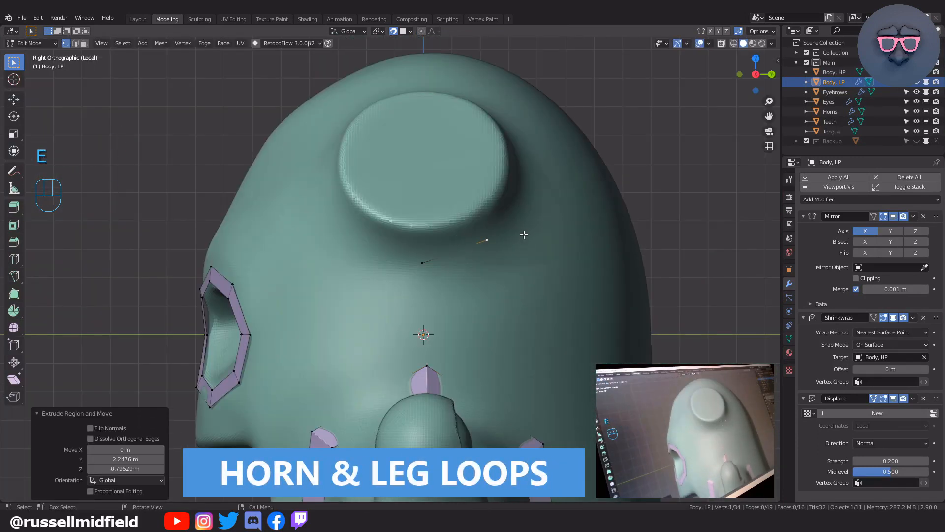
- Extrude the horn loop further around the horn's back, over its top and down its front side
key("e")
middle_click_drag(560, 175, 477, 205)
left_click(460, 173)
key("e")
left_click(434, 189)
key("e")
left_click(421, 242)
key("e")
left_click(408, 315)
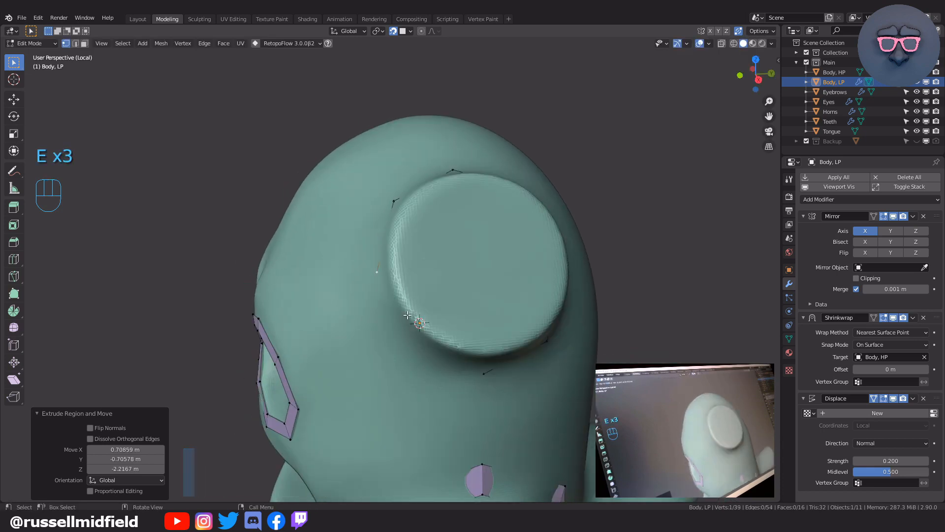
- Extrude one more vertex at the horn's lower front, join it to the starting vertex, and reposition the loop's front vertex
key("e")
middle_click_drag(408, 315, 462, 296)
left_click(418, 361)
left_click(480, 331, "shift")
key("f")
left_click(429, 279)
key("g")
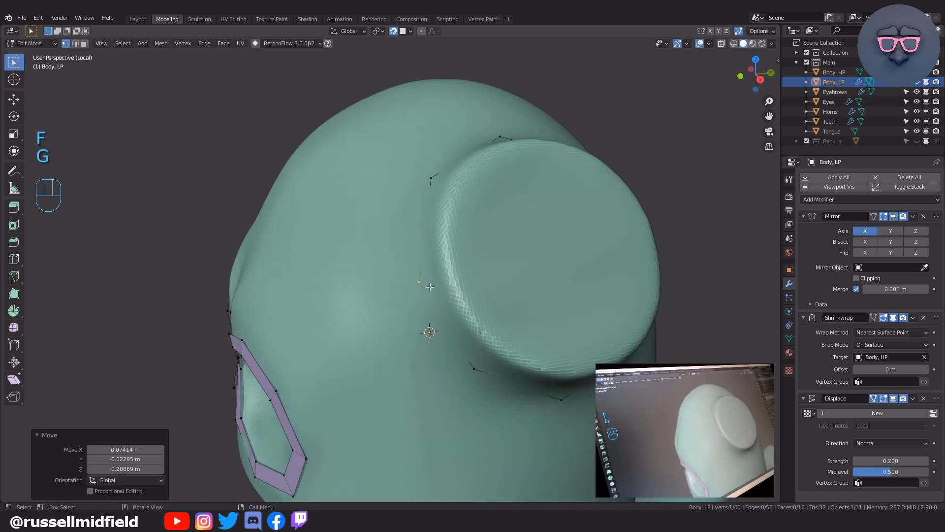
- Extrude the horn loop's front vertex outward and continue an outer loop over the horn's top and down behind it
key("e")
left_click(401, 285)
middle_click_drag(403, 291, 413, 313)
key("e")
left_click(423, 161)
middle_click_drag(490, 187, 474, 235)
key("e")
left_click(573, 182)
key("e")
left_click(477, 248)
key("e")
left_click(484, 322)
middle_click_drag(483, 323, 489, 307)
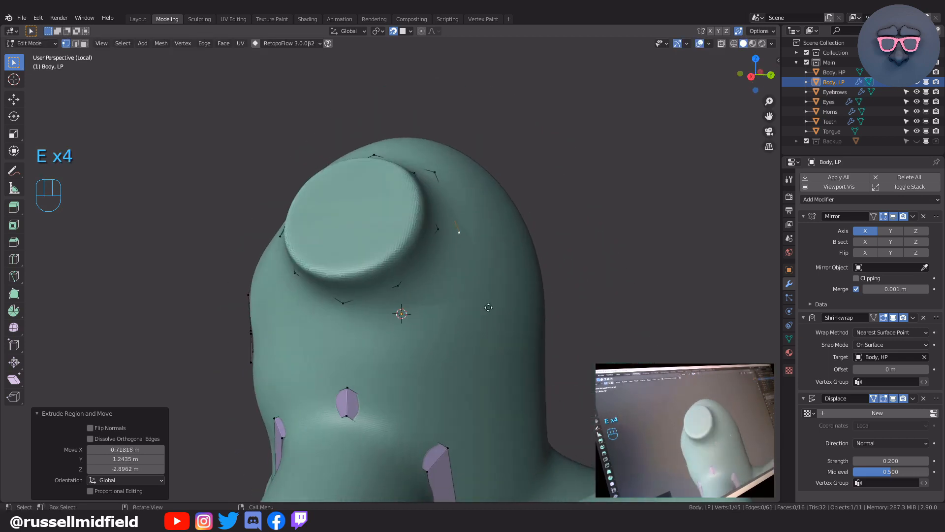
- Extrude three more vertices beneath the horn and join the last one to the outer loop's front vertex to close it
key("e")
left_click(443, 358)
key("e")
left_click(404, 345)
key("e")
left_click(373, 306)
left_click(370, 226, "shift")
key("f")
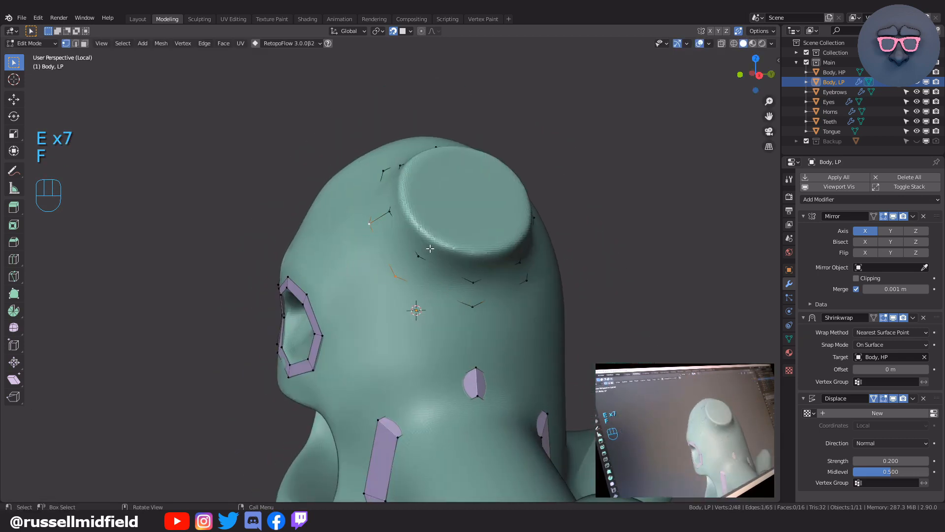
- Fill the gap between the inner and outer horn loops with a ring of faces
middle_click_drag(420, 235, 485, 237)
key("alt+z")
key("f")
key("f")
key("f")
key("f")
key("f")
key("f")
key("f")
key("f")
key("f")
key("f")
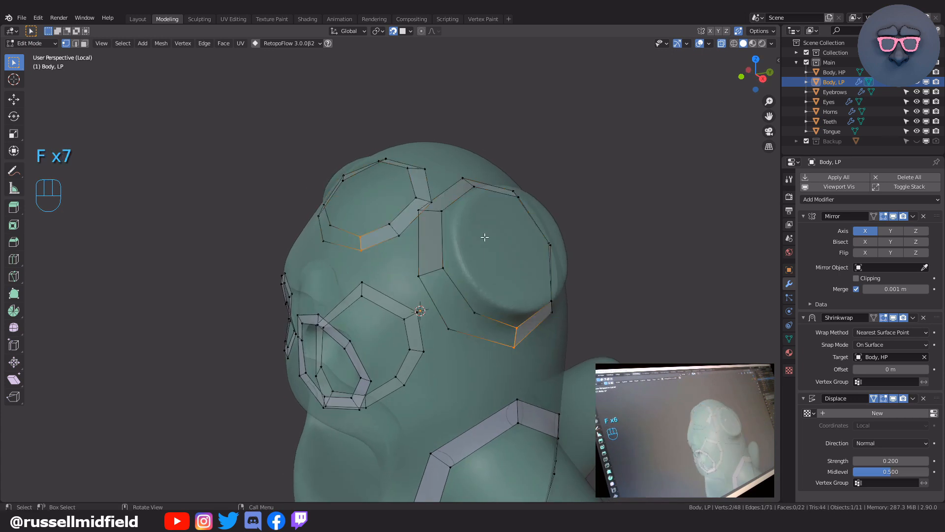
key("alt+z")
- Select the whole low-poly mesh and recalculate its face normals to the outside
key("alt+z")
key("a")
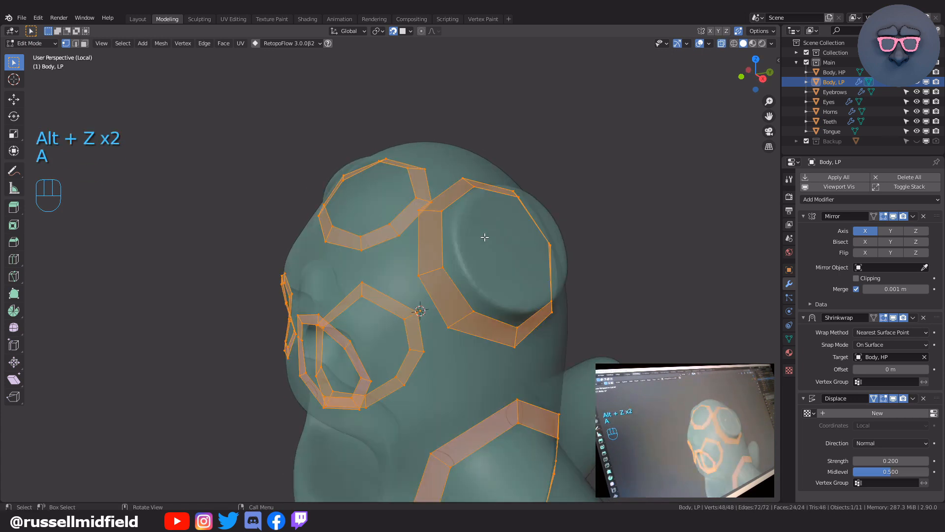
key("shift+n")
key("alt+z")
- Duplicate a single vertex from the low-poly mesh to the front of the leg's top and refine its position
middle_click_drag(485, 237, 593, 188)
key("KP_1")
left_click(554, 199)
scroll(540, 296, "up", 2)
middle_click_drag(539, 295, 546, 206, "shift")
key("shift+d")
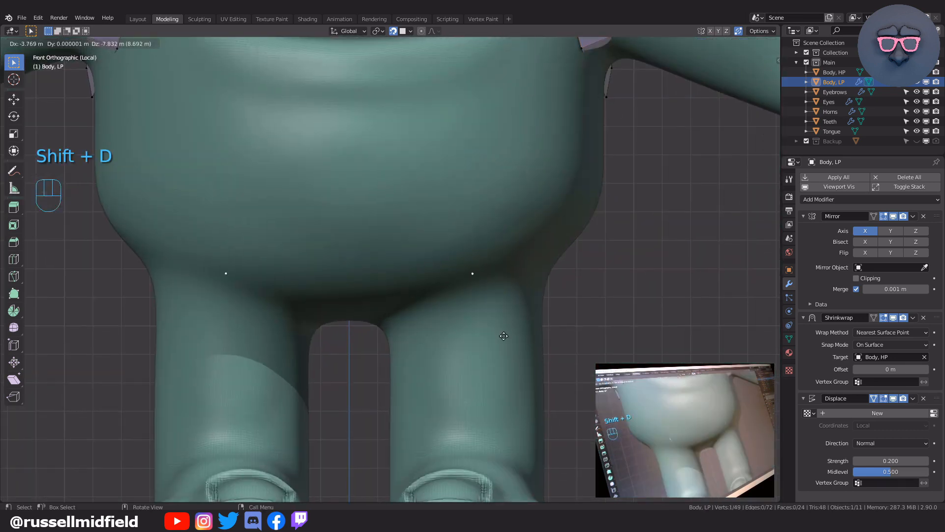
left_click(501, 344)
scroll(529, 278, "down", 2)
middle_click_drag(521, 281, 503, 274)
key("g")
left_click(542, 277)
- Extrude three vertices from the leg's front around its outer side, adjusting the first one to follow the top of the leg
key("e")
left_click(502, 274)
key("g")
left_click(496, 274)
key("e")
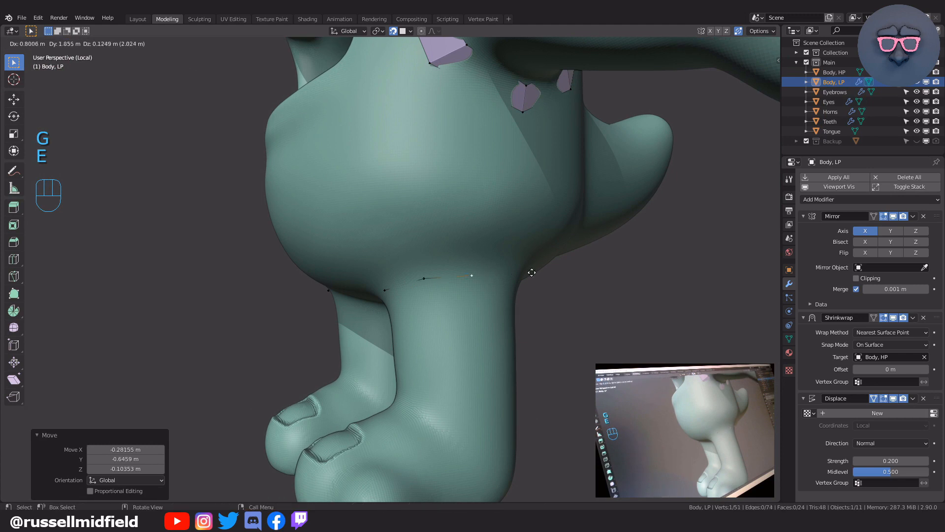
left_click(533, 273)
key("e")
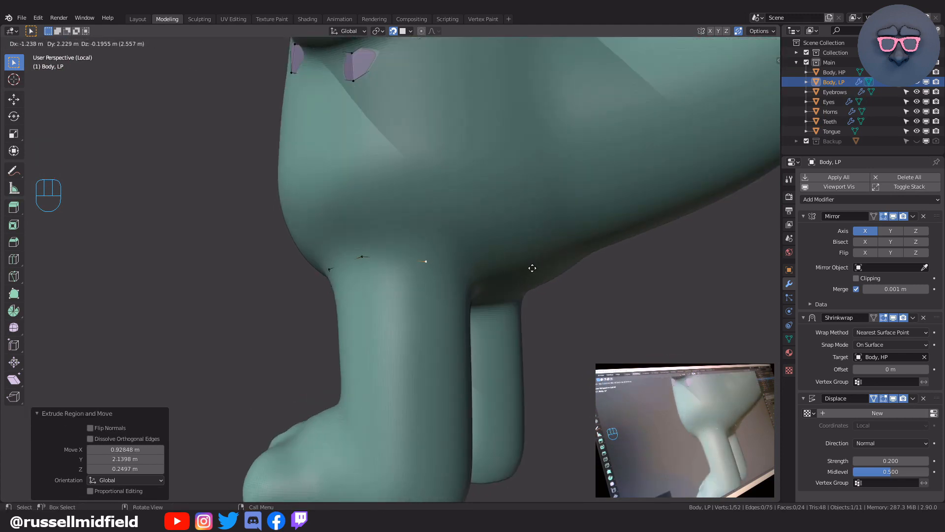
left_click(532, 268)
- Continue the leg loop around the back and inner side of the leg with four more extruded vertices
middle_click_drag(532, 268, 399, 268)
key("e")
left_click(465, 278)
middle_click_drag(465, 278, 354, 282)
key("e")
left_click(424, 290)
middle_click_drag(423, 291, 379, 291)
key("e")
left_click(450, 301)
key("e")
middle_click_drag(451, 301, 397, 301)
left_click(442, 302)
- Join the leg loop's last vertex to its first one and reposition vertices to even out the loop
scroll(397, 302, "up", 2)
left_click(511, 289, "shift")
key("f")
key("g")
left_click(495, 292)
key("KP_1")
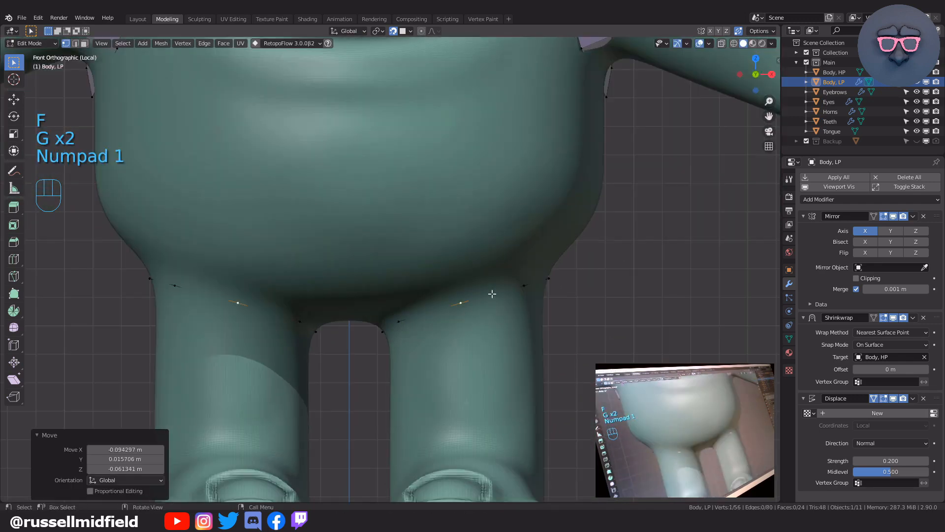
left_click(508, 252)
key("g")
middle_click_drag(492, 294, 455, 290, "shift")
left_click(528, 251)
- Extrude the leg loop's front vertex down the leg and start a lower loop around the outer side
left_click(445, 271)
key("e")
left_click(476, 304)
scroll(477, 305, "down", 1)
left_click(499, 288)
key("e")
left_click(530, 293)
- Continue the lower leg loop around the back and inner side, then join its last vertex to the front one
key("e")
middle_click_drag(530, 293, 363, 319)
left_click(523, 306)
left_click(435, 320)
key("g")
left_click(335, 325)
key("e")
left_click(435, 303)
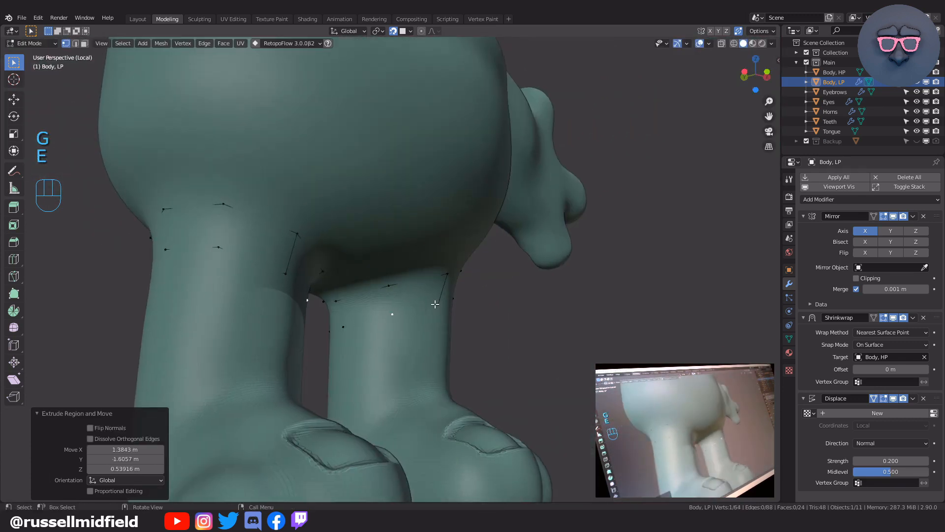
left_click(456, 298, "shift")
key("f")
- Fill the gap between the upper and lower leg loops with a ring of faces
middle_click_drag(457, 298, 434, 314)
left_click(452, 264)
left_click(453, 310, "shift")
key("alt+z")
middle_click_drag(501, 315, 467, 319)
key("f")
key("f")
key("f")
key("f")
key("f")
key("f")
key("f")
key("f")
key("f")
key("f")
key("f")
key("f")
key("alt+z")
scroll(500, 309, "down", 6)
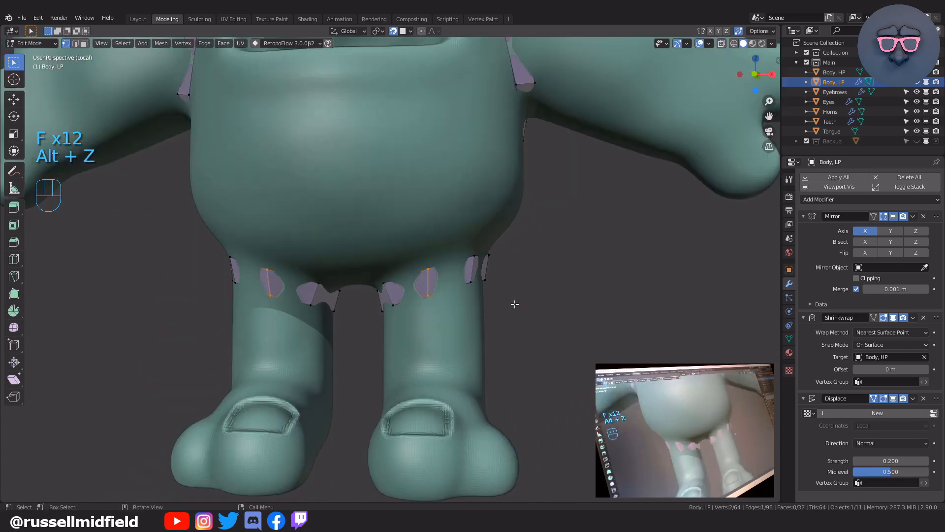
- Duplicate the rear upper vertex of the leg ring onto the underside of the tail's base
mouse_move(537, 322)
middle_mouse_down()
mouse_move(552, 325)
mouse_move(507, 317)
mouse_move(532, 320)
middle_mouse_up()
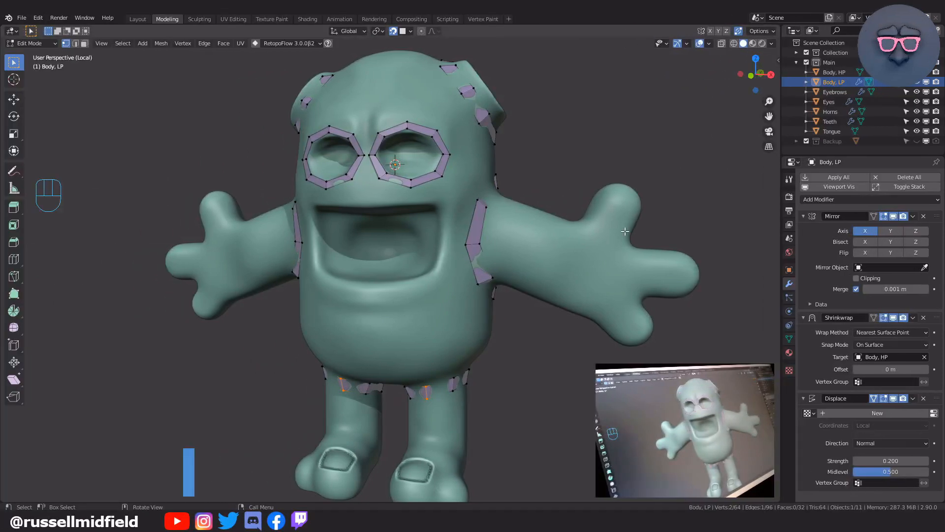
middle_click_drag(625, 232, 440, 224)
middle_click_drag(436, 267, 415, 280)
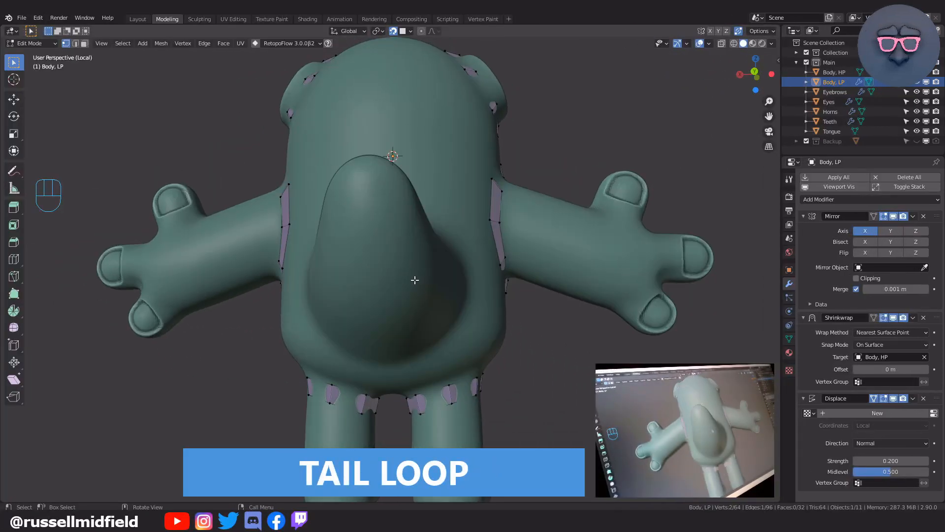
scroll(432, 232, "up", 6)
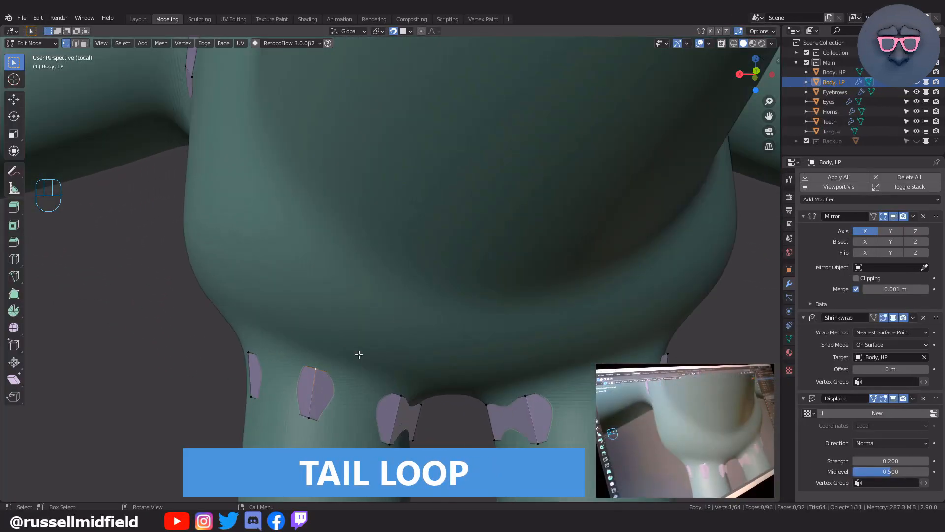
middle_click_drag(366, 337, 359, 341)
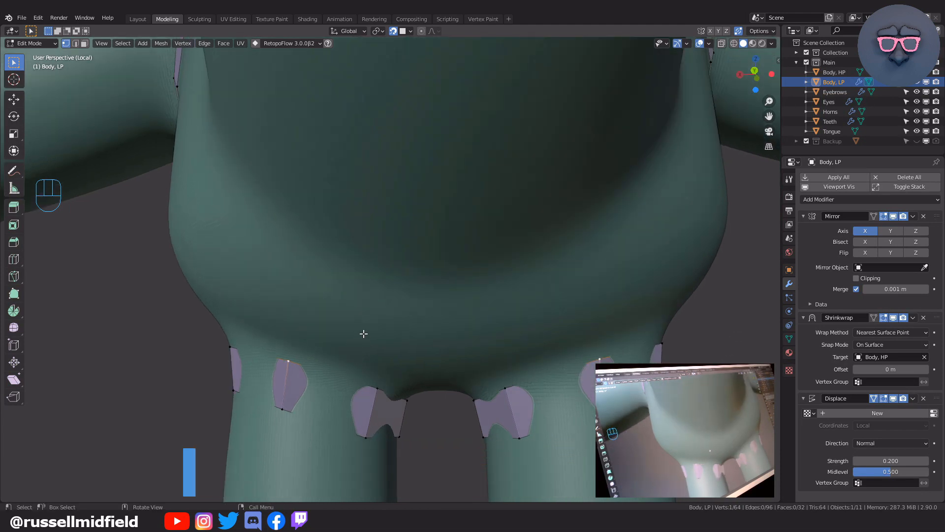
key("shift+d")
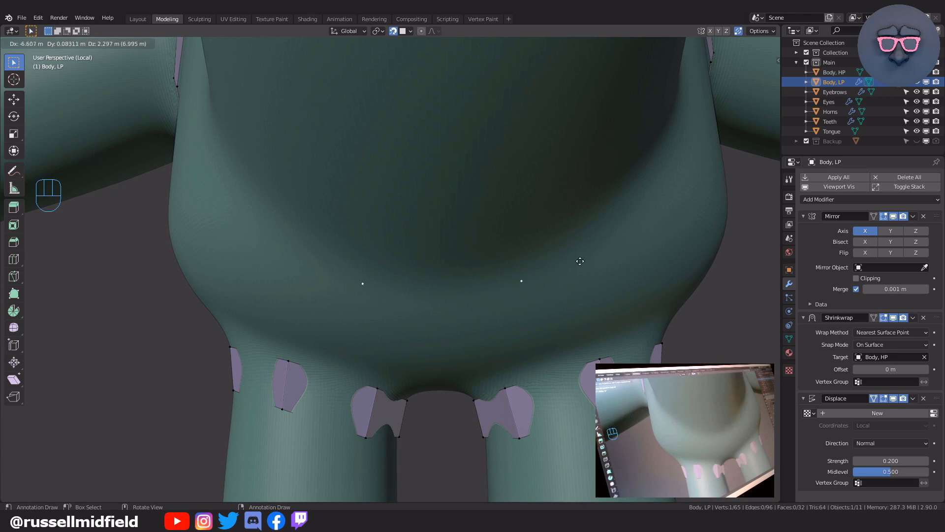
left_click(430, 236)
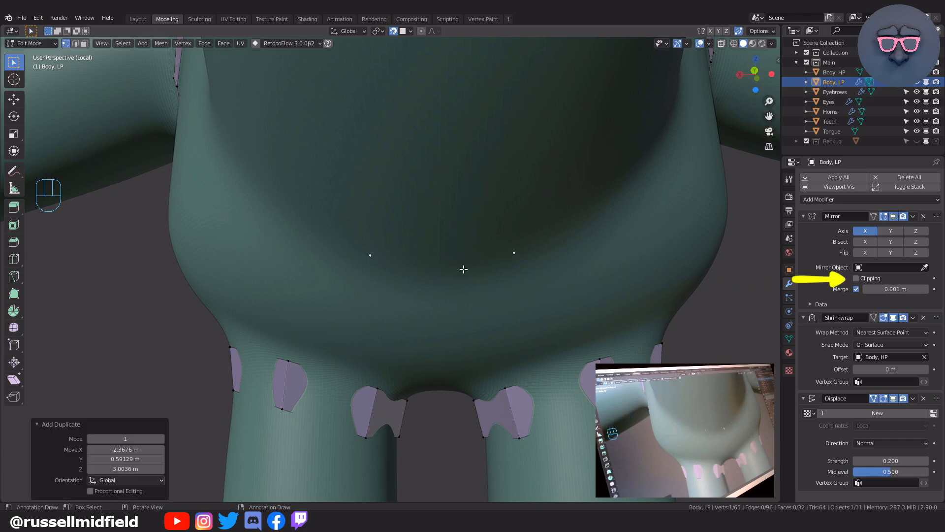
- Extrude the tail vertex toward the centre, enable Clipping on the Mirror modifier, and snap the extruded vertex to the centre line
key("e")
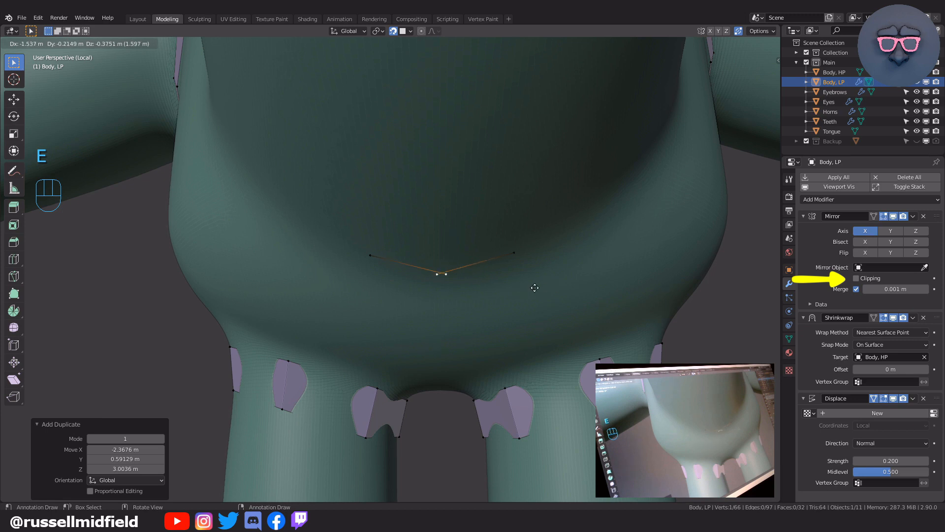
left_click(512, 283)
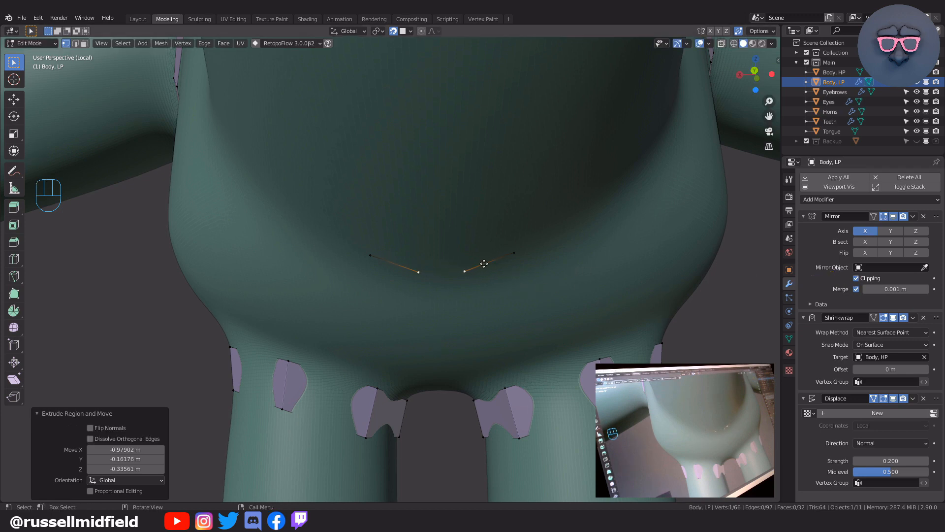
key("g")
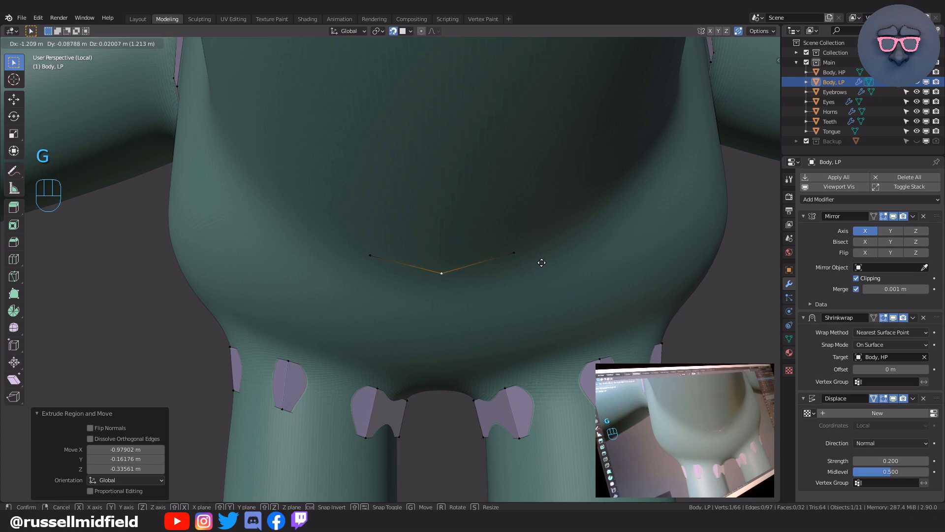
left_click(376, 251)
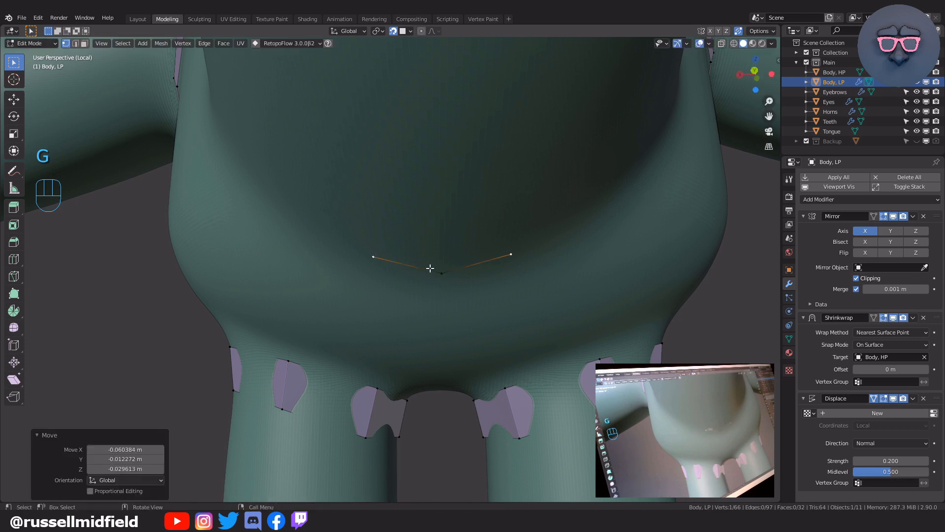
- Extrude three vertices from the tail loop's outer end along the underside and outward around the tail's base
middle_click_drag(494, 270, 501, 321, "shift")
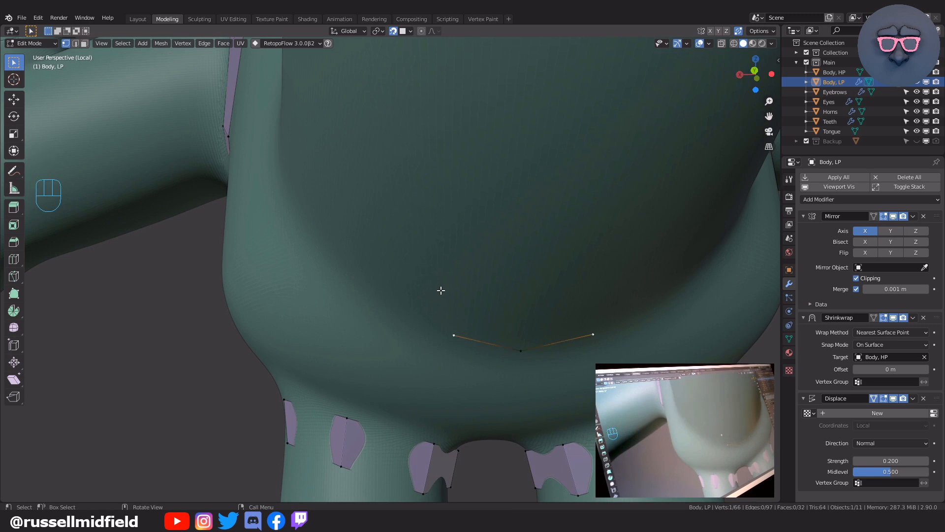
key("e")
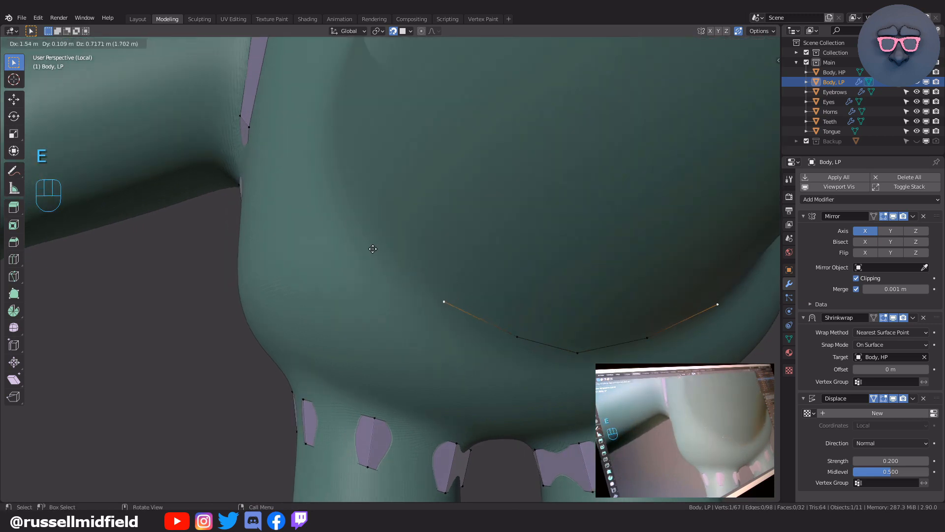
left_click(372, 248)
key("e")
left_click(389, 203)
middle_click_drag(428, 228, 538, 323, "shift")
key("e")
left_click(512, 275)
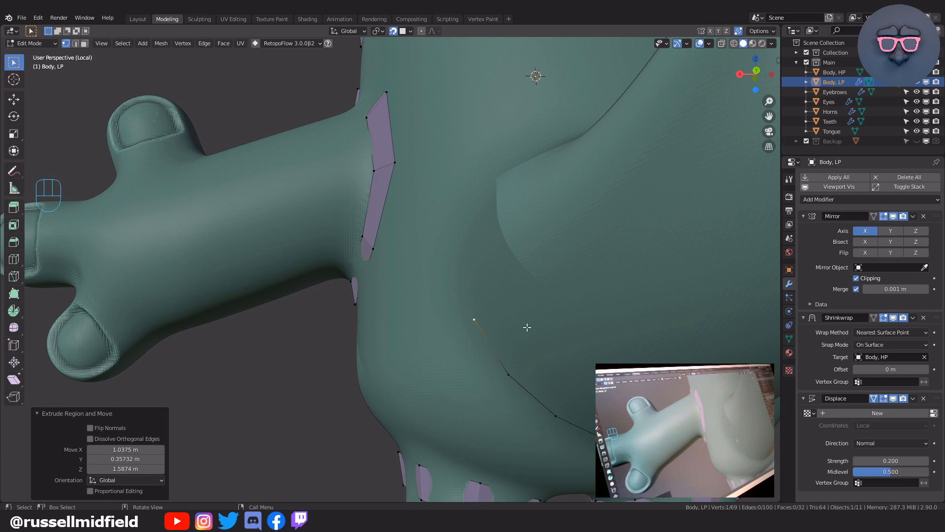
- Continue the tail loop with three more extruded vertices up the side of the tail's base
middle_click_drag(527, 327, 515, 292)
key("e")
left_click(520, 285)
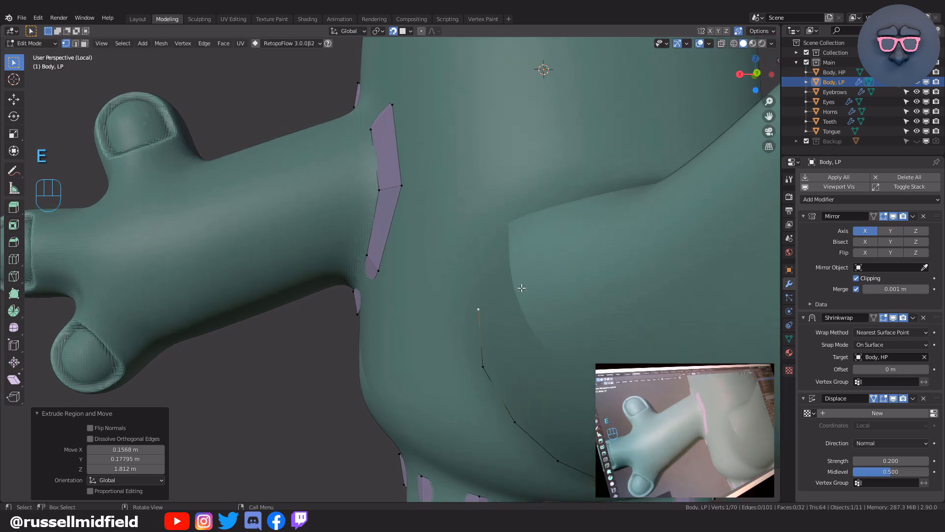
key("e")
left_click(535, 228)
middle_click_drag(538, 231, 556, 241)
key("e")
left_click(557, 242)
- Extrude three vertices across the top of the tail's base, ending the loop on the centre line
key("e")
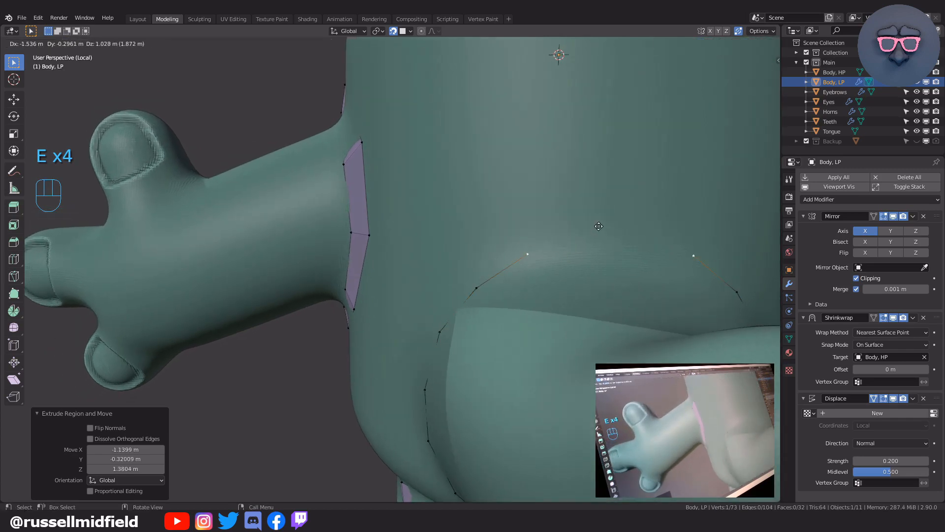
left_click(599, 227)
key("e")
left_click(650, 216)
key("e")
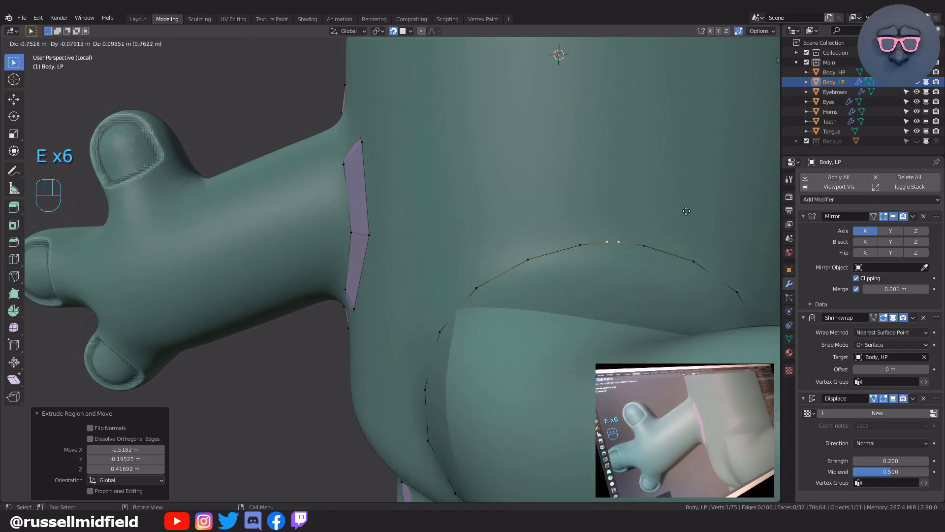
left_click(628, 241)
- Move the vertices beside the top centre of the tail loop outward to space them evenly
key("g")
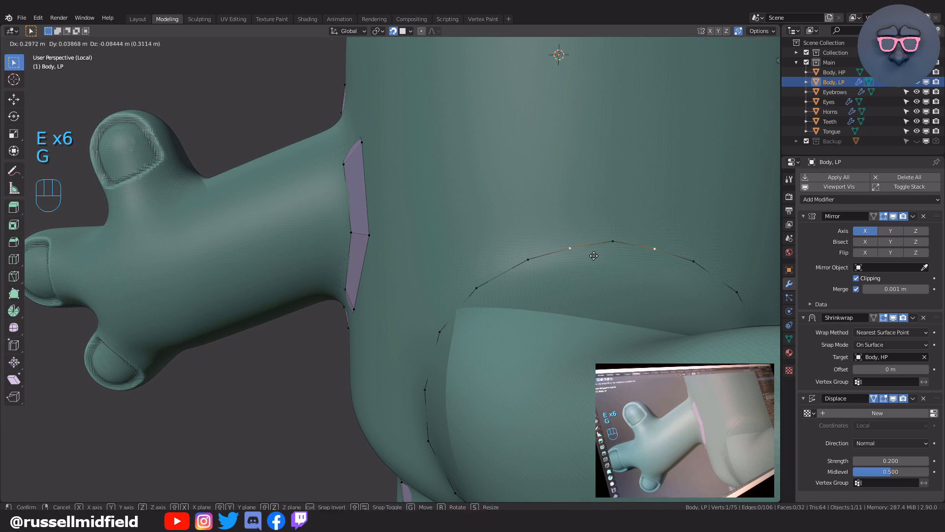
left_click(589, 255)
left_click(519, 264, "alt")
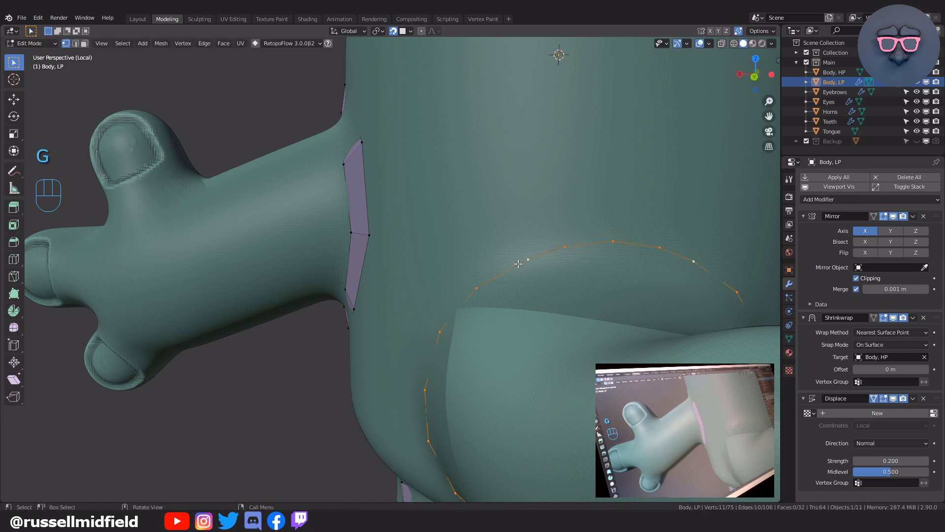
left_click(529, 261)
key("g")
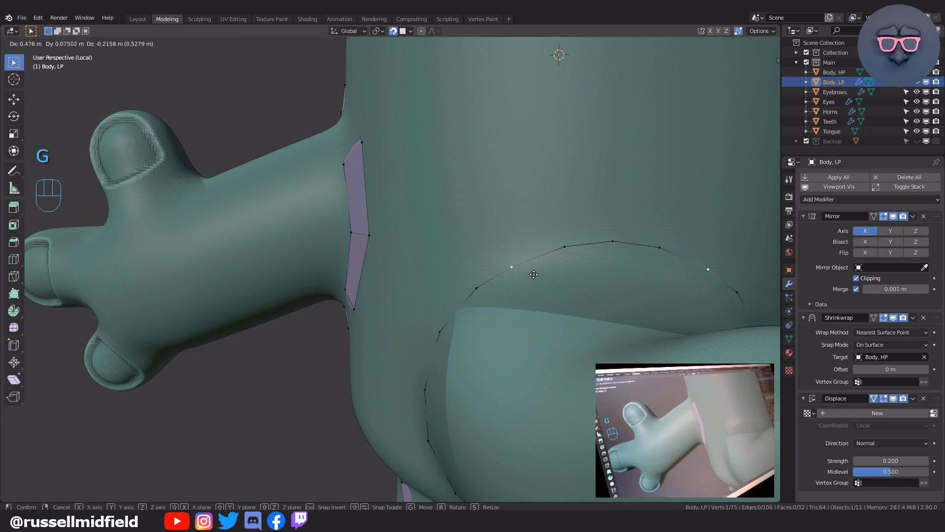
left_click(534, 274)
left_click(577, 249)
key("g")
left_click(586, 257)
- Reposition the upper side vertices of the tail loop farther down along its curve
left_click(484, 289)
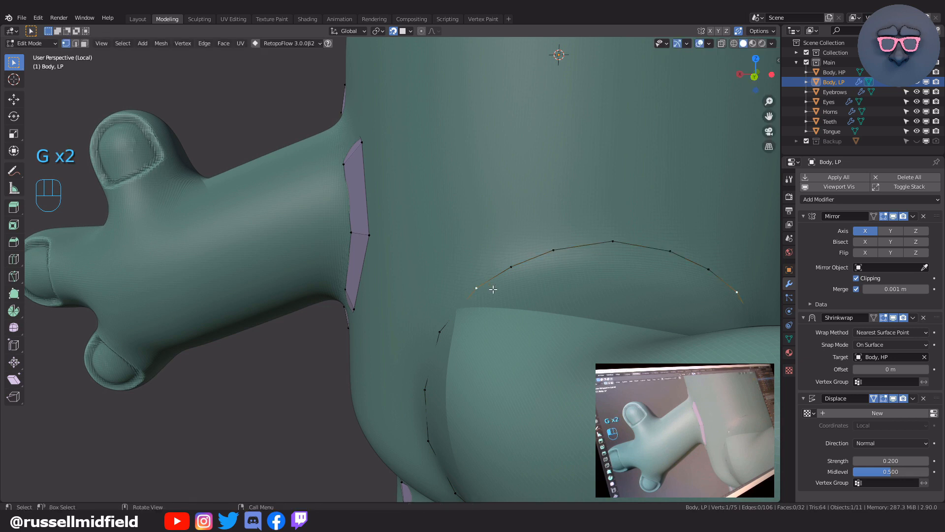
key("g")
left_click(461, 305)
left_click(437, 331)
key("g")
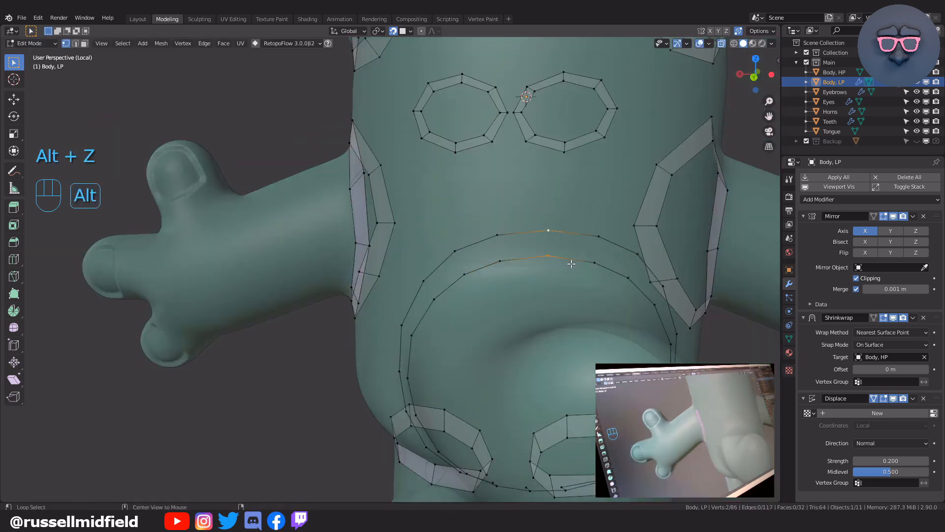
- Fill the gap between the inner and outer tail loops with successive faces from the top around to the underside
key("f")
key("f")
key("f")
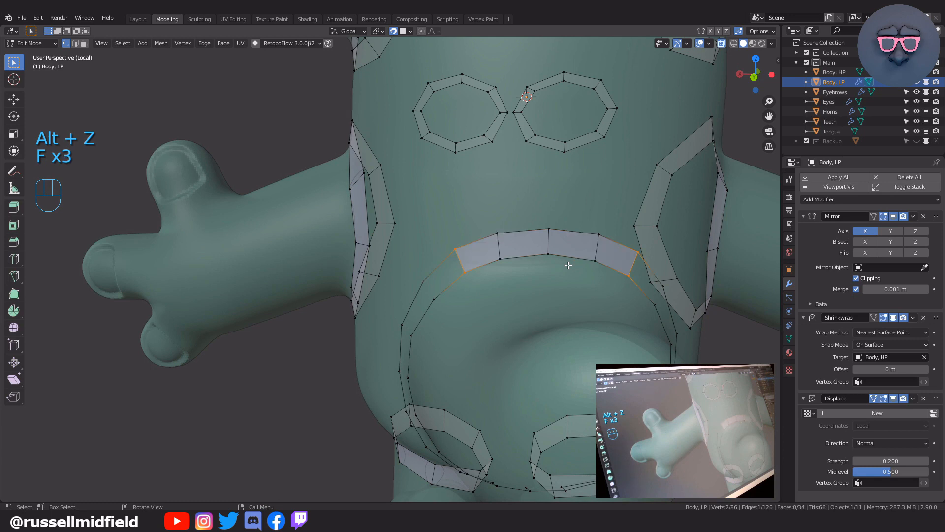
middle_click_drag(532, 347, 570, 320)
key("f")
key("f")
key("f")
key("f")
key("f")
key("f")
key("f")
key("f")
key("f")
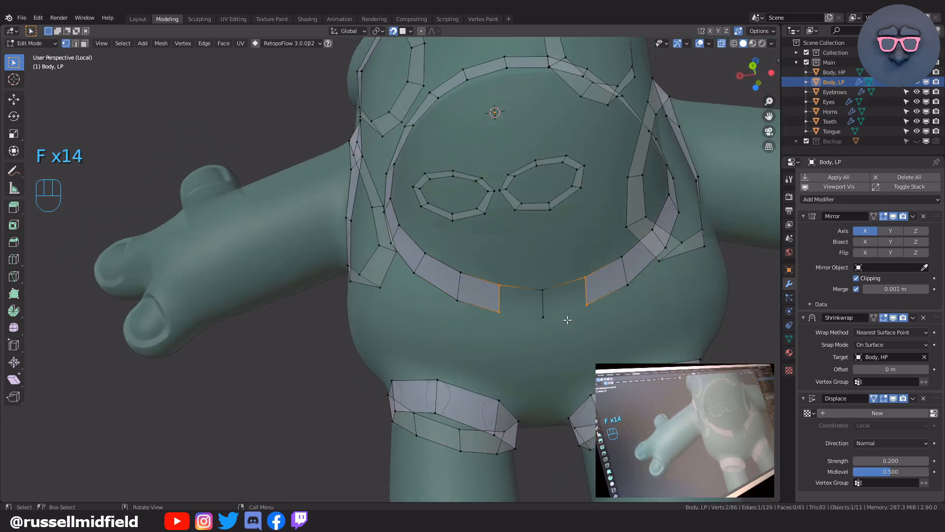
- Close the tail ring with a last face beside the centre line on the underside
left_click(544, 317)
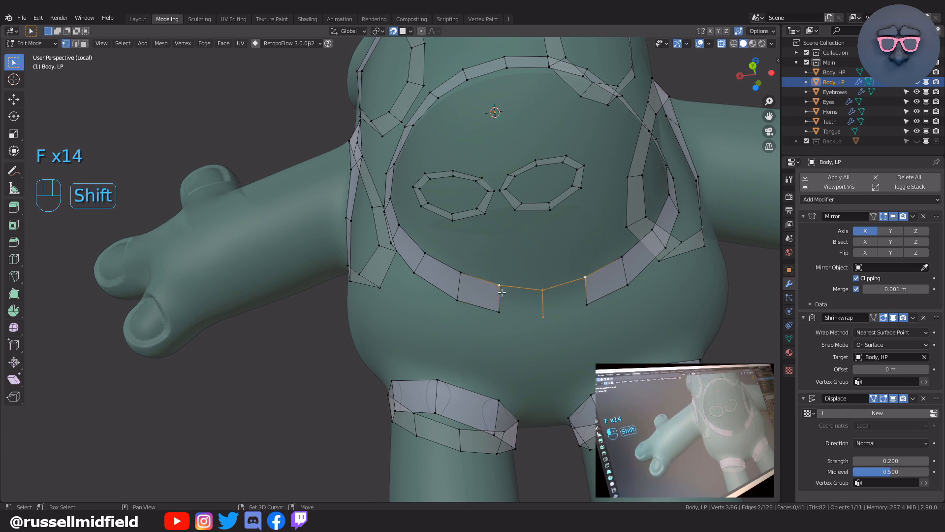
left_click(500, 311, "shift")
middle_click_drag(503, 315, 512, 226)
key("f")
- In front view, duplicate the inner lower vertex of the eye ring to just above the upper lip near the centre
key("KP_1")
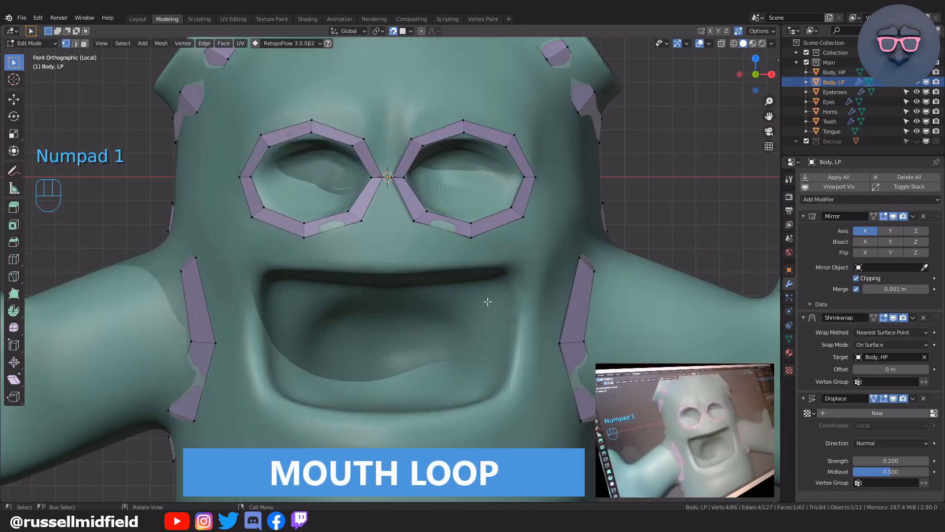
scroll(455, 274, "up", 1)
left_click(420, 214)
scroll(420, 213, "up", 1)
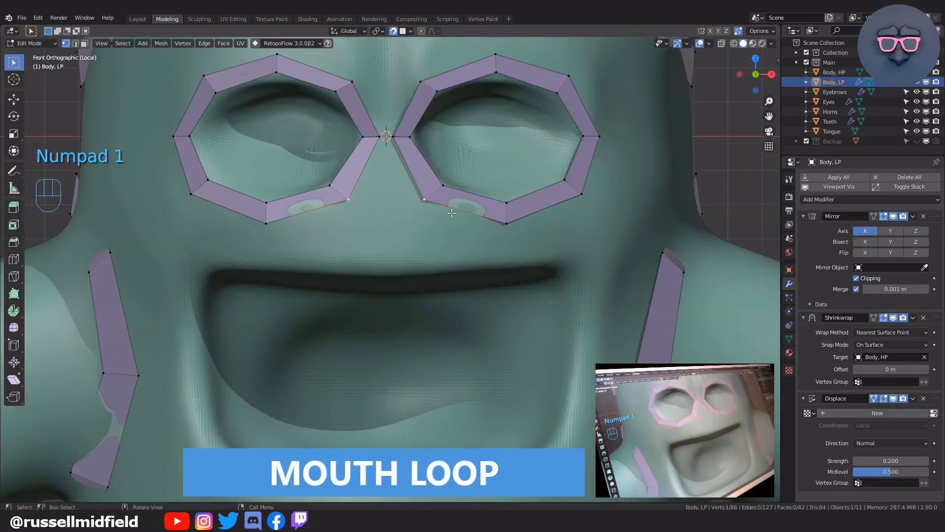
key("shift+d")
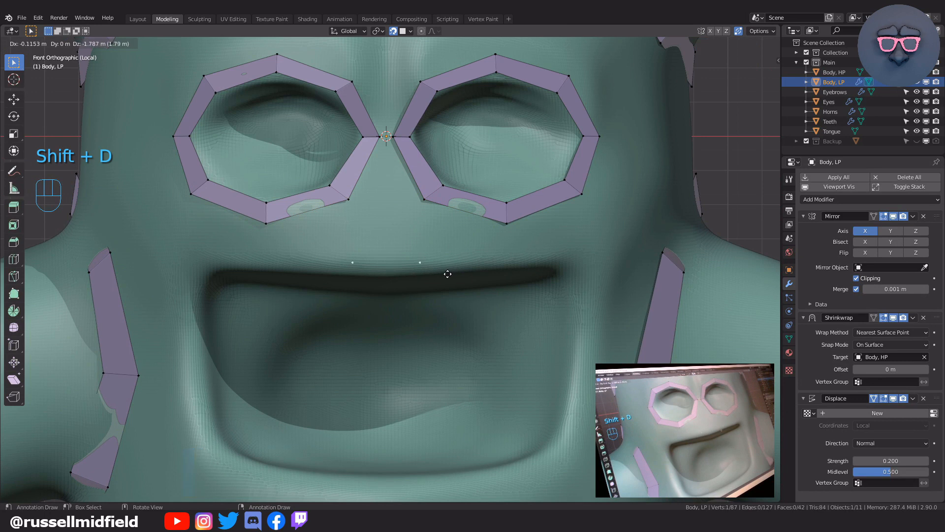
left_click(498, 273)
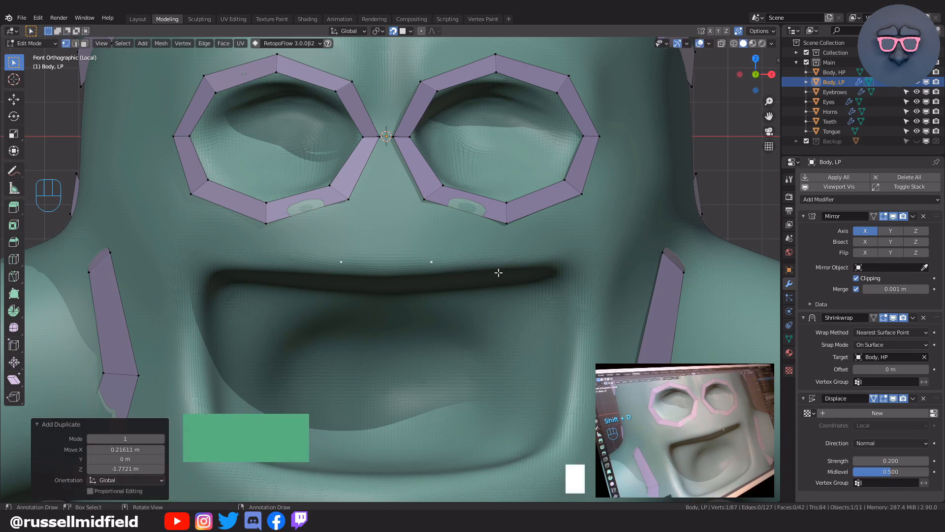
- Extrude the mouth vertex to the centre line, adjust the original, and extrude two vertices outward to the upper mouth corner
key("e")
left_click(446, 274)
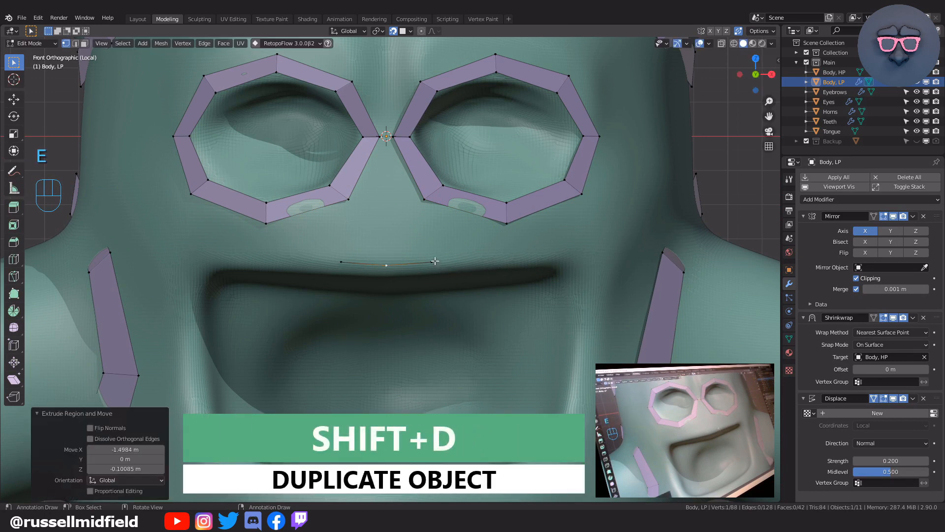
key("g")
left_click(446, 265)
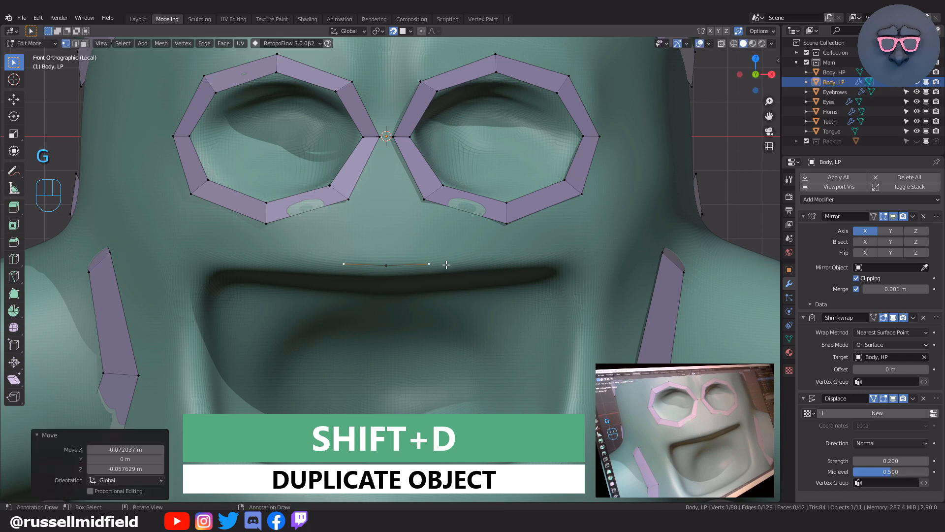
key("e")
left_click(536, 257)
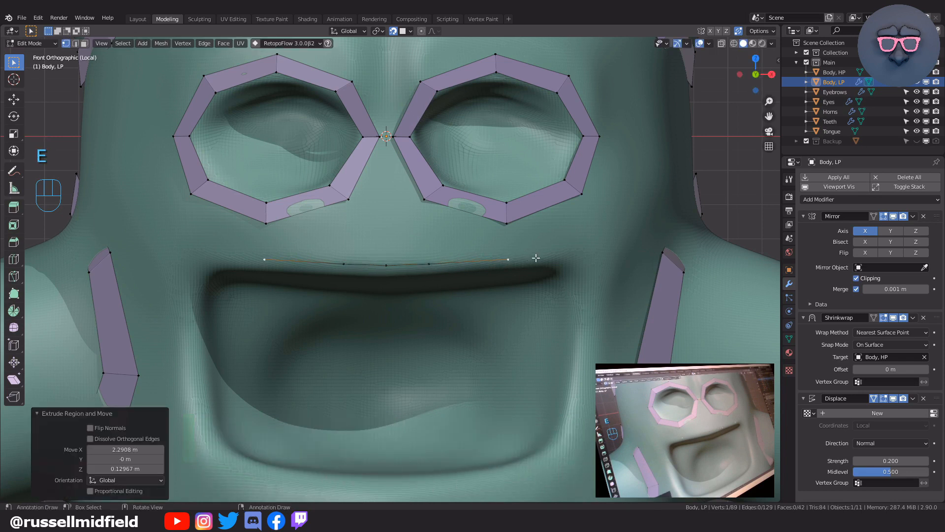
key("e")
left_click(608, 253)
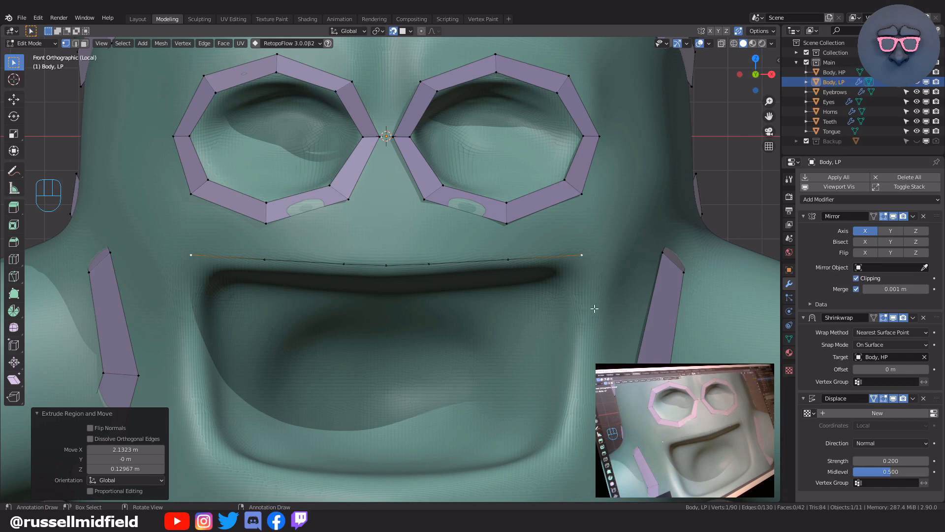
- Extrude two vertices from the upper mouth corner down the side of the mouth to its lower corner
middle_click_drag(595, 309, 567, 257, "shift")
key("e")
left_click(576, 354)
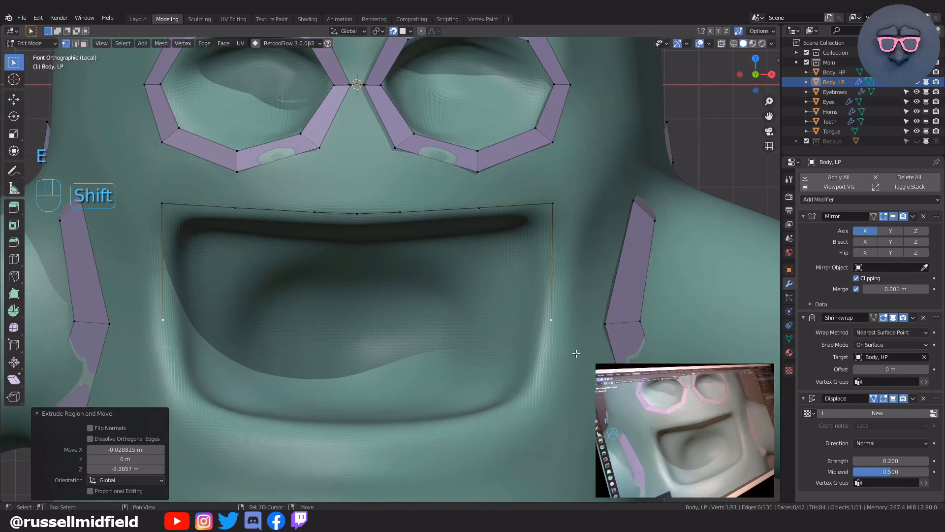
middle_click_drag(576, 354, 567, 289, "shift")
key("e")
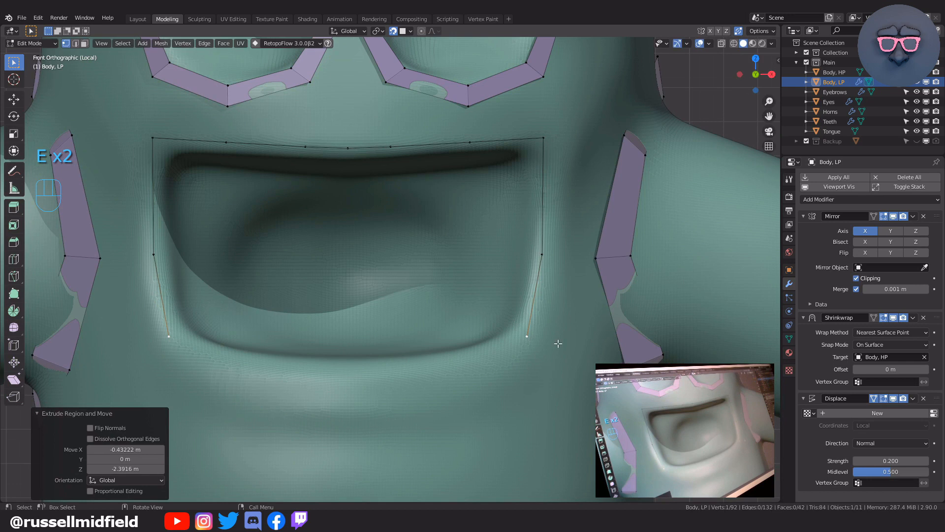
left_click(522, 354)
- Extrude three vertices along the lower lip, ending the mouth loop on the centre line
key("e")
left_click(494, 365)
key("e")
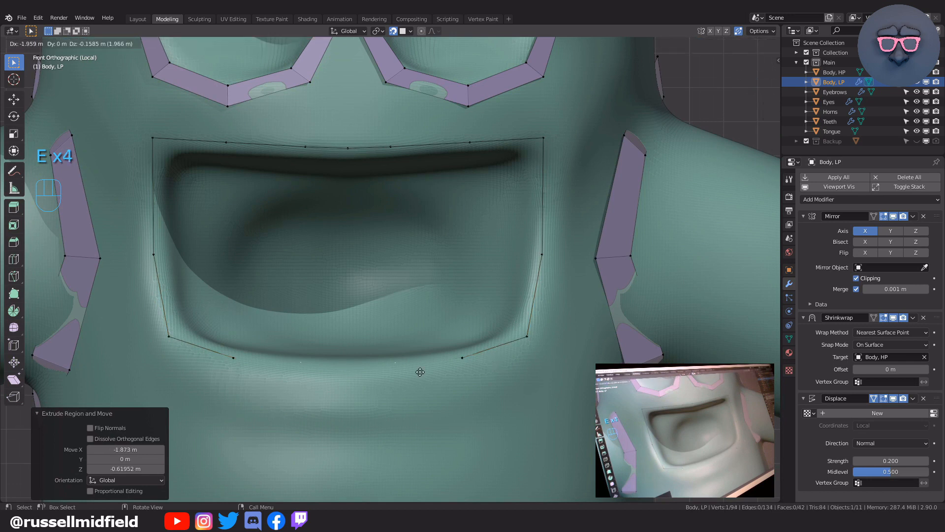
left_click(416, 376)
key("e")
left_click(365, 379)
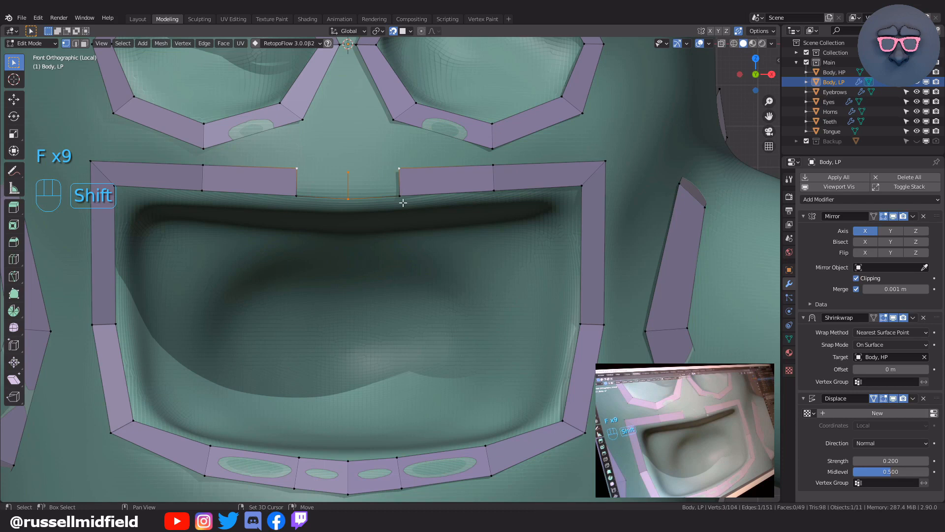
- Close the mouth ring with a last face at the centre of the upper lip and leave Edit Mode
left_click(439, 213, "shift")
key("f")
scroll(509, 278, "down", 3)
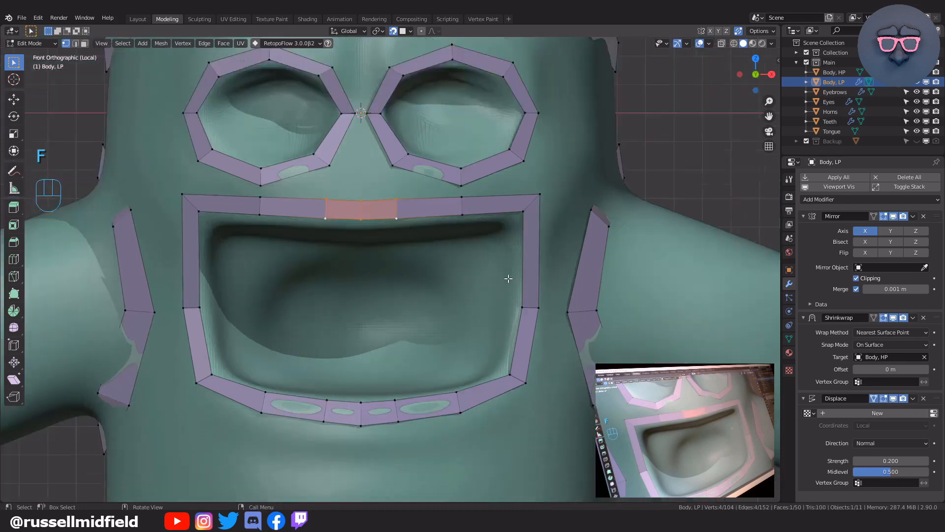
scroll(508, 278, "down", 1)
key("Tab")
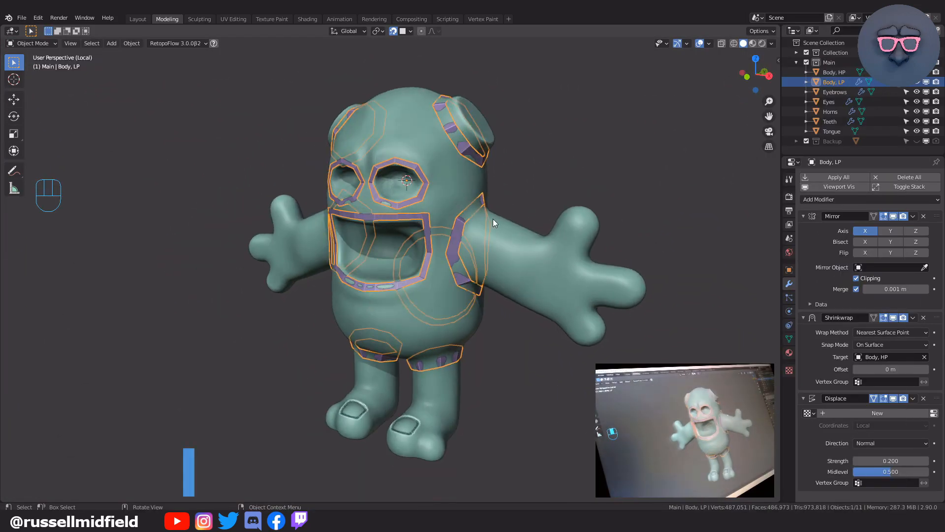
- Return to Edit Mode and create a face between the horn ring's lower front edge and the arm ring's upper front edge
key("Tab")
middle_click_drag(492, 219, 439, 211)
scroll(438, 212, "up", 2)
middle_click_drag(463, 162, 438, 244, "shift")
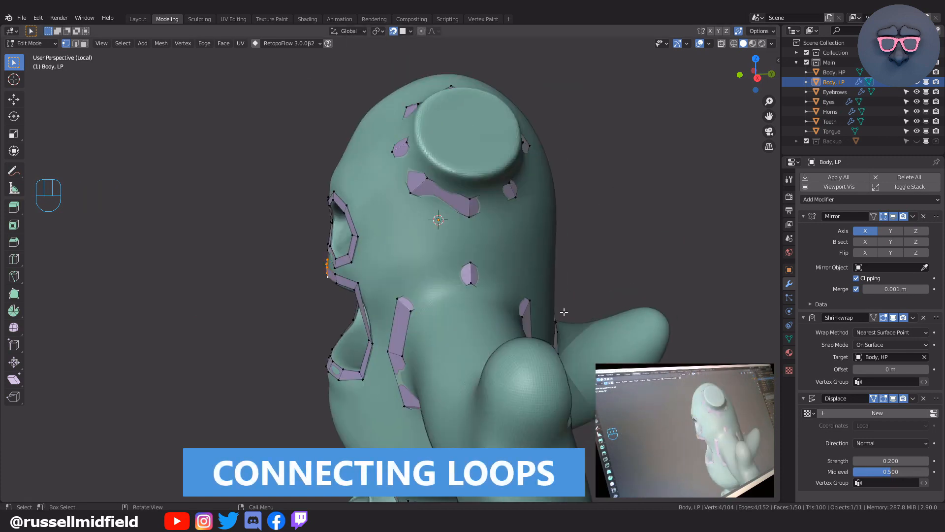
left_click(470, 263, "shift")
left_click(469, 218, "shift")
left_click(410, 193, "shift")
key("f")
- Create a second face behind the first, joining the horn ring's lower rear edge to the arm ring
middle_click_drag(519, 240, 472, 236)
left_click(435, 219)
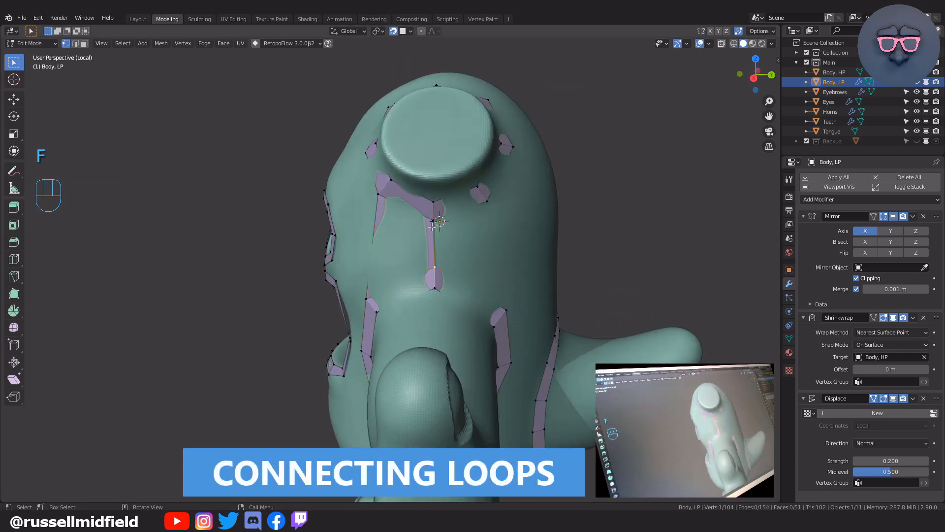
left_click(434, 268, "shift")
left_click(487, 201, "shift")
left_click(508, 310, "shift")
key("f")
- Add two loop cuts across the faces between the horn and arm rings and snap them onto the body surface
middle_click_drag(521, 282, 404, 231)
key("ctrl+r")
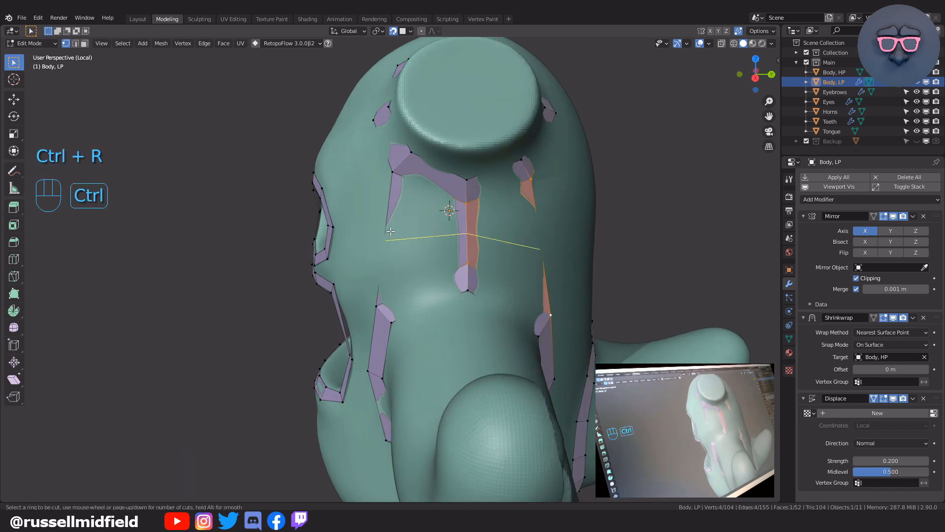
left_click(391, 232)
right_click(390, 232)
middle_click_drag(563, 261, 555, 262)
key("g")
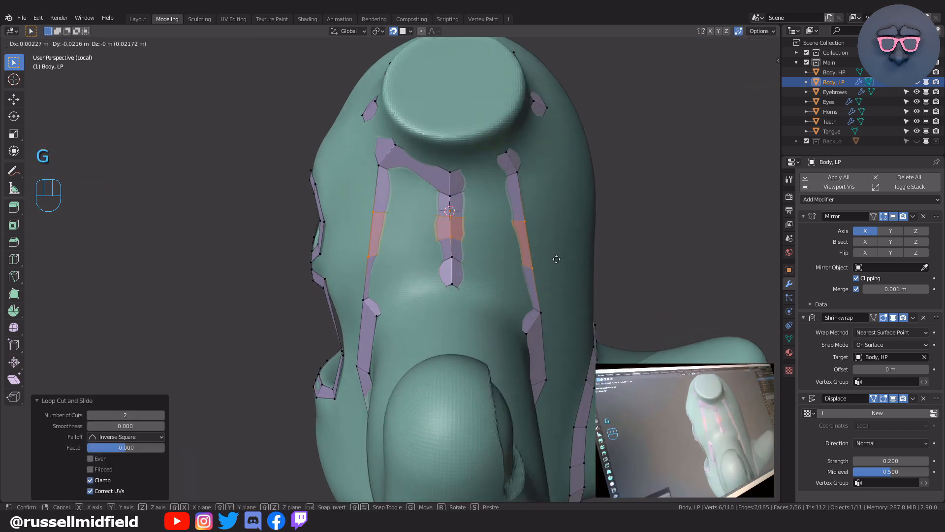
left_click(466, 243)
- Extrude the inner upper edges of the horn ring across the top of the head to the centre line
middle_click_drag(466, 244, 527, 390)
key("ctrl+z")
left_click(526, 390, "shift")
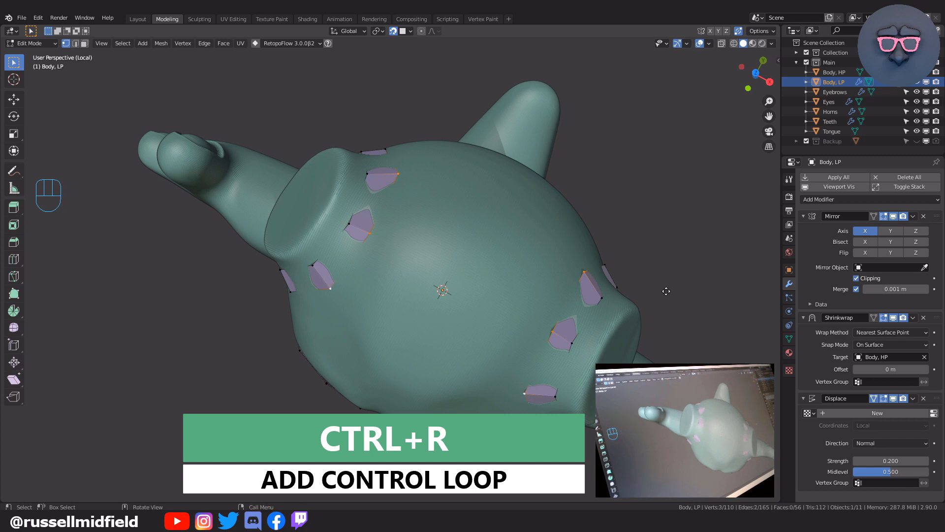
key("e")
left_click(571, 232)
- Add two loop cuts across the faces on top of the head and snap them onto the surface
key("ctrl+r")
scroll(528, 246, "up", 1)
left_click(527, 246)
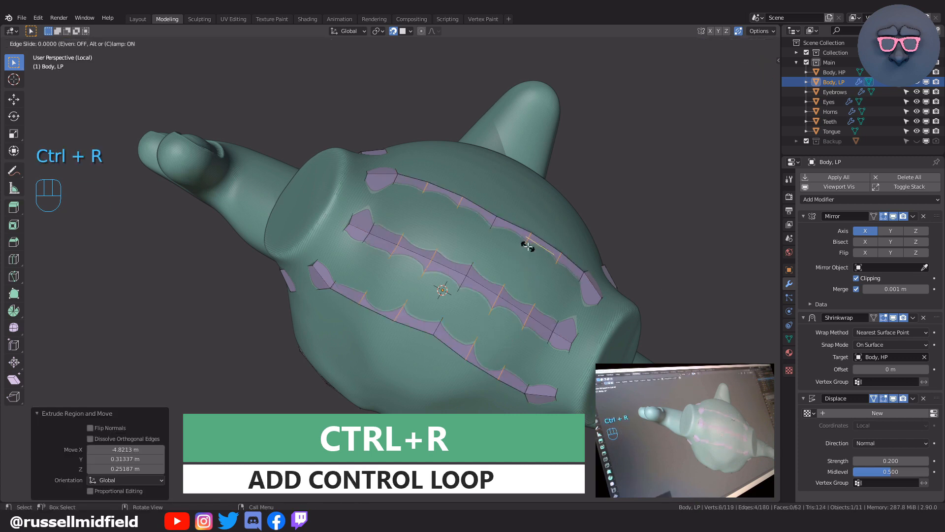
right_click(528, 245)
key("g")
left_click(514, 251)
- Create two side-by-side faces joining the lower edges of the arm ring to the upper edges of the leg ring
middle_click_drag(514, 251, 538, 249)
scroll(538, 249, "up", 2)
left_click(408, 103)
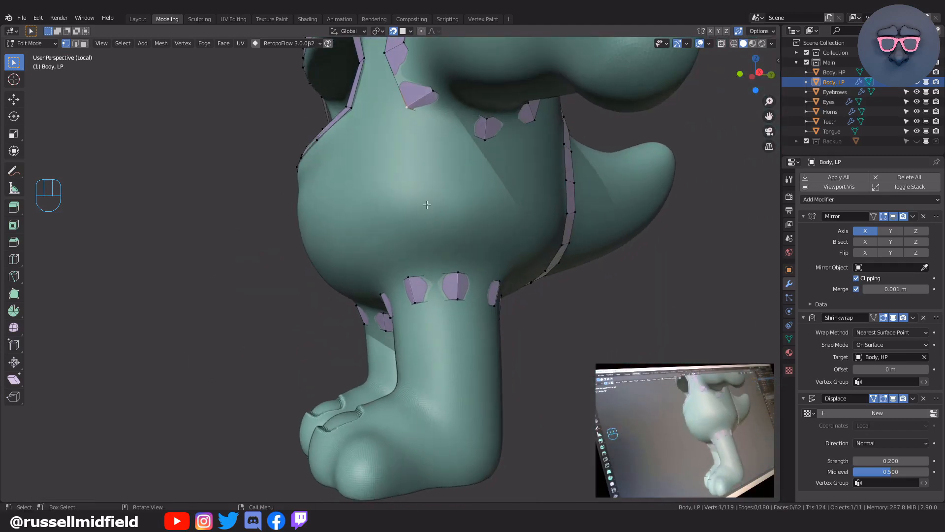
left_click(415, 277, "shift")
left_click(457, 271, "shift")
left_click(486, 139, "shift")
middle_click_drag(507, 190, 489, 186)
key("f")
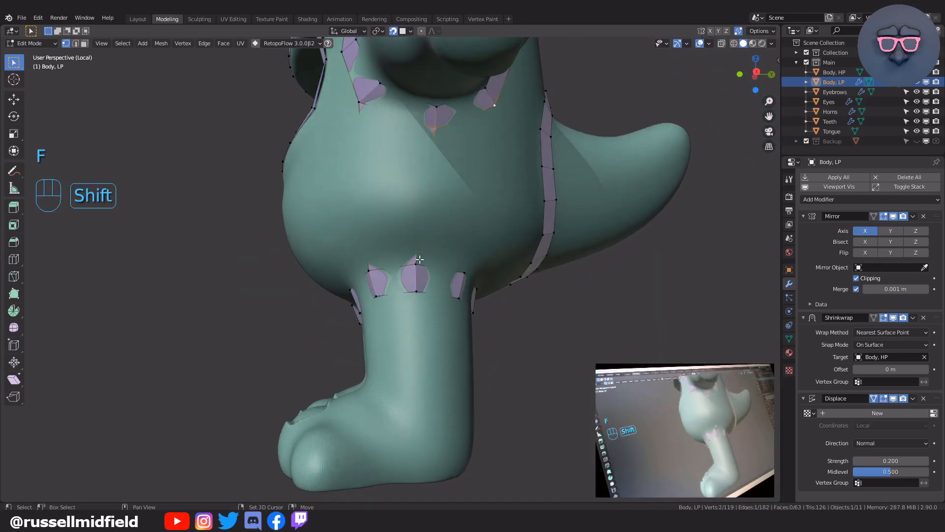
middle_click_drag(486, 238, 496, 217)
- Add four loop cuts across the faces between the arm and leg rings and snap them onto the body surface
key("ctrl+r")
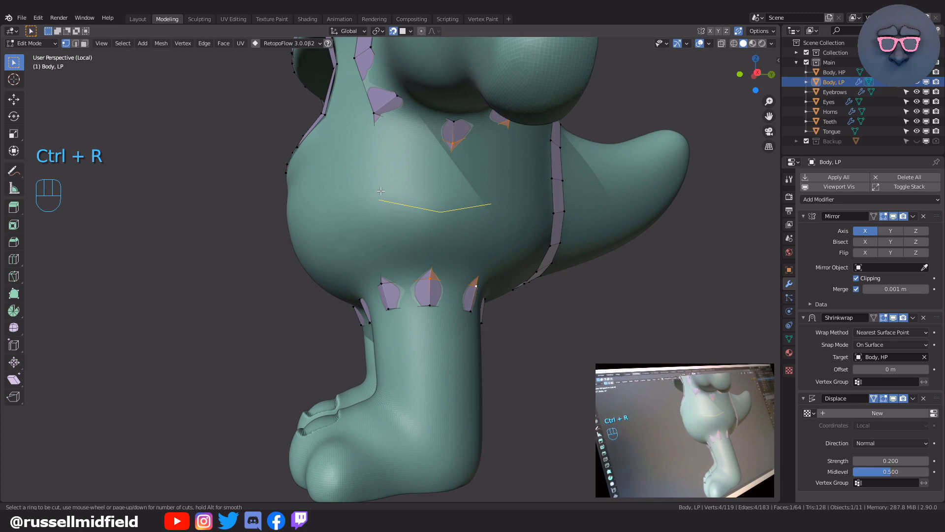
scroll(380, 191, "up", 3)
left_click(380, 191)
right_click(380, 191)
key("g")
middle_click_drag(503, 200, 464, 237)
left_click(480, 205)
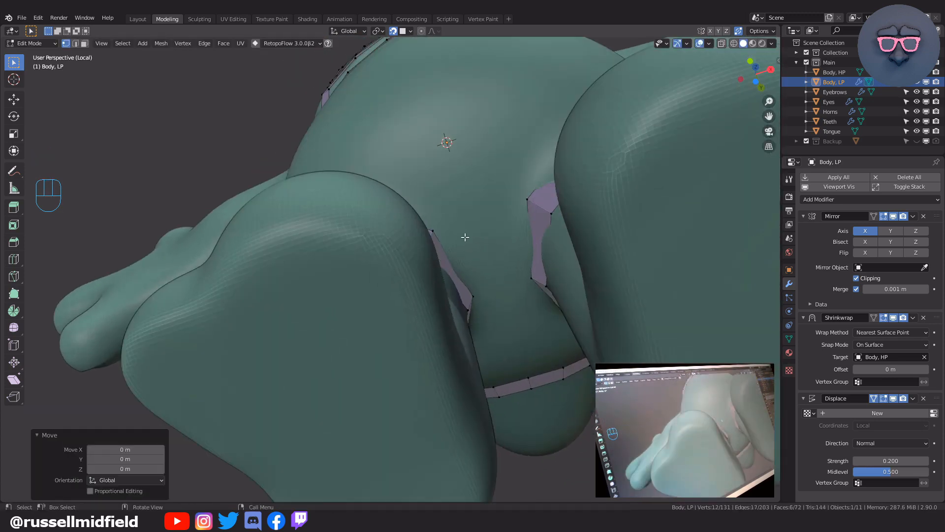
- Extrude the inner edges of the leg ring to the centre line between the legs and snap them onto the surface
left_click(527, 199)
left_click(558, 301, "ctrl")
middle_click_drag(559, 296, 580, 215)
key("e")
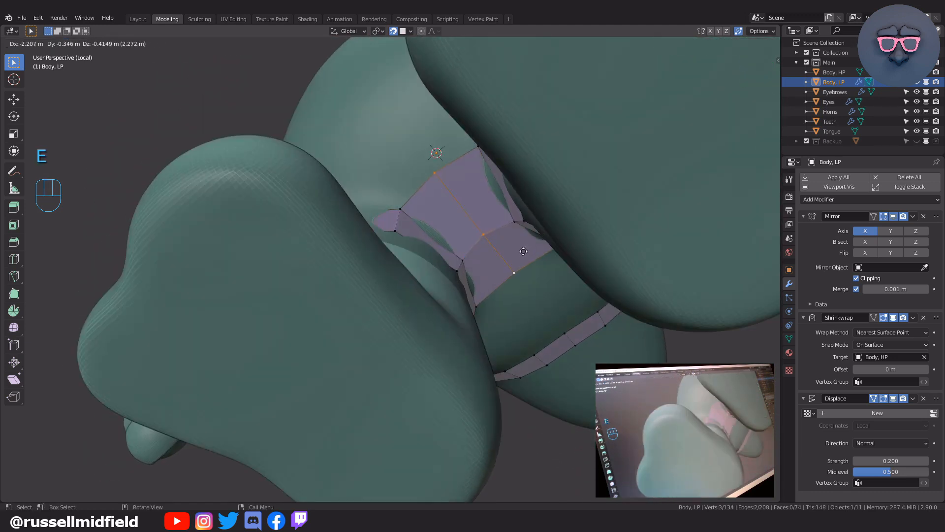
left_click(524, 251)
middle_click_drag(524, 251, 561, 232)
key("g")
left_click(562, 234)
scroll(569, 249, "down", 5)
key("ctrl+r")
- Extrude the inner edges of the eye ring to the centre line to form the nose bridge
scroll(549, 209, "up", 6)
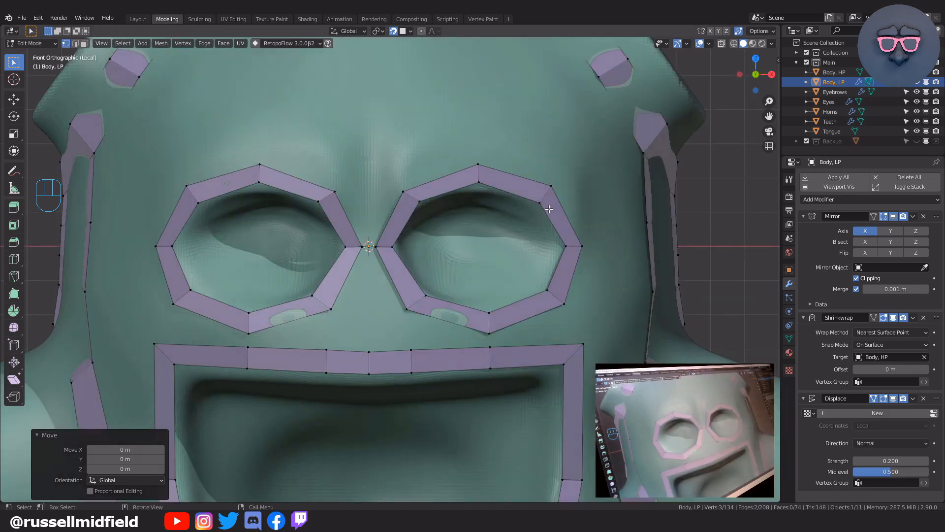
left_click(370, 245)
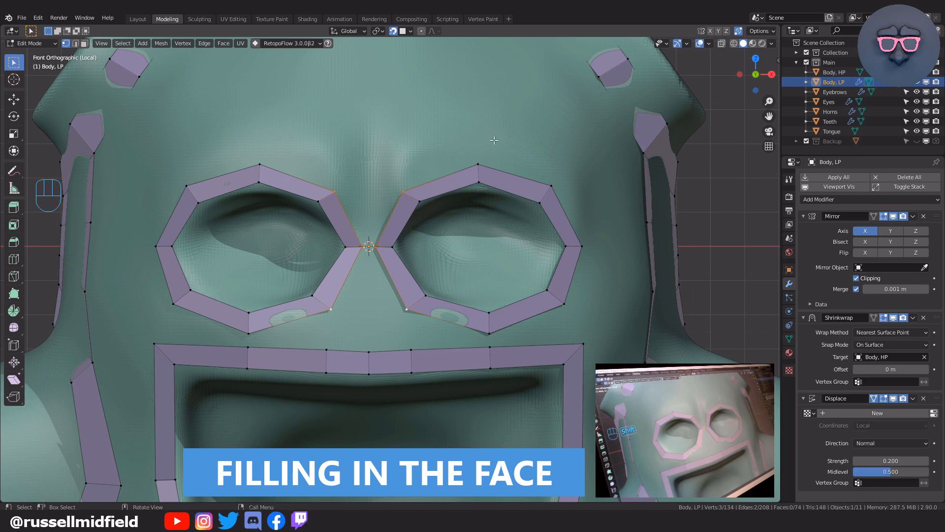
key("e")
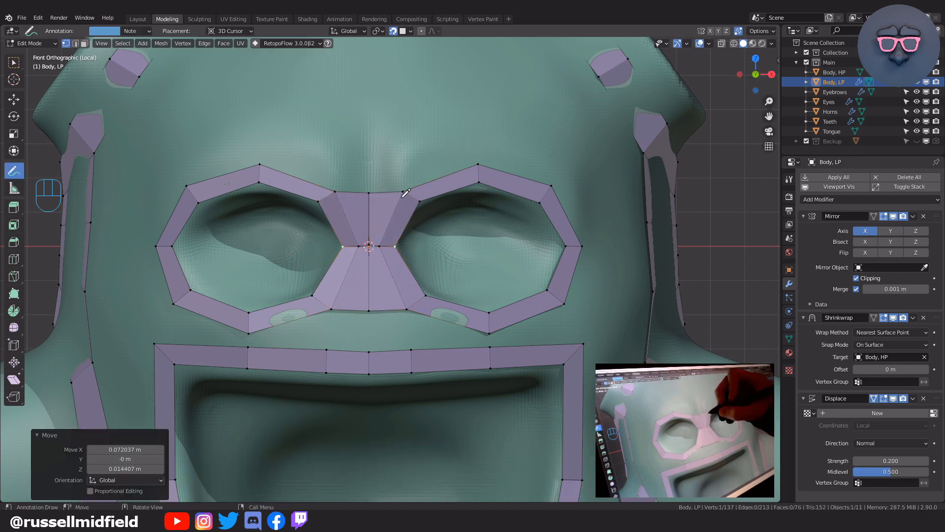
- Circle the eye ring's four corner vertices with the Annotate tool, then return to the Select tool
mouse_move(402, 184)
left_mouse_down()
mouse_move(410, 197)
mouse_move(402, 184)
left_mouse_up()
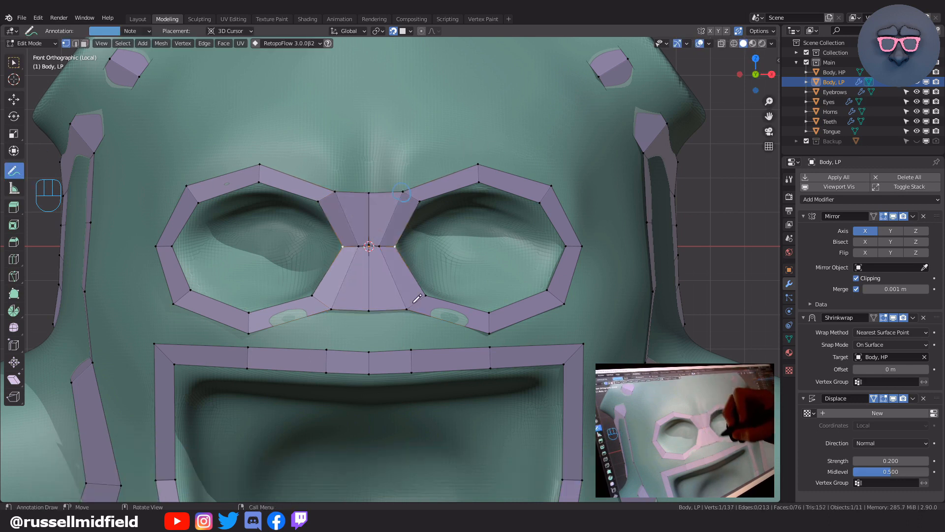
left_click_drag(400, 315, 399, 310)
mouse_move(566, 299)
left_mouse_down()
mouse_move(560, 306)
mouse_move(569, 312)
mouse_move(571, 301)
left_mouse_up()
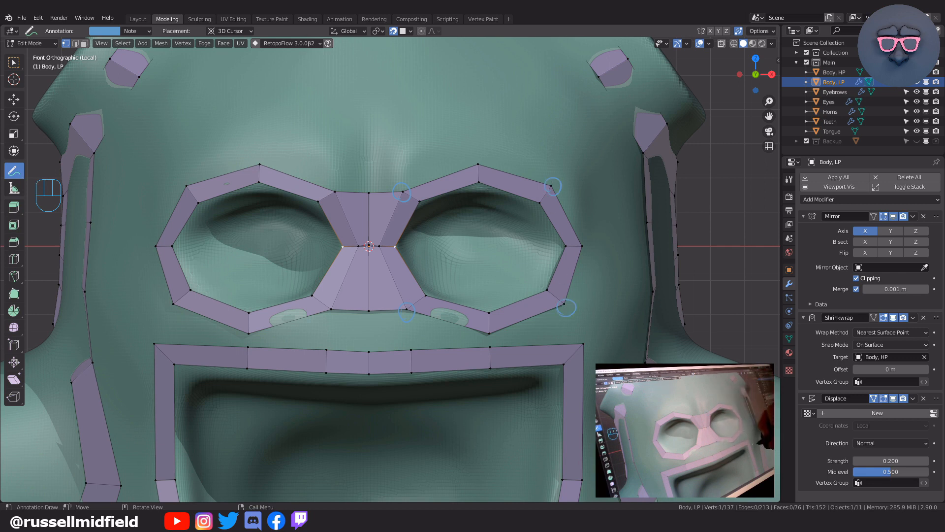
key("w")
- Fill the gap between the lower eye ring and the upper mouth ring with three faces, from the centre line to the mouth corner
scroll(415, 290, "up", 2)
left_click(349, 280)
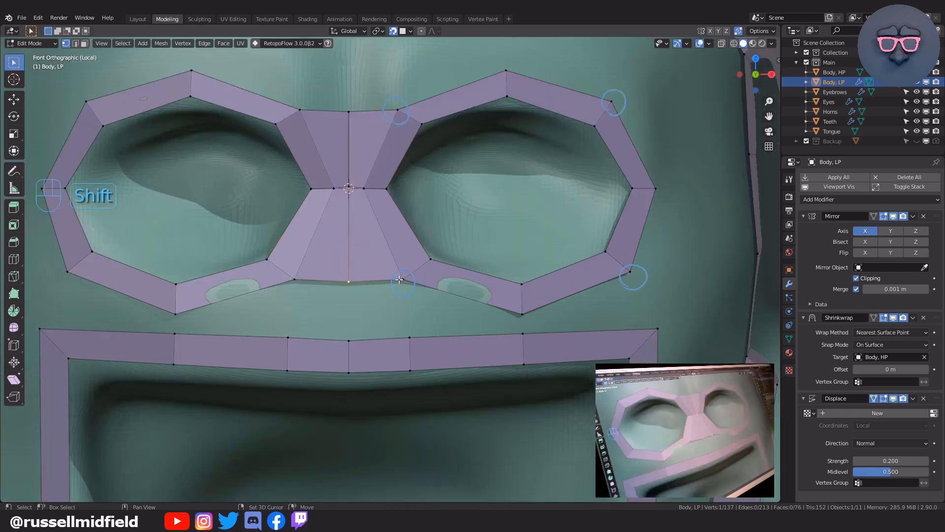
key("f")
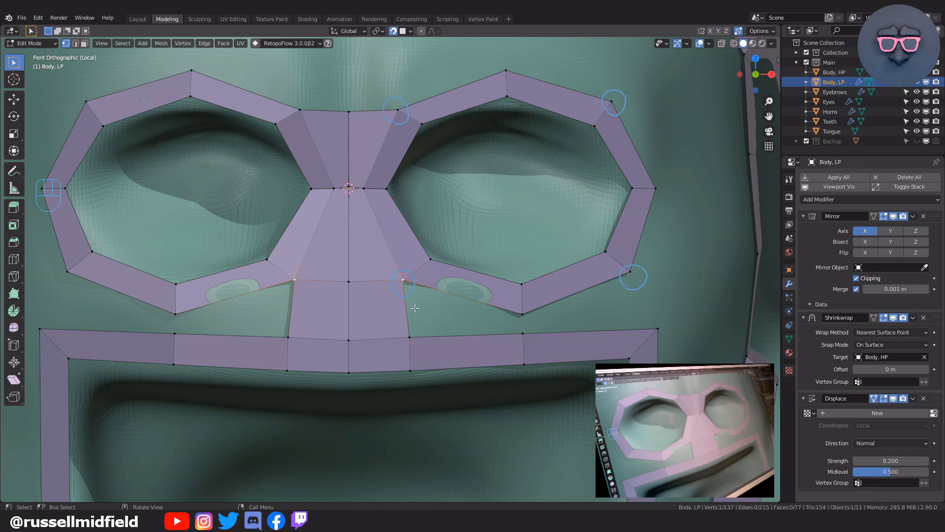
left_click(410, 336, "shift")
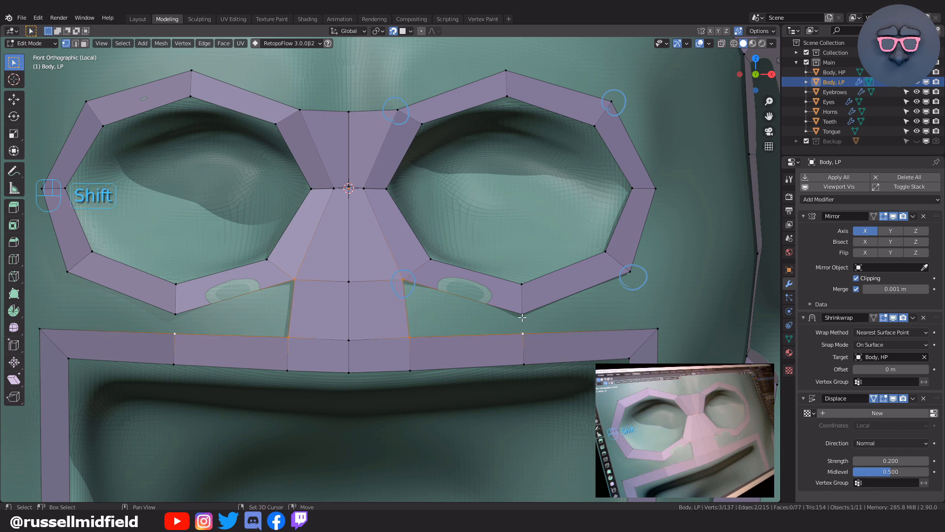
key("f")
middle_click_drag(523, 318, 467, 333, "shift")
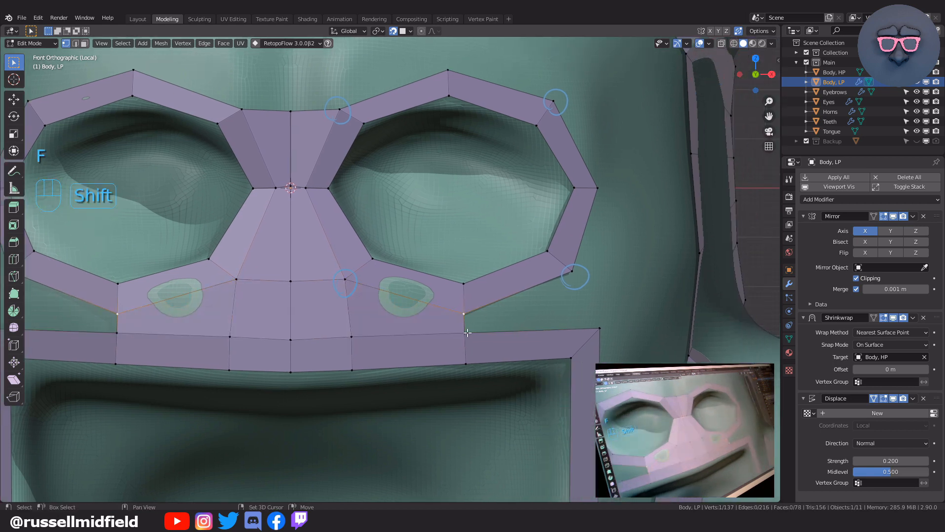
left_click(578, 285, "shift")
key("f")
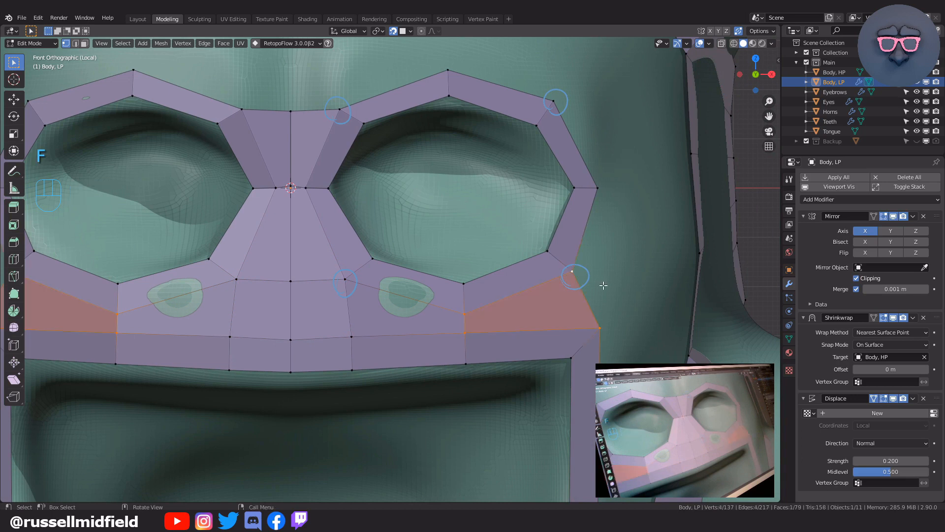
- Extrude the edge between the eye ring's lower outer corner and the mouth ring's upper corner outward onto the cheek
middle_click_drag(573, 249, 521, 267, "shift")
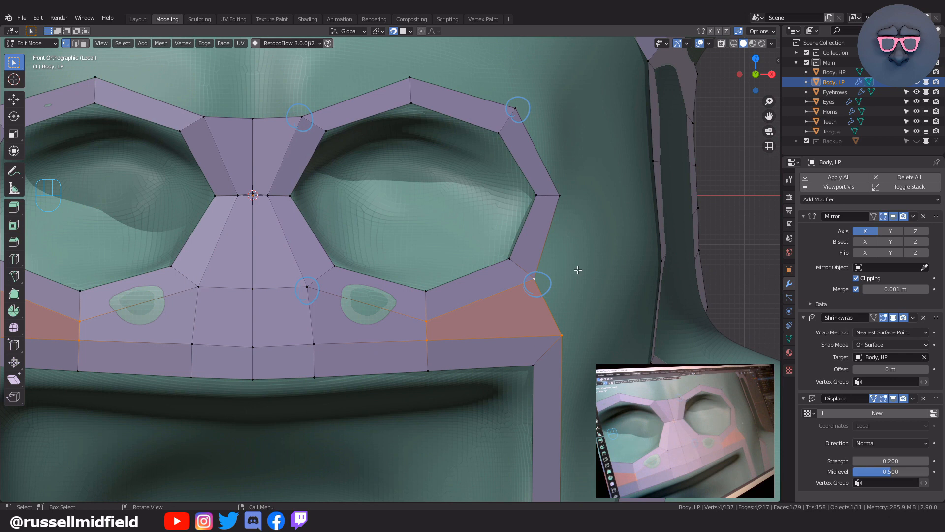
middle_click_drag(577, 270, 439, 266, "shift")
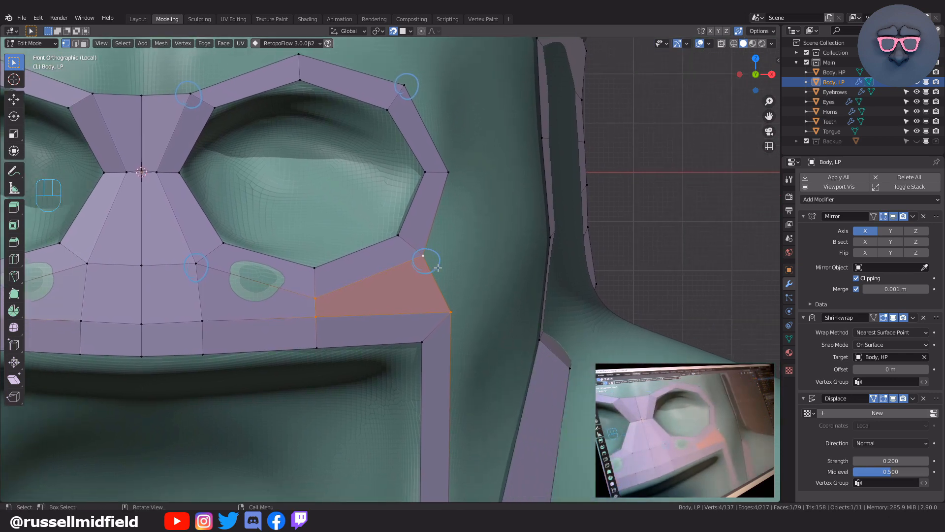
scroll(438, 268, "down", 2)
left_click(412, 260)
scroll(429, 262, "up", 3)
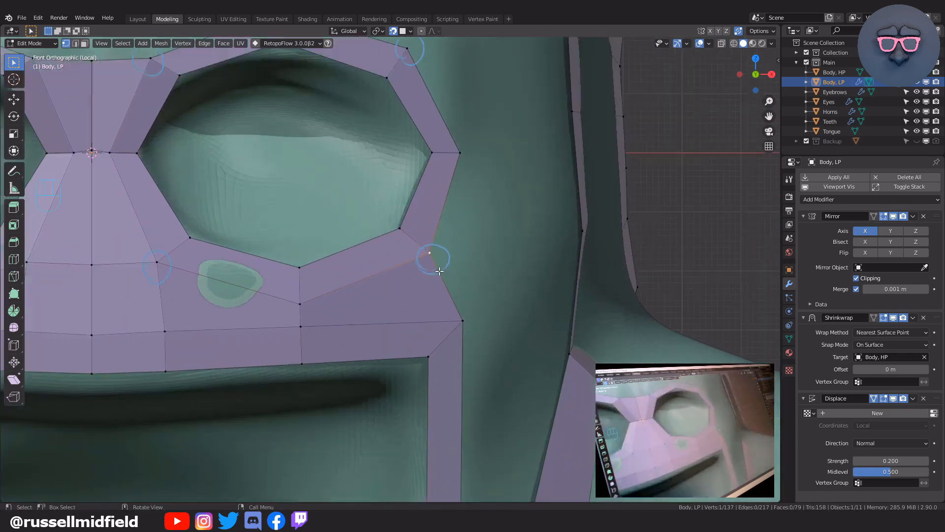
left_click(464, 320, "shift")
key("e")
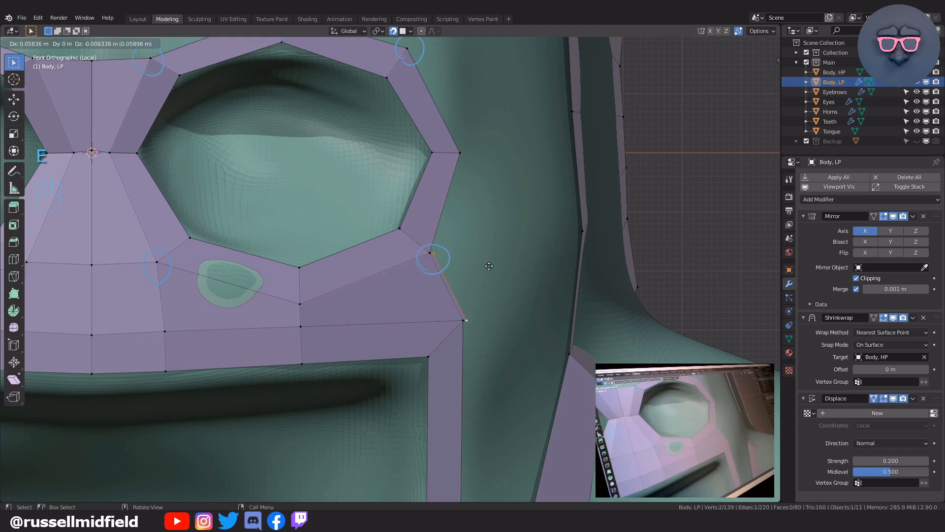
left_click(544, 273)
- Rotate the extruded cheek edge 49.4°, move it further outward and up, and rotate it by -10.9°
key("r")
left_click(561, 277)
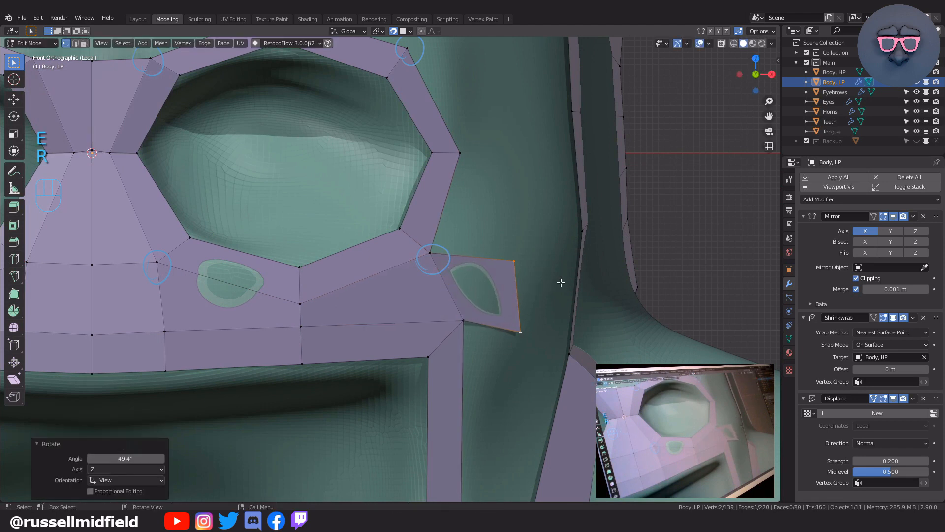
key("g")
left_click(574, 274)
key("r")
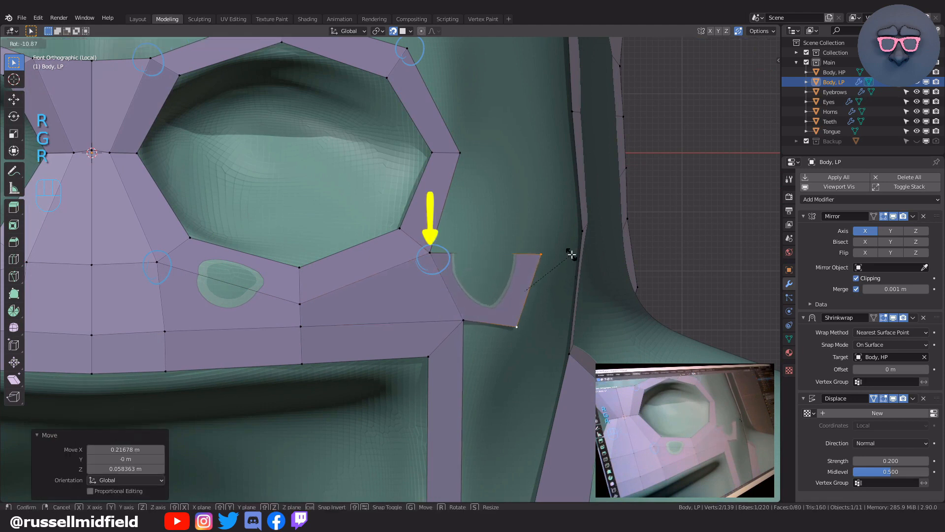
left_click(571, 254)
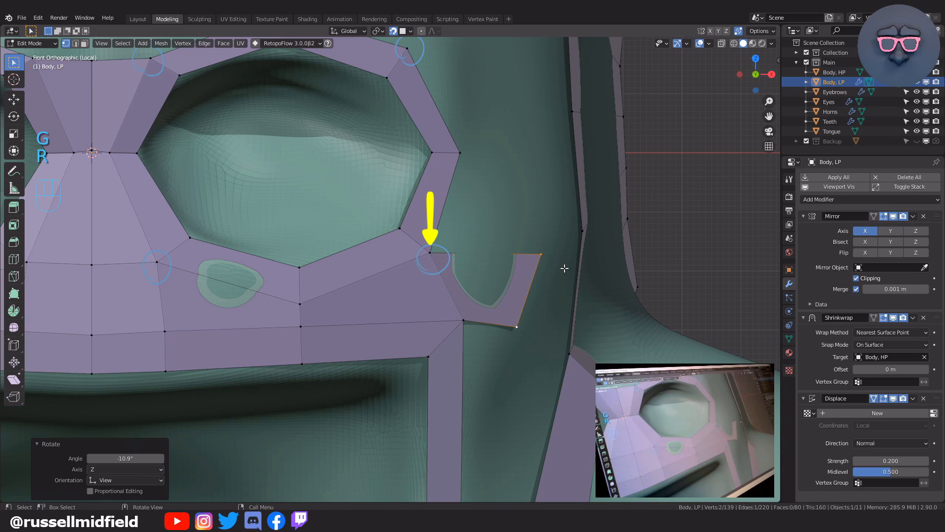
- Move the cheek edge's upper and lower vertices onto the front vertices of the strip joining the horn and arm rings, merging them
left_click(426, 251)
scroll(582, 282, "down", 5)
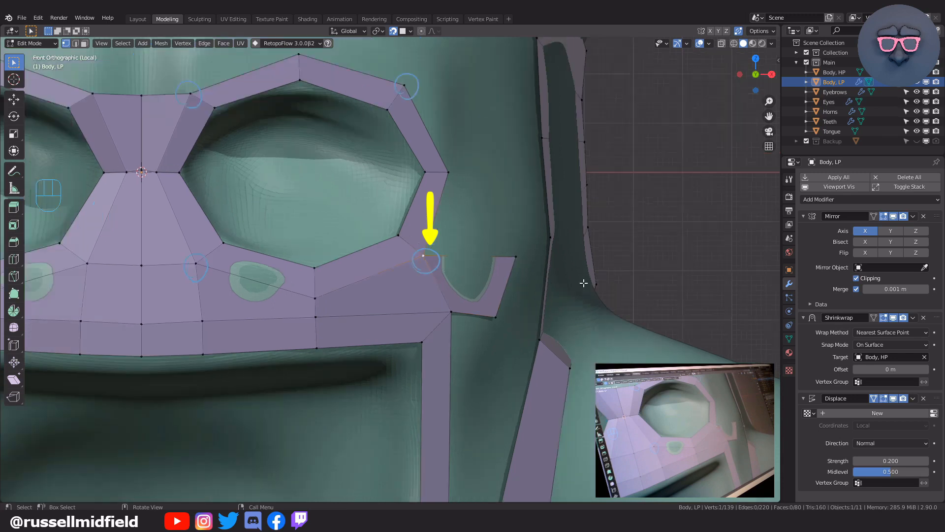
middle_click_drag(549, 297, 517, 308)
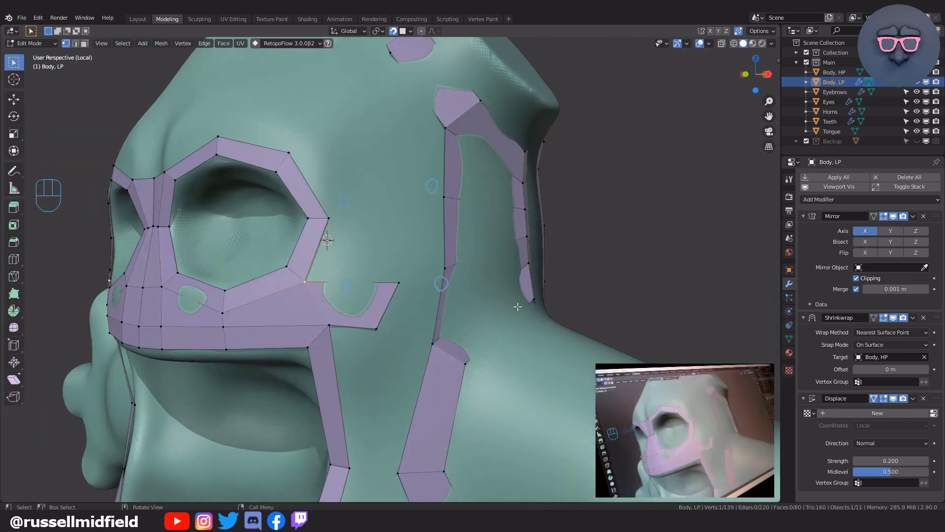
scroll(469, 305, "up", 2)
key("g")
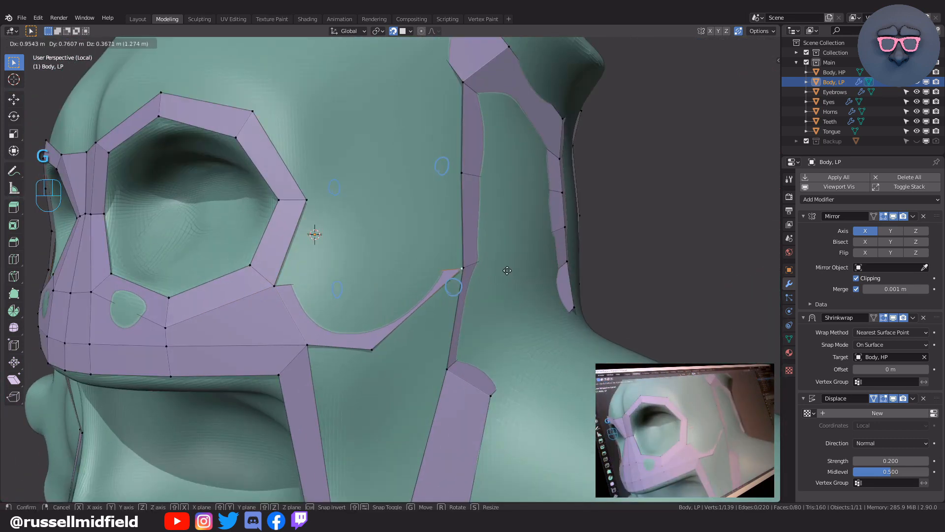
left_click(507, 271)
left_click(372, 352)
key("g")
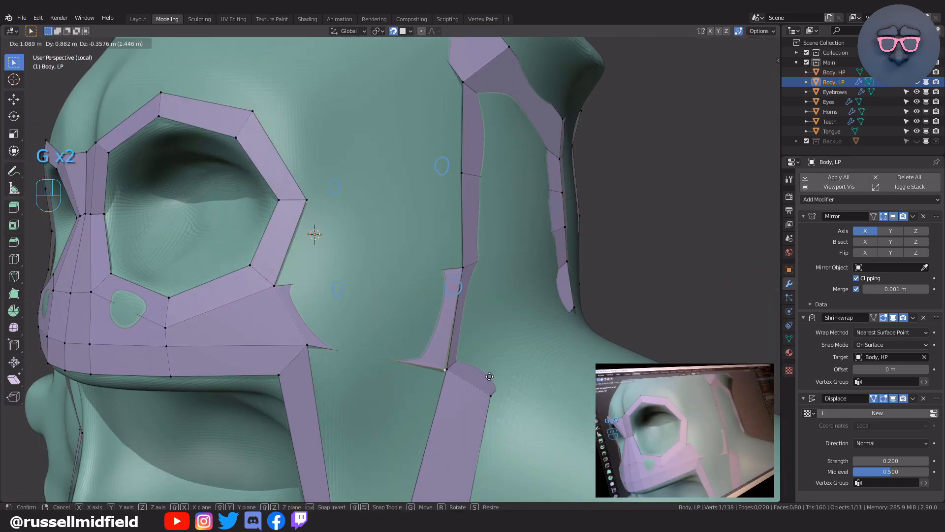
left_click(446, 369)
- Move the eye ring's outermost vertex by about 0.09 m in X, 0.07 m in Y and 0.15 m in Z
middle_click_drag(317, 211, 301, 252, "shift")
scroll(300, 251, "down", 1)
left_click(301, 251)
key("g")
left_click(347, 243)
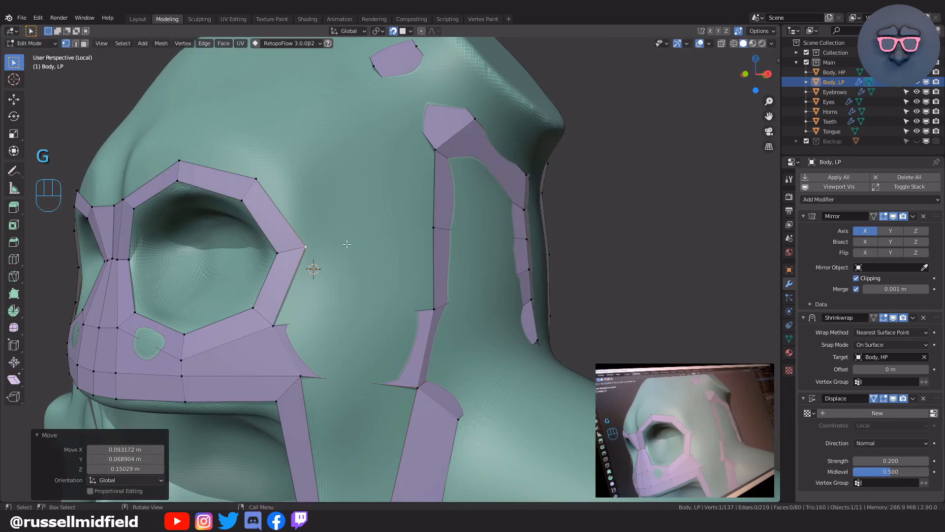
- Create a face above the cheek face, joining the eye ring's outer edge to the strip between the horn and arm rings
middle_click_drag(376, 291, 348, 276)
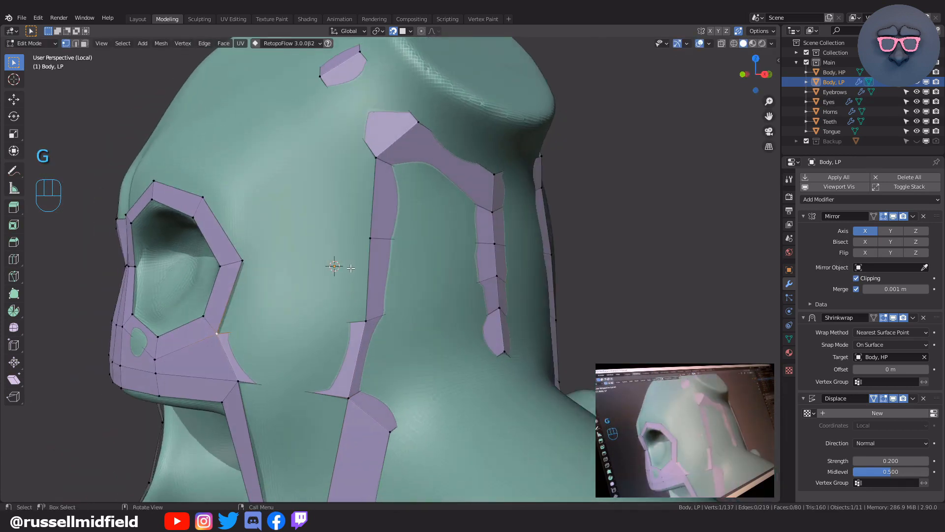
key("f")
left_click(326, 264)
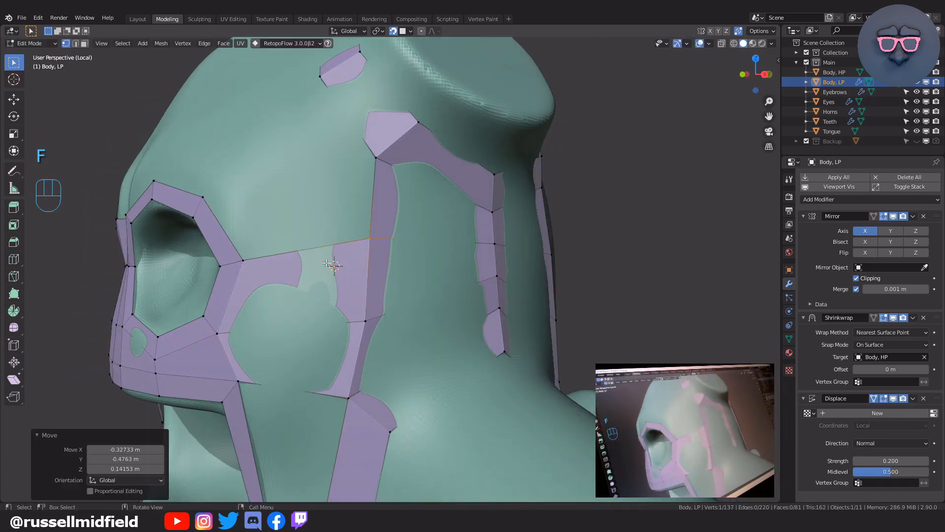
key("g")
left_click(327, 264)
- Move the eye ring's upper outer corner vertex by about 0.06 m in X, 0.06 m in Y and -0.01 m in Z
middle_click_drag(327, 263, 338, 258)
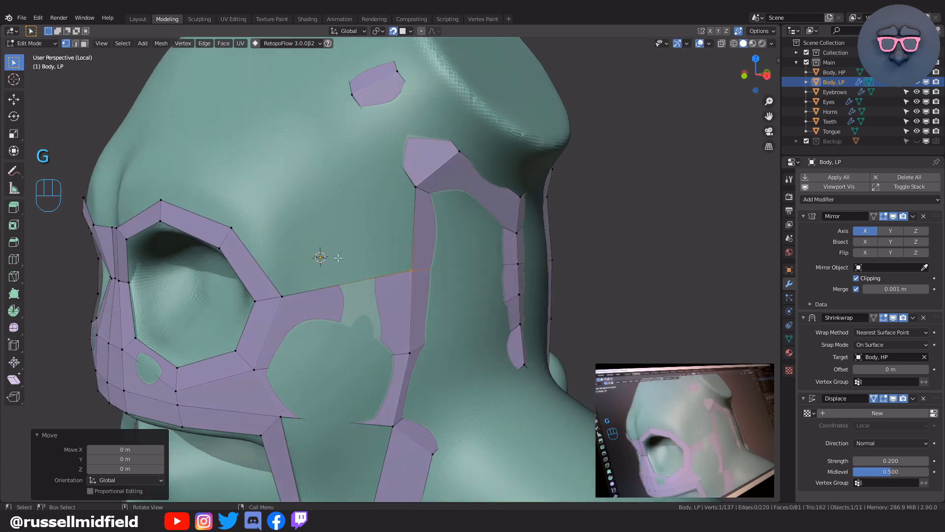
key("g")
left_click(237, 232)
- Extrude the top edge of the nose bridge about 3.8 m up the forehead in the front view
middle_click_drag(237, 232, 460, 338)
key("KP_1")
scroll(365, 273, "up", 3)
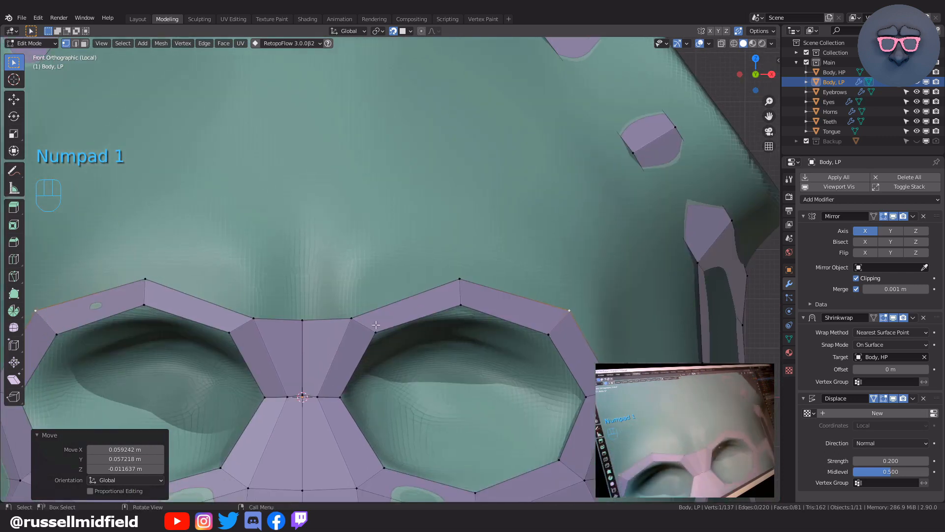
left_click(351, 318)
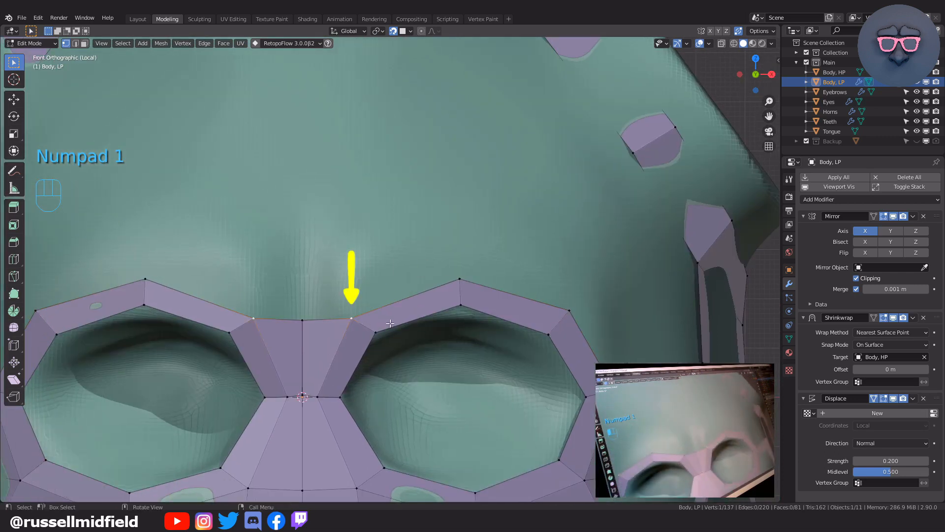
left_click(305, 317, "shift")
key("e")
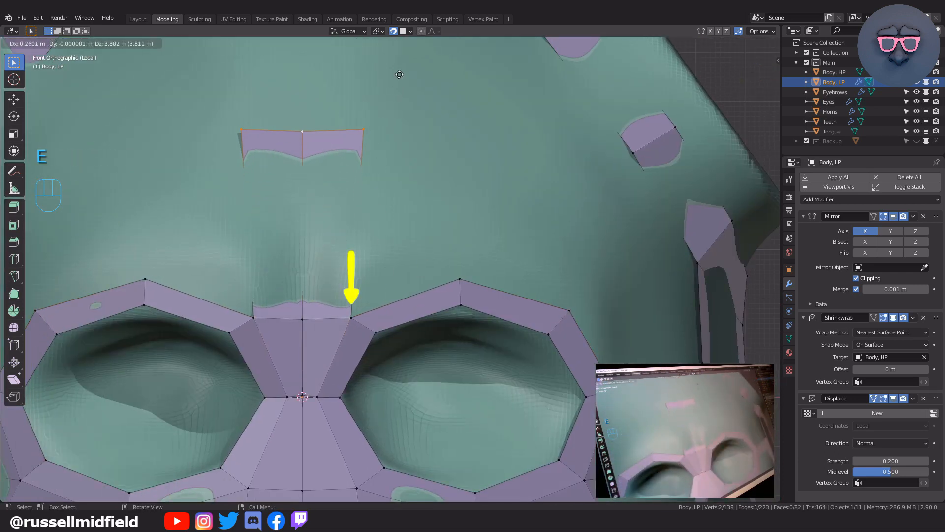
left_click(400, 74)
- Create a face joining the top edge of the forehead strip to the middle edge of the crown ring
middle_click_drag(400, 75, 432, 295, "shift")
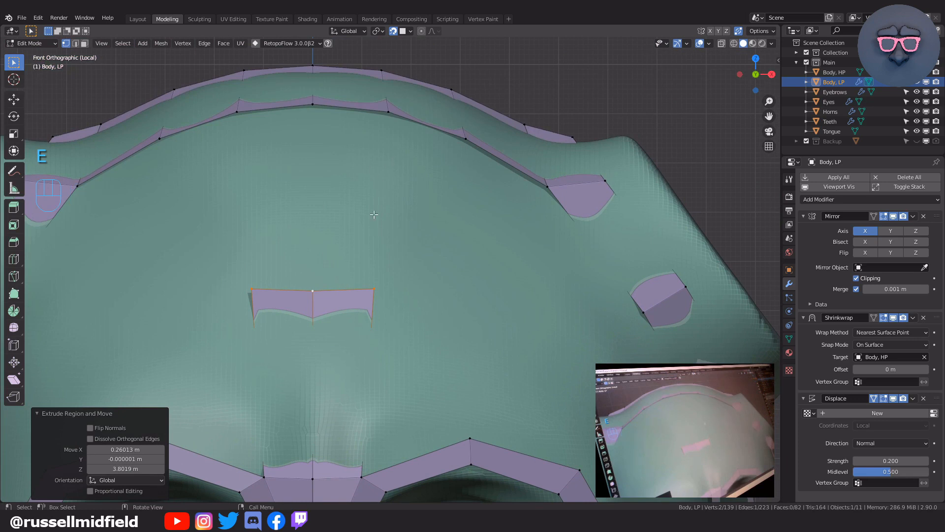
left_click(313, 105, "shift")
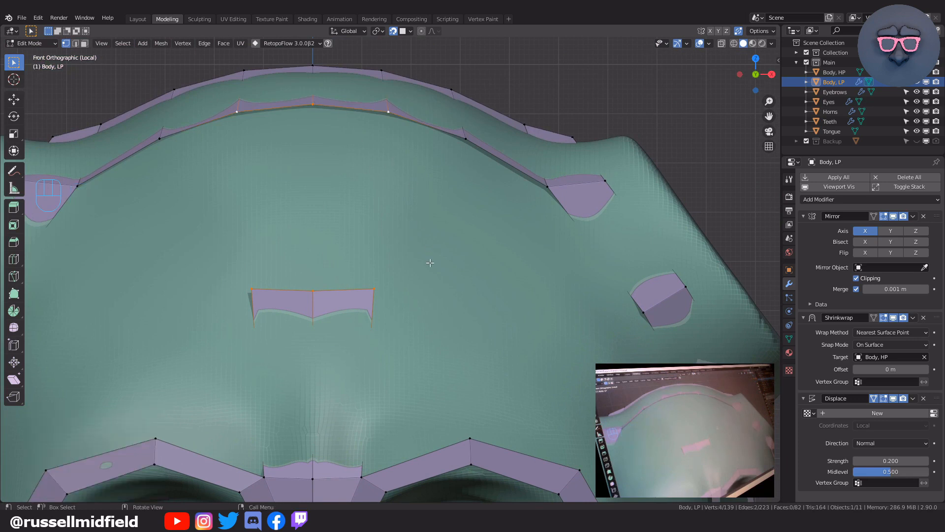
key("f")
key("alt+z")
key("alt+z")
- Create a face between the brow and the forehead strip, moving its new corner by about -0.64 m in X and -0.81 m in Z
middle_click_drag(430, 385, 350, 347, "shift")
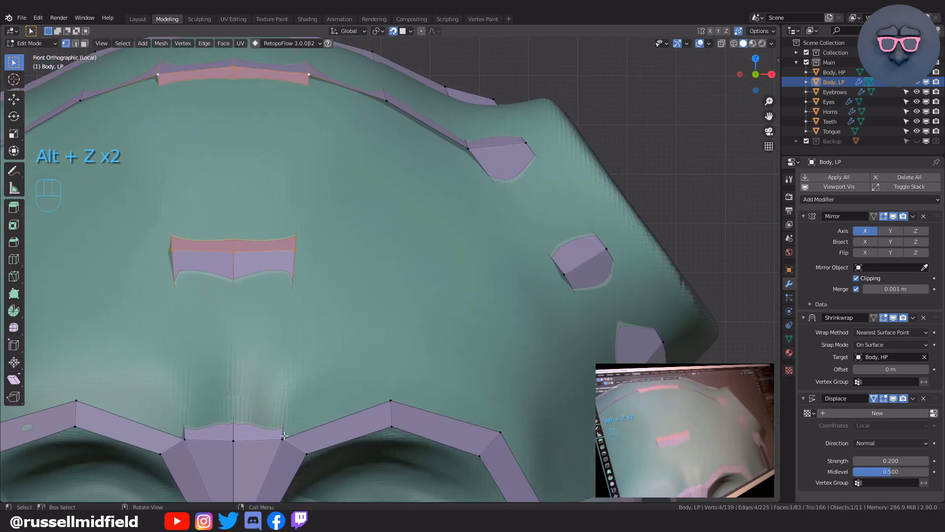
left_click(283, 436)
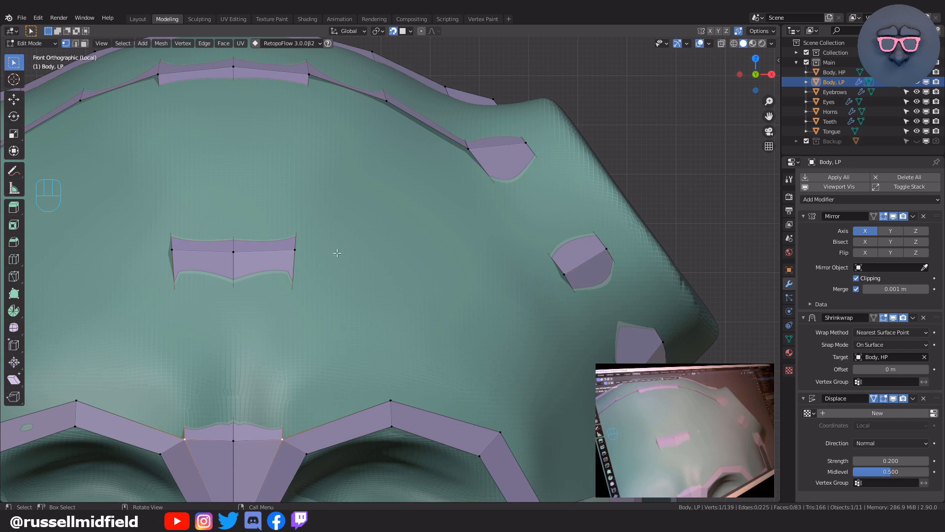
key("f")
left_click(305, 267)
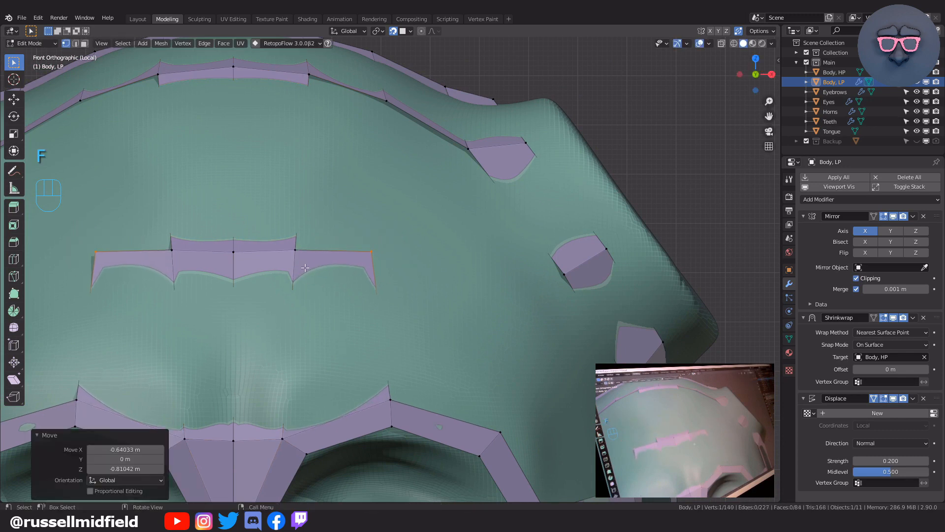
- Create a face from the forehead strip's outer segment to the crown ring, merge its corner into the ring and move it -0.01 m in Z
middle_click_drag(305, 267, 291, 366, "shift")
key("f")
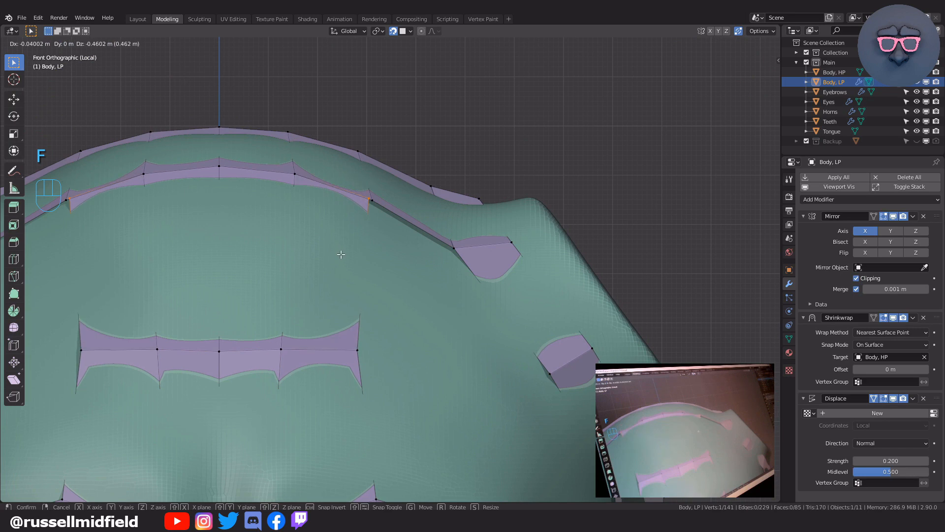
left_click(344, 256)
key("g")
left_click(344, 257)
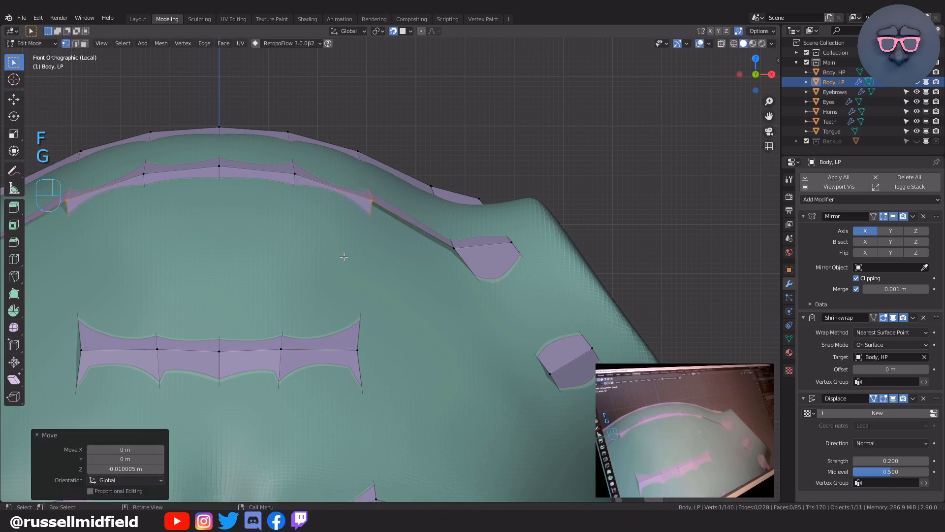
- Create a face above the outer brow that extends the forehead strip outward, moving its new corner about 0.65 m into place
scroll(426, 322, "down", 3)
middle_click_drag(426, 322, 372, 316, "shift")
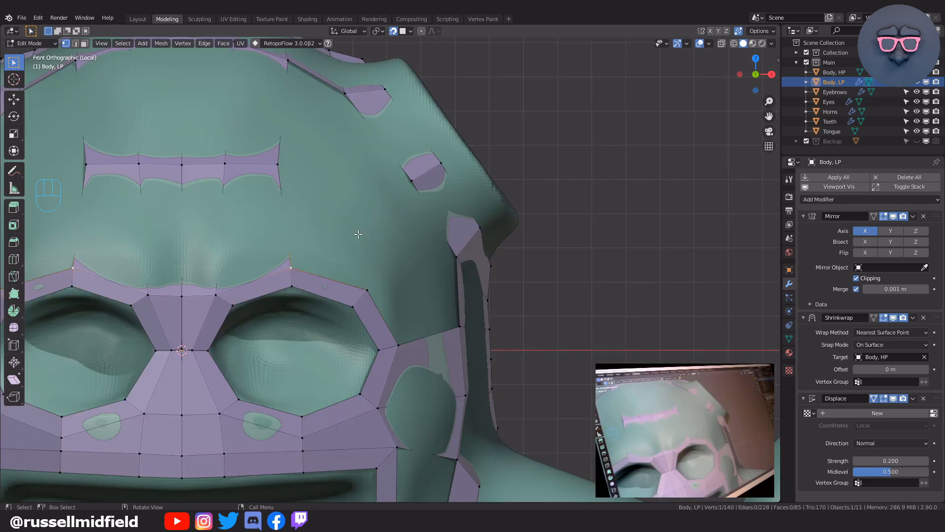
key("f")
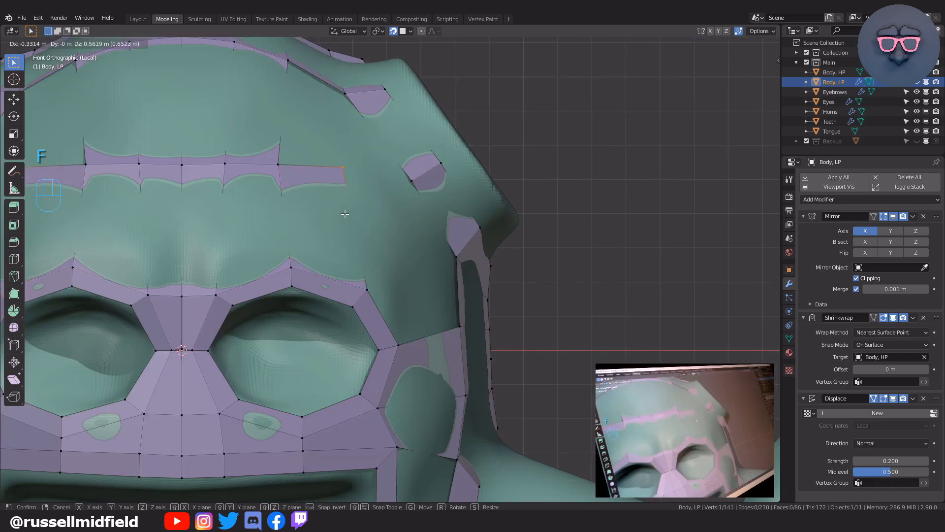
left_click(346, 215)
- Create a face from the forehead strip's outermost segment to the crown ring, merging its new corner into the ring near the horn
middle_click_drag(354, 200, 336, 252, "shift")
left_click(302, 253)
scroll(337, 252, "up", 1)
key("f")
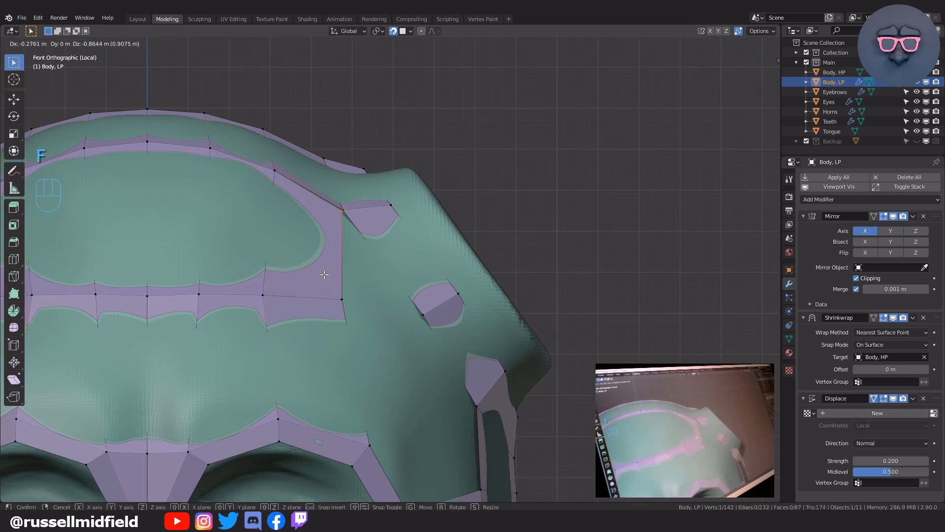
left_click(324, 275)
- Create a face above the cheek from the eye ring's outer vertex, merging its new corner into the strip below the horn
scroll(396, 306, "down", 3)
middle_click_drag(395, 307, 372, 217, "shift")
scroll(356, 288, "up", 2)
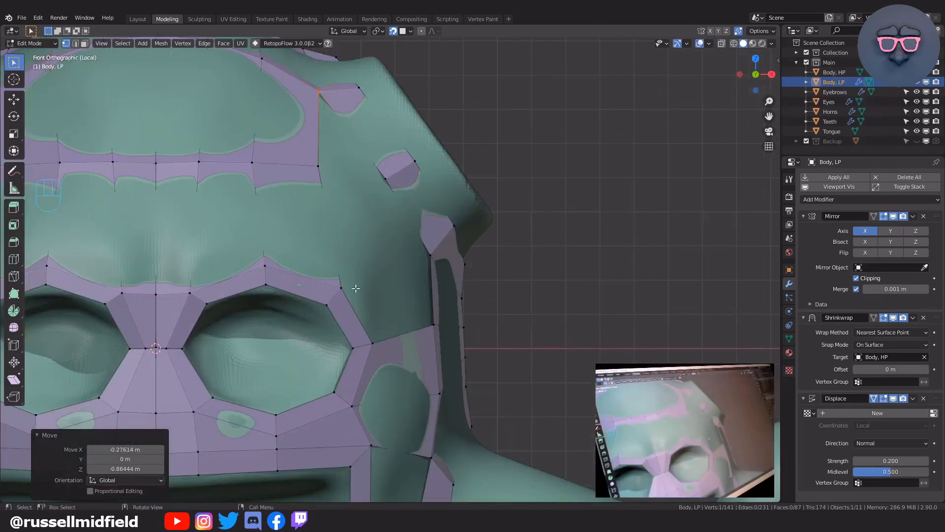
left_click(375, 344)
scroll(417, 324, "down", 2)
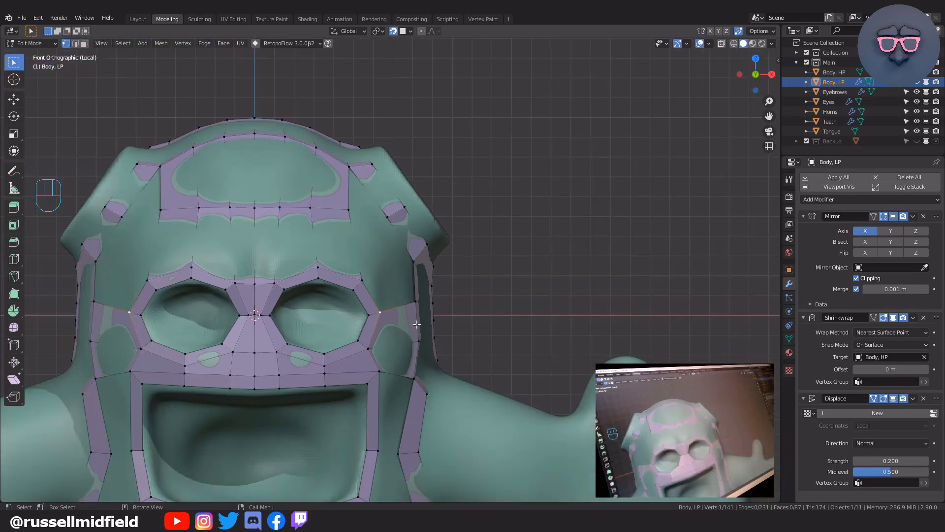
middle_click_drag(422, 321, 408, 309)
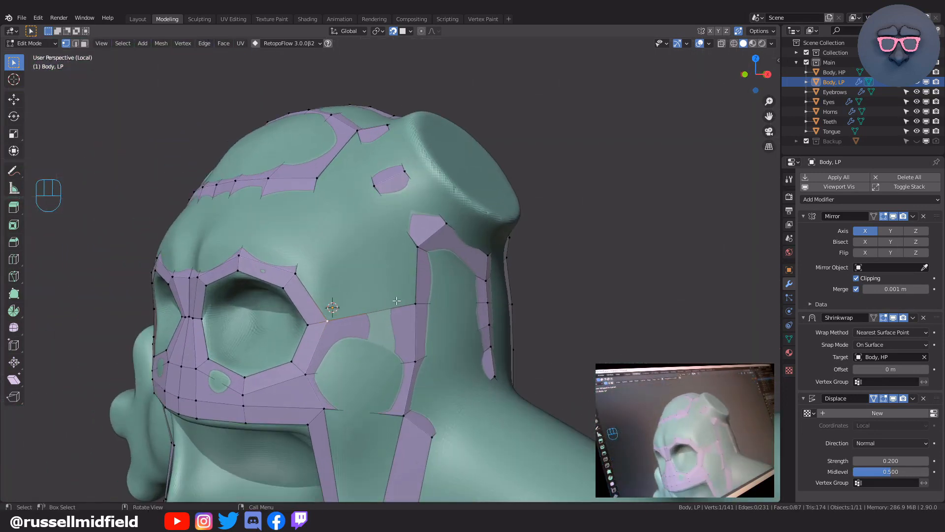
scroll(384, 293, "up", 2)
key("f")
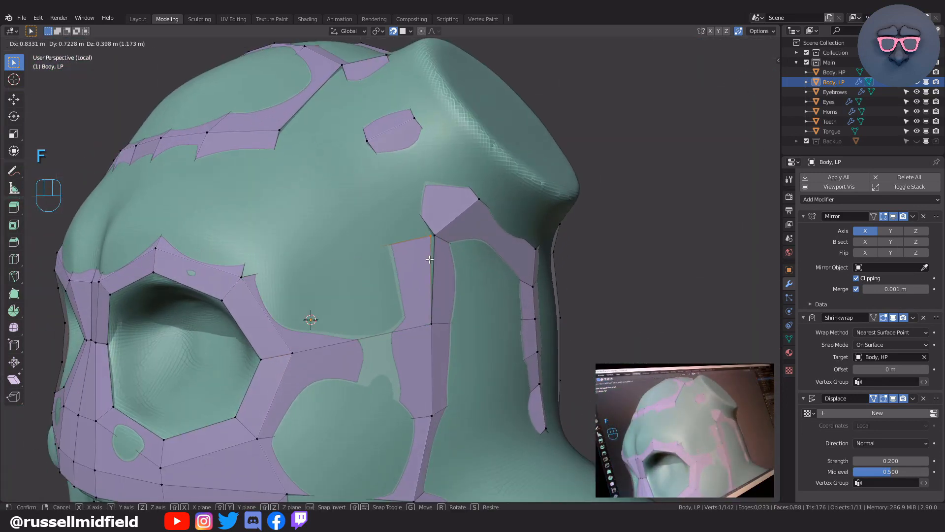
left_click(432, 258)
- Move the temple face's upper outer corner by about -0.04 m in X, -0.04 m in Y and -0.09 m in Z, and adjust the vertex below
key("g")
left_click(429, 297)
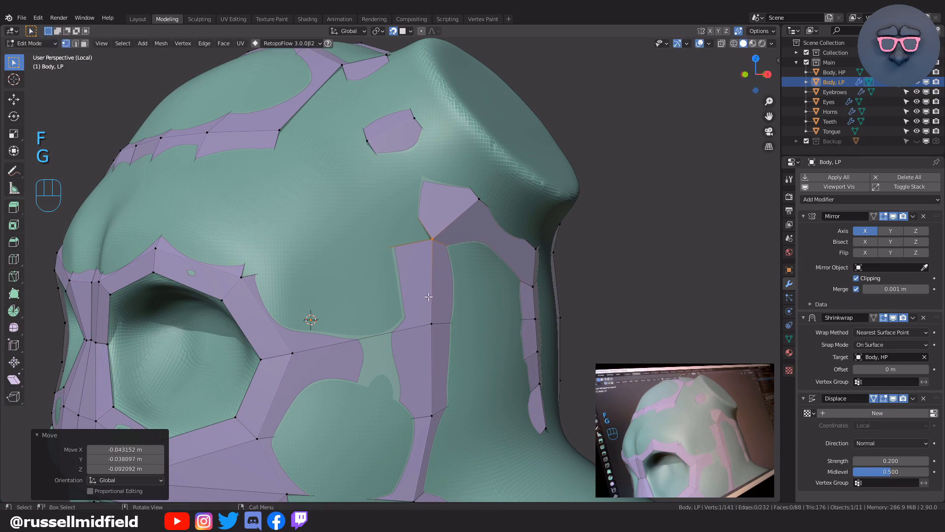
left_click(435, 326)
key("g")
left_click(438, 330)
- Add a single centred loop cut down through the cheek faces between the eye ring and the horn strip
scroll(438, 331, "down", 2)
middle_click_drag(436, 331, 392, 280)
left_click(376, 269)
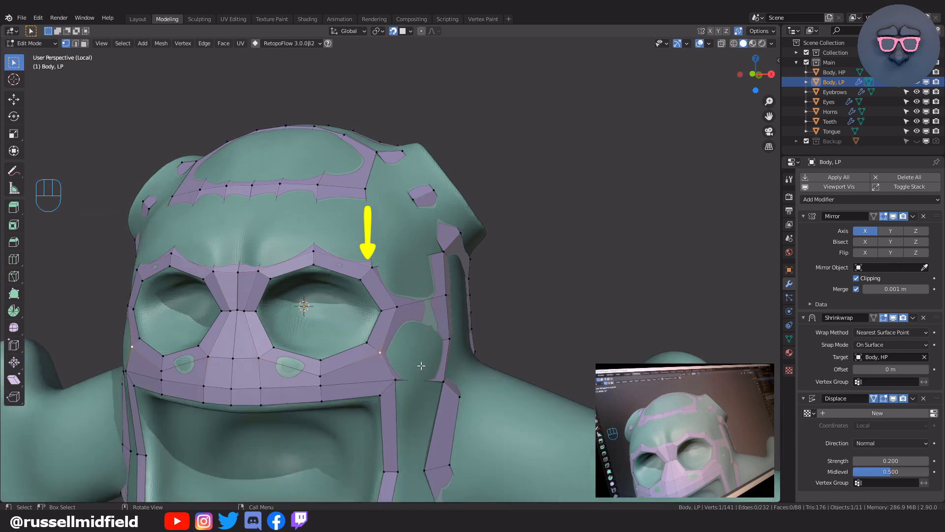
middle_click_drag(443, 320, 477, 266)
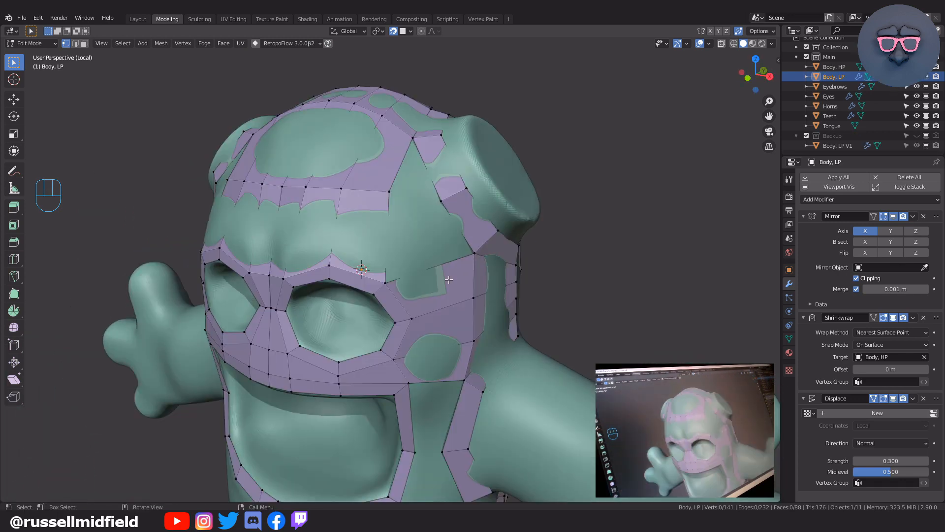
key("ctrl+r")
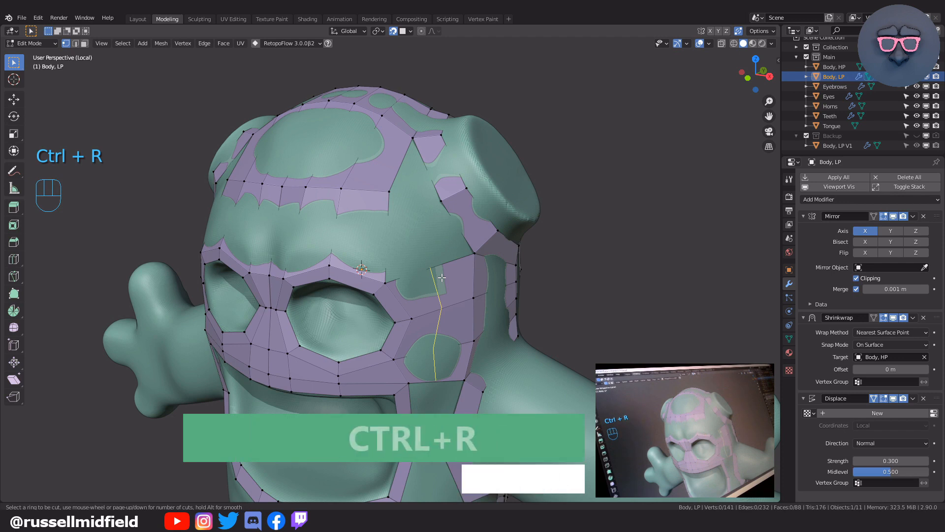
left_click(442, 277)
left_click(442, 277)
- Reposition vertices around the new cheek loop to even out the faces beside the eye
mouse_move(469, 298)
middle_mouse_down()
mouse_move(431, 296)
mouse_move(472, 294)
middle_mouse_up()
key("g")
left_click(455, 296)
key("g")
left_click(454, 296)
- Move the forehead strip's outer corner vertex by about 0.09 m in X, -0.18 m in Y and -0.65 m in Z
left_click(375, 203)
key("g")
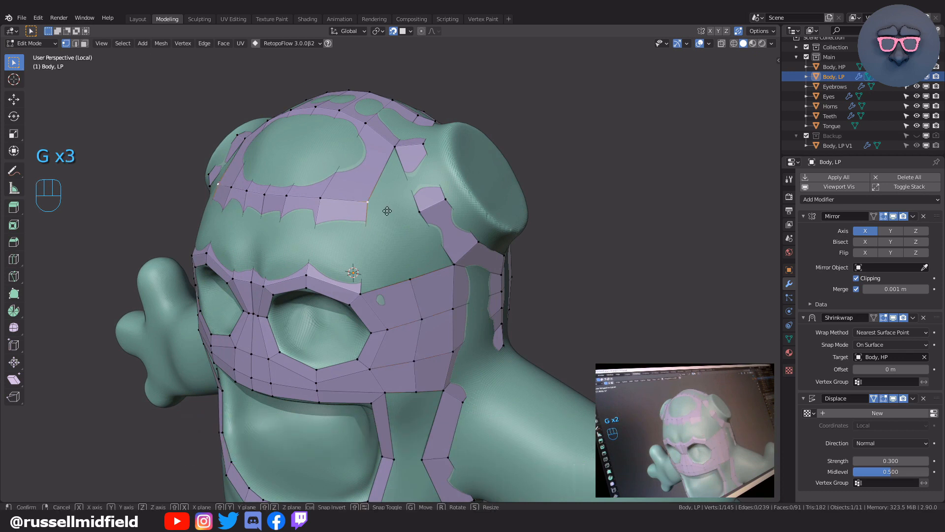
left_click(387, 225)
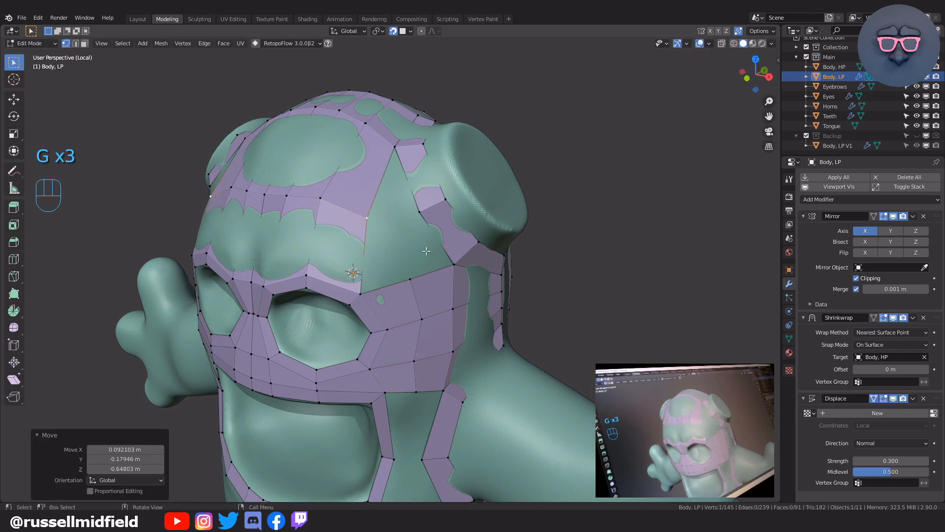
- Create a face at the temple between the eye ring's outer corner, the cheek loop and the forehead strip, placing its new corner beside the forehead
middle_click_drag(377, 286, 392, 270)
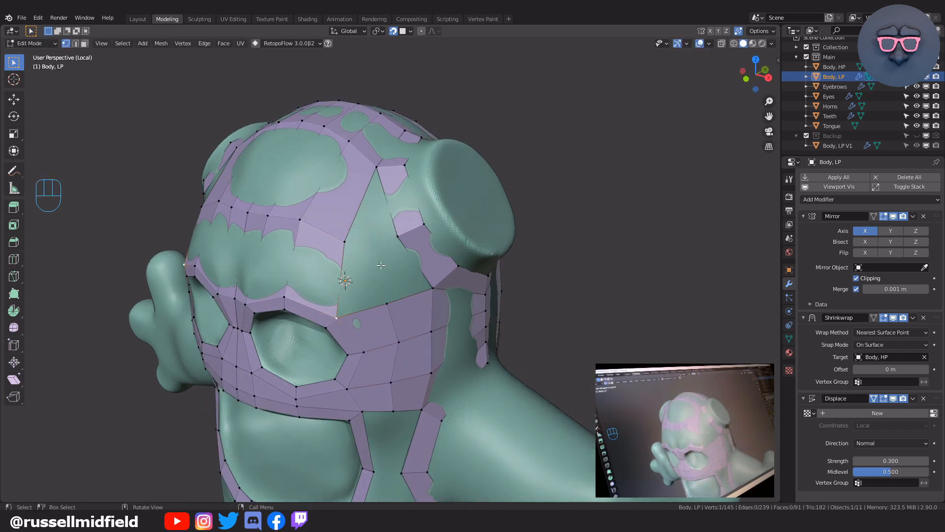
key("f")
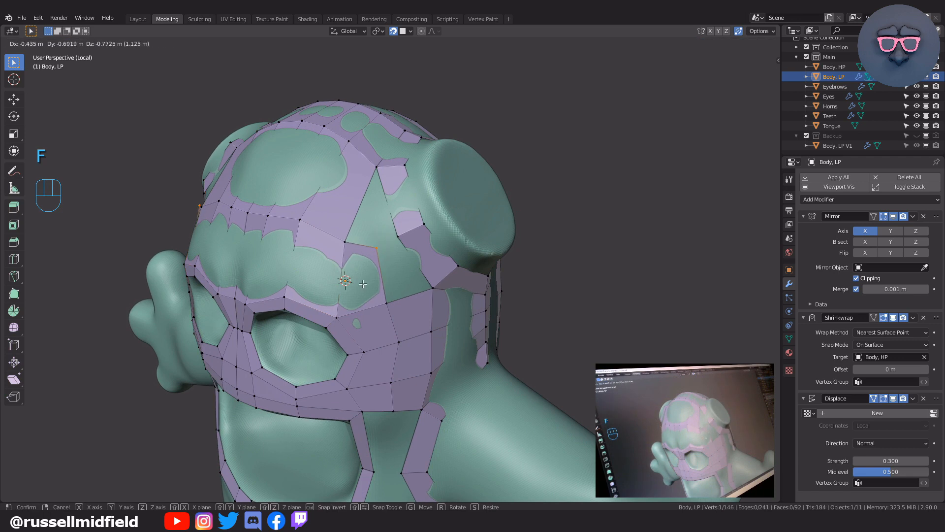
left_click(363, 284)
- Create a face from the top of the cheek loop to the horn ring, merging its new corner into the ring
middle_click_drag(363, 284, 380, 271)
left_click(380, 272)
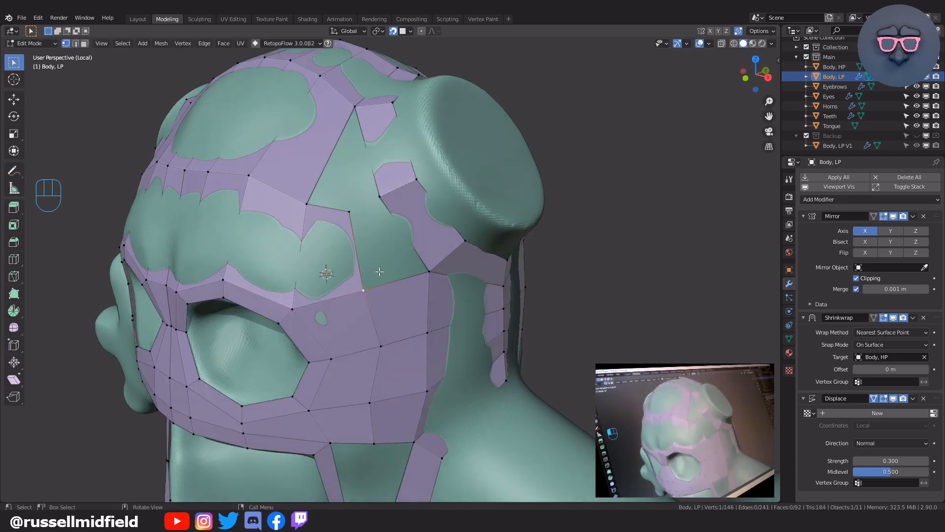
key("f")
left_click(347, 241)
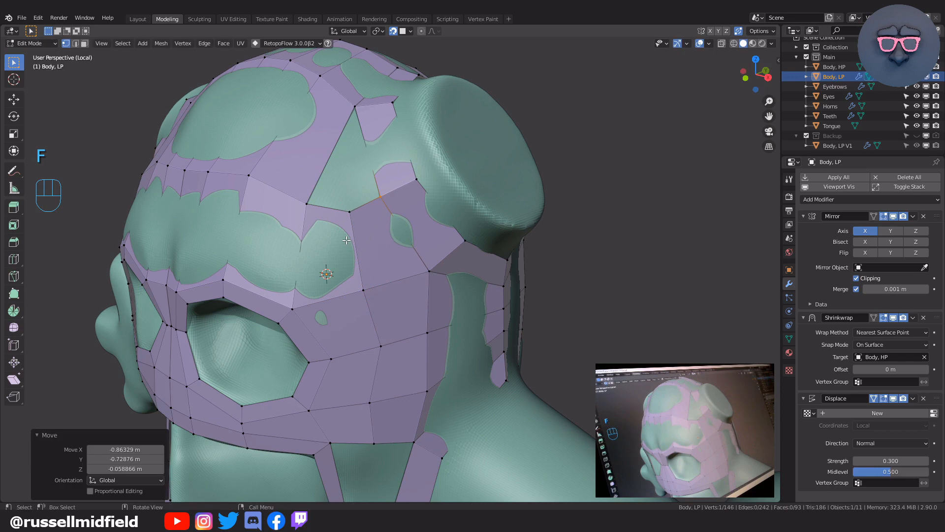
- Adjust the horn ring's merged corner, and move the temple's upper vertex by about 0.03 m in X, -0.06 m in Y and -0.20 m in Z
key("g")
left_click(353, 224)
key("g")
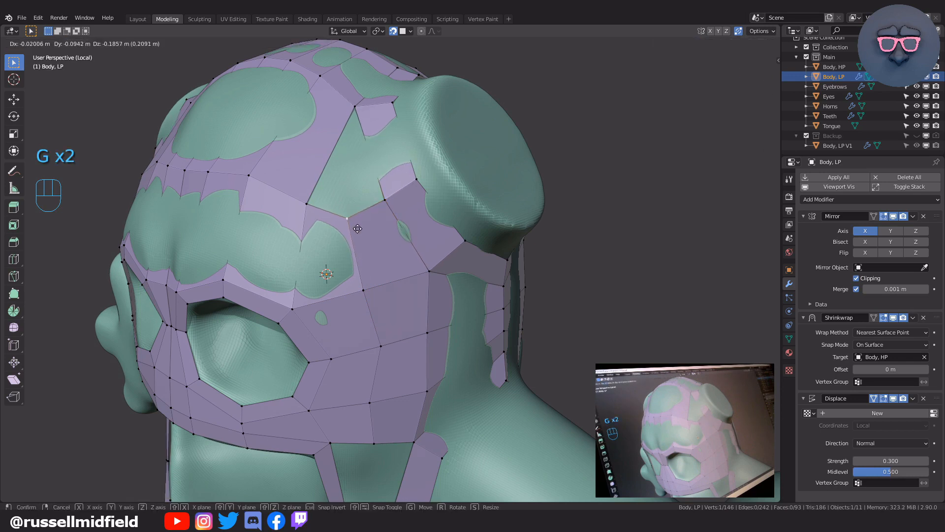
left_click(316, 207)
- Nudge the crown ring's corner near the horn, and fill a face from there down to the temple and the horn ring
middle_click_drag(313, 196, 348, 197)
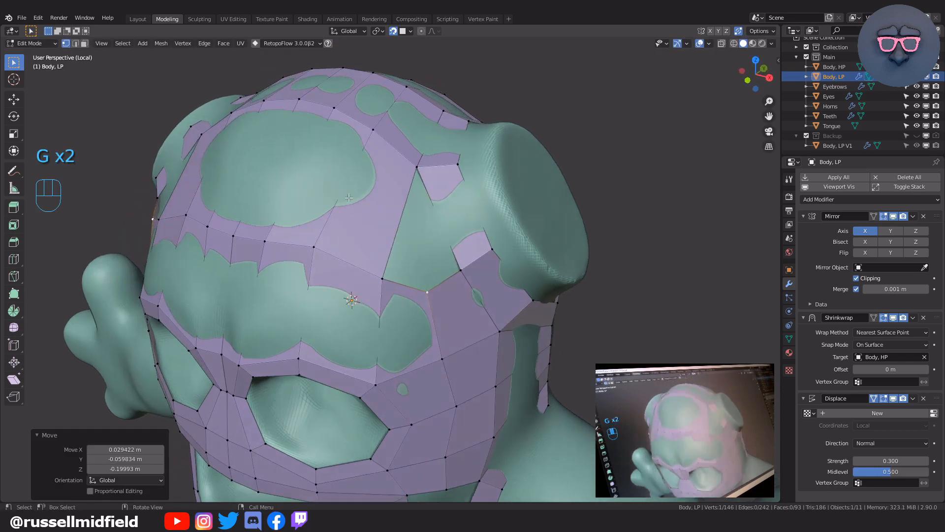
left_click(418, 166)
key("g")
left_click(407, 227)
left_click(383, 278, "shift")
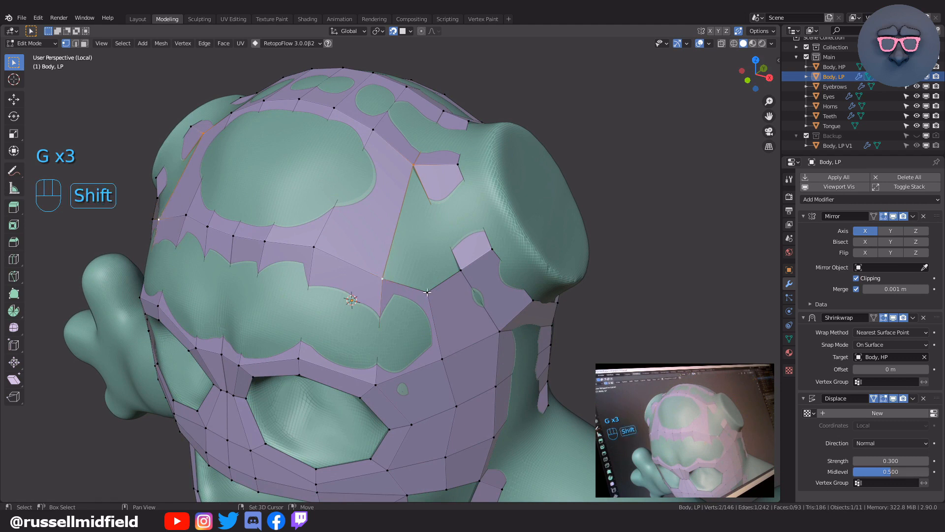
left_click(460, 270, "shift")
key("f")
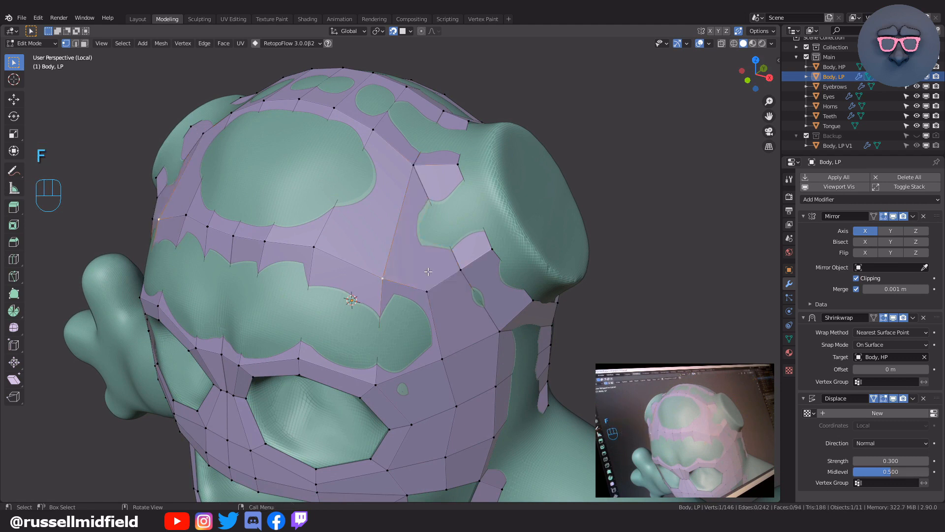
- Reposition the forehead strip's outer corner and the adjoining horn ring corner around the new face
key("g")
left_click(423, 264)
left_click(463, 271)
key("g")
left_click(469, 267)
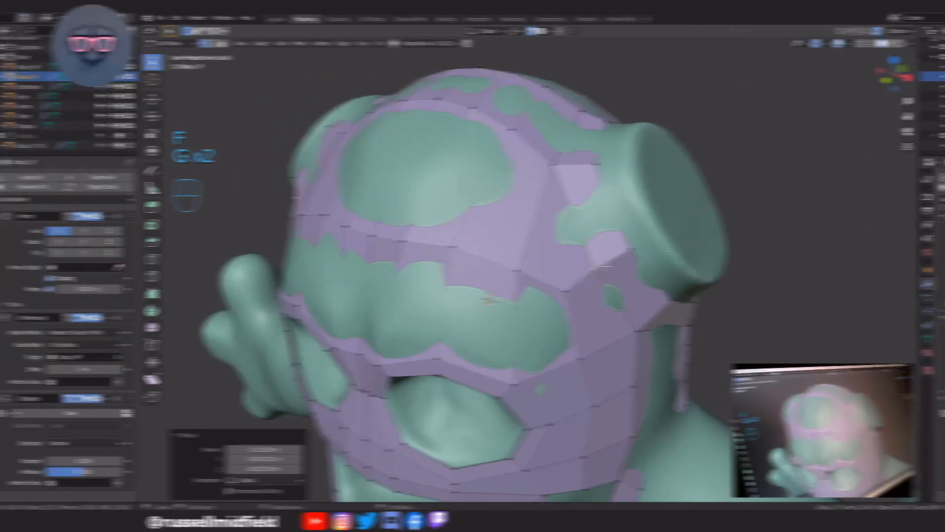
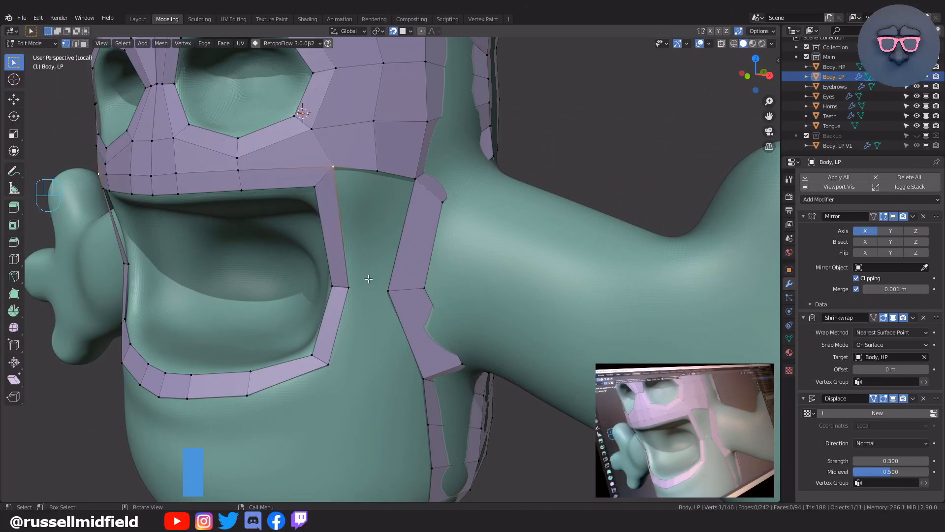
- Create two faces below the cheek from the side of the mouth ring across to the arm ring, merging the last corner into the arm ring
key("f")
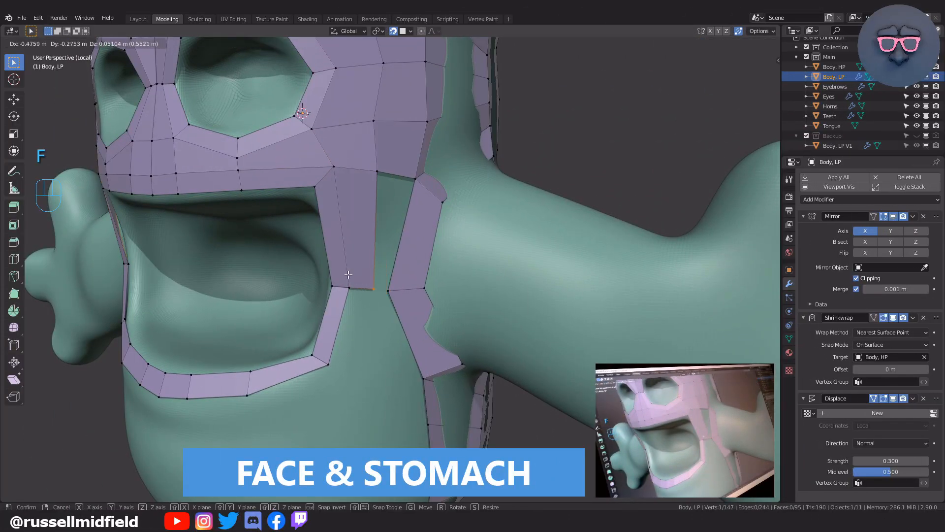
left_click(345, 273)
key("f")
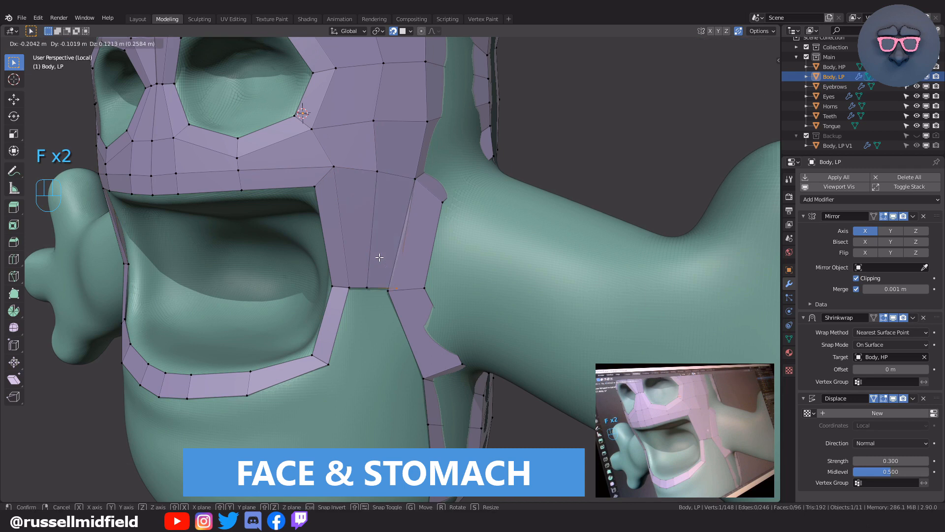
left_click(371, 261)
- Move the merged arm ring vertex by about 0.03 m in X, 0.02 m in Y and 0.02 m in Z, and adjust its position once more
key("g")
left_click(373, 261)
key("g")
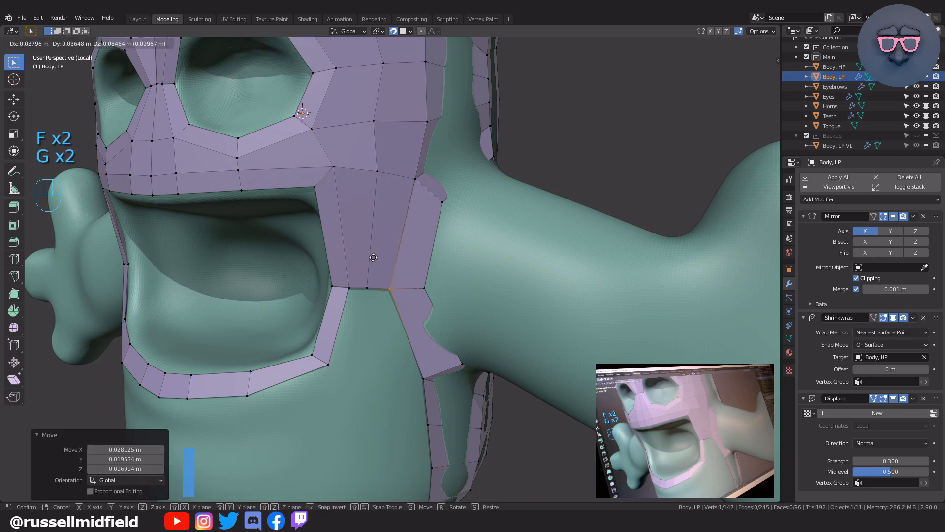
left_click(373, 258)
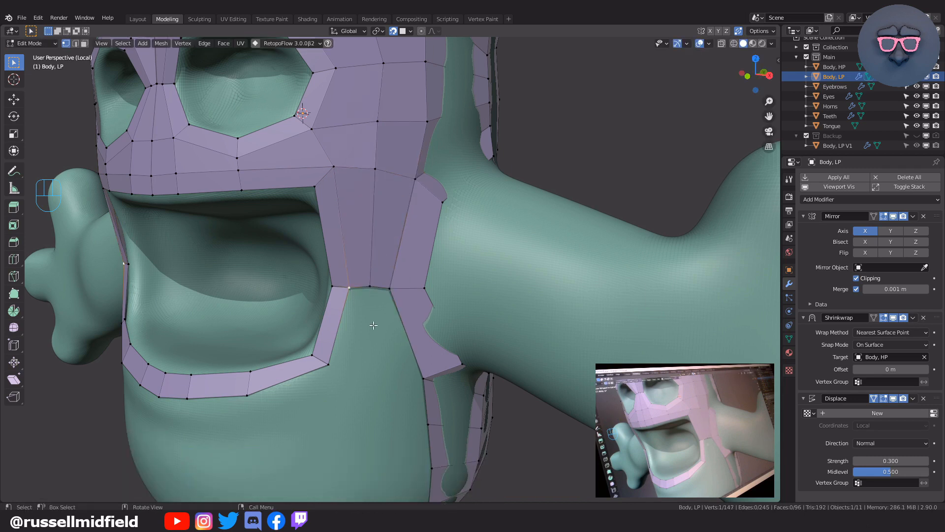
middle_click_drag(373, 325, 386, 244, "shift")
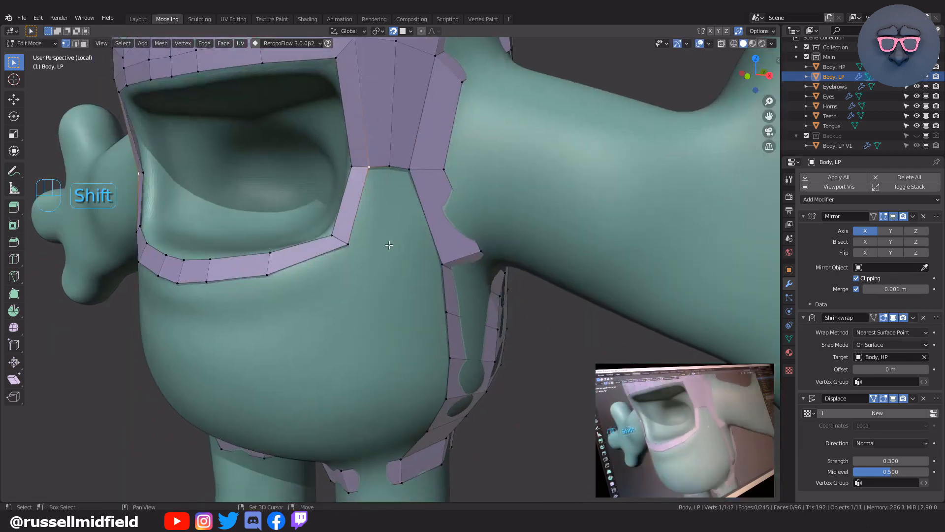
- Fill two faces beside the mouth's lower corner across to the arm ring, merging the last corner into the arm ring
key("f")
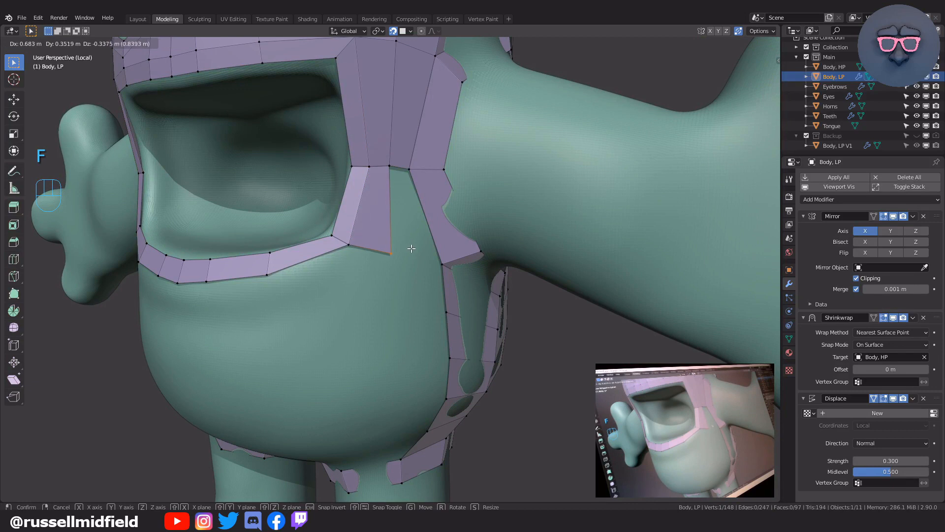
left_click(411, 249)
left_click(390, 169)
middle_click_drag(394, 184, 370, 192)
key("f")
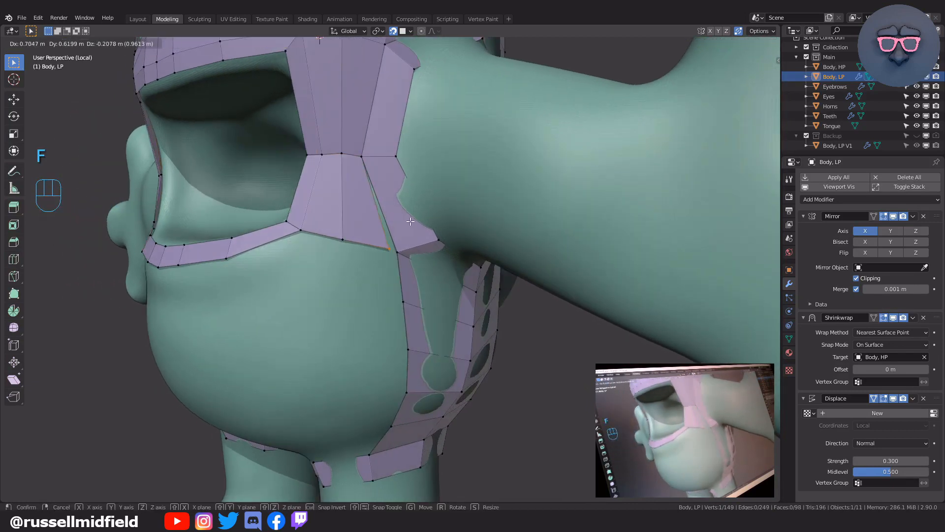
left_click(415, 223)
key("g")
left_click(416, 225)
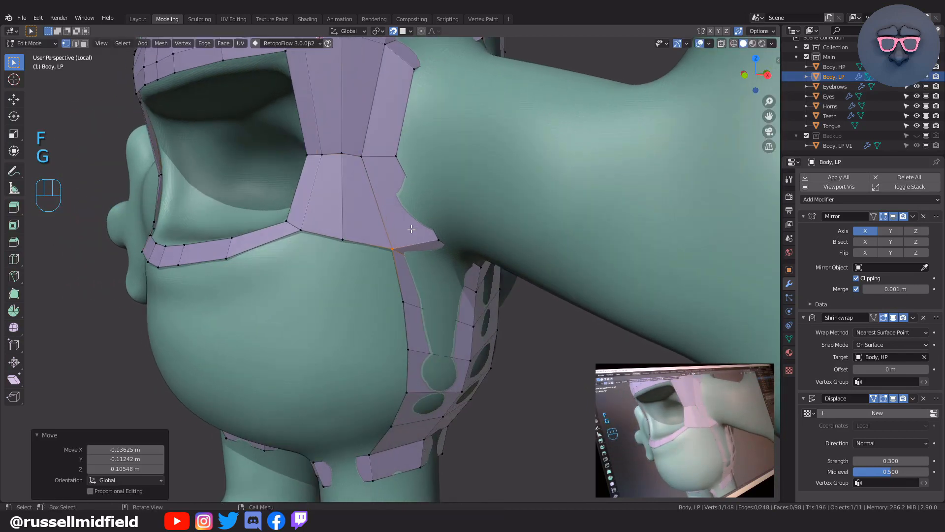
- Start the first belly row with two faces from the side strip under the arm toward the mouth ring's lower corner
middle_click_drag(415, 228, 419, 241)
scroll(417, 244, "down", 1)
left_click(406, 256)
scroll(418, 290, "up", 1)
key("f")
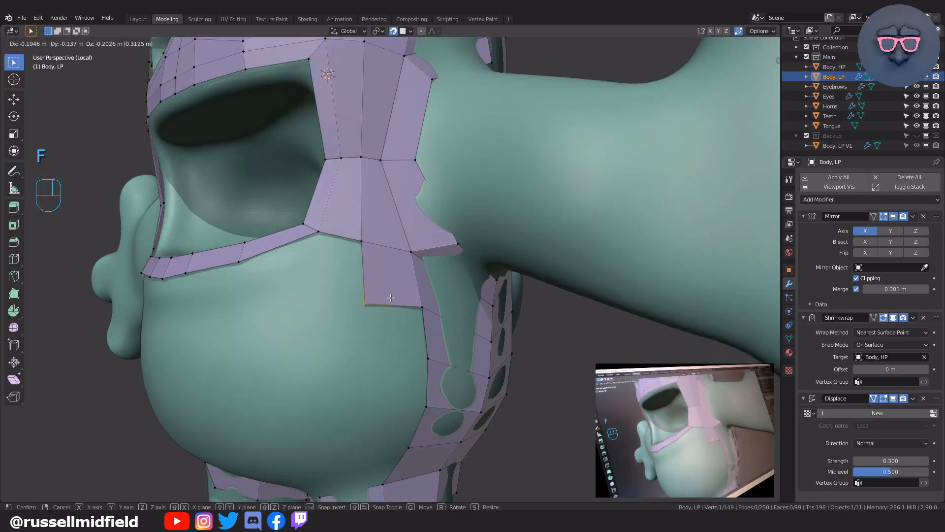
left_click(394, 297)
left_click(363, 244)
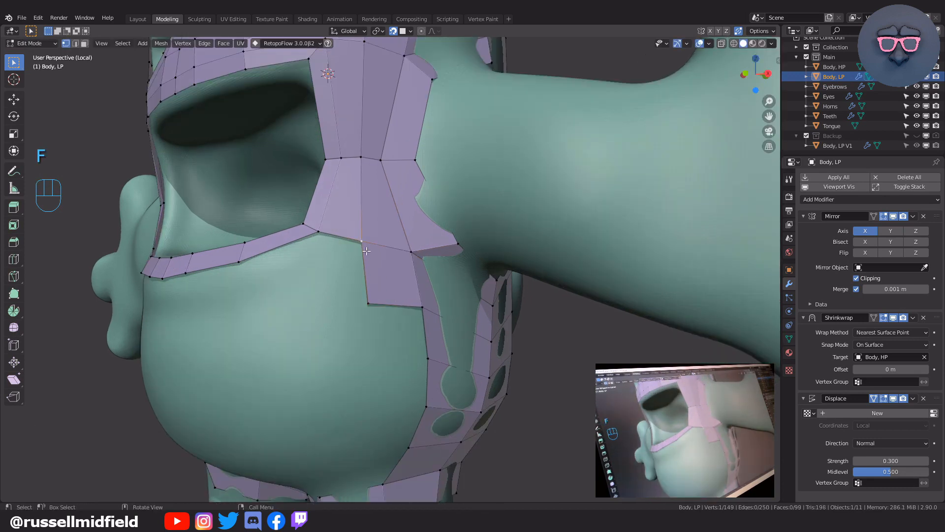
middle_click_drag(363, 245, 386, 260)
key("f")
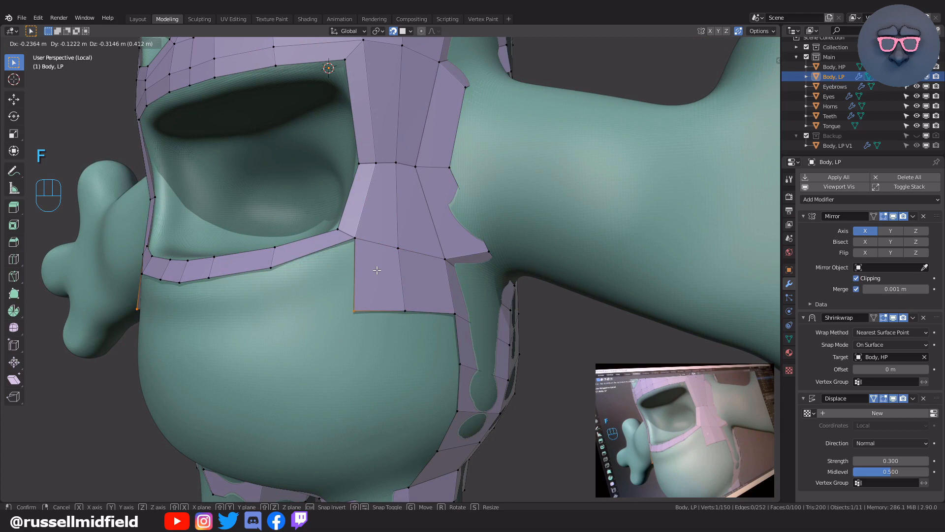
left_click(379, 270)
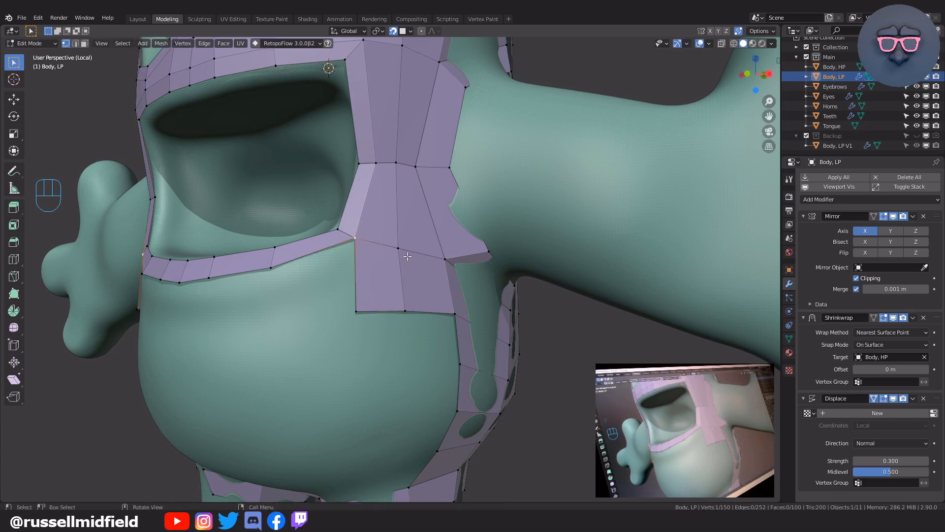
- Continue the first belly row with three faces beneath the mouth ring up to the mirror centre line
middle_click_drag(409, 258, 371, 265)
key("f")
left_click(353, 270)
key("f")
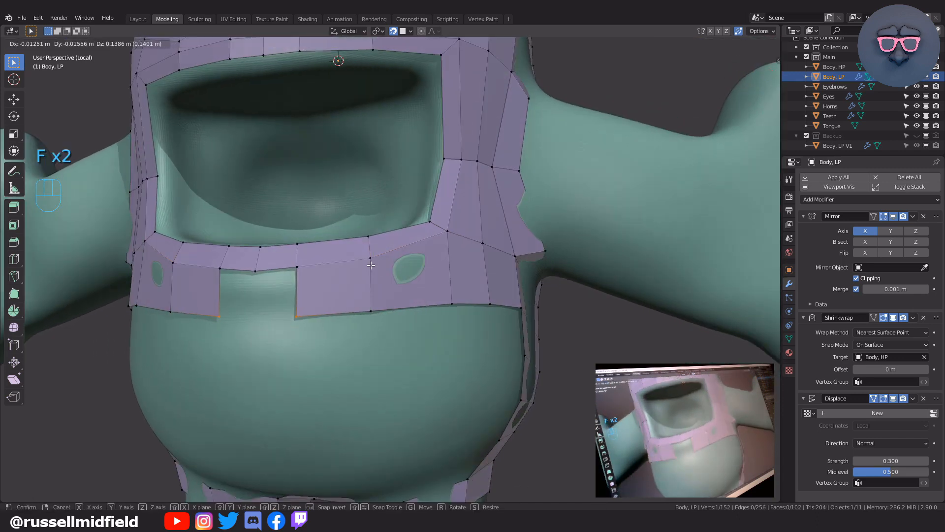
left_click(371, 265)
middle_click_drag(297, 268, 399, 274)
key("f")
left_click(366, 271)
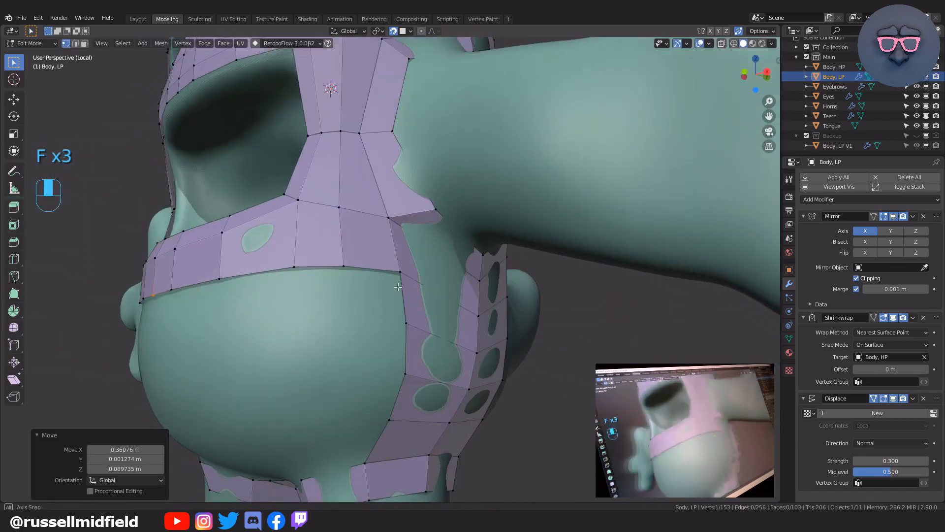
- Fill a second belly row of five faces below the first, from the side strip to the mirror centre line
key("f")
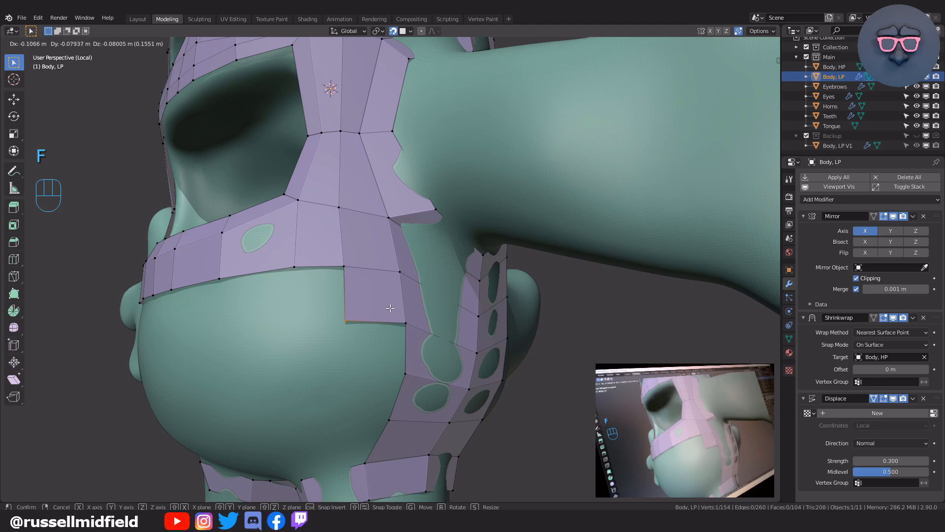
left_click(389, 279)
middle_click_drag(389, 278, 368, 270)
key("f")
left_click(386, 266)
key("f")
left_click(364, 273)
key("f")
left_click(350, 268)
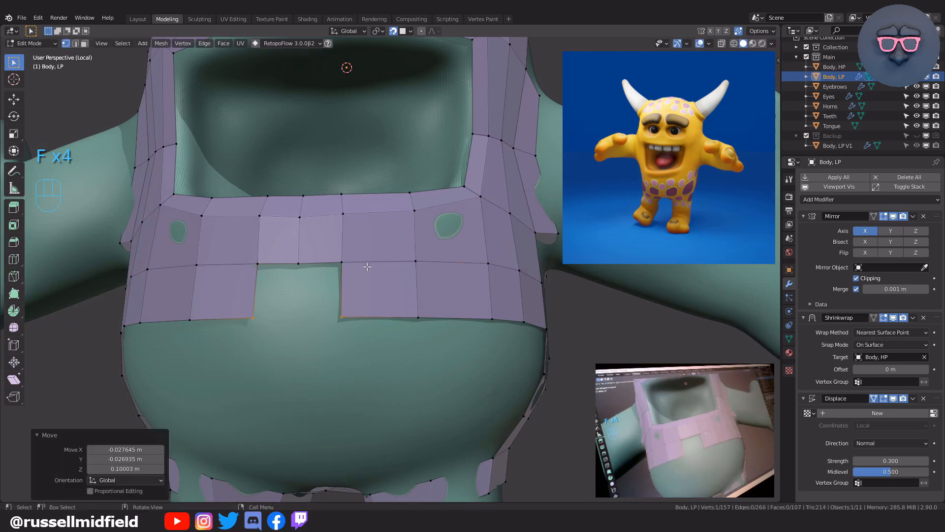
key("f")
left_click(330, 267)
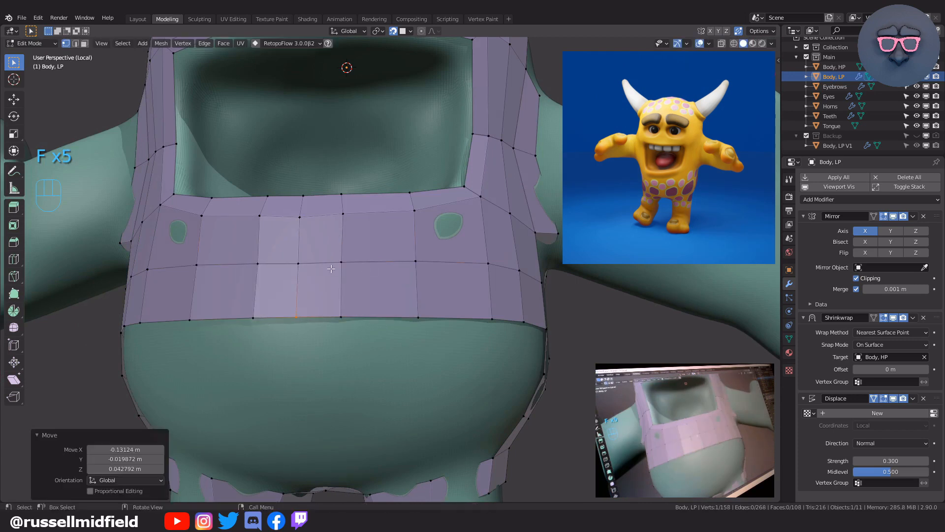
- Fill a third belly row of five faces from the side strip to the mirror centre line
middle_click_drag(330, 268, 414, 289)
key("f")
left_click(333, 287)
left_click(335, 286)
key("f")
left_click(356, 276)
key("f")
left_click(364, 293)
key("f")
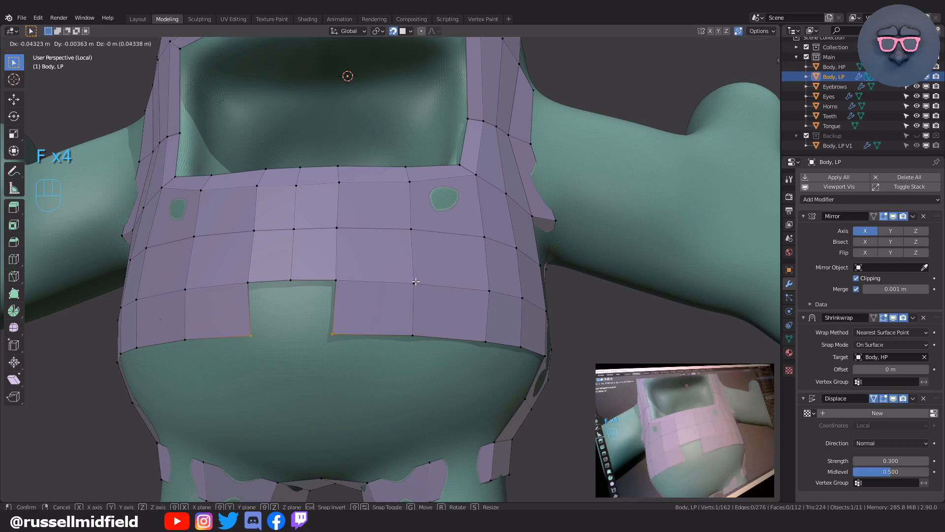
left_click(417, 279)
key("f")
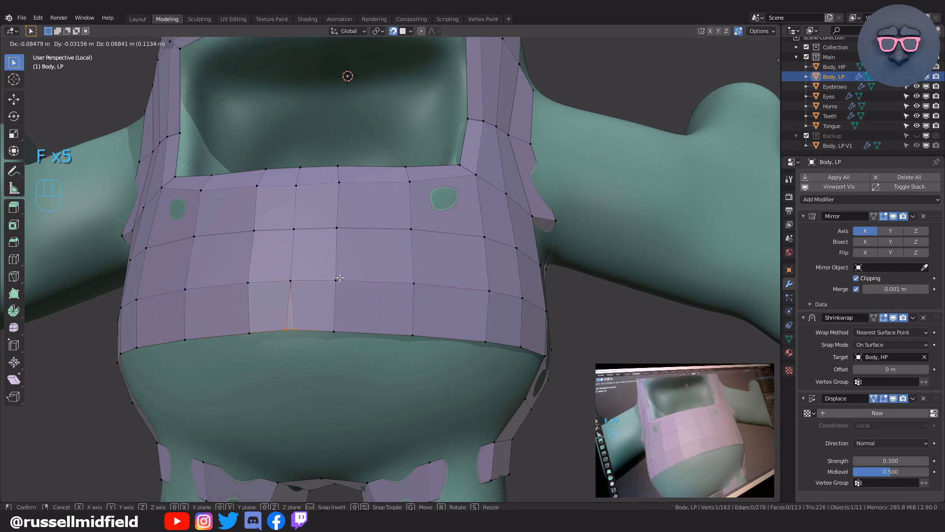
left_click(358, 279)
- Start the fourth belly row with two faces extending inward from the hip end of the side strip
middle_click_drag(358, 279, 413, 249)
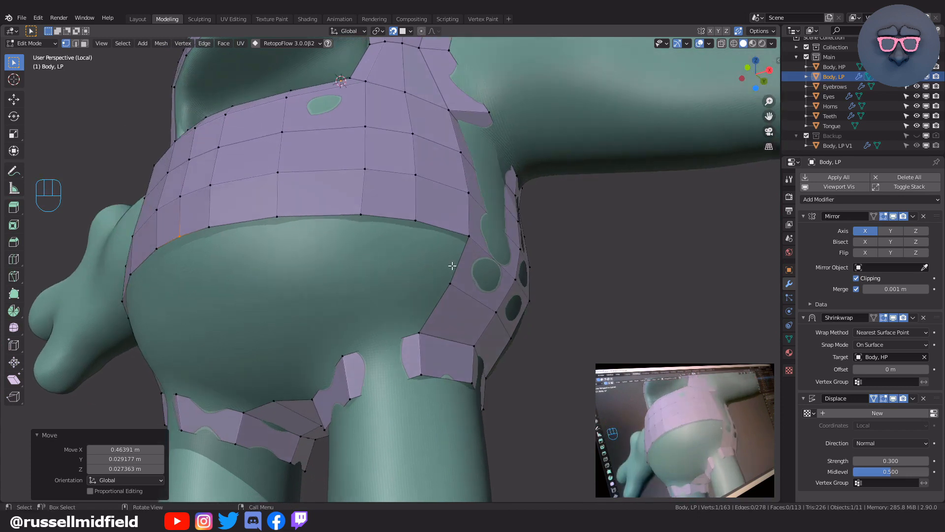
left_click(466, 239)
key("f")
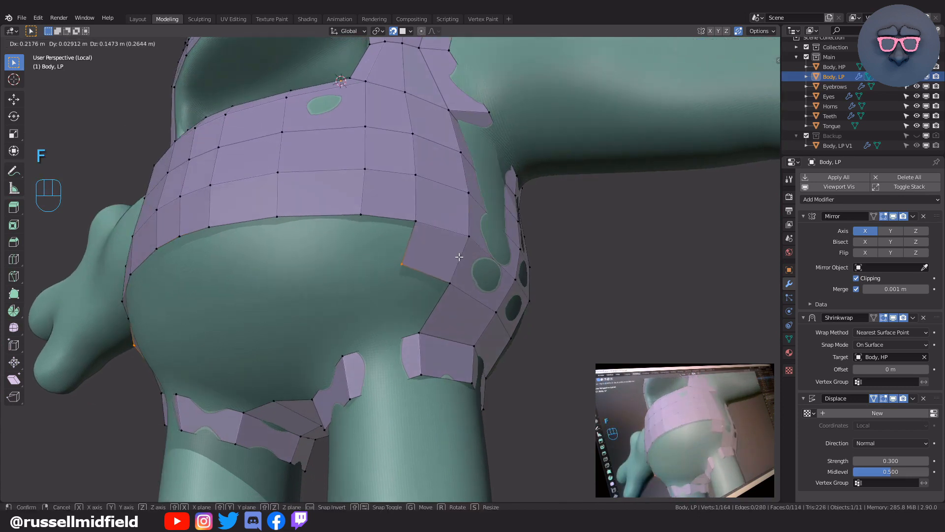
left_click(457, 255)
left_click(418, 221)
key("f")
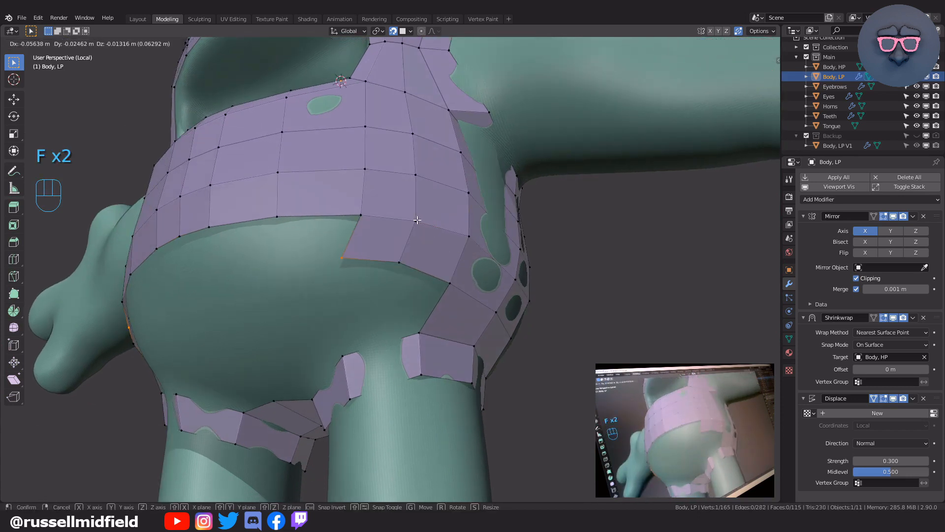
left_click(405, 211)
- Complete the fourth belly row with three more faces up to the mirror centre line
left_click(361, 216)
middle_click_drag(375, 217, 421, 236)
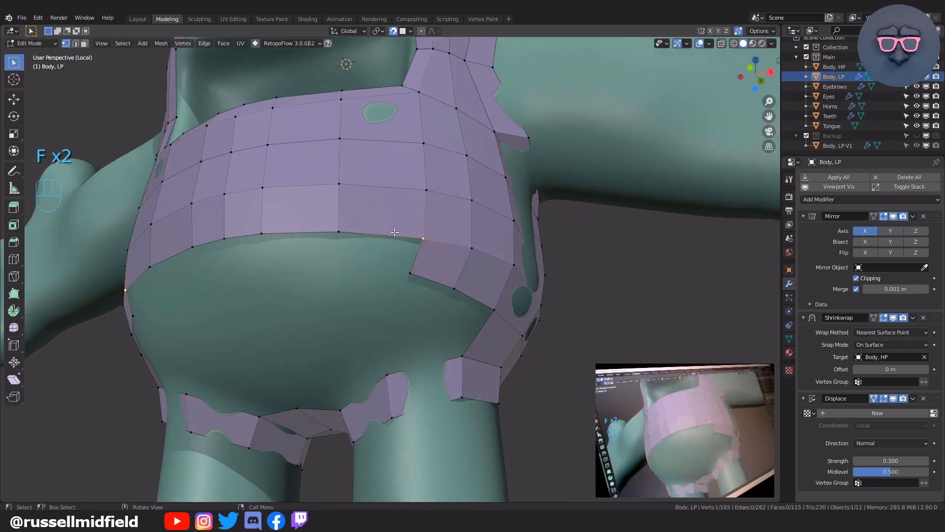
key("f")
left_click(405, 229)
left_click(339, 231)
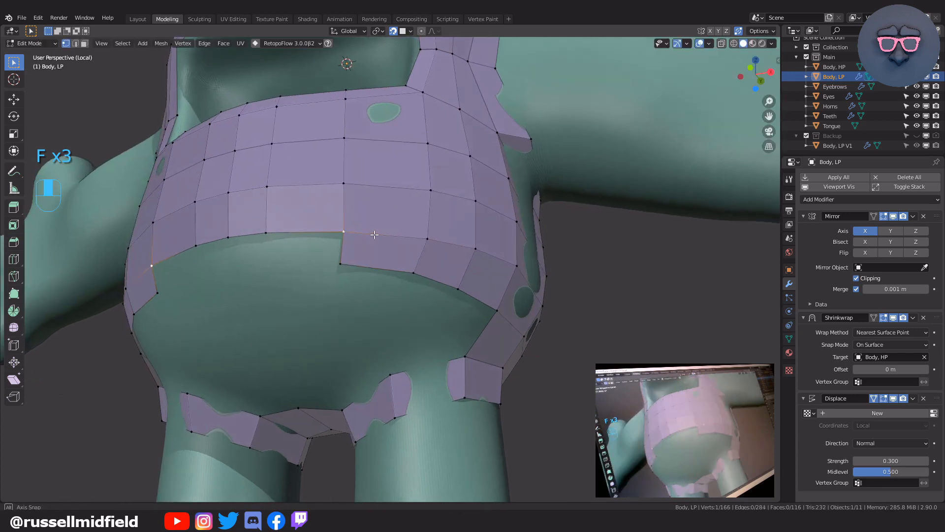
middle_click_drag(339, 232, 364, 232)
key("f")
left_click(368, 232)
left_click(305, 223)
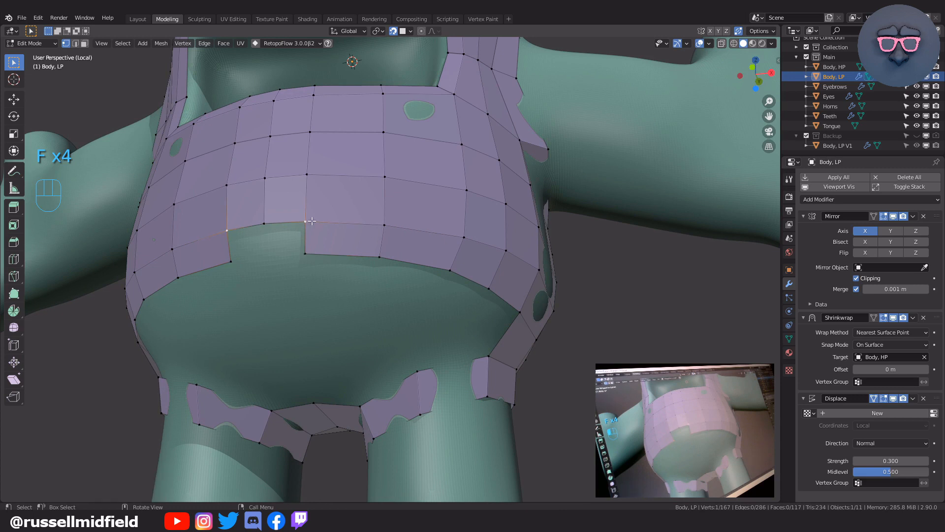
key("f")
left_click(340, 223)
- Fill a face at the hip above the outer leg ring and reposition two belly vertices above it
middle_click_drag(340, 223, 388, 253)
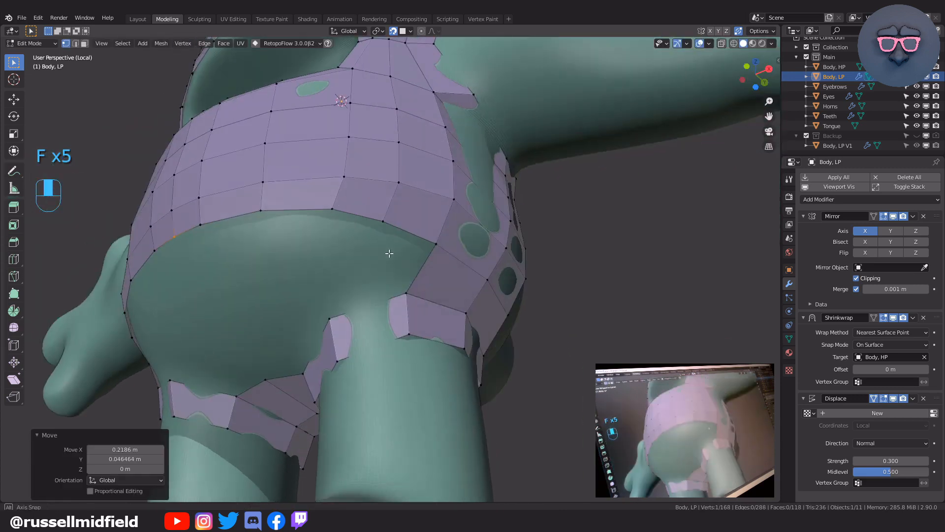
left_click(424, 243)
key("f")
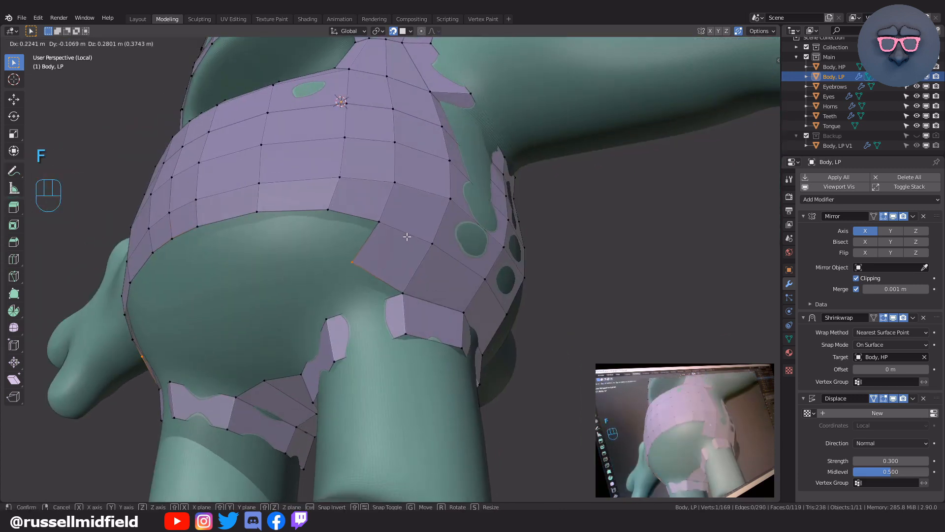
left_click(410, 229)
left_click(383, 224)
key("g")
left_click(396, 227)
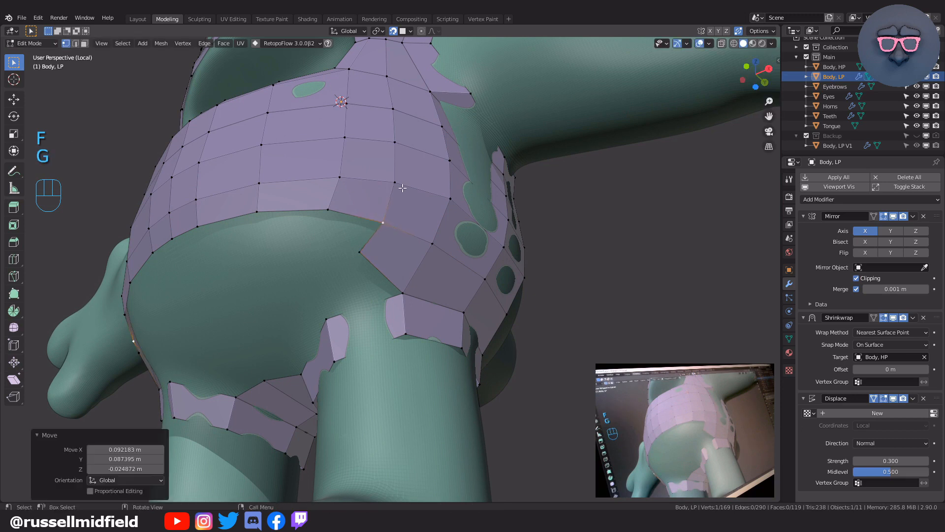
left_click(401, 185)
key("g")
left_click(406, 191)
- Fill a face over the front of the thigh, connecting the outer leg ring piece to the inner one
left_click(412, 289)
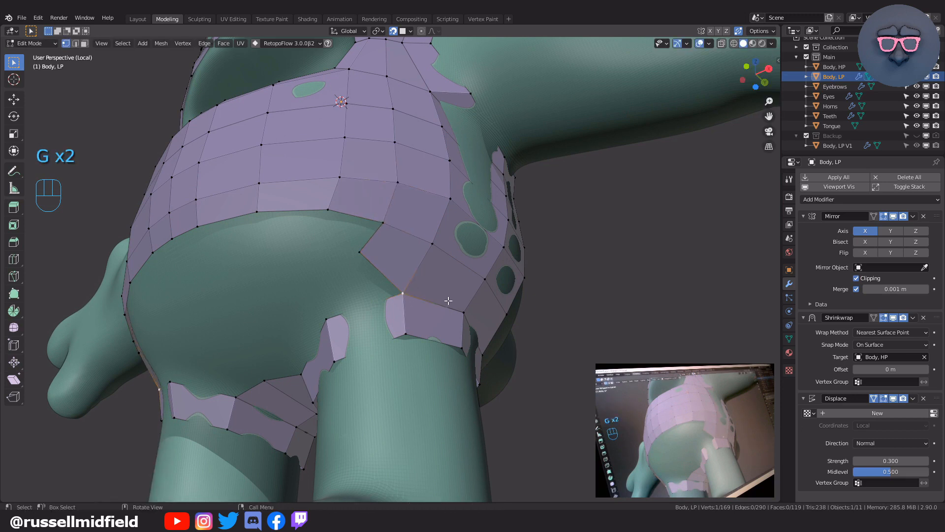
middle_click_drag(412, 288, 427, 314)
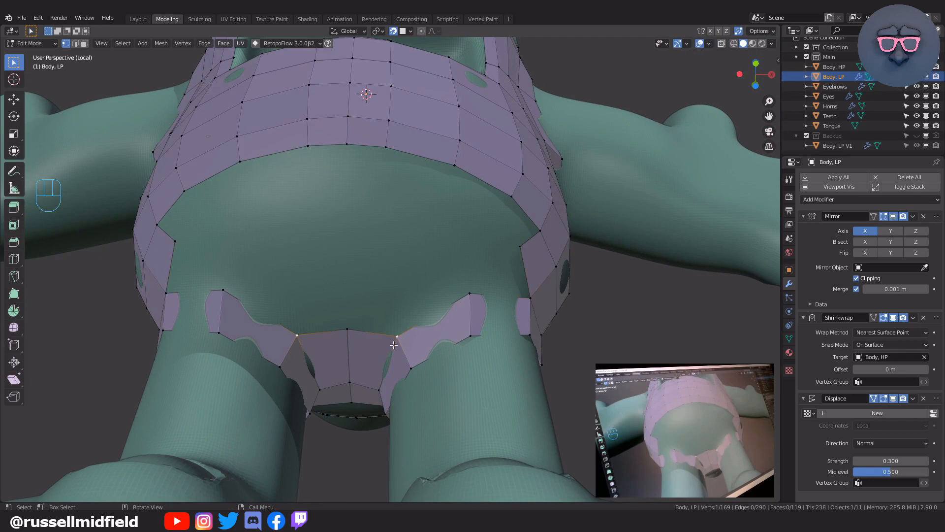
mouse_move(480, 322)
middle_mouse_down()
mouse_move(451, 328)
mouse_move(475, 306)
middle_mouse_up()
left_click(444, 314)
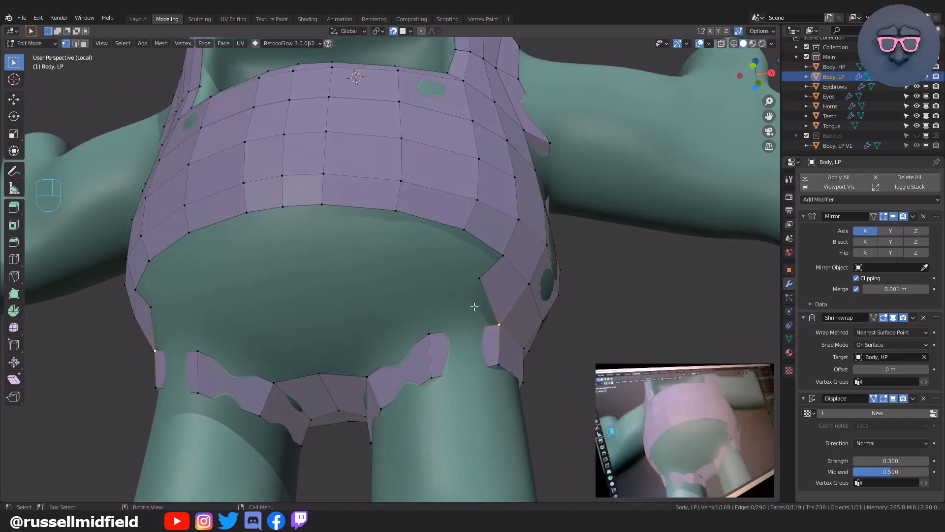
key("f")
left_click(430, 320)
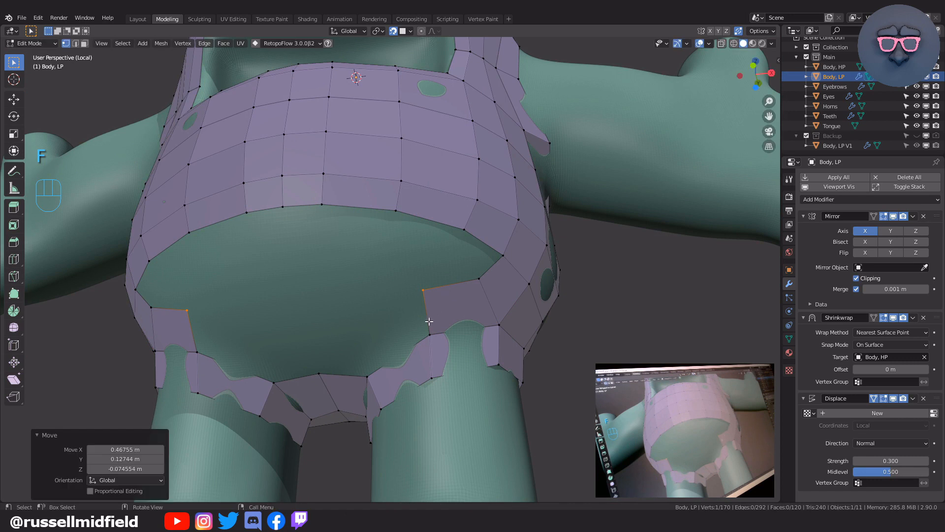
- Extend the lower belly row with two faces above the inner leg ring and crotch strip to the mirror centre line
middle_click_drag(431, 334, 393, 309)
key("f")
left_click(411, 313)
key("f")
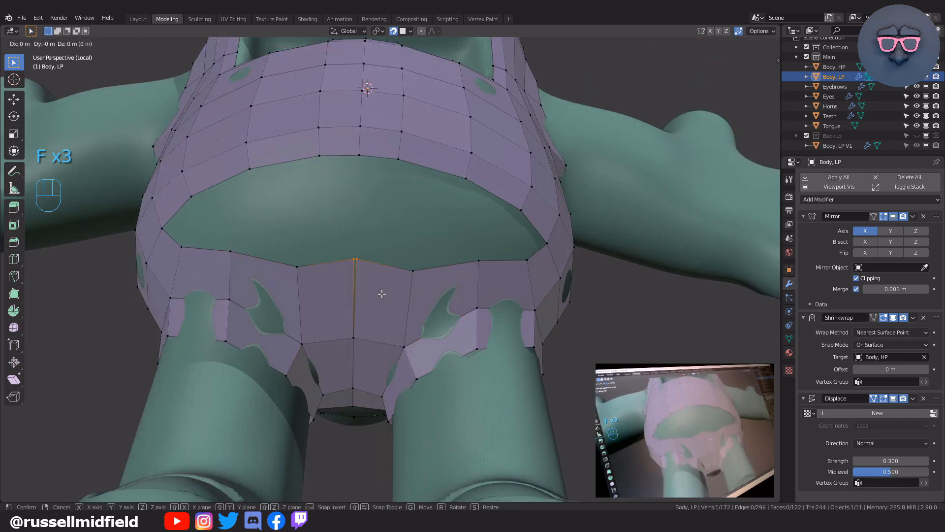
left_click(375, 305)
- Move the lower belly row's vertex above the thigh by about -0.12 m in X, 0.12 m in Y and -0.13 m in Z
left_click(479, 260)
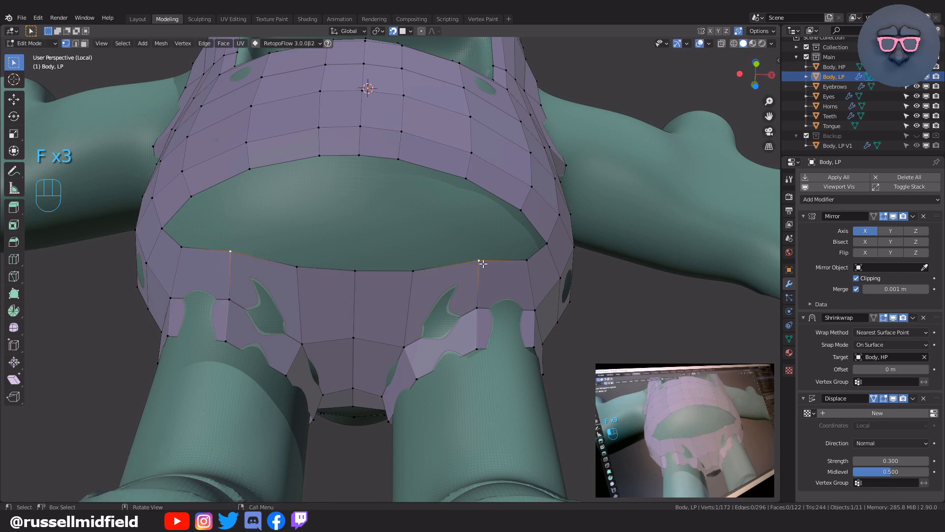
key("g")
left_click(501, 277)
- Fill a face in the outer corner of the remaining belly gap
middle_click_drag(500, 277, 444, 244)
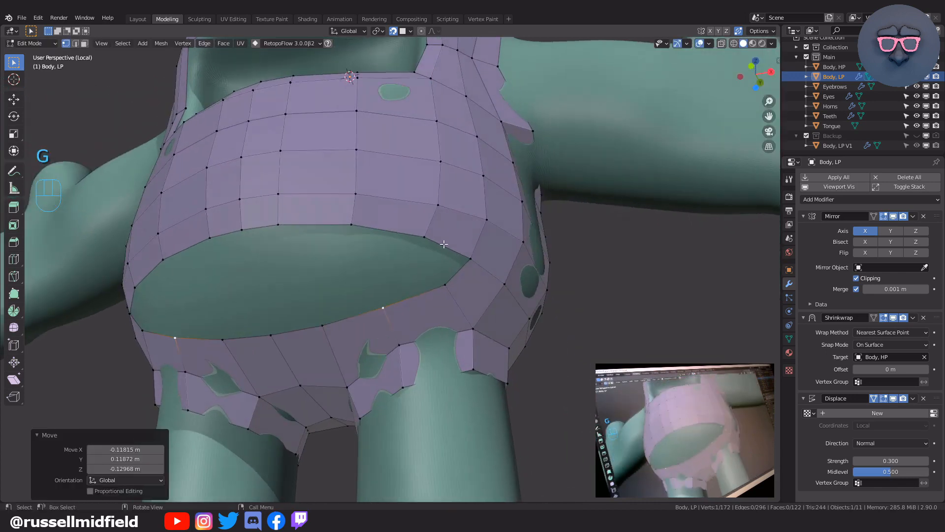
left_click(467, 247)
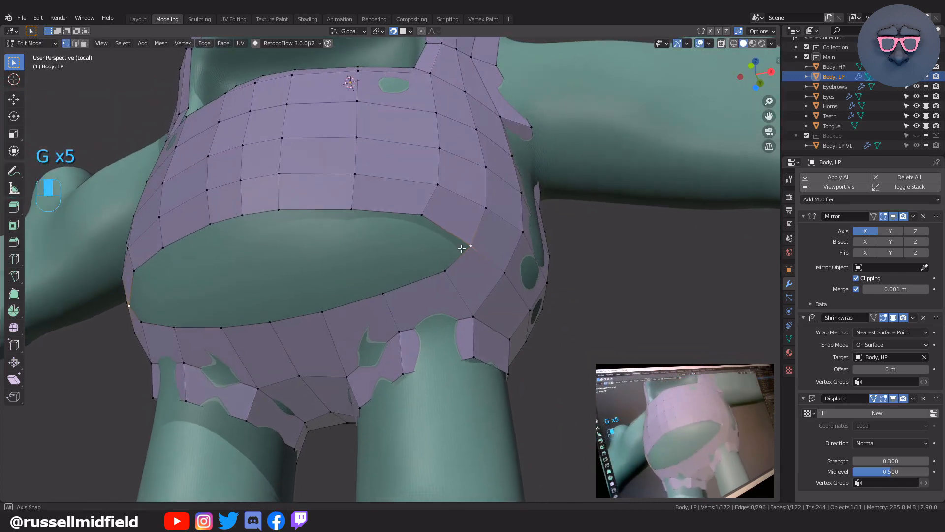
key("f")
left_click(454, 229)
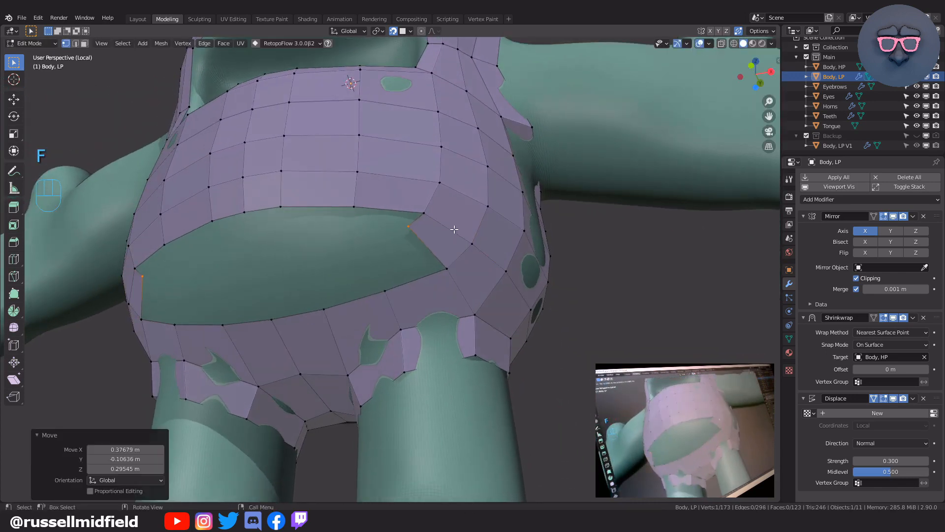
- Reposition the vertices around the new corner face to even out the edge of the belly gap
key("g")
left_click(433, 211)
left_click(433, 210)
key("g")
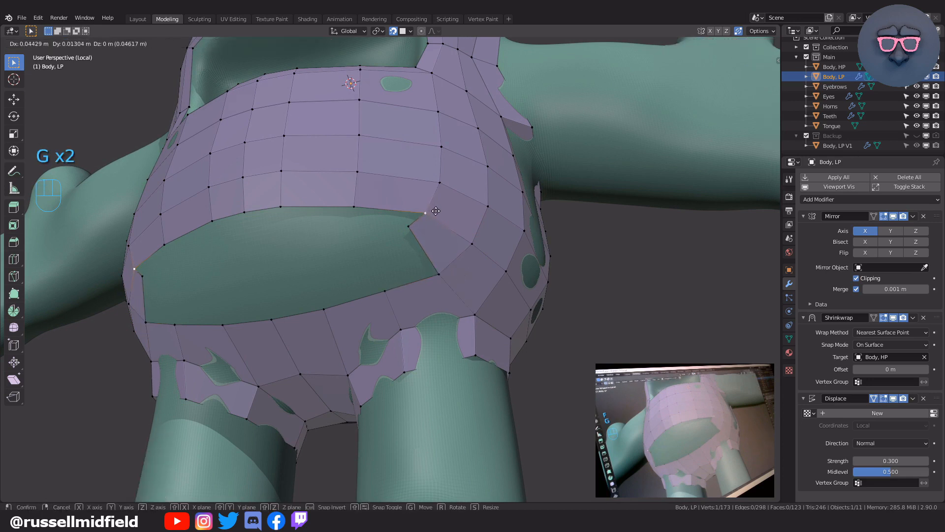
left_click(439, 210)
left_click(415, 228)
key("g")
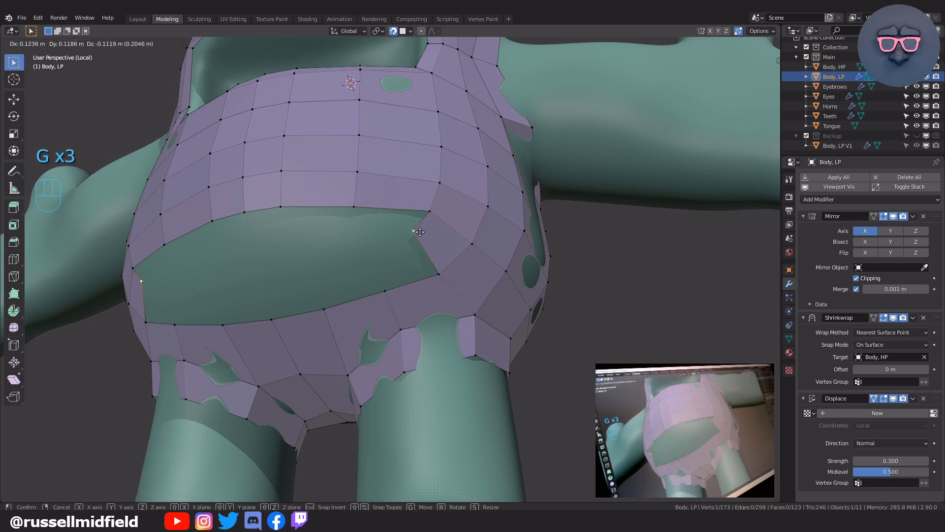
left_click(414, 229)
- Extend the row of faces along the lower edge of the belly gap with three more faces to the mirror centre line
left_click(438, 273)
key("f")
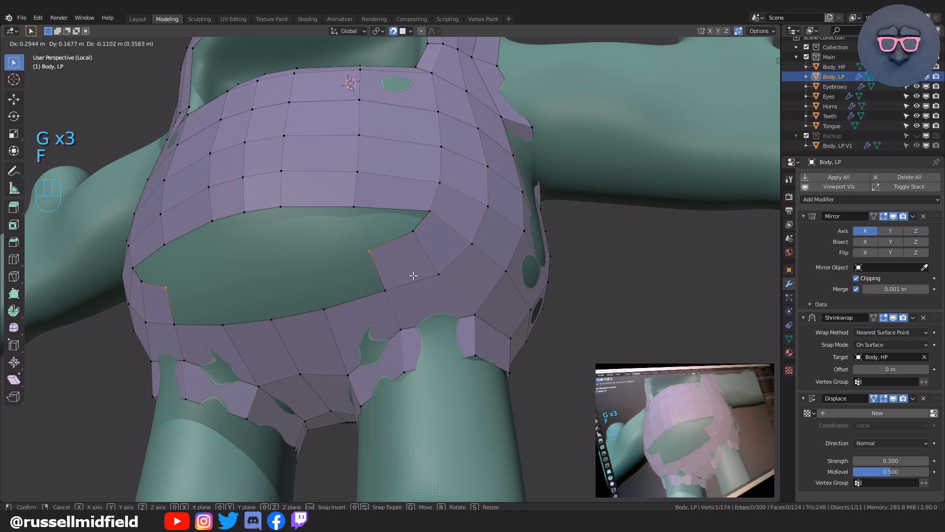
left_click(415, 273)
middle_click_drag(389, 290, 407, 276)
key("f")
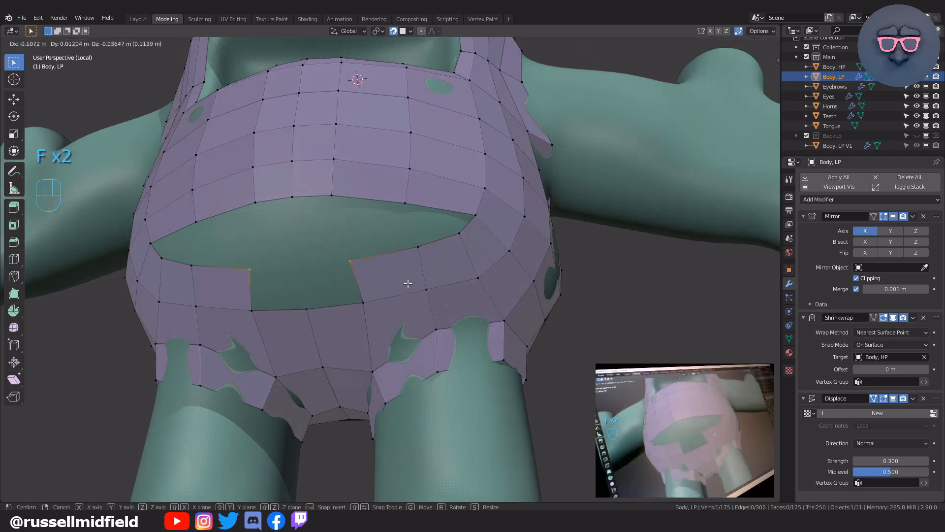
left_click(381, 295)
key("f")
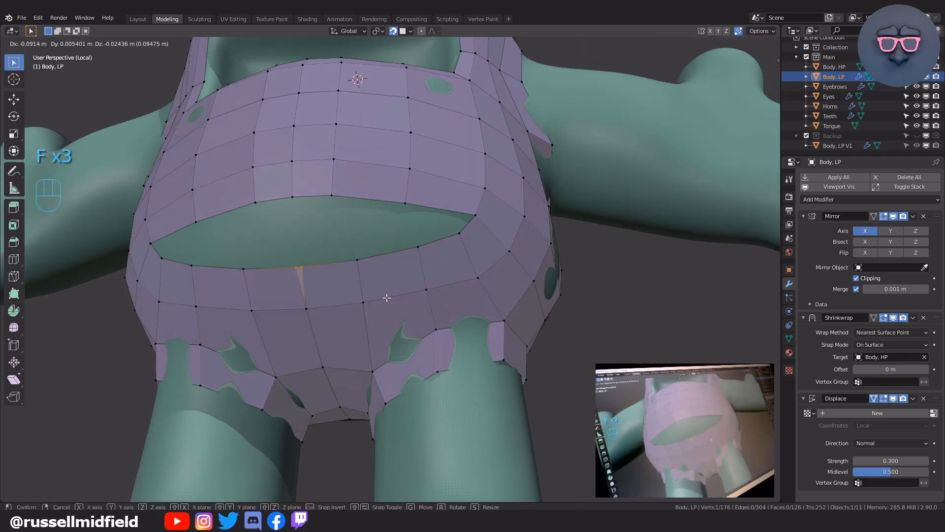
left_click(396, 297)
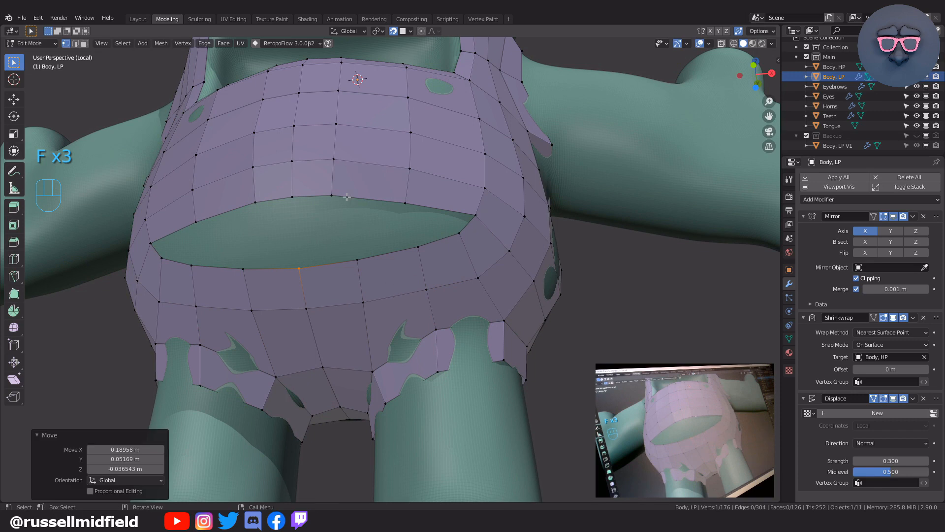
- Fill the remaining belly gap with three faces between its upper and lower edges, working from the centre line outward
left_click(295, 197)
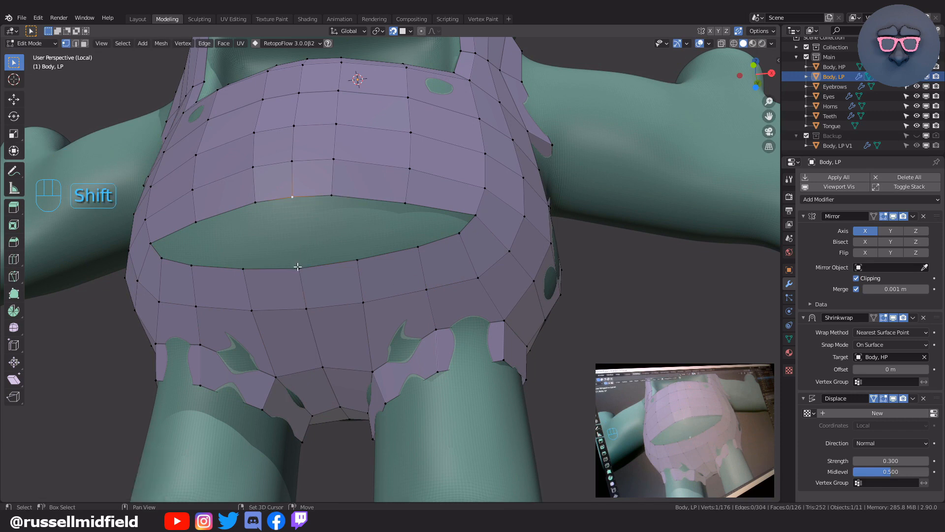
key("f")
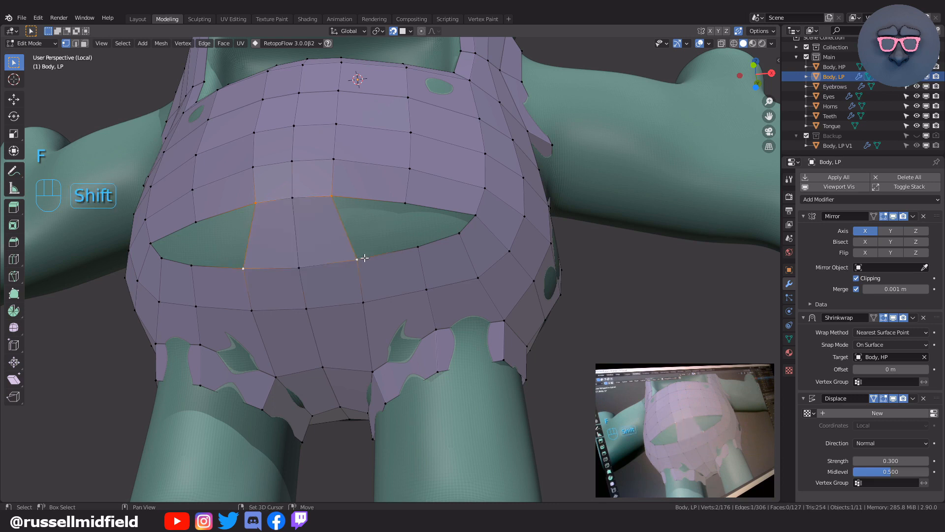
key("f")
middle_click_drag(492, 240, 469, 242)
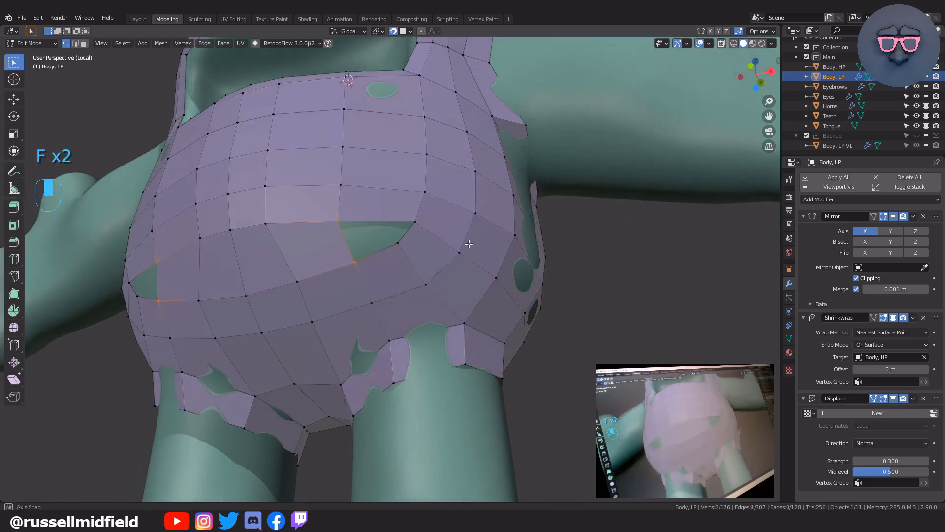
scroll(468, 243, "up", 2)
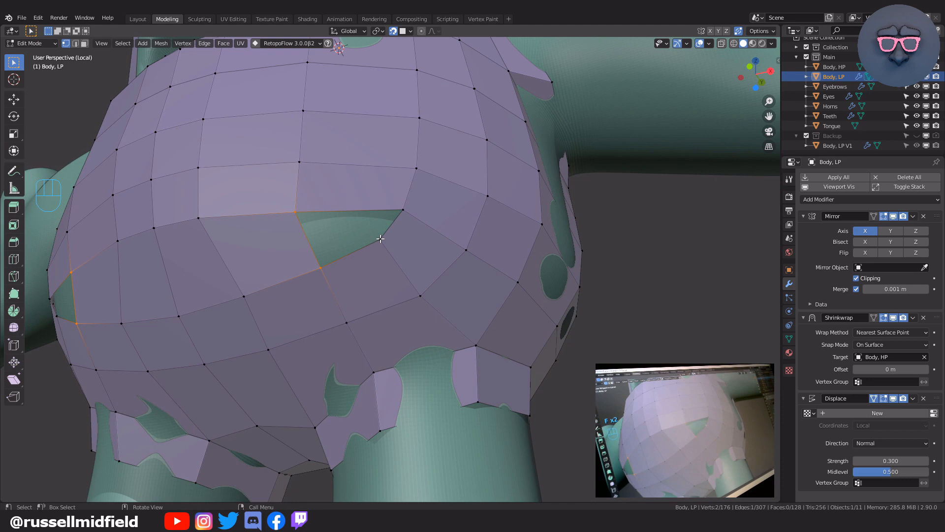
key("f")
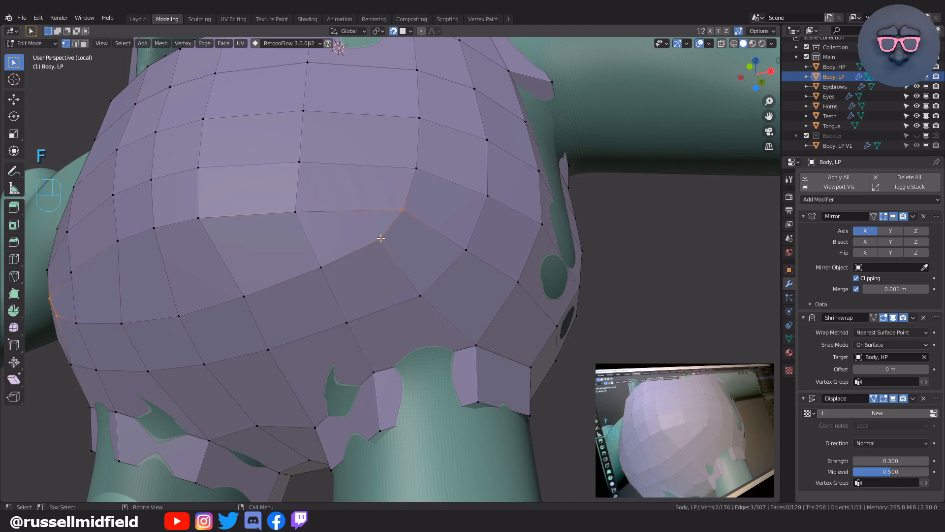
- Nudge three vertices along the lower edge of the newly filled belly row to even out the quad spacing
left_click(381, 238)
key("g")
left_click(400, 251)
left_click(321, 268)
key("g")
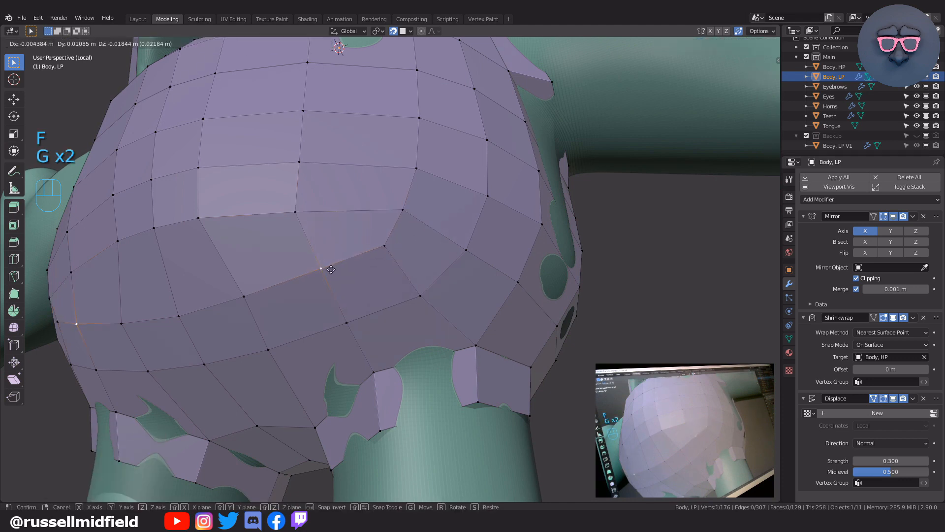
left_click(249, 298)
key("g")
left_click(247, 299)
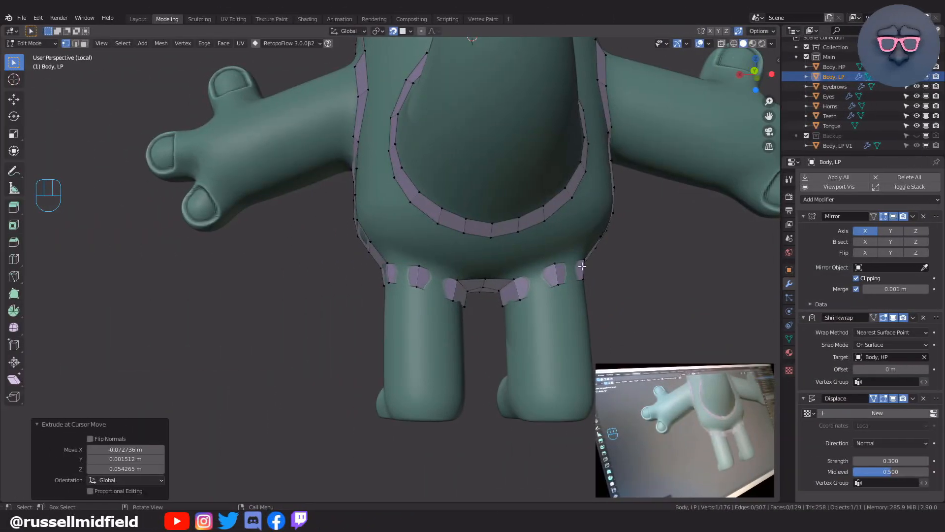
- Fill a face on the back between the crotch strip and the bottom of the tail ring at the centre line
scroll(582, 267, "up", 3)
middle_click_drag(470, 278, 502, 261)
left_click(368, 319)
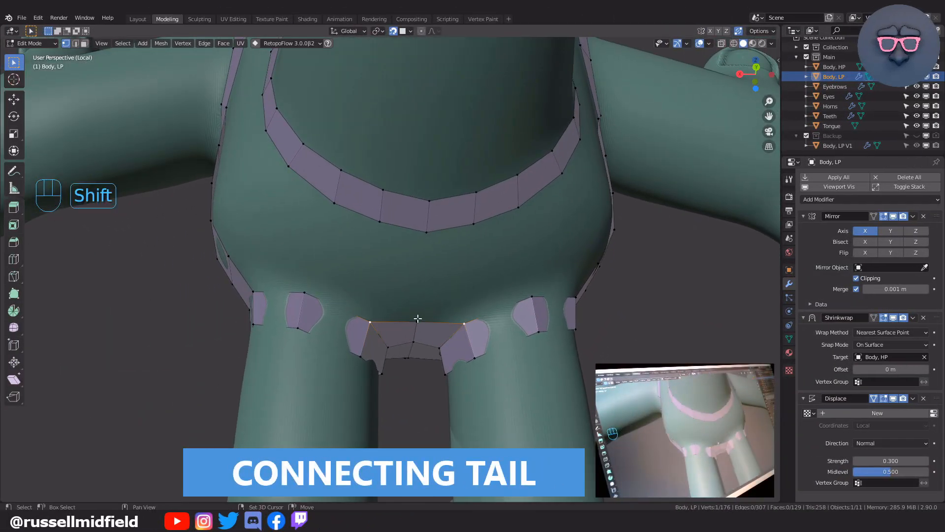
left_click(392, 225, "shift")
key("f")
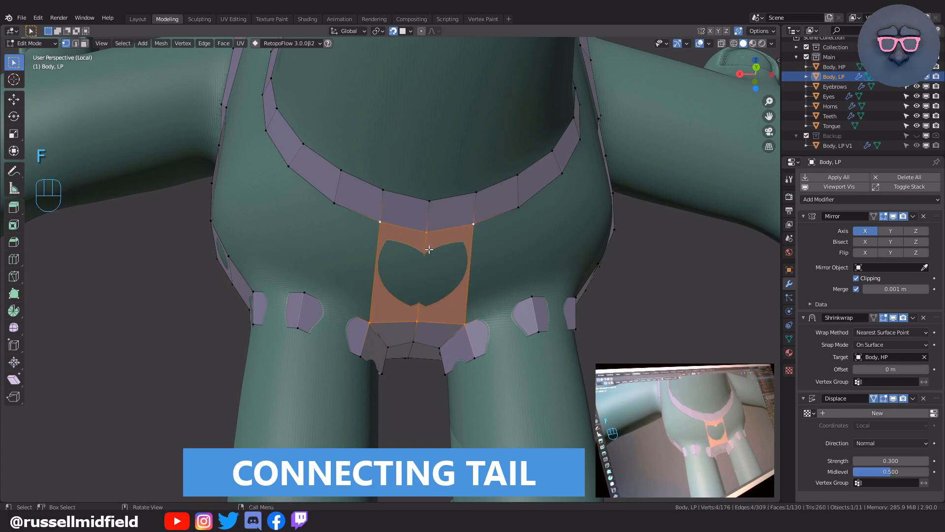
middle_click_drag(428, 256, 436, 277)
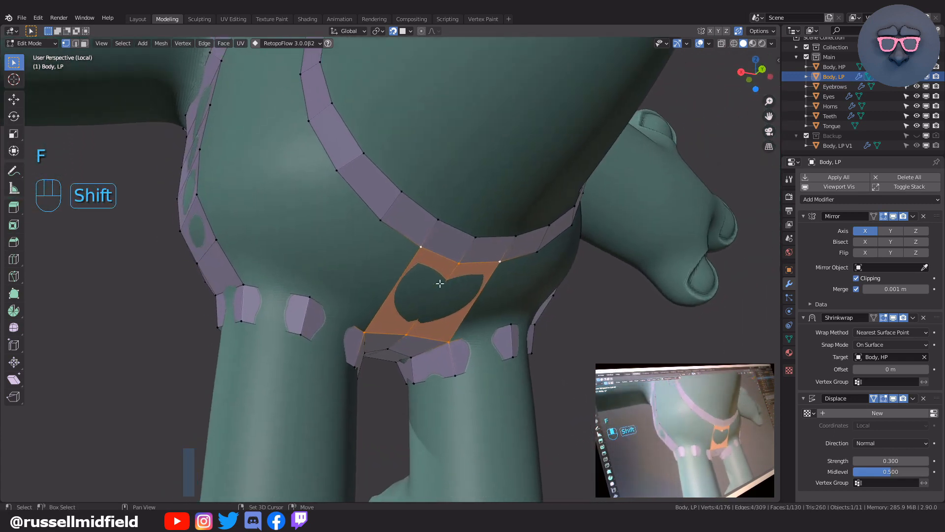
- Fill the adjoining face between the lower tail ring and the back of the leg ring
left_click(363, 332)
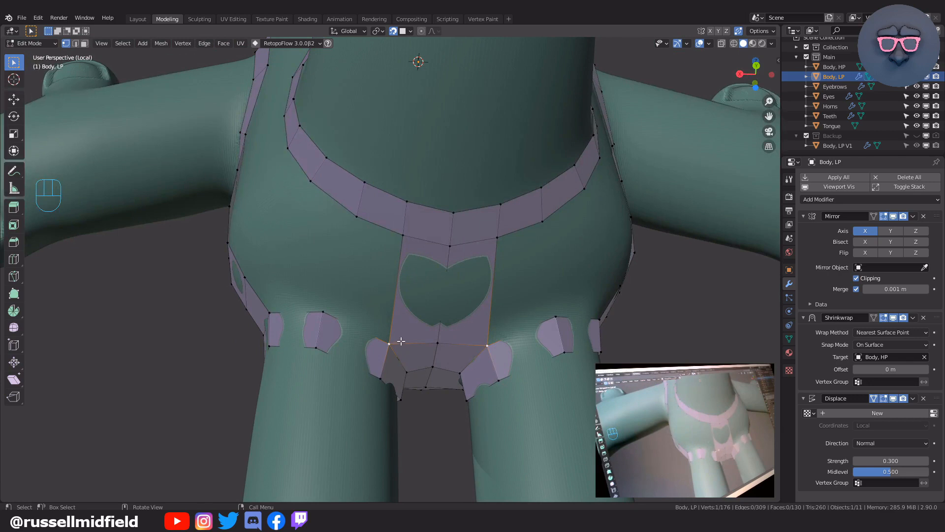
key("f")
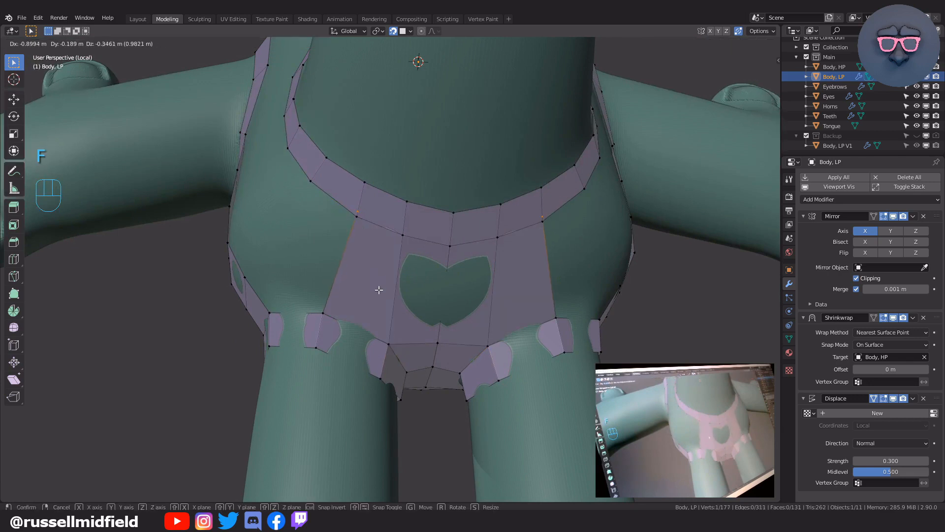
left_click(376, 294)
key("g")
key("g")
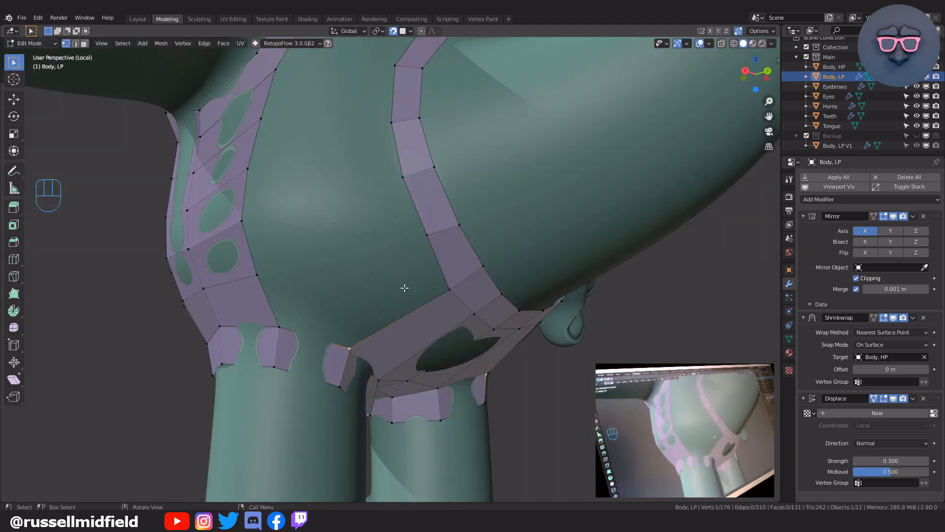
- Fill a face from the outer leg ring to the tail ring, snap its free vertex onto the ring and adjust it
key("f")
left_click(391, 247)
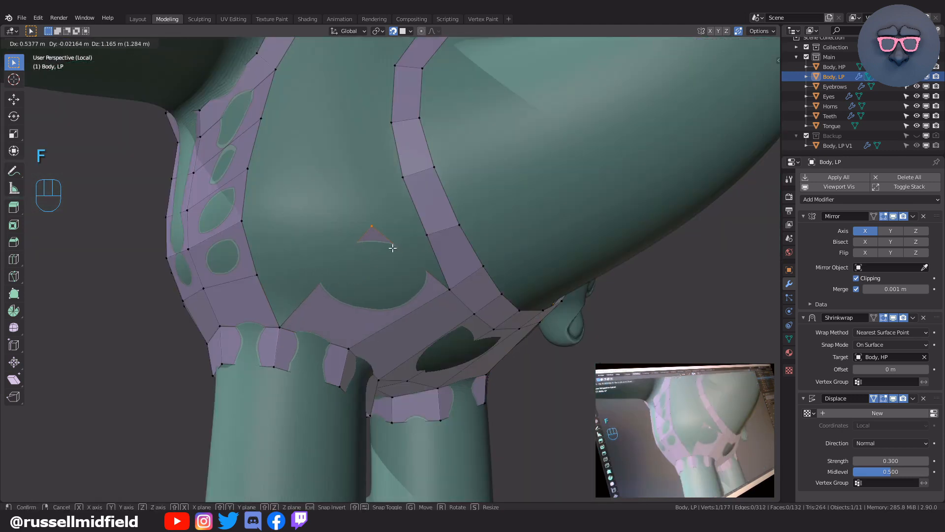
key("ctrl+z")
key("g")
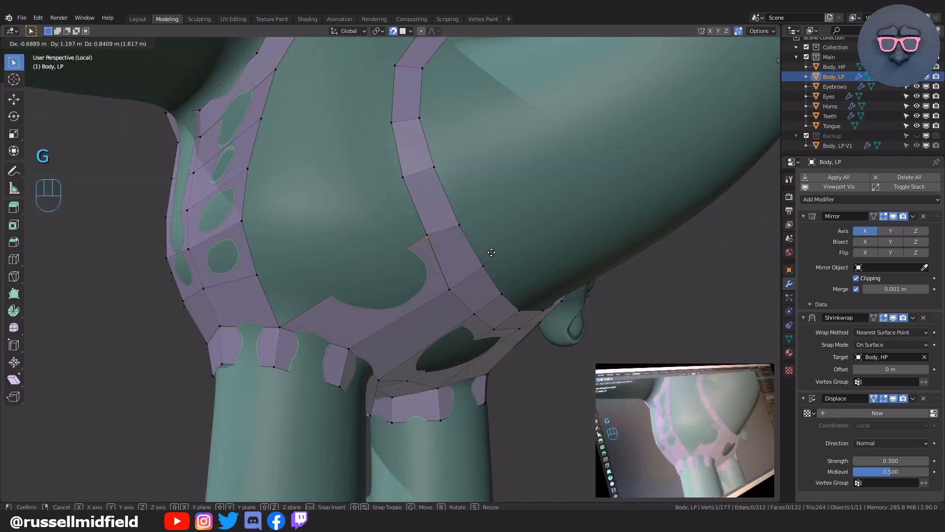
left_click(492, 251)
key("g")
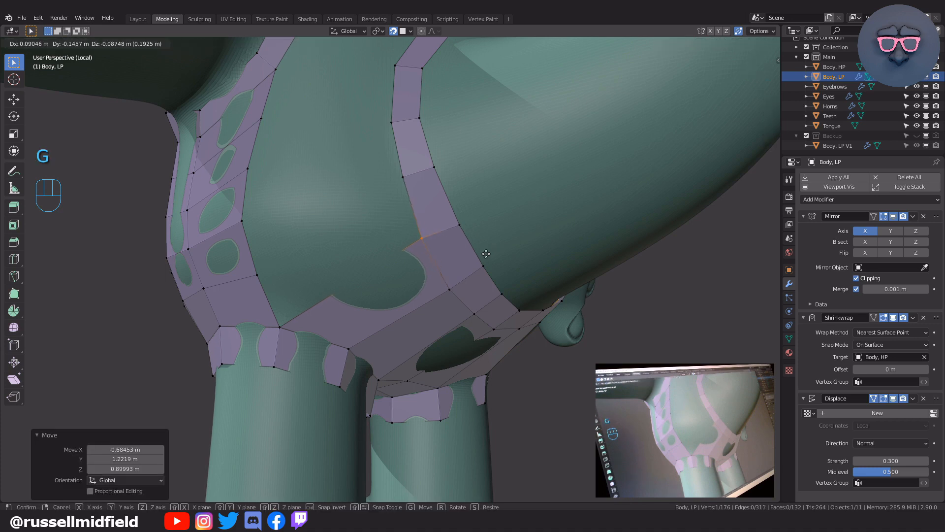
left_click(476, 261)
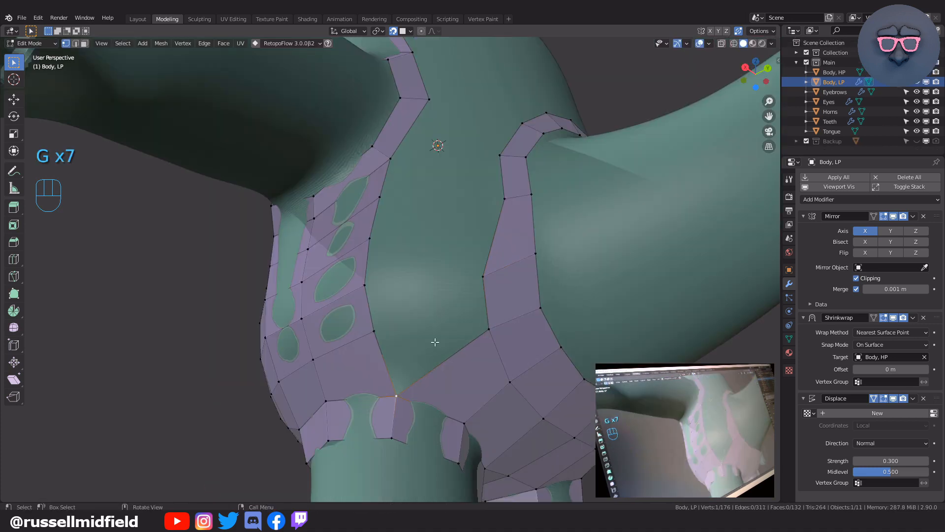
- Fill the first face above the thigh between the body's side strip and the tail ring, and adjust its corner vertices
key("f")
left_click(455, 346)
key("g")
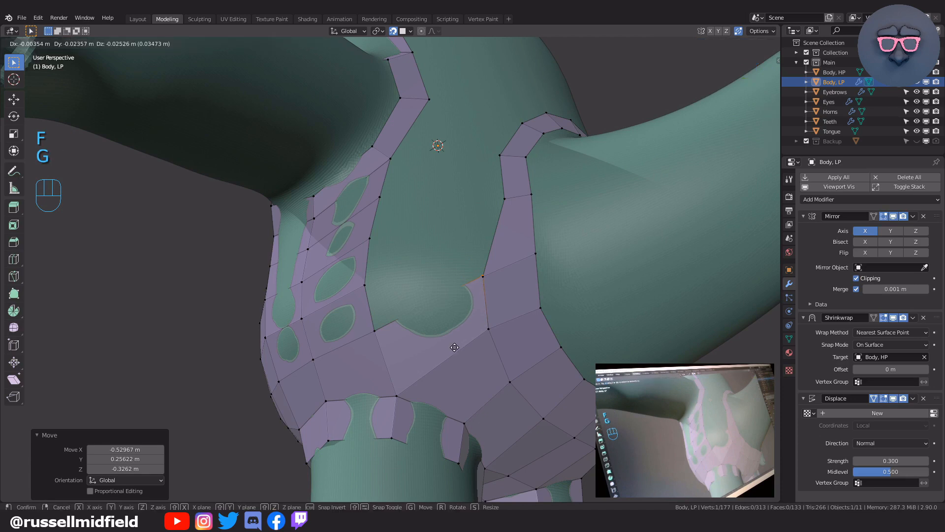
left_click(454, 346)
key("g")
left_click(454, 349)
key("g")
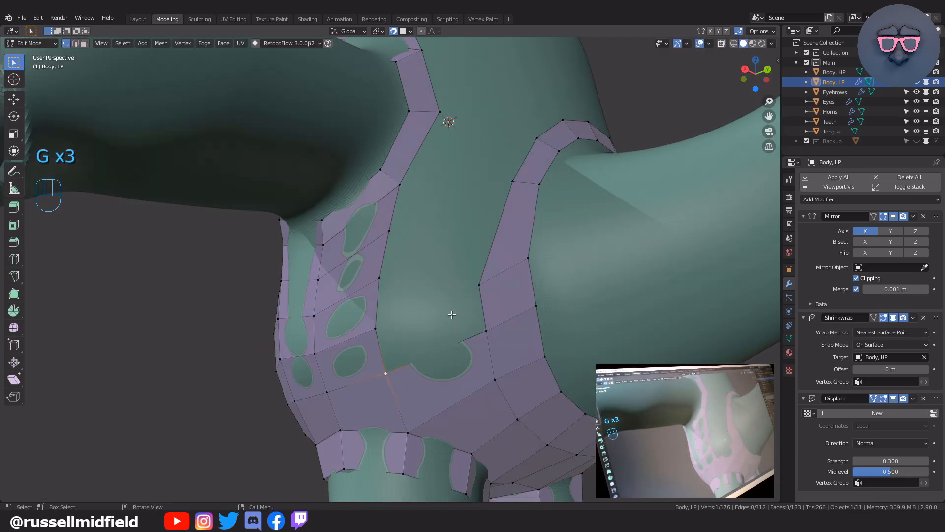
- Fill the second face up between the side strip and tail ring, and reposition the nearby tail ring vertices for even spacing
key("f")
left_click(454, 314)
key("g")
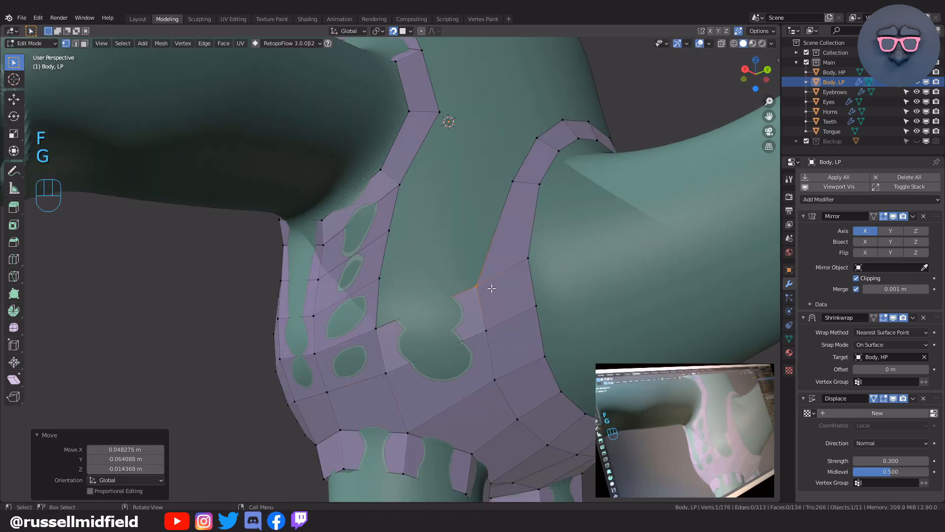
left_click(533, 263)
key("g")
key("g")
left_click(504, 231)
key("g")
left_click(522, 222)
key("g")
left_click(462, 299)
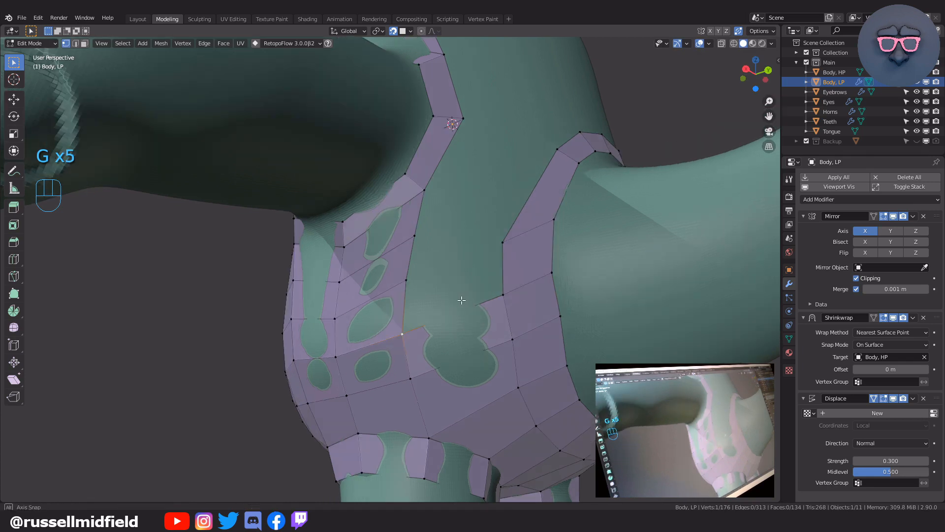
- Continue filling upward between the side strip and tail ring, snapping the new corner onto the ring
middle_click_drag(462, 299, 466, 293)
key("f")
left_click(466, 290)
key("g")
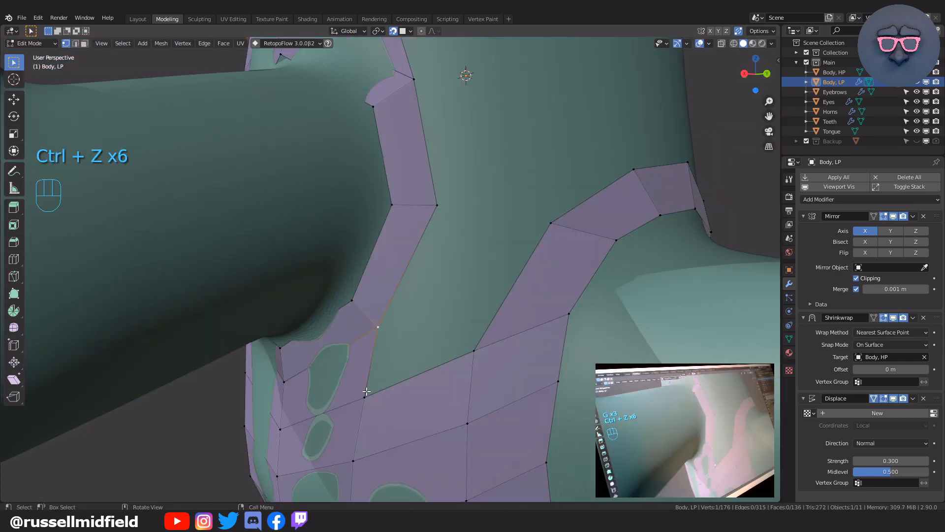
- Fill the face beneath the armpit between side strip and tail ring, and pull its upper tail ring vertices down
key("f")
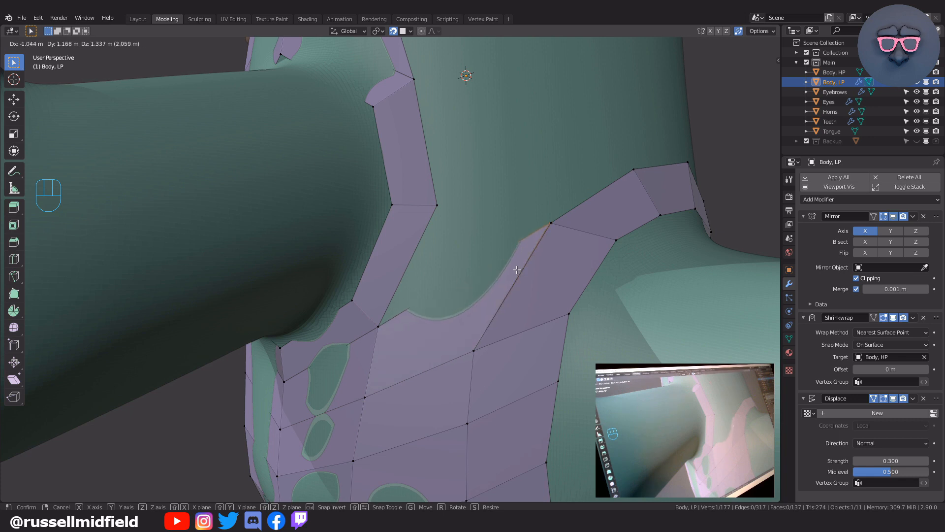
left_click(517, 269)
key("g")
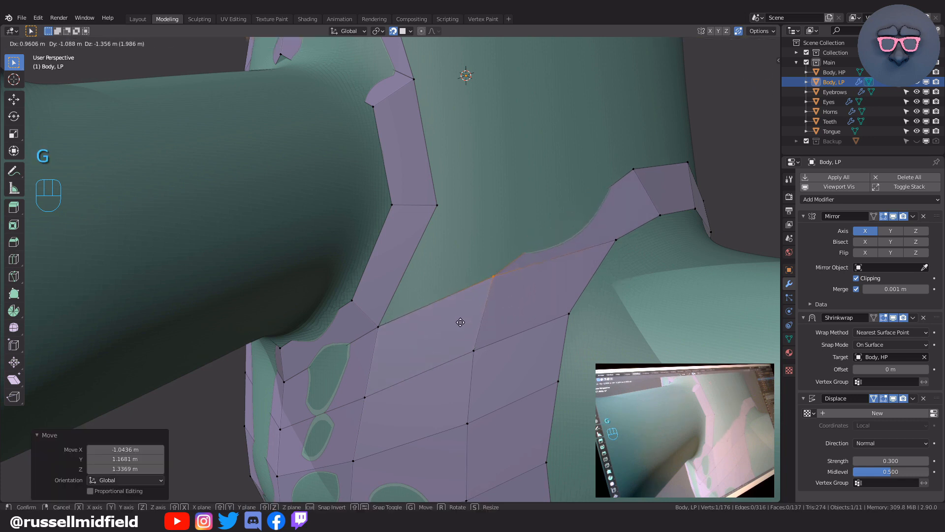
left_click(461, 322)
left_click(614, 243)
- Add a row of three faces from the strip behind the arm over the tail ring to the centre of the back
left_click(380, 329)
scroll(382, 340, "down", 2)
middle_click_drag(460, 279, 419, 275)
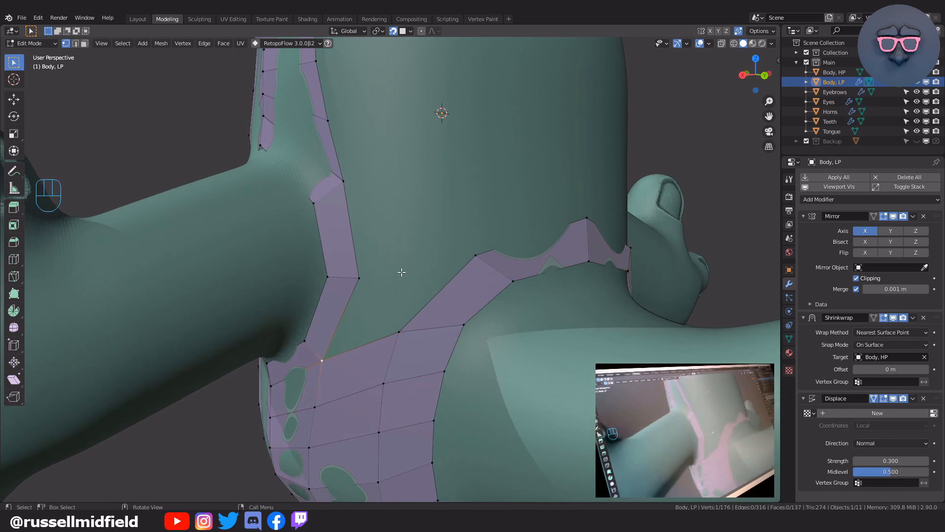
key("f")
left_click(364, 302)
scroll(364, 302, "down", 2)
middle_click_drag(364, 303, 340, 302)
left_click(316, 312)
key("f")
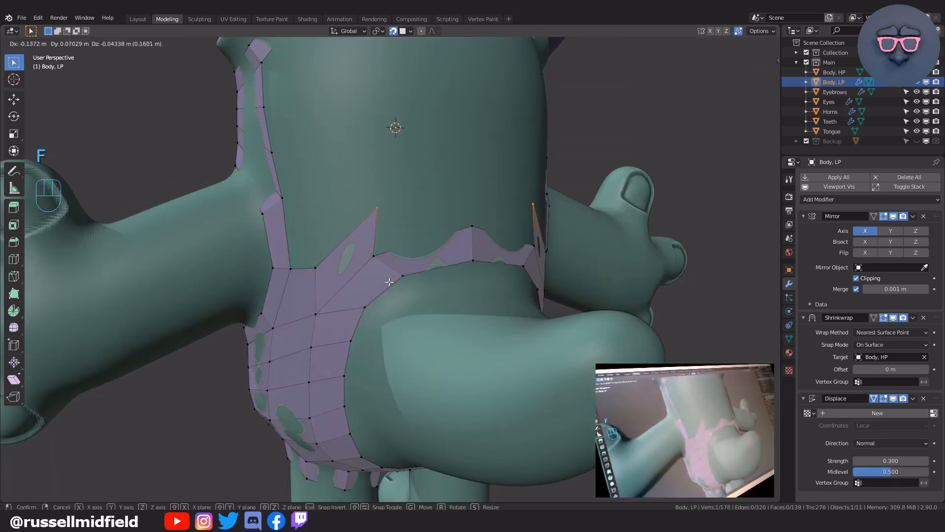
left_click(391, 293)
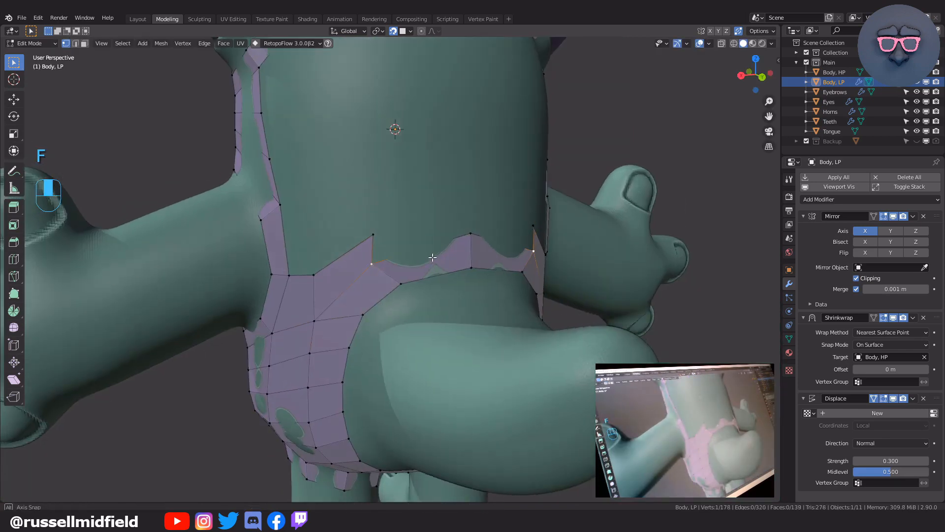
middle_click_drag(390, 293, 415, 262)
key("f")
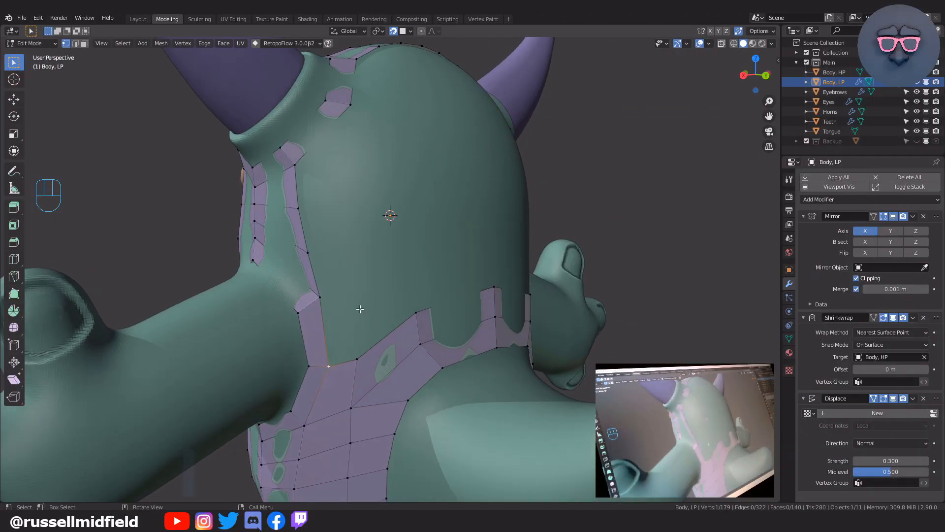
- Add a column of three faces up the back alongside the strip that runs from the arm ring towards the horn
key("f")
left_click(349, 269)
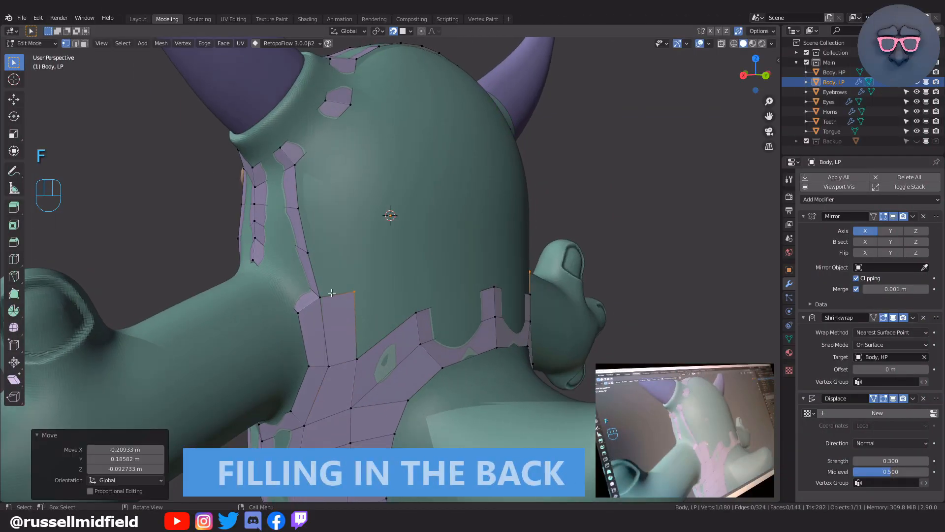
middle_click_drag(370, 264, 428, 273)
key("f")
left_click(364, 272)
key("f")
left_click(365, 253)
scroll(378, 269, "up", 3)
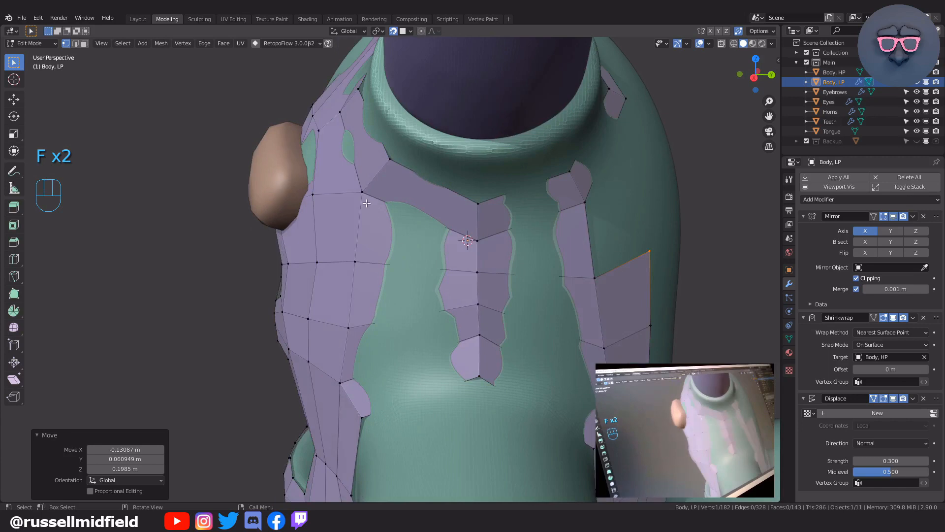
middle_click_drag(367, 203, 447, 243)
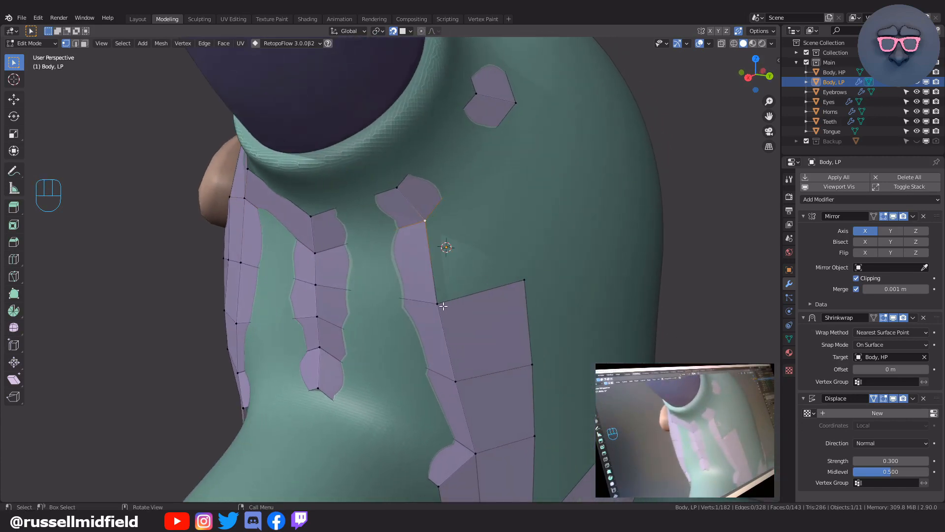
- Fill the top face of the side column on the back, level with the end of the strip below the horn
middle_click_drag(443, 305, 464, 298)
key("f")
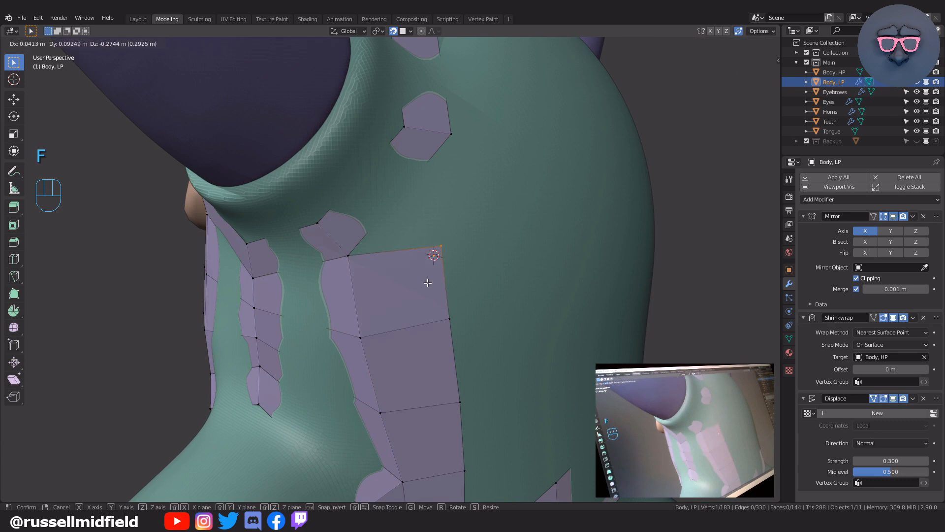
left_click(424, 279)
scroll(425, 279, "down", 2)
middle_click_drag(425, 279, 301, 278)
- Add four more faces across the back, working up from the tail ring between the side columns and the centre strip
left_click(311, 370)
key("f")
left_click(385, 321)
key("f")
left_click(399, 305)
key("f")
left_click(300, 282)
middle_click_drag(328, 310, 321, 266)
key("f")
left_click(356, 303)
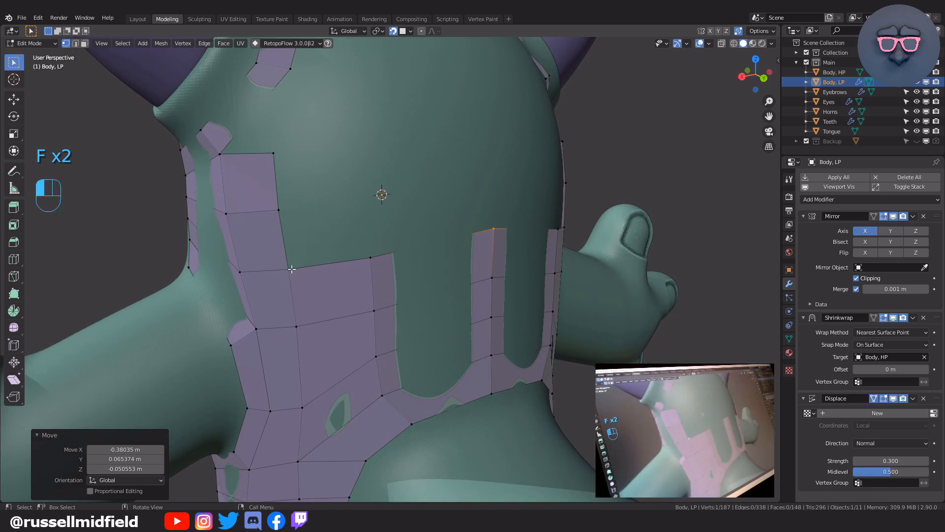
- Fill four more faces upward on the back until the central rows reach the height of the side columns
key("f")
left_click(307, 258)
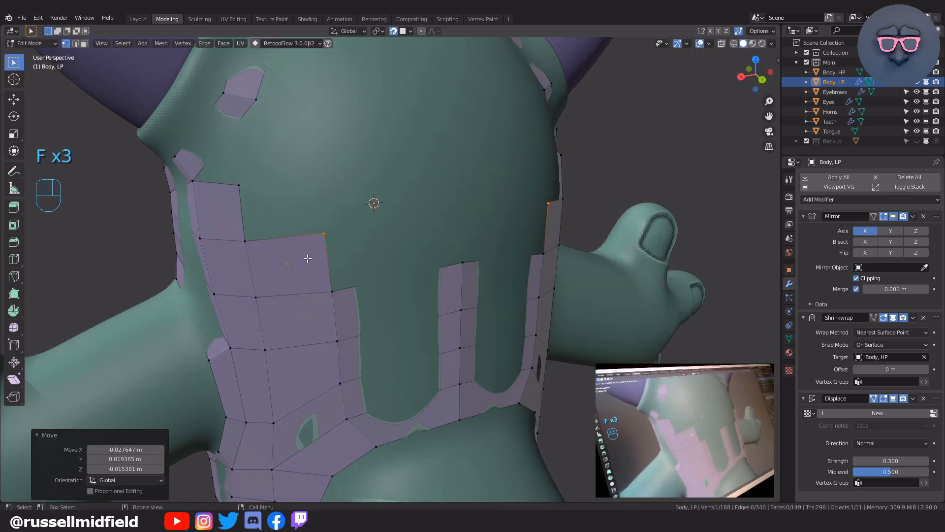
middle_click_drag(335, 290, 286, 252)
key("f")
left_click(339, 270)
left_click(322, 257)
key("f")
left_click(335, 245)
left_click(338, 265)
key("f")
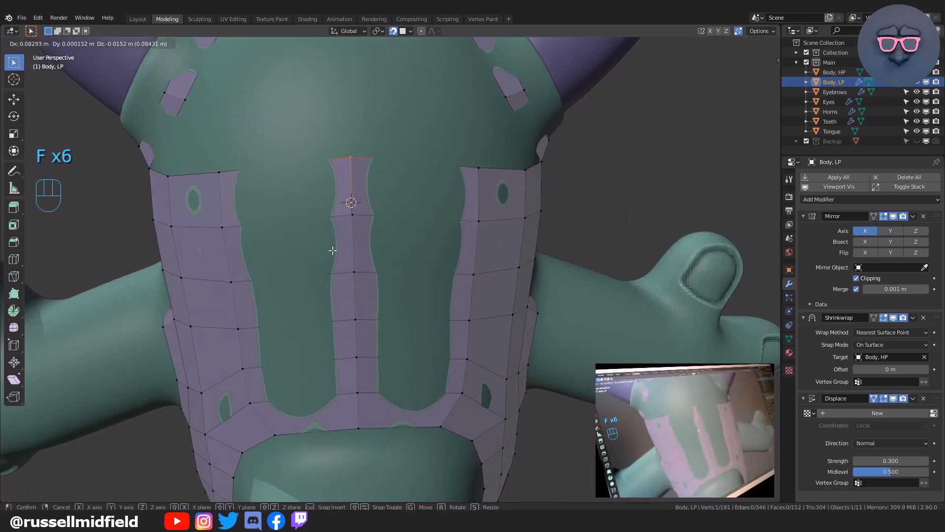
left_click(330, 251)
- Extrude the top central edge of the back upward and bridge it with a face to the strip across the head
scroll(381, 286, "down", 2)
middle_click_drag(425, 241, 418, 281)
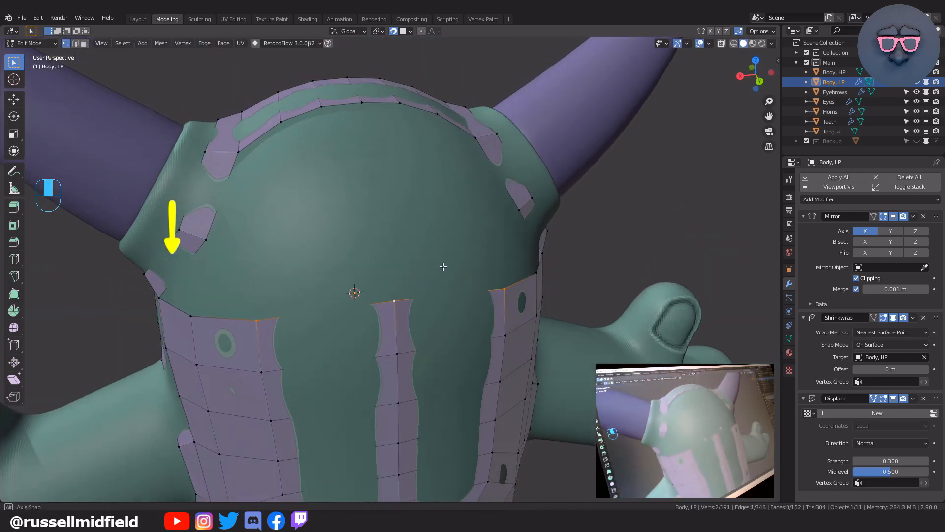
scroll(441, 267, "up", 1)
key("e")
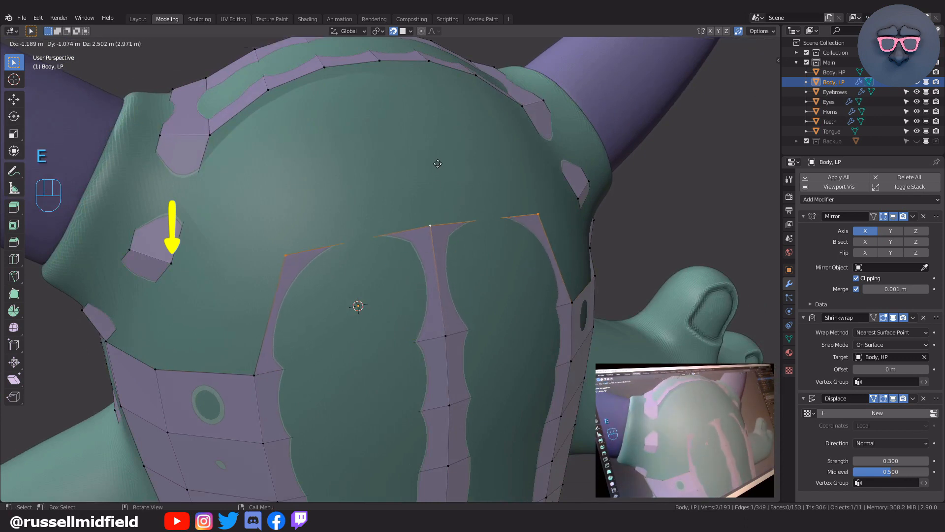
left_click(437, 154)
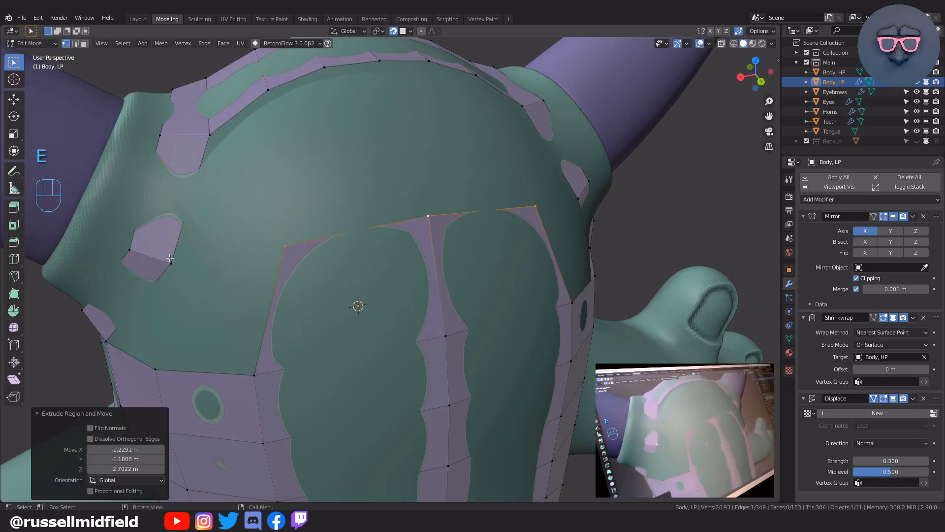
middle_click_drag(308, 242, 332, 279)
left_click(400, 379, "shift")
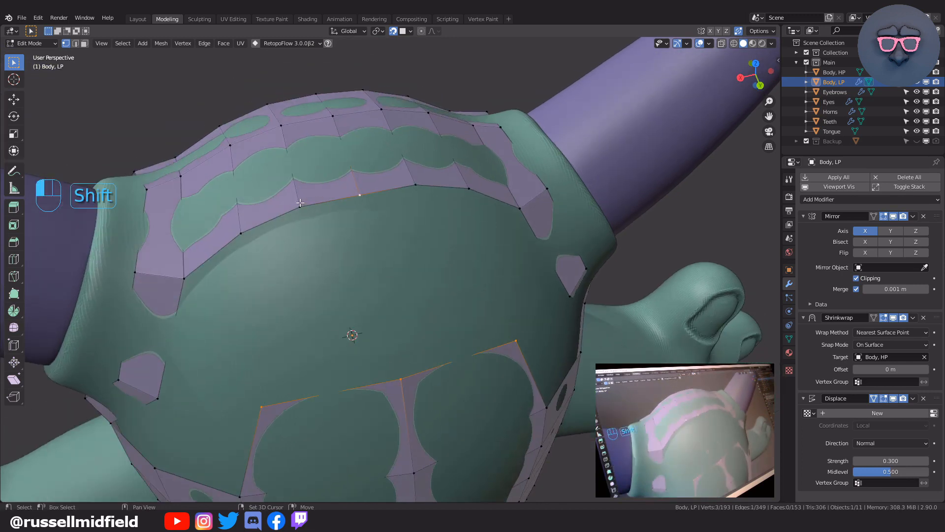
key("f")
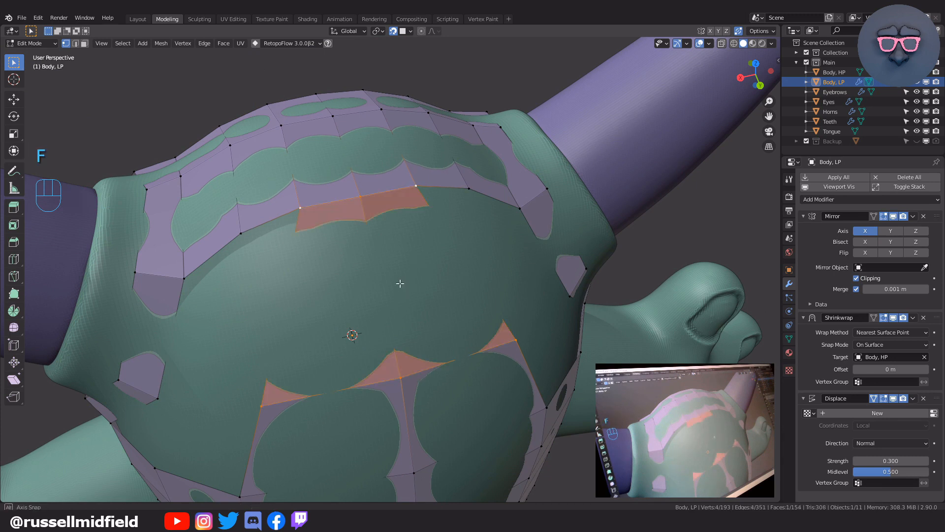
middle_click_drag(399, 283, 274, 272)
- Fill a face from the upper side row of the back to the small patch behind the horn and place its corner
left_click(159, 315)
scroll(281, 310, "down", 2)
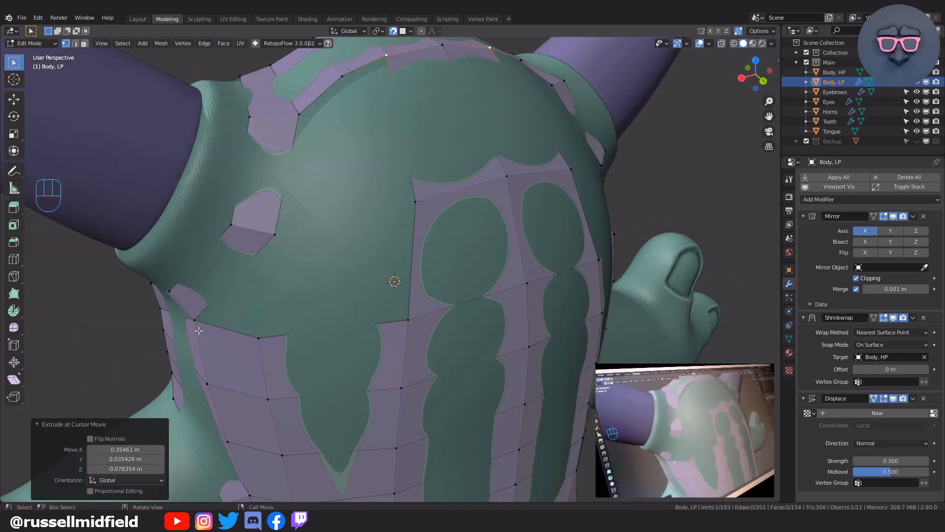
left_click(196, 321)
middle_click_drag(272, 317, 272, 322)
key("f")
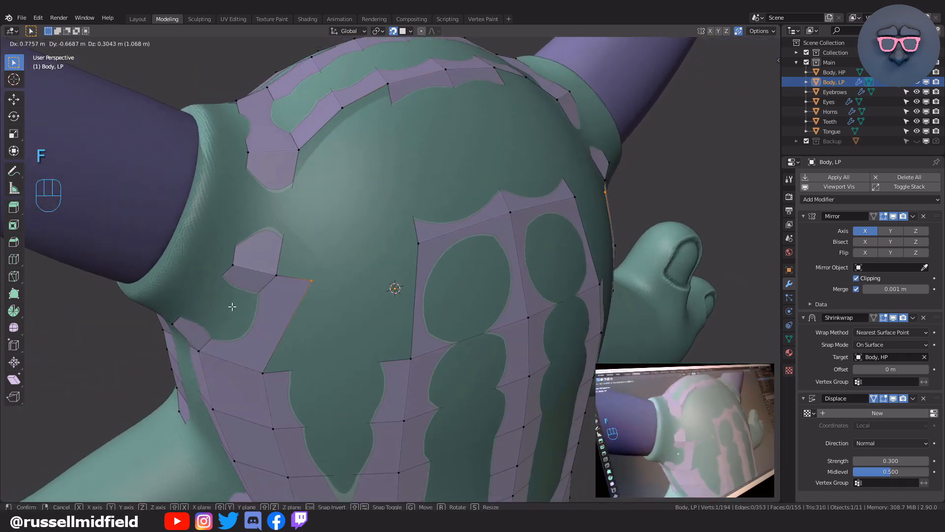
left_click(234, 305)
- Fill the adjoining face towards the back's centre and snap its new corner onto the central patch
left_click(264, 373)
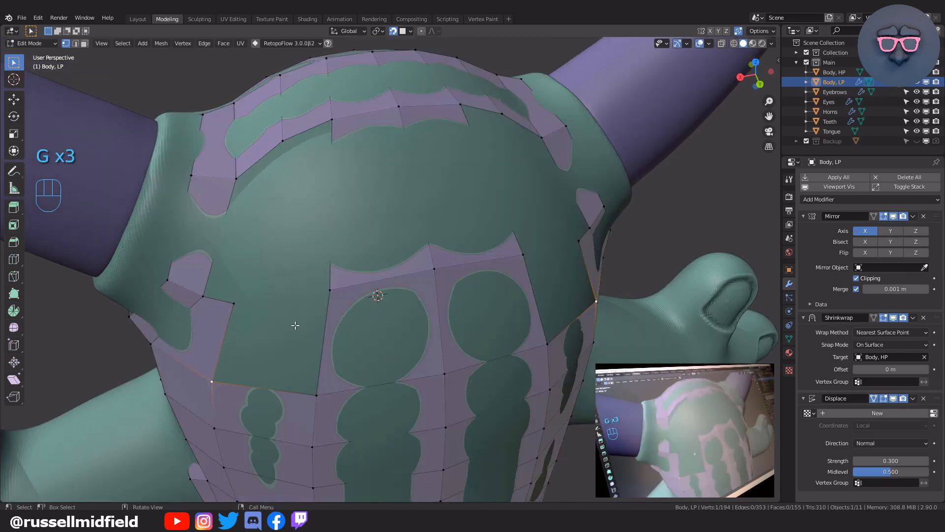
key("f")
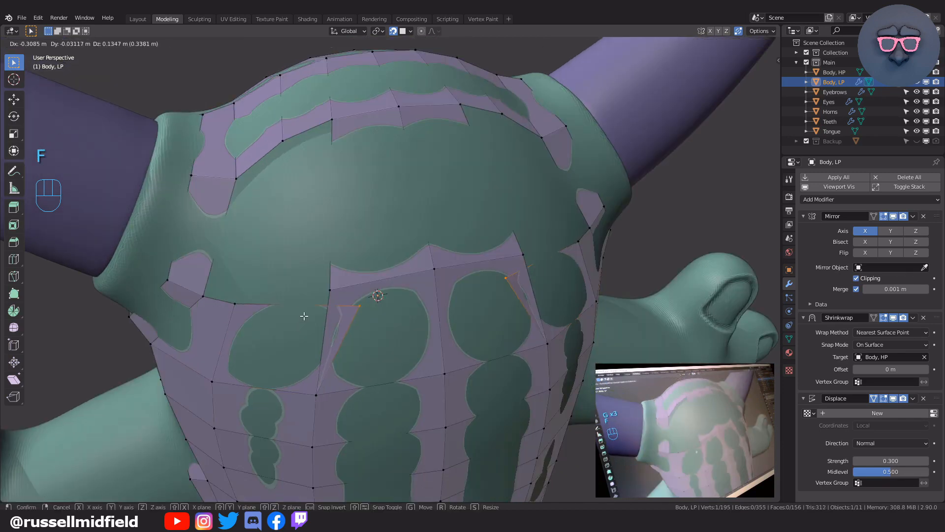
left_click(277, 303)
key("g")
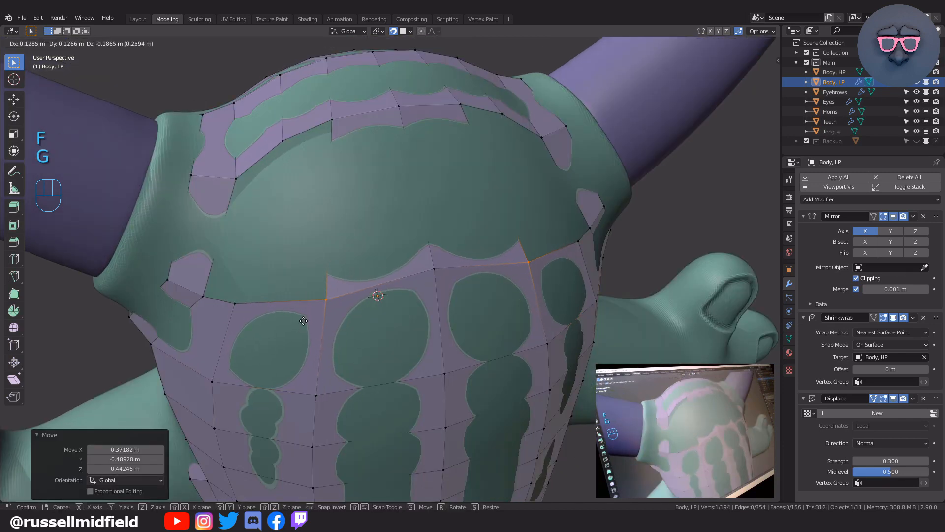
- Extrude one edge of the horn-base ring up to the rim of the horn stump
middle_click_drag(409, 276, 414, 293)
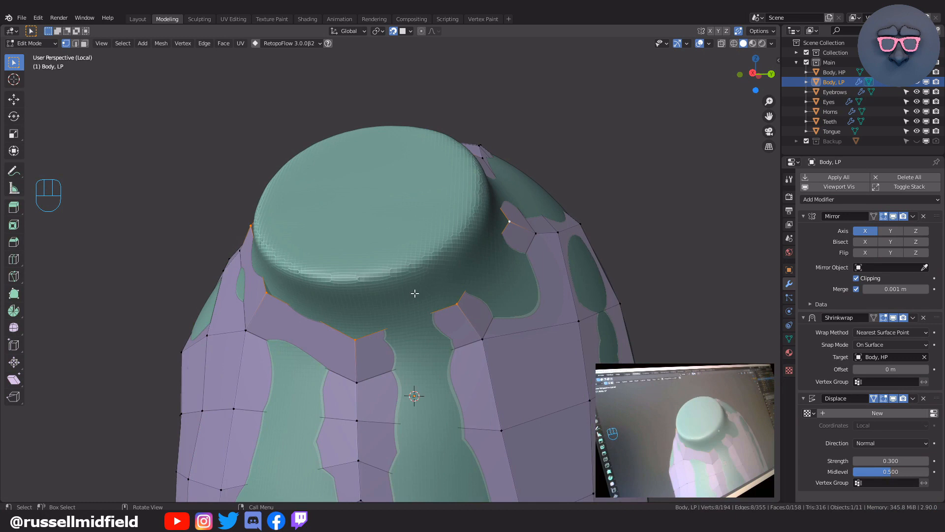
left_click(366, 332)
left_click(458, 308, "shift")
key("e")
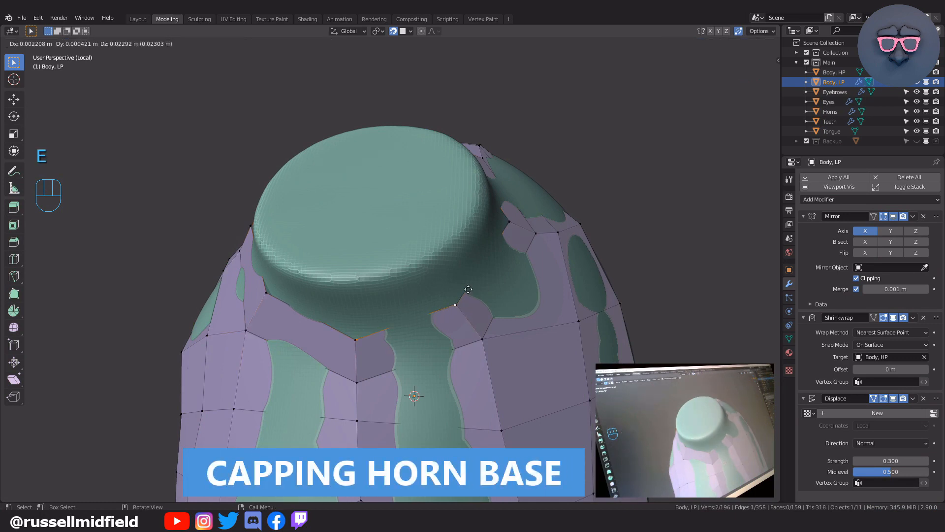
left_click(464, 244)
key("g")
left_click(464, 242)
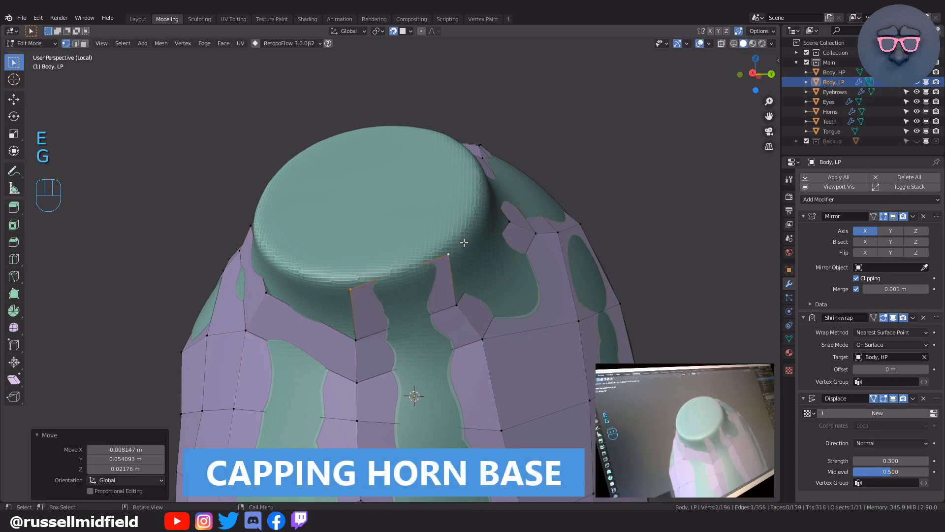
- Adjust the two extruded vertices individually so they sit along the horn stump's rim
left_click(449, 255)
key("g")
left_click(444, 259)
left_click(352, 287)
key("g")
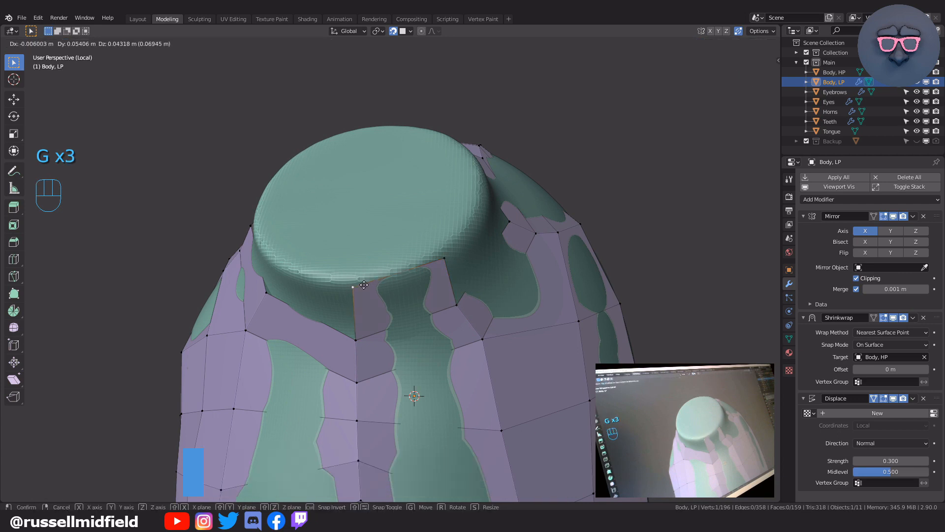
left_click(363, 284)
- Fill the next three faces around the horn base between the ring and the stump's rim
middle_click_drag(453, 271, 350, 300)
left_click(332, 309)
middle_click_drag(370, 266, 350, 291)
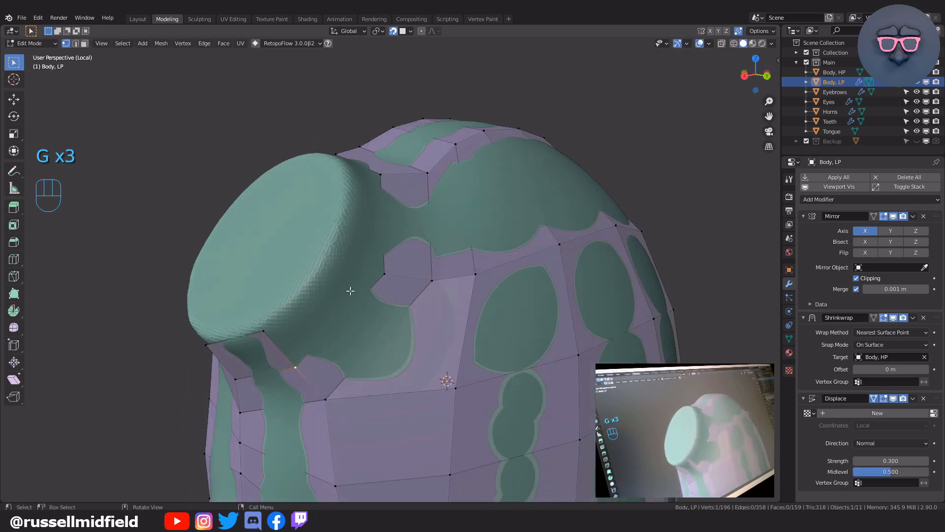
key("f")
left_click(323, 294)
left_click(384, 275)
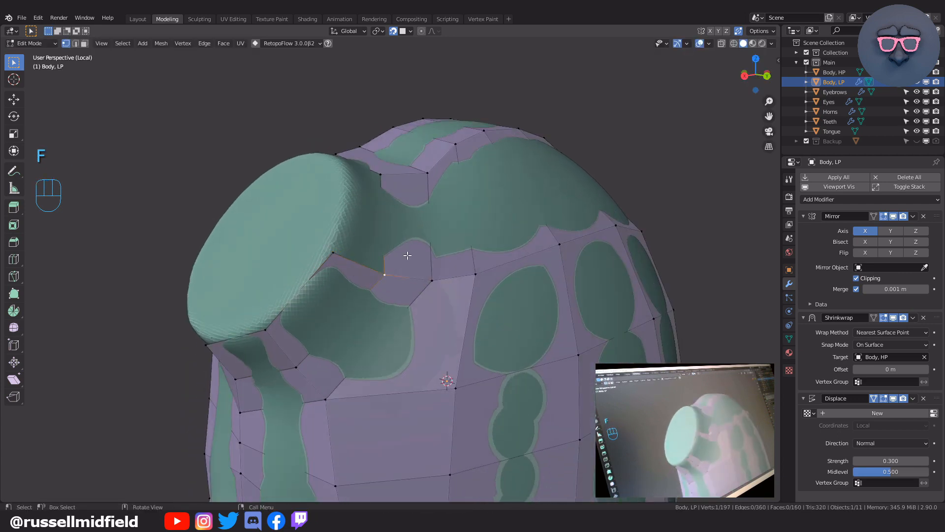
middle_click_drag(408, 255, 434, 253)
key("f")
left_click(356, 248)
left_click(394, 291)
key("f")
left_click(422, 288)
- Fill the remaining four faces around the horn base to bring the rim loop back to its starting edge
left_click(397, 264)
key("f")
left_click(429, 265)
left_click(412, 226)
key("f")
left_click(465, 266)
left_click(449, 285)
key("f")
left_click(503, 307)
key("f")
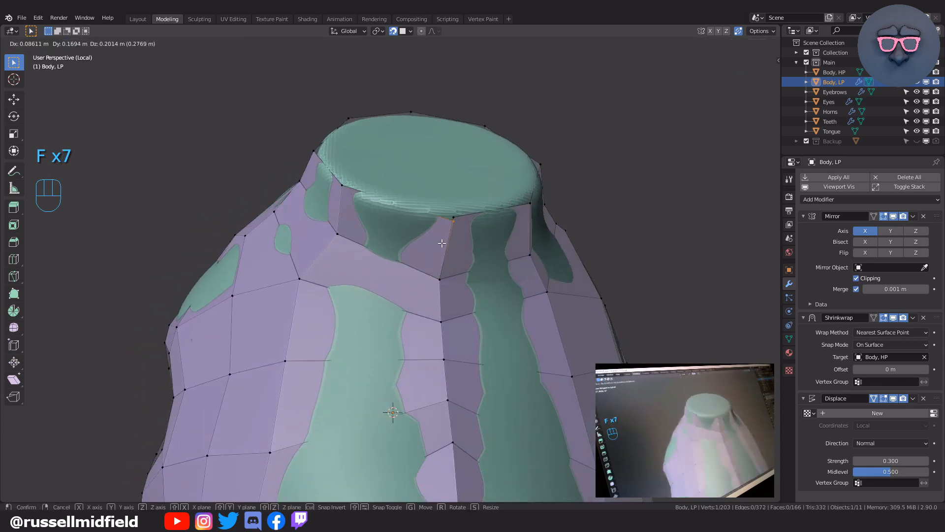
left_click(440, 238)
- Bring the last rim vertex onto the neighbouring open one and merge the pair at center
left_click(454, 261)
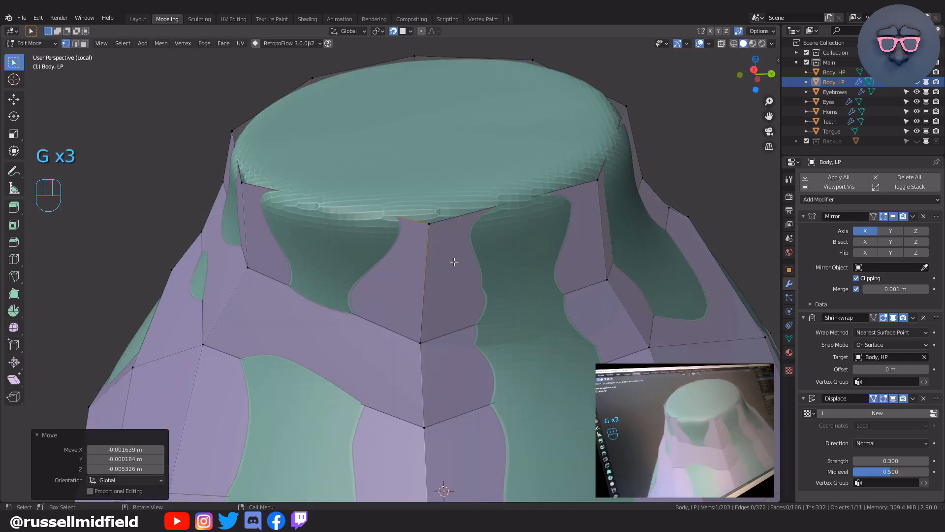
key("g")
left_click(453, 261)
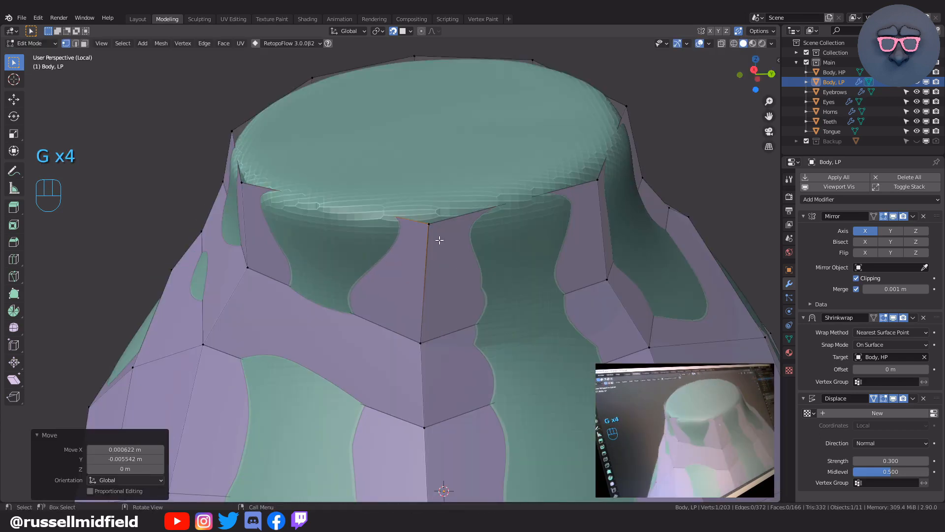
left_click(430, 225, "shift")
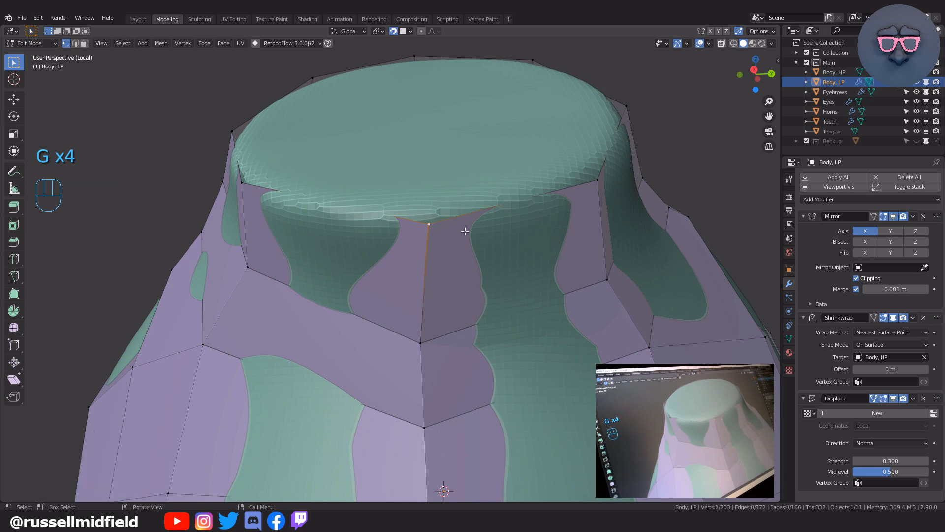
key("m")
left_click(465, 232)
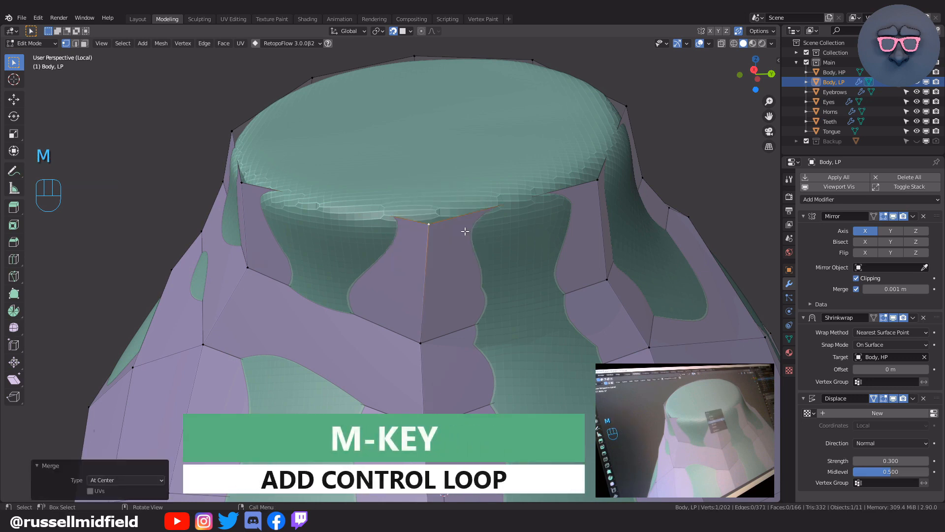
- Reposition the merged vertex along the lower edge of the horn stump's rim
key("g")
left_click(475, 231)
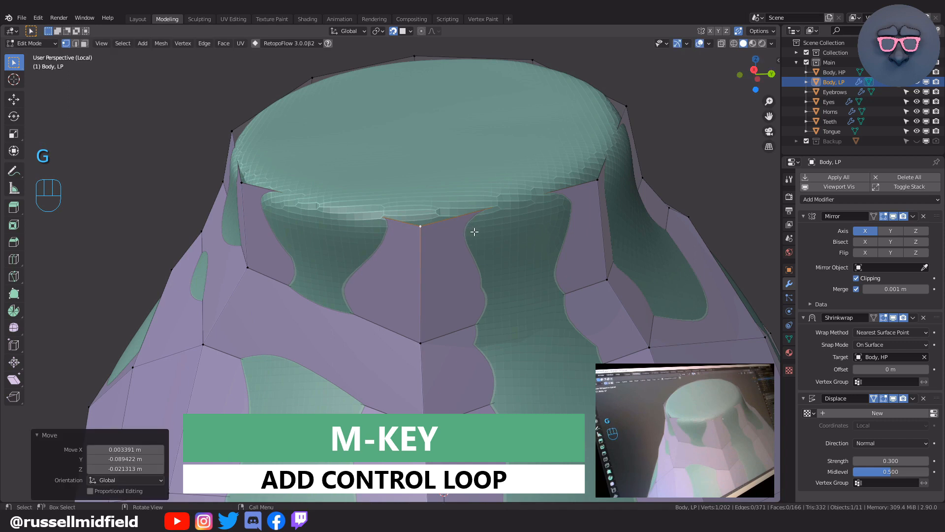
middle_click_drag(473, 232, 477, 277)
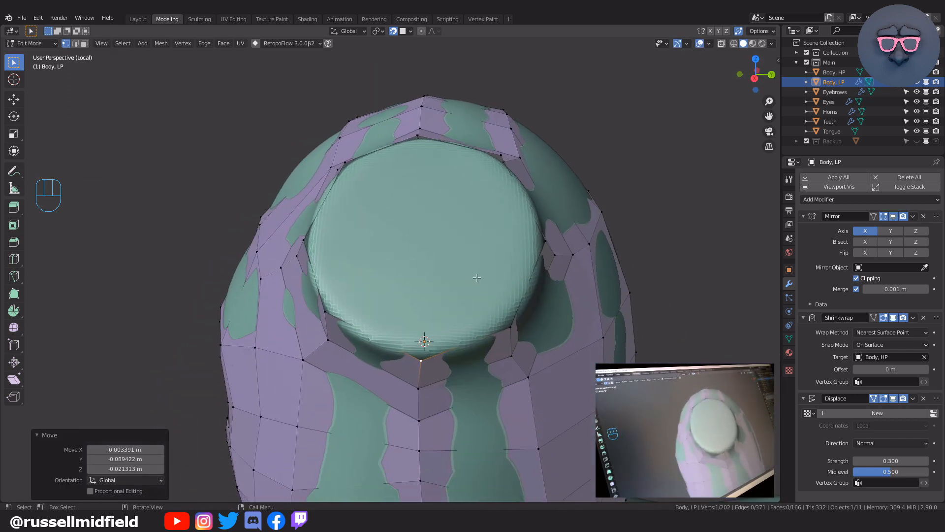
key("g")
left_click(430, 346)
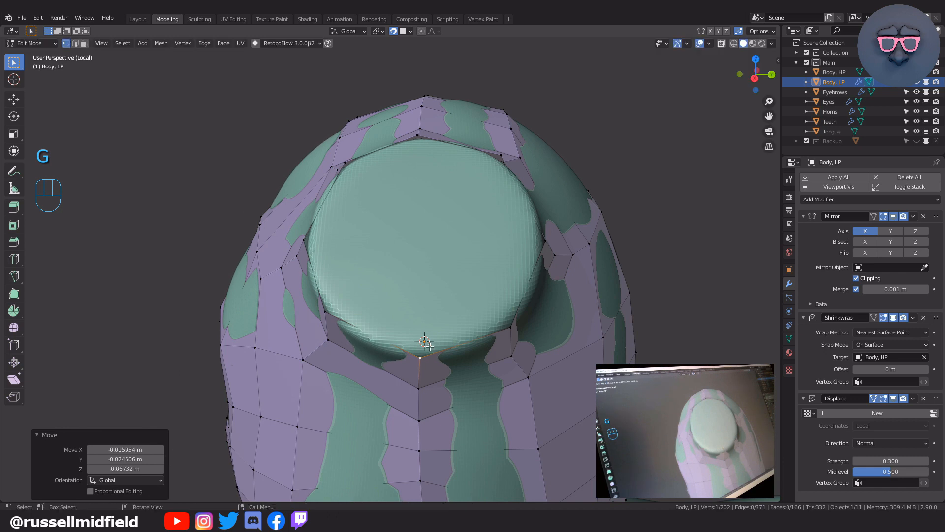
- Extrude the two lower rim edges up over the horn stump, scale the new edges to about 0.59 and reposition them
left_click(358, 322, "shift")
left_click(507, 326, "shift")
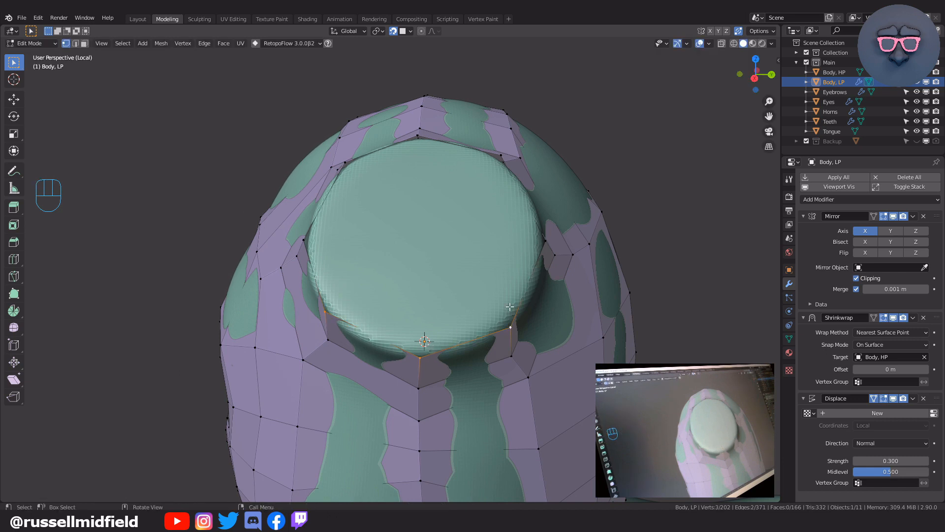
key("e")
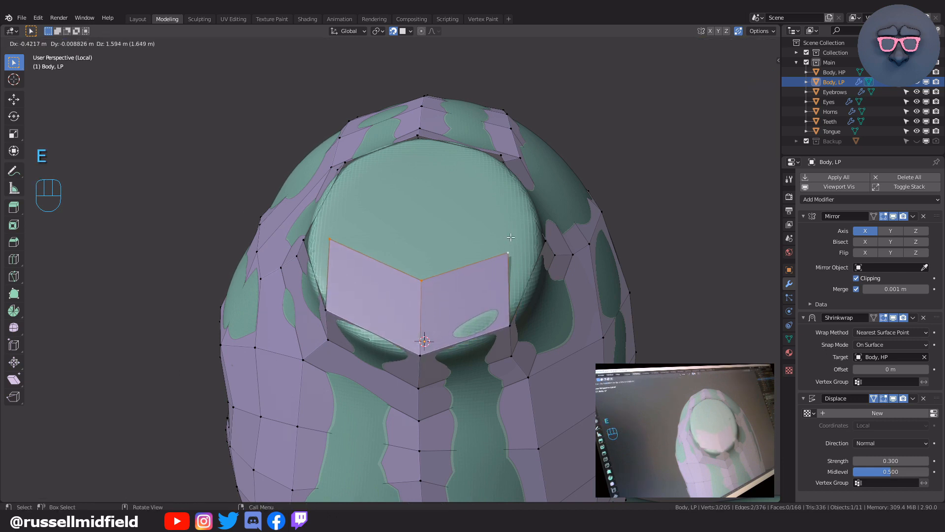
left_click(515, 246)
key("s")
left_click(488, 240)
key("g")
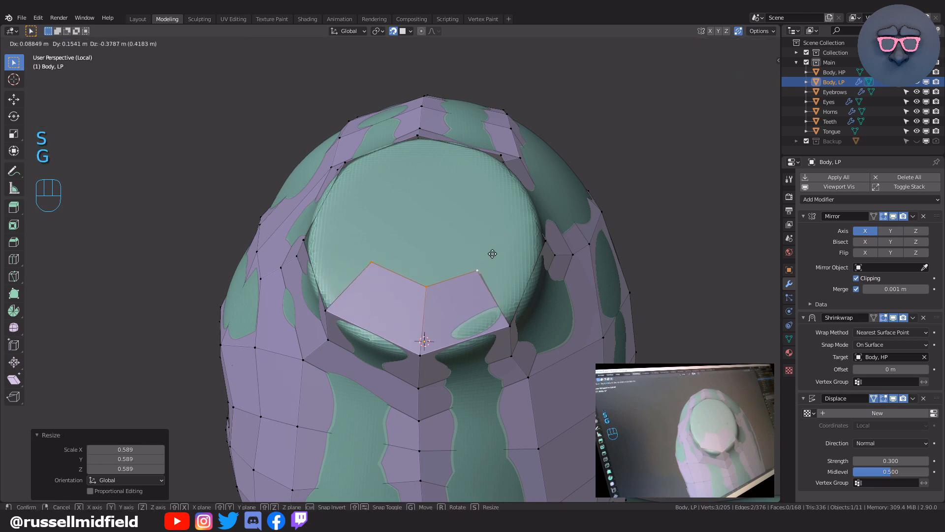
left_click(482, 239)
middle_click_drag(475, 230, 477, 242)
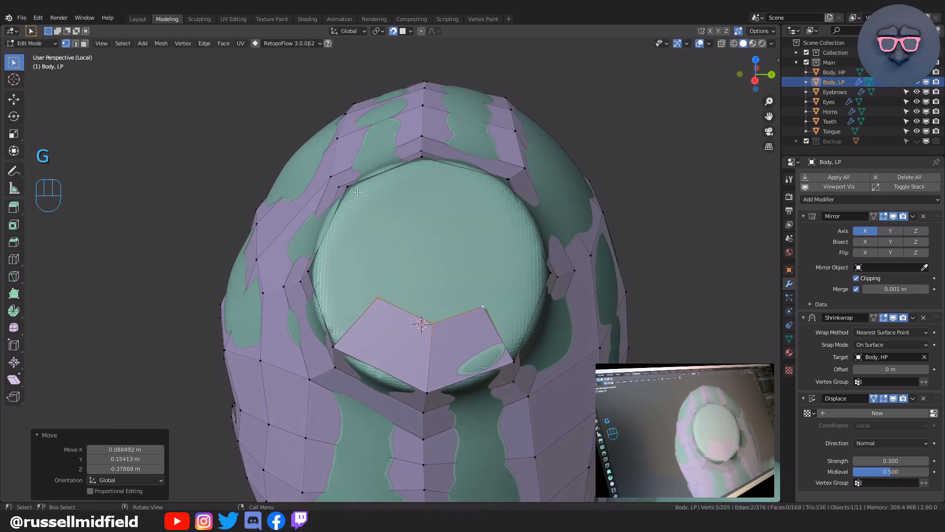
- Extrude the two upper rim edges down over the horn stump, scale the new edges to about 0.64 and reposition them
left_click(349, 191)
middle_click_drag(397, 197, 422, 221)
left_click(439, 199, "shift")
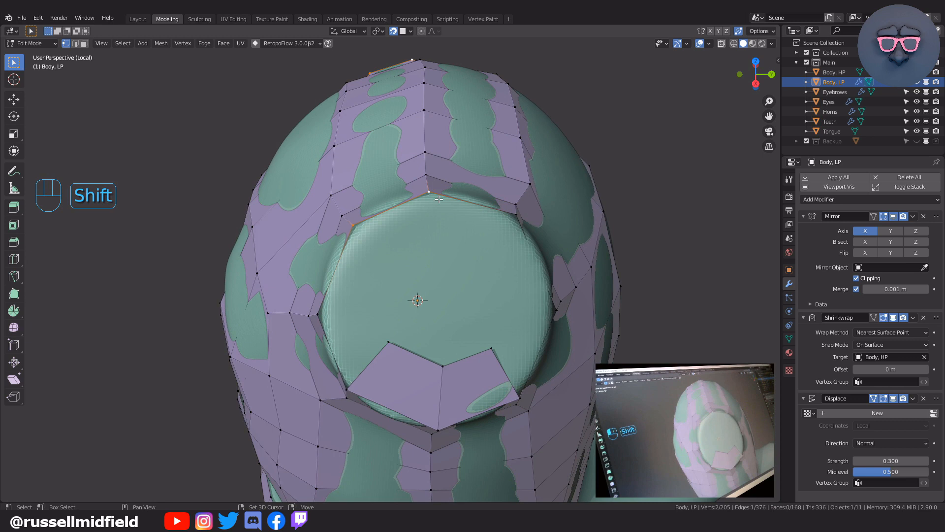
left_click(511, 217, "shift")
key("e")
left_click(543, 271)
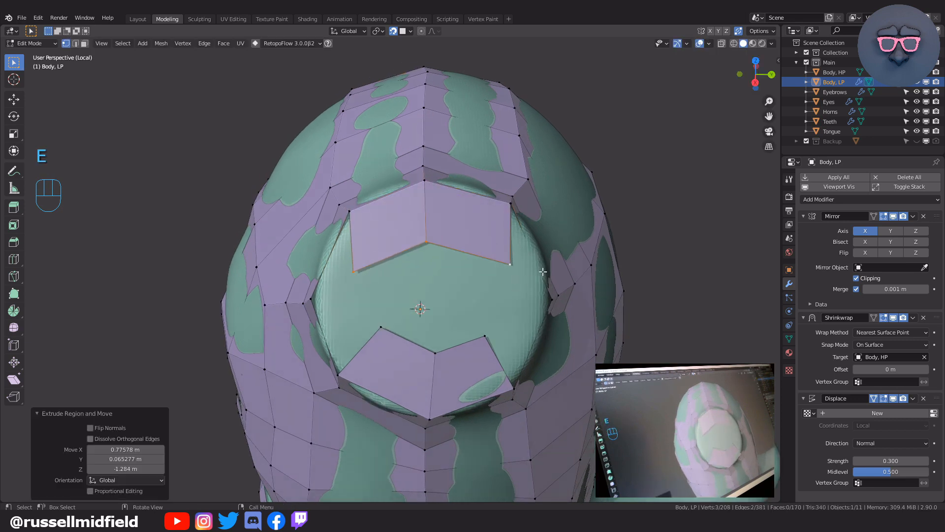
key("s")
left_click(509, 273)
key("g")
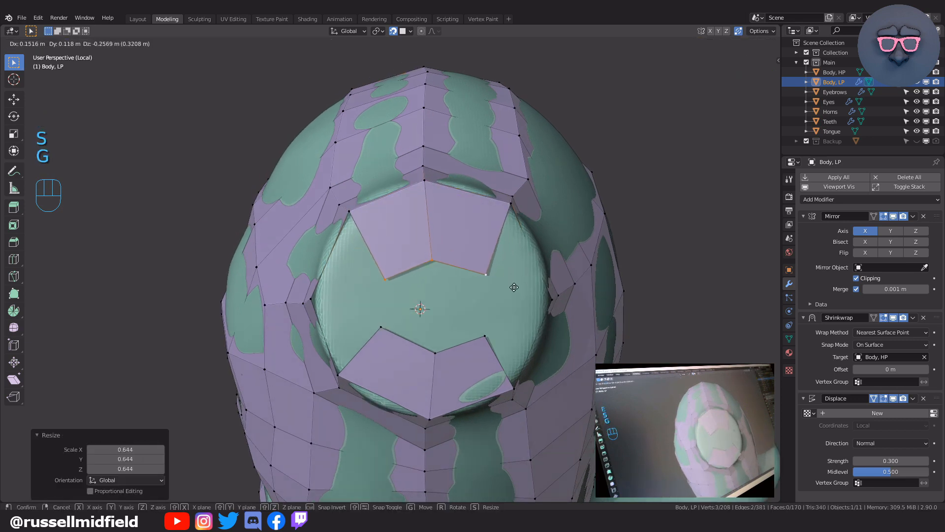
left_click(514, 287)
- Fill the two middle faces between the upper and lower extruded strips on the horn stump
left_click(387, 331)
left_click(433, 349, "shift")
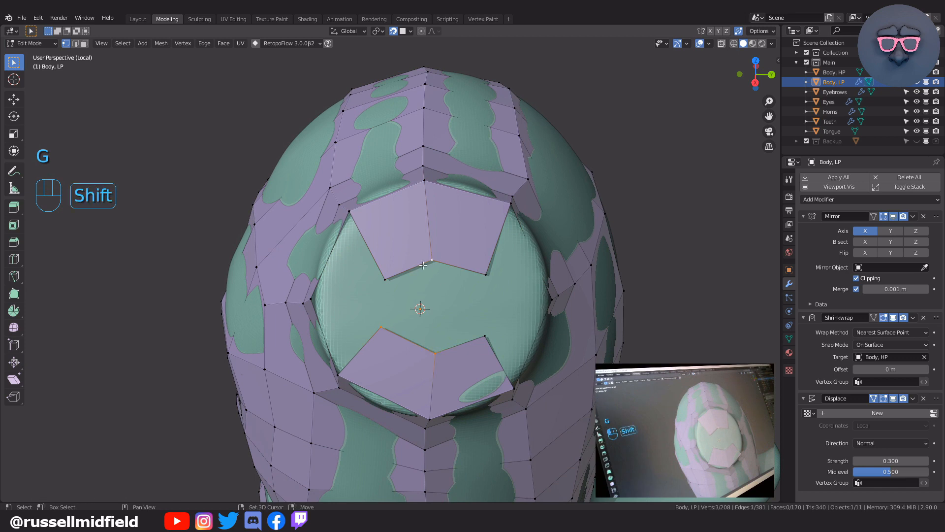
key("f")
left_click(437, 344, "shift")
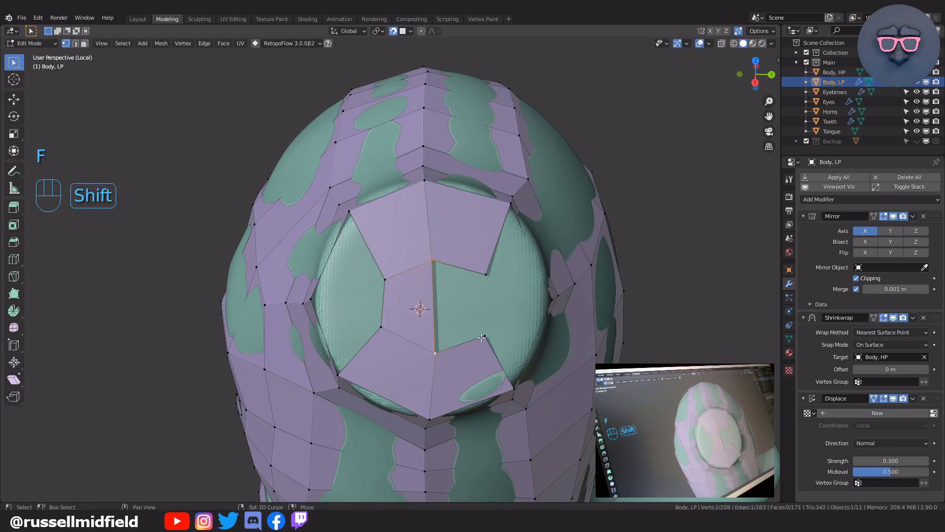
key("f")
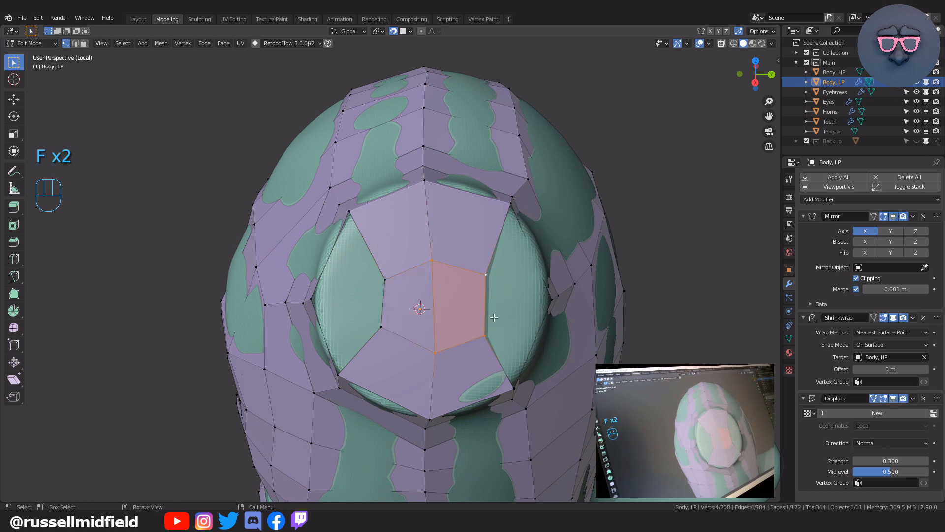
- Add a centered loop cut horizontally across the two middle faces of the horn cap
key("ctrl+r")
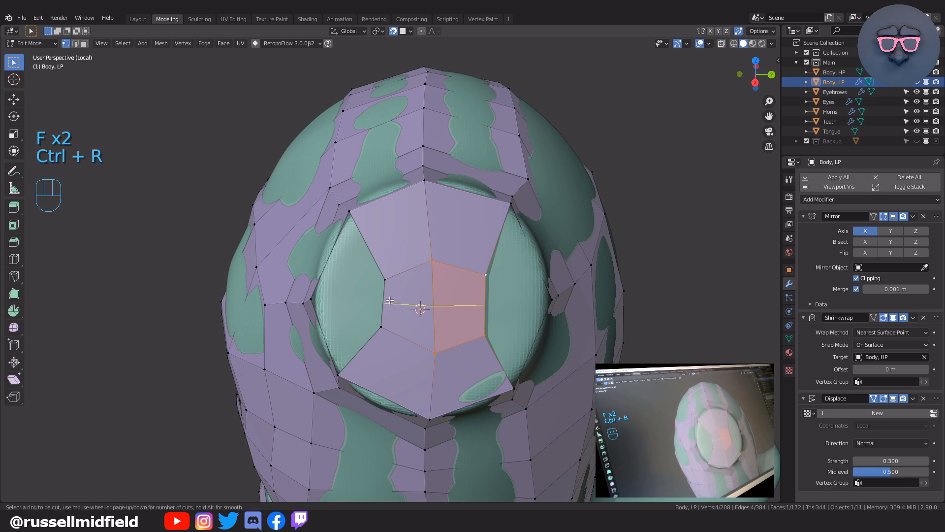
left_click(390, 300)
right_click(390, 301)
key("g")
left_click(439, 301)
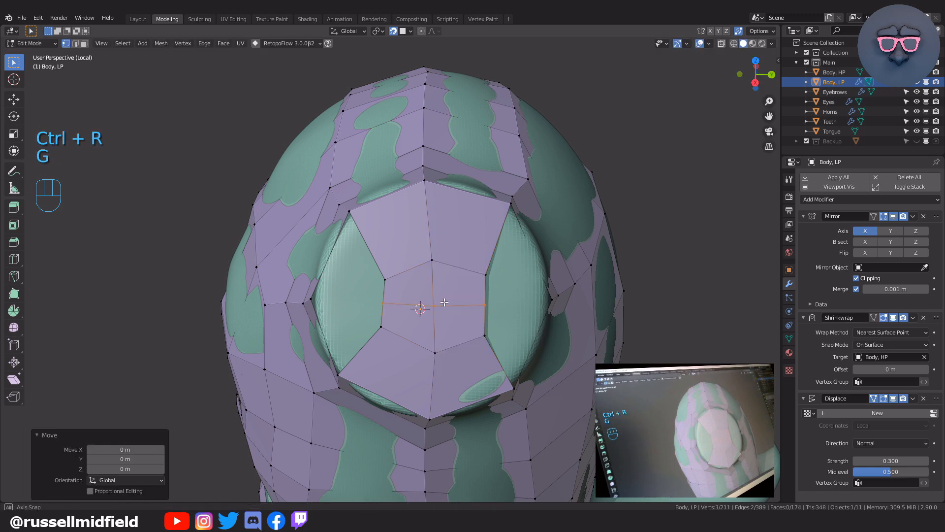
- Fill the two faces on each side of the horn cap to close the remaining gaps to the rim
middle_click_drag(439, 302, 460, 302)
left_click(381, 212)
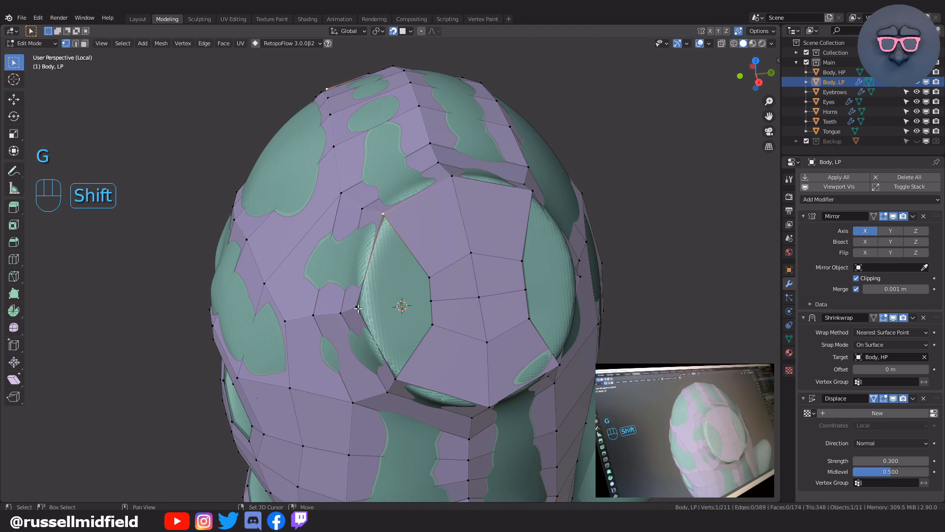
left_click(430, 278, "shift")
key("f")
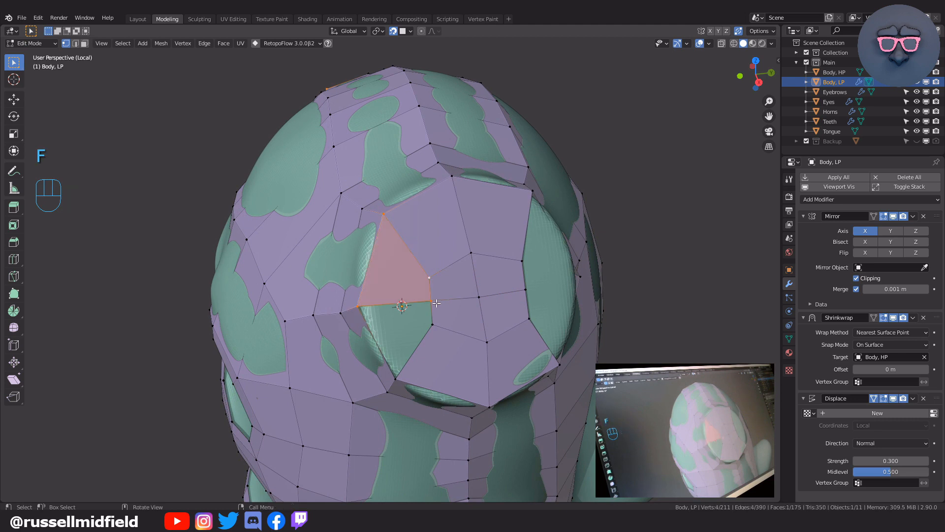
left_click(434, 322, "shift")
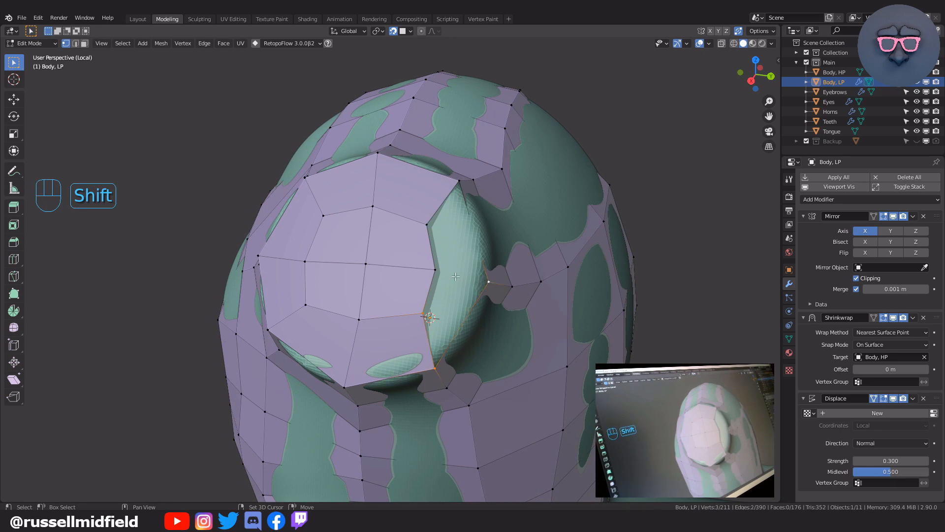
key("f")
middle_click_drag(439, 272, 435, 261)
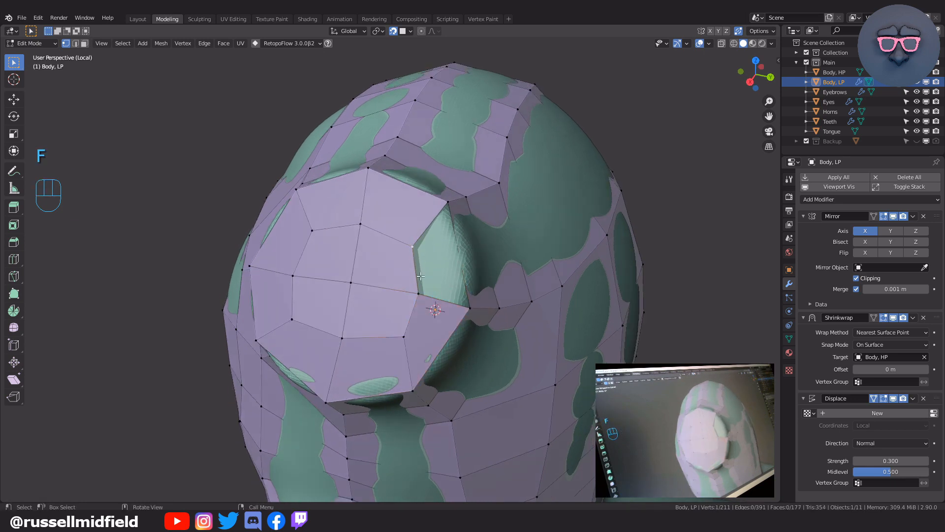
left_click(420, 293, "shift")
key("f")
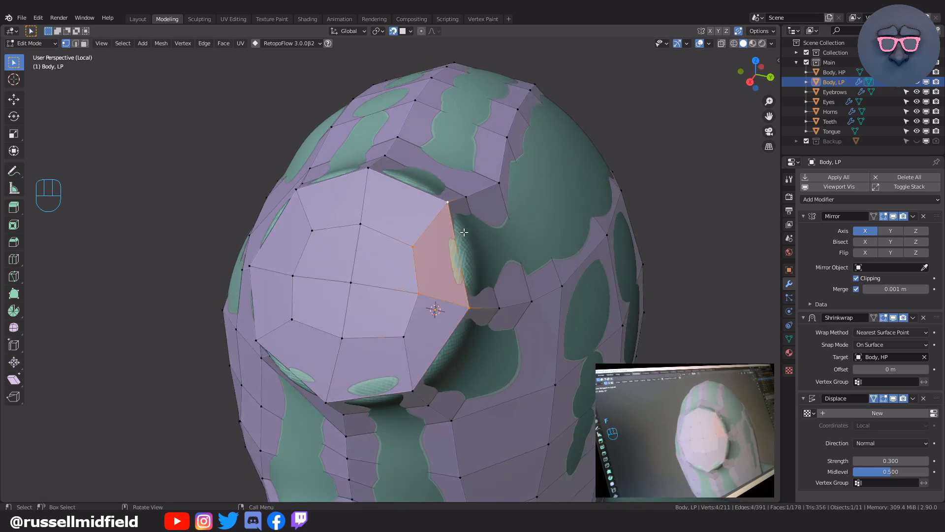
- Select the eye socket's border loop in front view and extrude it inward twice, scaling the first ring to about 0.8 and moving it slightly
key("alt+a")
key("KP_1")
scroll(467, 267, "up", 2)
scroll(468, 268, "up", 2)
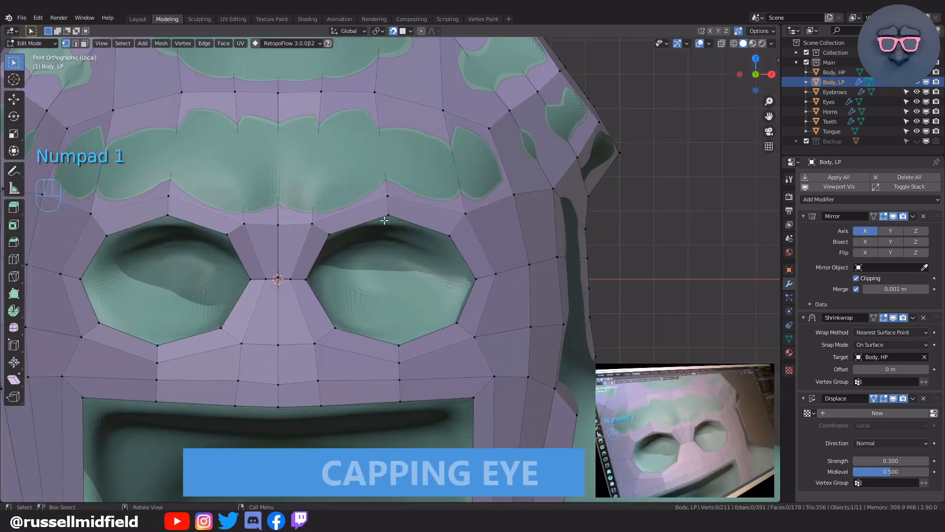
left_click(384, 220, "alt")
scroll(446, 226, "up", 2)
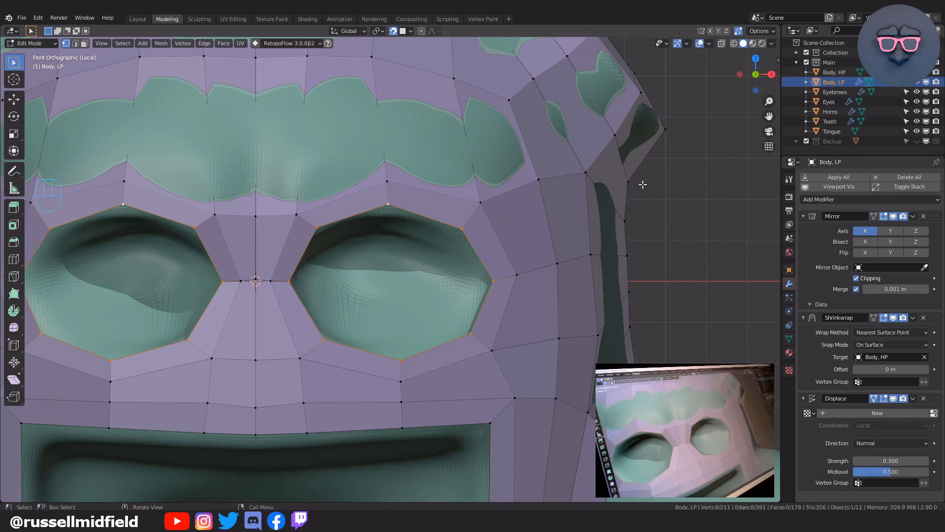
key("e")
key("s")
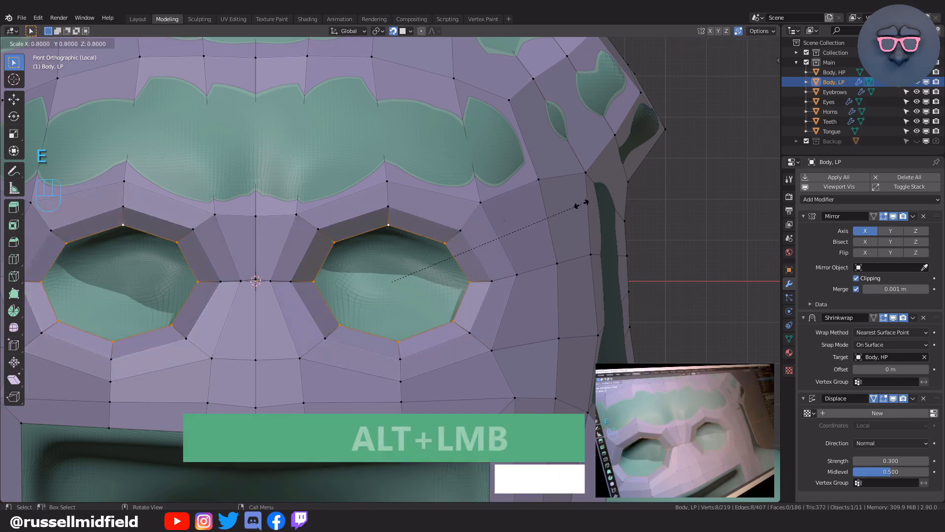
left_click(582, 205)
key("g")
left_click(590, 201)
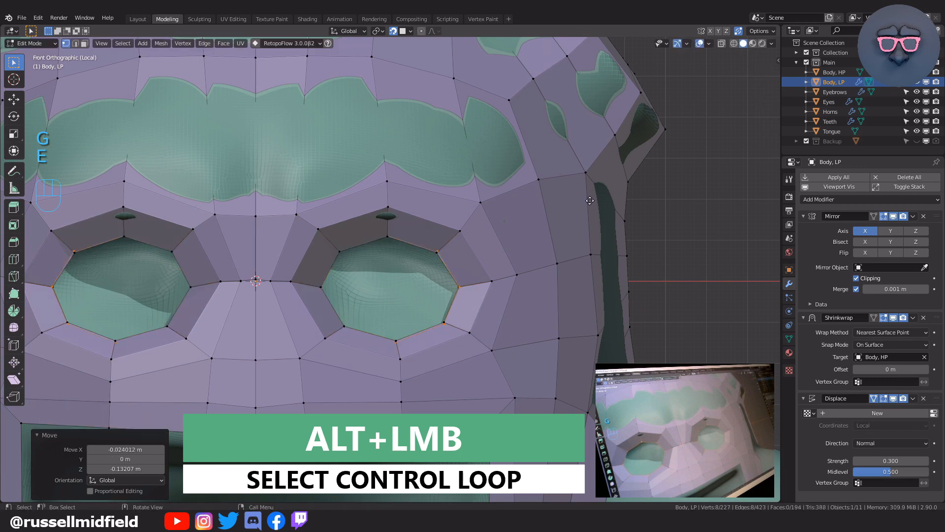
key("e")
key("s")
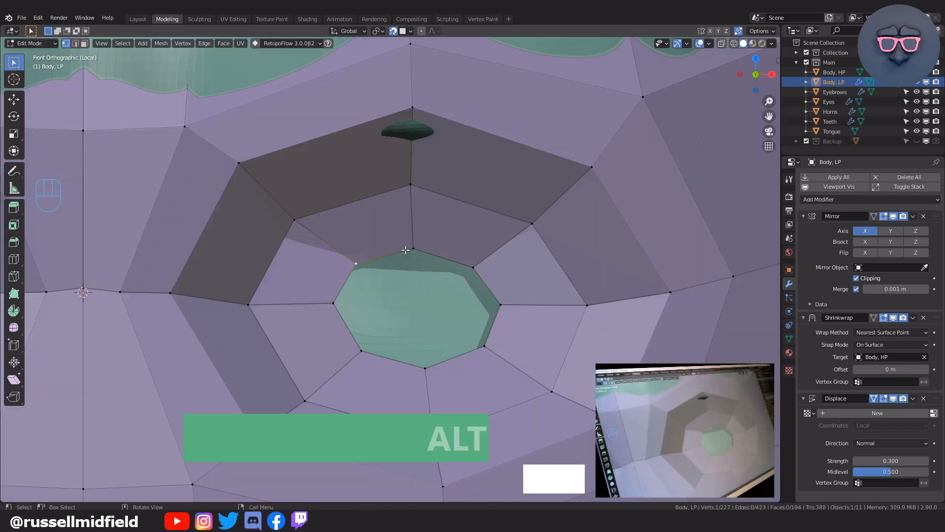
- Extrude the two upper edges of the eye opening down into the hole, scale them to about 0.62 and reposition them
left_click(412, 249, "shift")
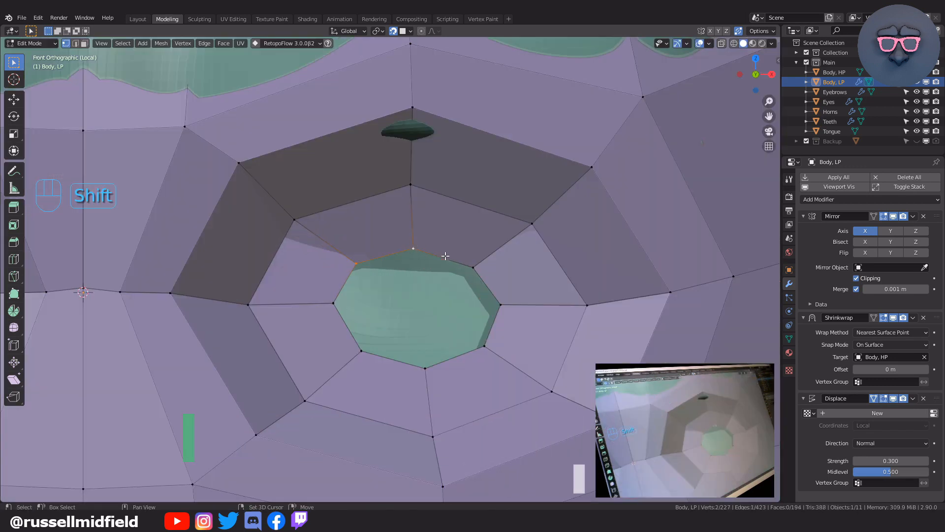
key("e")
left_click(515, 295)
key("s")
left_click(482, 278)
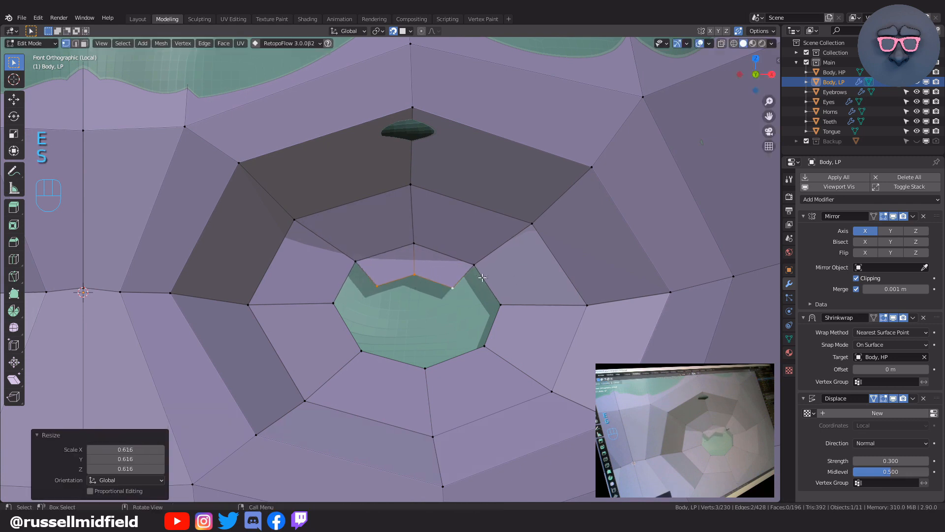
key("g")
left_click(485, 283)
- Extrude the two lower edges of the eye opening up into the hole, scale them narrower and reposition them
left_click(360, 350)
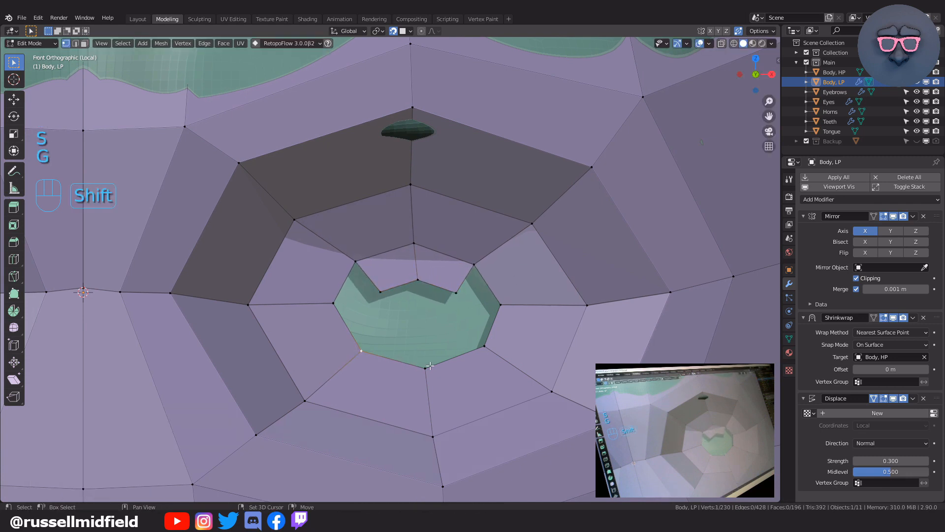
key("e")
left_click(529, 295)
key("s")
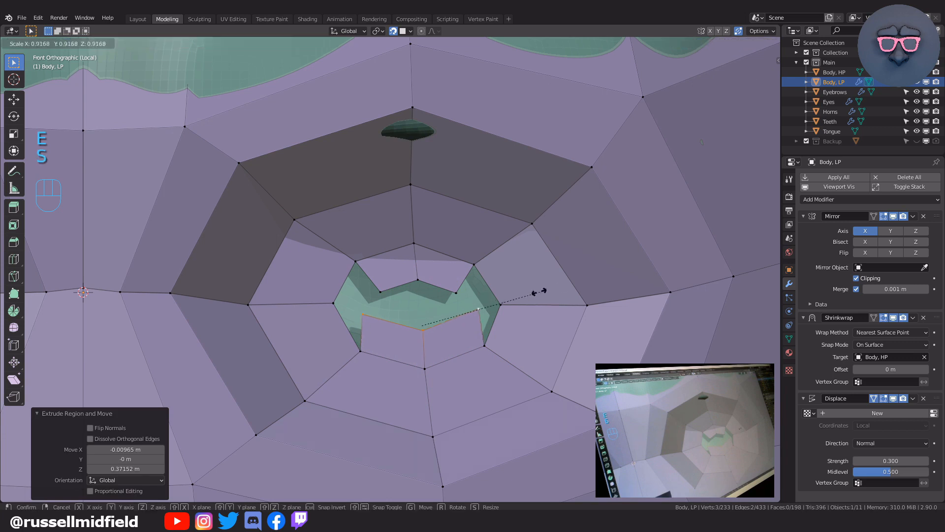
left_click(498, 296)
key("g")
left_click(501, 301)
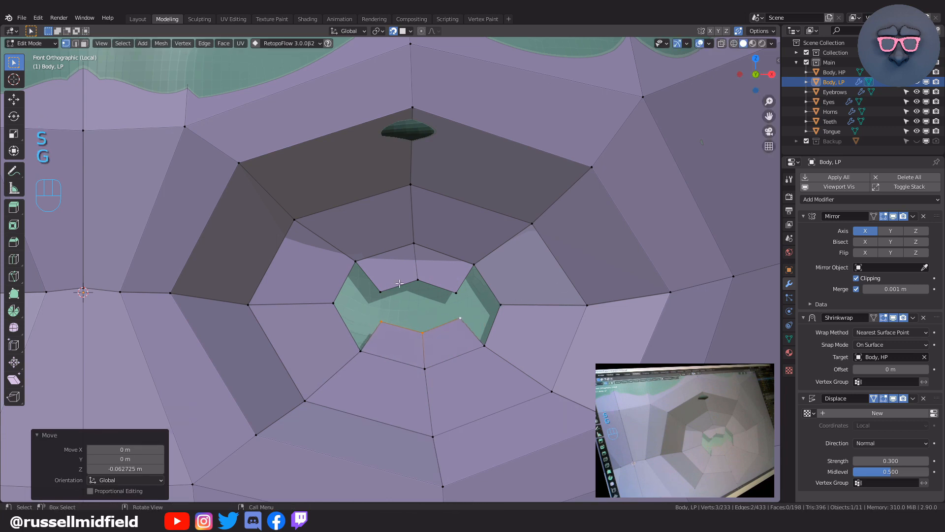
- Fill the two middle faces between the upper and lower strips inside the eye opening
left_click(399, 284)
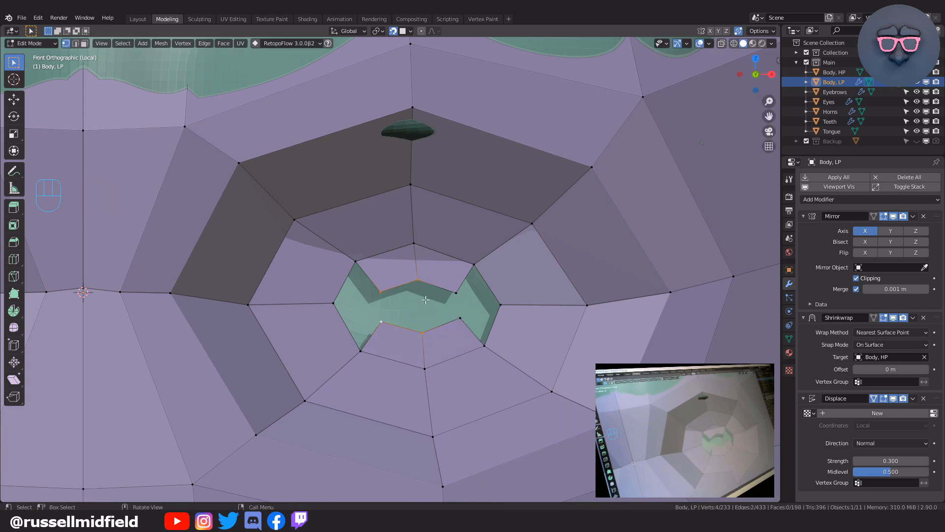
key("f")
left_click(418, 280)
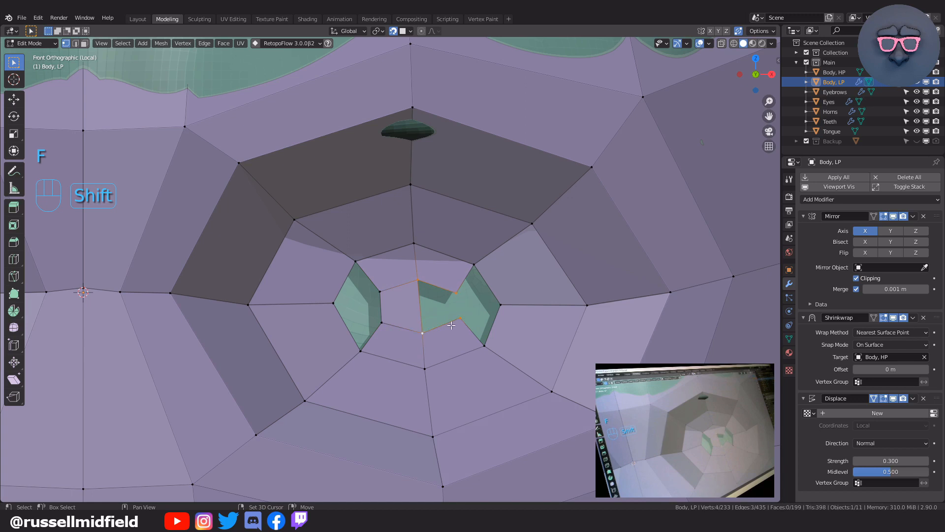
key("f")
- Add one centered loop cut across the eye cap's middle faces and fill the gaps on both sides
key("ctrl+r")
left_click(387, 305)
right_click(386, 305)
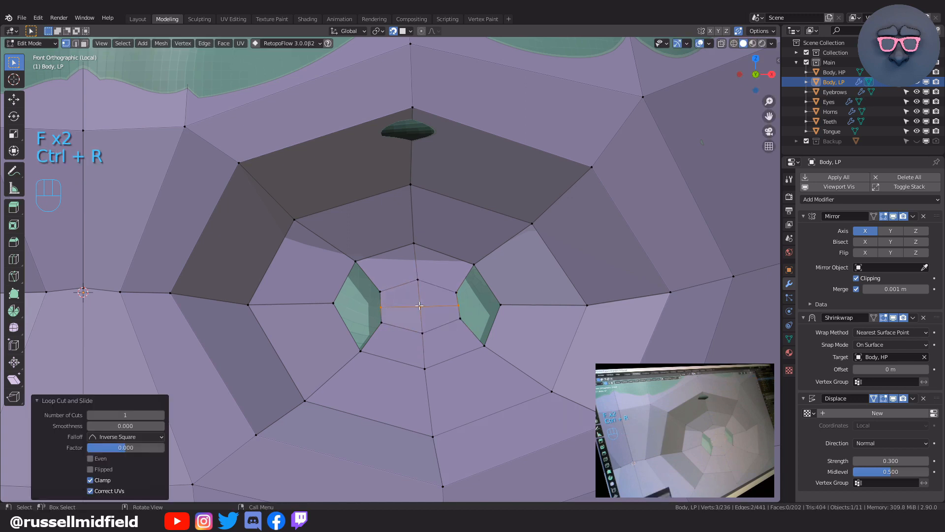
key("g")
key("f")
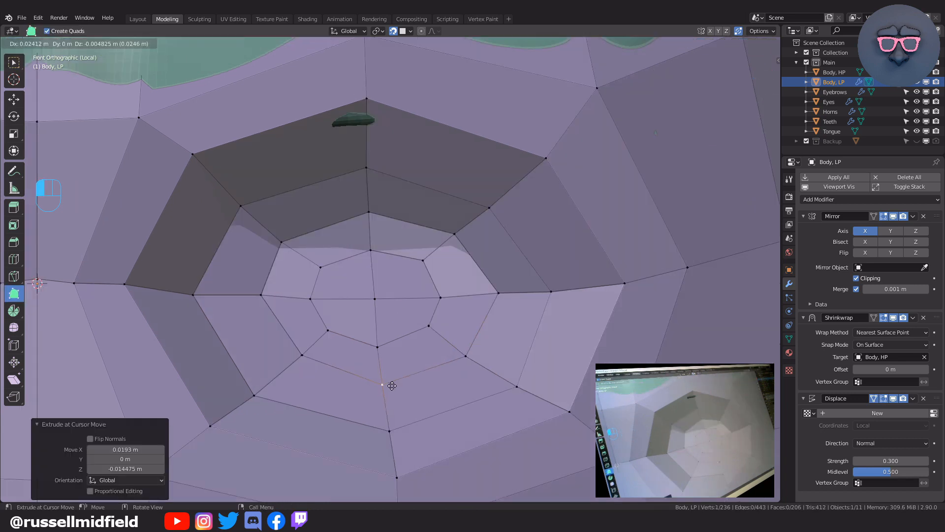
- Nudge individual vertices of the eye cap's inner rings to even out their spacing
left_click_drag(261, 311, 254, 303)
left_click(312, 298)
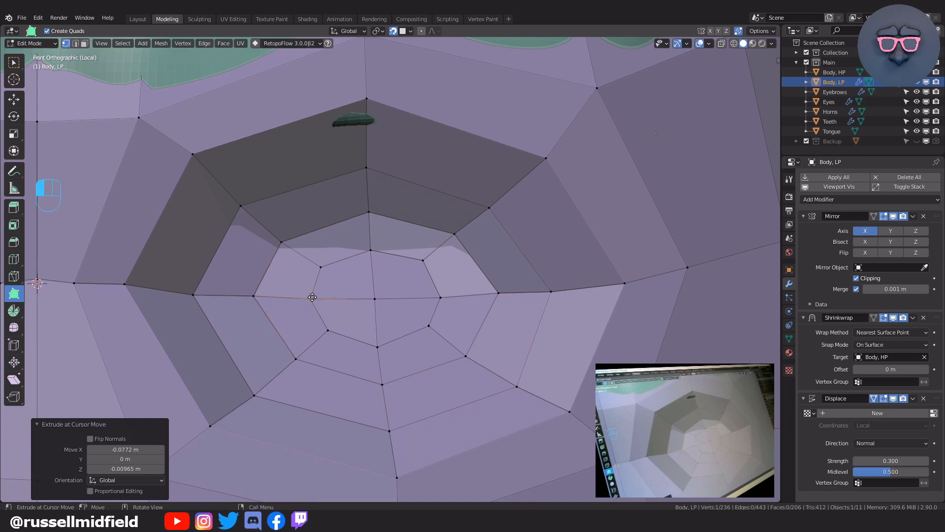
left_click_drag(375, 298, 373, 299)
left_click_drag(421, 260, 424, 261)
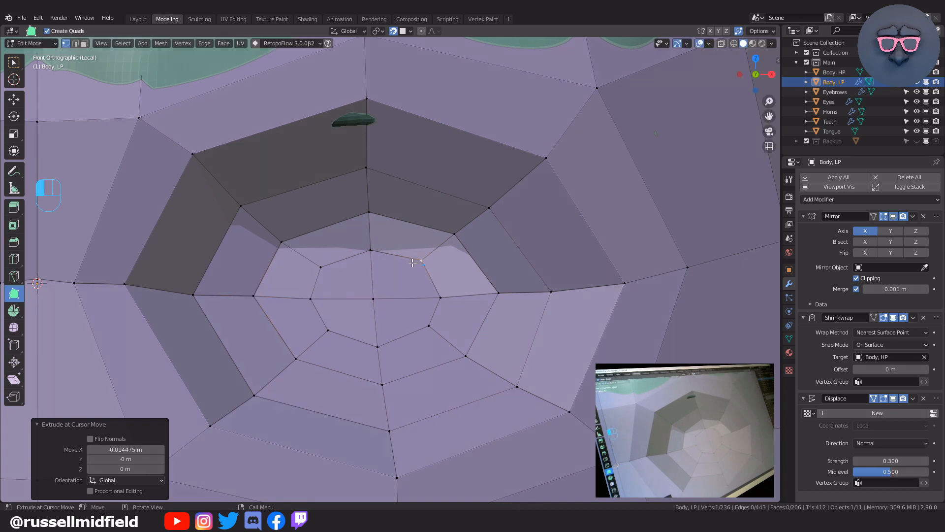
- Select the mouth opening's border loop and extrude it inward in successive rings, scaling the first to about 0.8
left_click(376, 234, "alt")
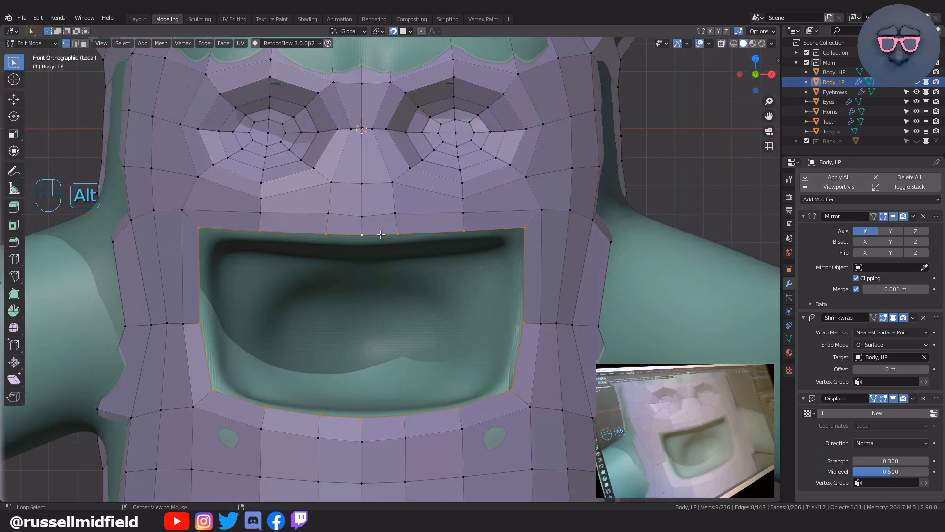
key("e")
key("s")
left_click(570, 217)
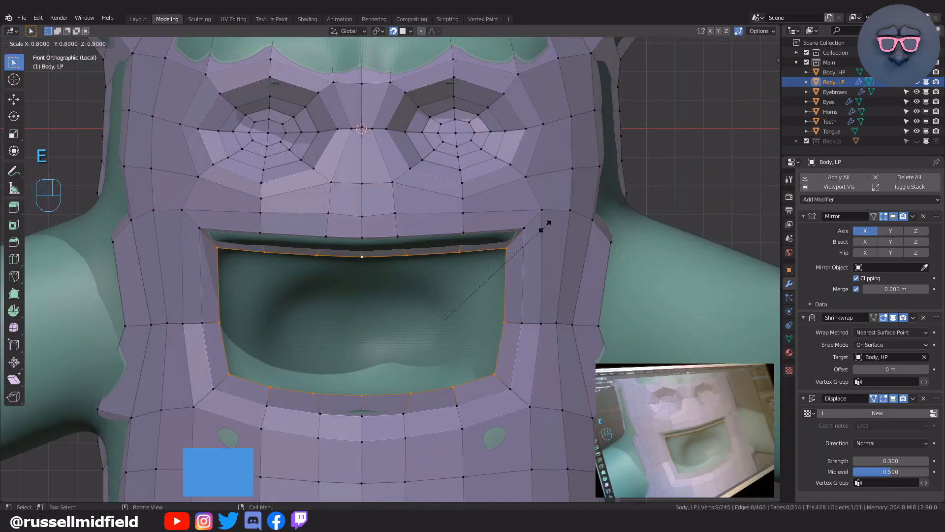
key("e")
key("e")
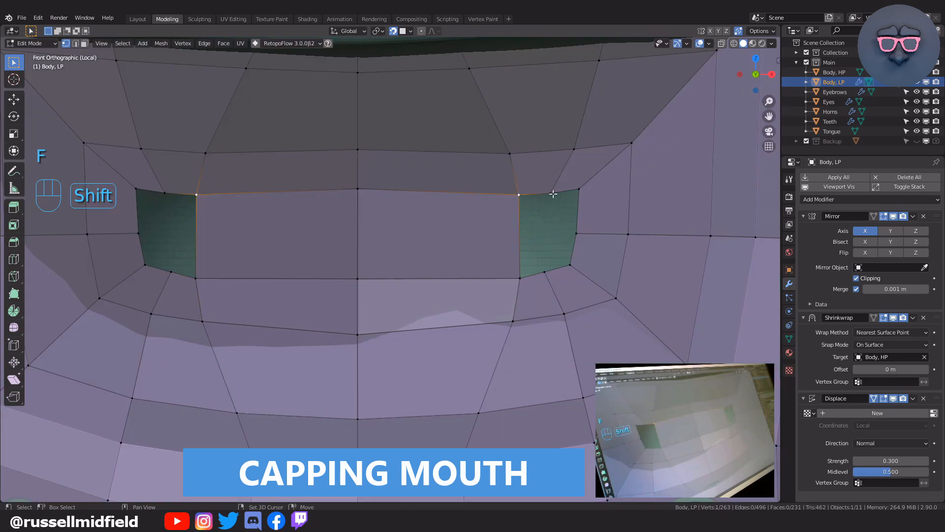
- Fill the remaining openings inside the mouth with quad faces and add a horizontal edge loop across the cap
key("f")
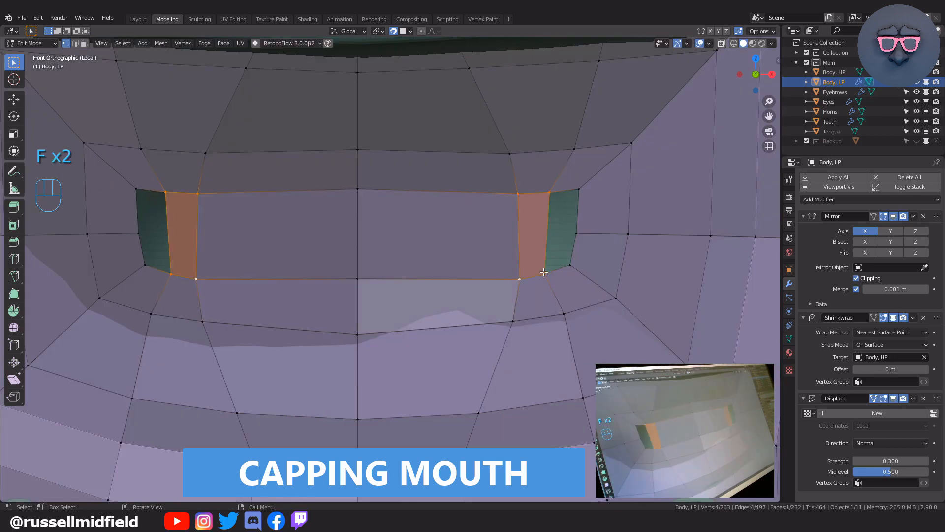
left_click(357, 236)
right_click(356, 235)
key("g")
left_click(545, 232)
left_click(546, 233)
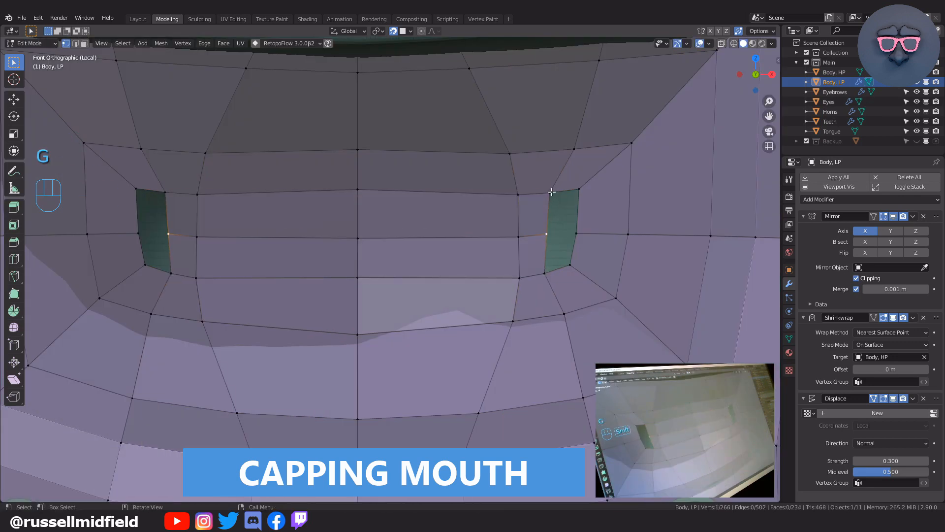
key("f")
key("f")
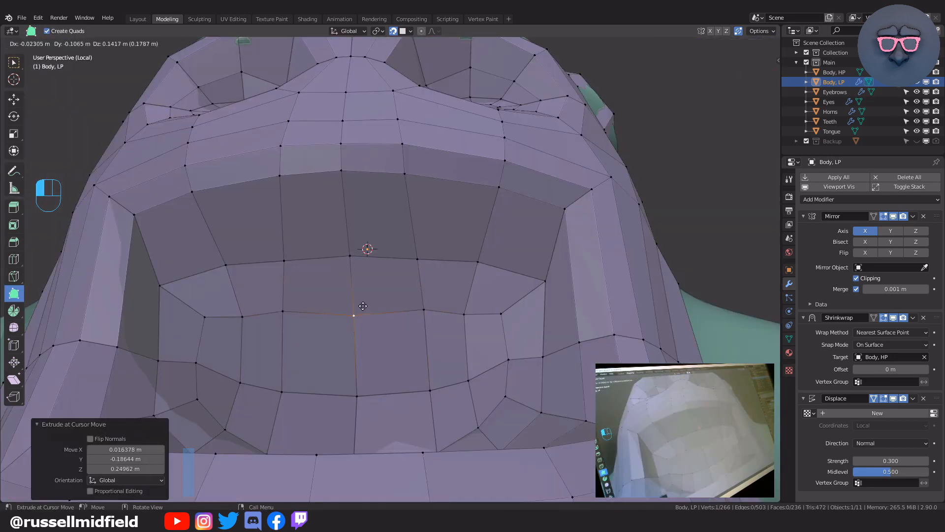
- Reposition the central vertices of the mouth cap to even out its faces
middle_click_drag(458, 303, 445, 266)
left_click_drag(487, 352, 490, 364)
left_click_drag(446, 341, 447, 360)
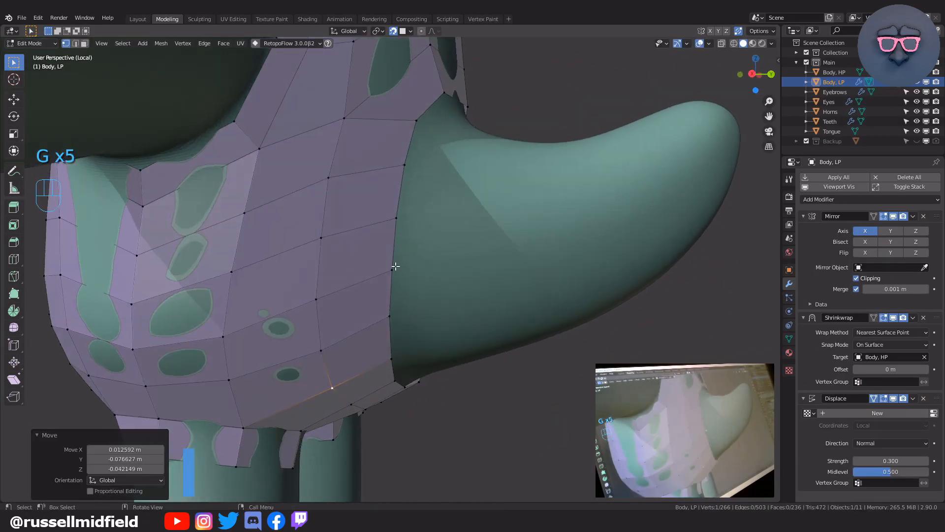
- Nudge a vertex near the tail base and extrude three boundary vertices on the side outward along the tail
key("g")
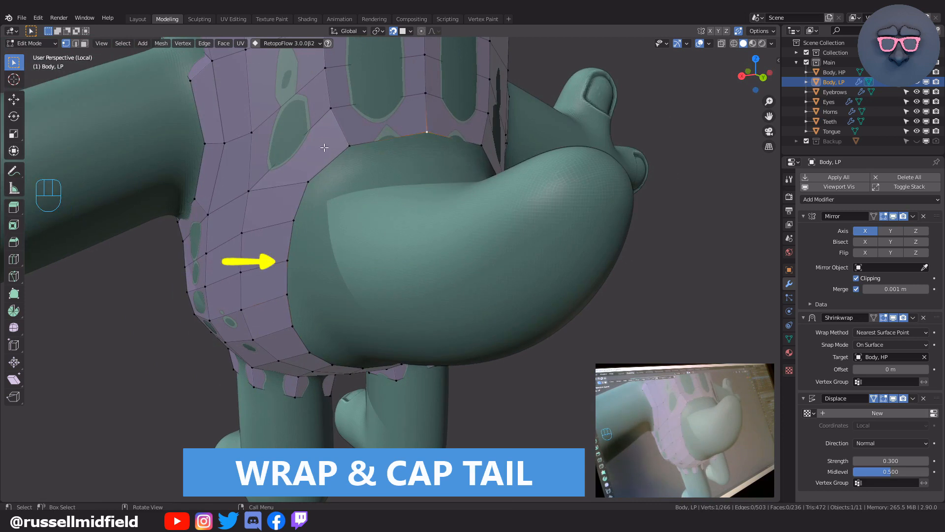
middle_click_drag(351, 282, 431, 357)
middle_click_drag(354, 238, 357, 239)
left_click(345, 229)
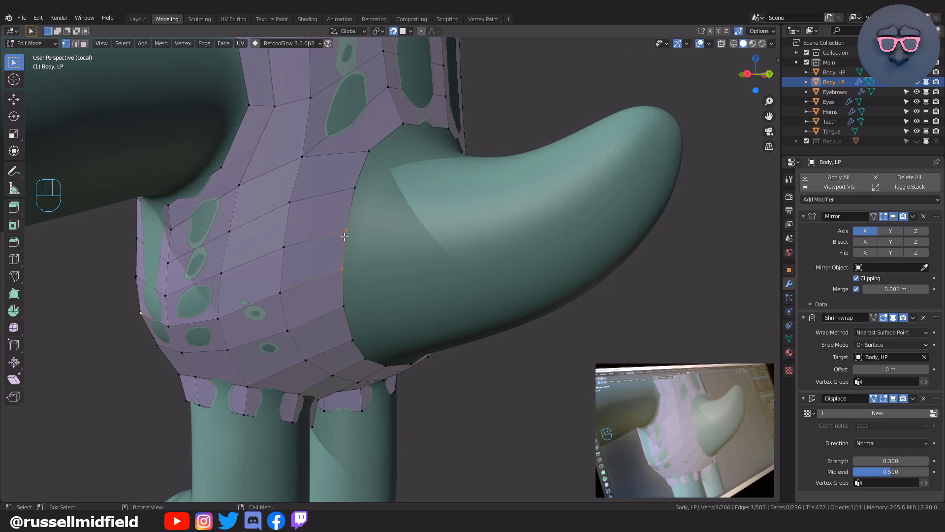
left_click(341, 305, "shift")
key("e")
left_click(493, 246)
middle_click_drag(492, 246, 519, 243)
- Rotate, move and scale the extruded edge so it lies square across the side of the tail
key("r")
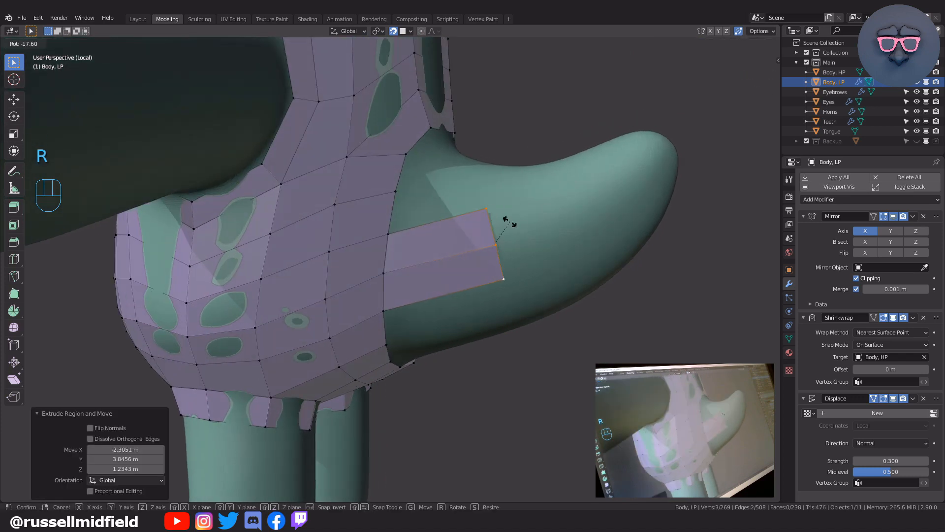
left_click(534, 218)
key("g")
left_click(535, 217)
key("s")
left_click(544, 214)
- Extrude a second segment along the tail, rotating its end edge and scaling it to 0.803
key("e")
left_click(628, 176)
key("r")
left_click(605, 163)
key("s")
left_click(597, 170)
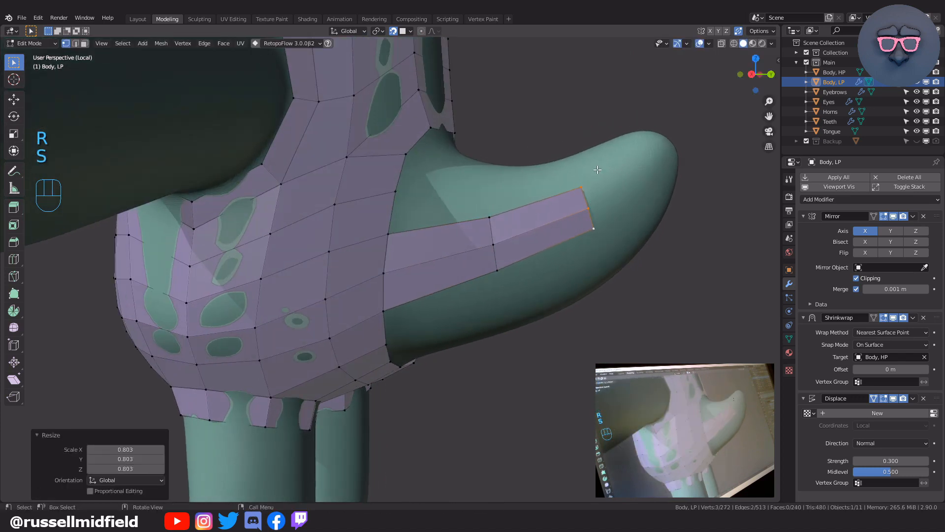
- Extend the strip by a third segment towards the tail tip and rotate, scale and move its end edge into place
left_click(665, 151)
key("r")
key("s")
key("g")
- Move the two intermediate crosswise edges back towards the body to even out the tail strip's segments
left_click(586, 200, "alt")
key("g")
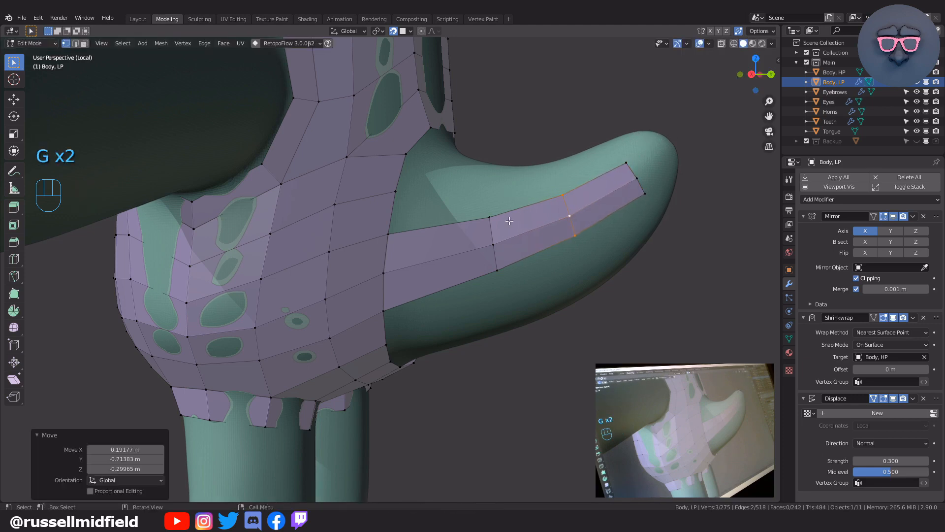
left_click(500, 226, "alt")
key("g")
left_click(531, 231)
- Fill quad faces between the tail strip's first segment and the upper edge of the tail base opening
middle_click_drag(532, 231, 317, 311)
left_click(322, 315)
key("f")
left_click(366, 290)
key("f")
left_click(355, 303)
left_click(317, 289)
key("f")
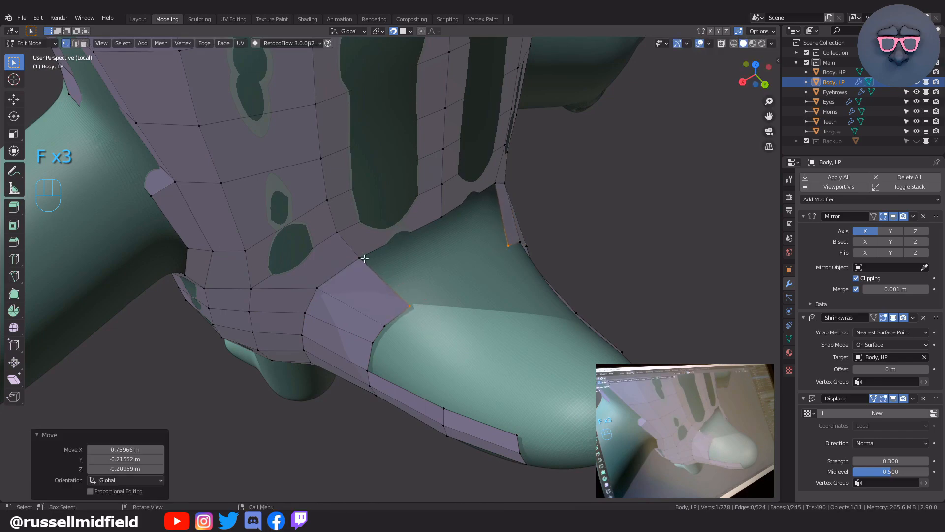
- Continue filling quad faces around the tail, closing the gap in the rings on its underside
middle_click_drag(408, 288, 340, 290)
key("f")
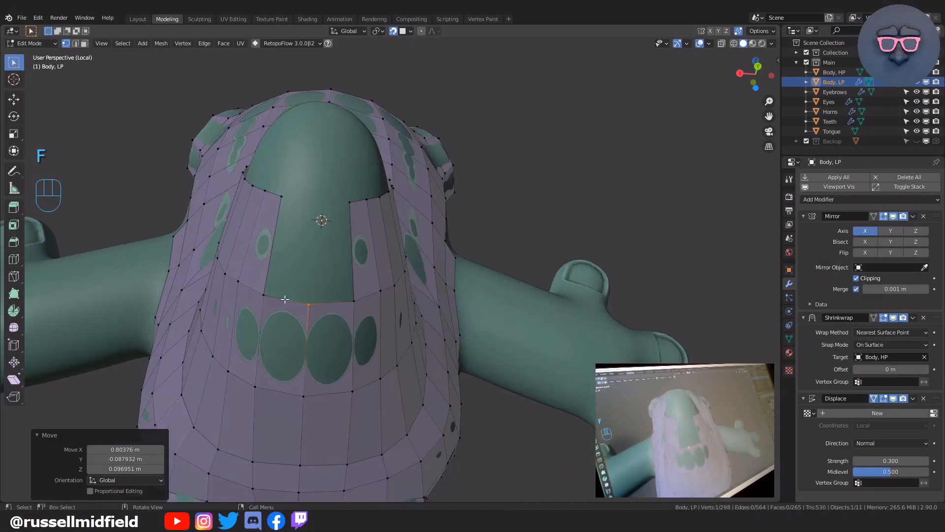
key("f")
left_click(273, 263)
middle_click_drag(273, 262, 515, 352)
left_click(525, 328)
- Move the upper vertices of the open tail-end rim to smooth its outline
left_click(353, 277)
key("g")
left_click(354, 275)
left_click(413, 248)
key("g")
left_click(415, 246)
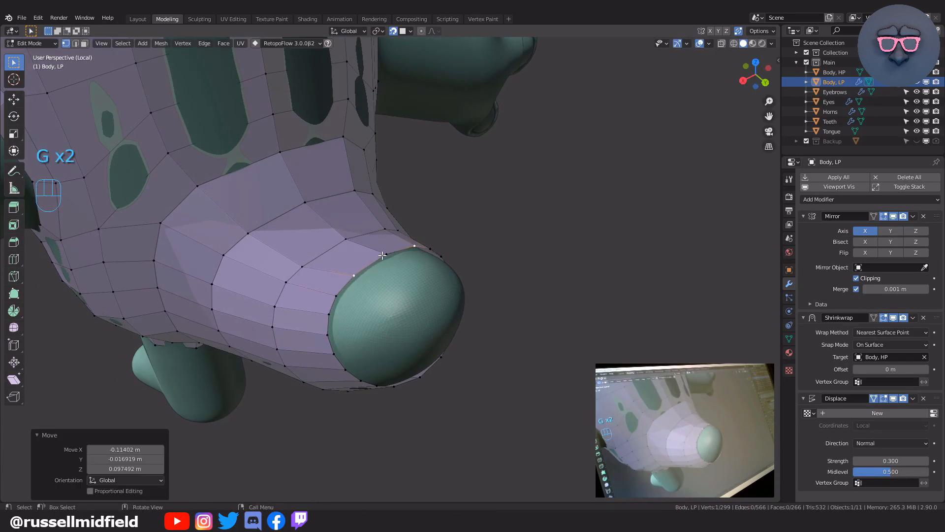
- Select three side vertices on the tail-end rim and extrude them inward across the tail tip
left_click(327, 336)
left_click(334, 353, "shift")
left_click(345, 369, "shift")
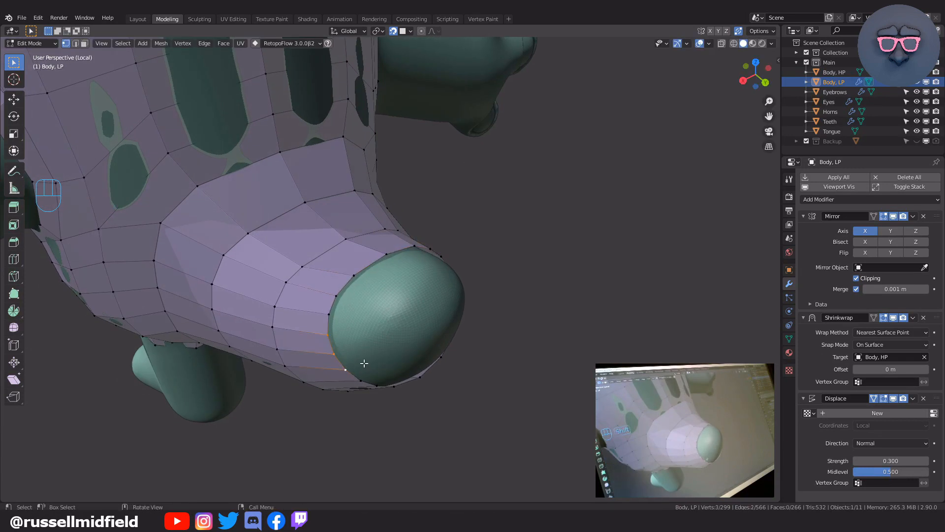
middle_click_drag(363, 363, 375, 318)
left_click(402, 289)
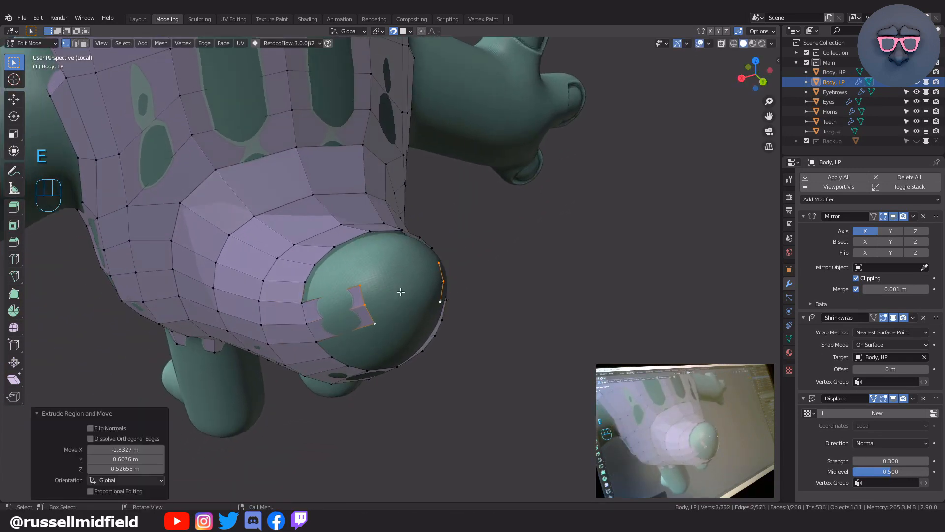
- Bridge the upper tail tip opening with faces, add a loop cut through them and reposition its vertex
middle_click_drag(402, 289, 318, 359)
left_click(312, 359)
left_click(362, 351, "shift")
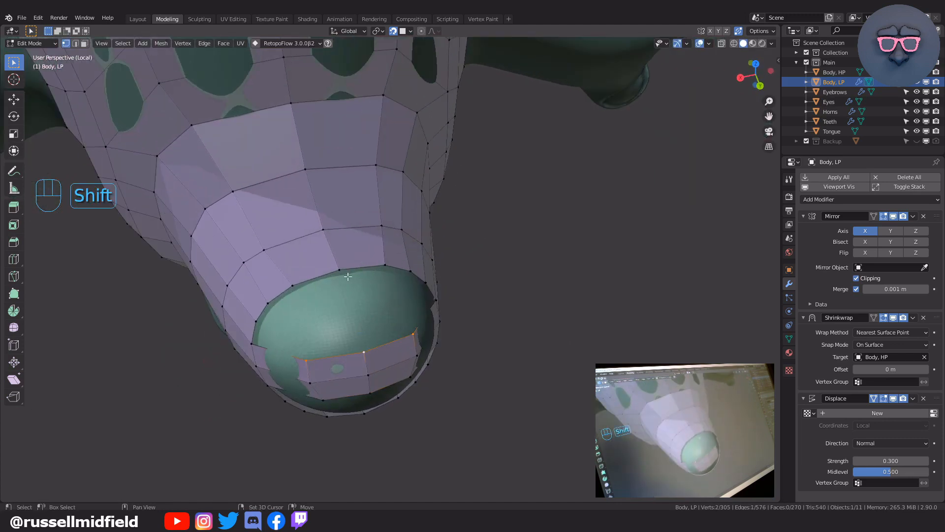
mouse_move(399, 319)
middle_mouse_down()
mouse_move(360, 320)
mouse_move(414, 309)
middle_mouse_up()
key("ctrl+r")
left_click(395, 314)
left_click(395, 313)
key("g")
left_click(397, 311)
- Fill the gap on the upper side of the tail tip with quads and adjust the surrounding vertices
left_click(325, 339)
left_click(332, 310, "shift")
left_click(400, 299, "shift")
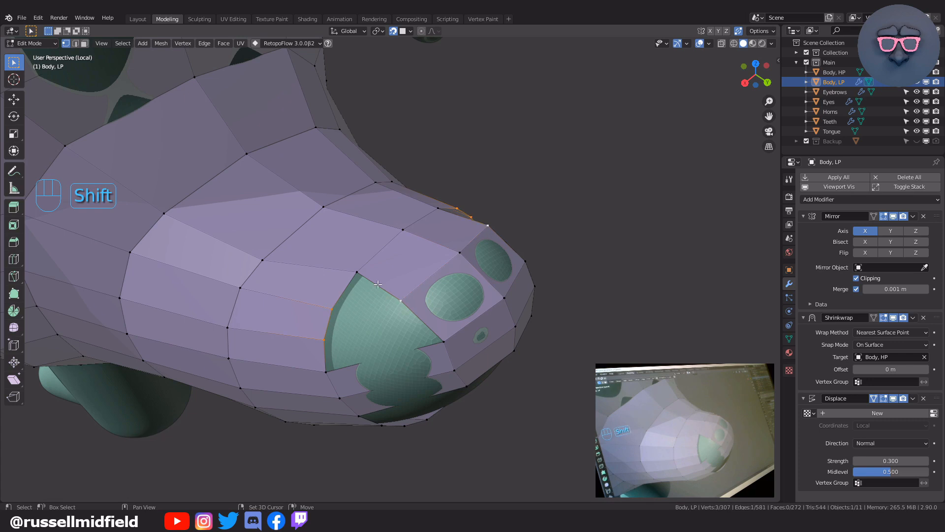
key("g")
left_click(446, 301)
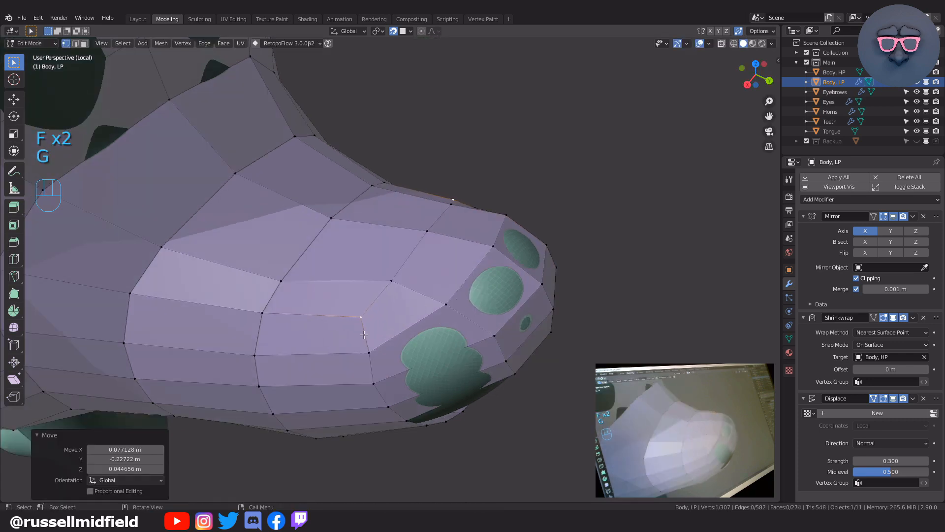
key("g")
left_click(458, 303)
key("g")
left_click(478, 308)
- Fill faces between the tip patch and the lower rim of the tail, add a loop cut and adjust a side vertex
middle_click_drag(478, 308, 330, 159)
left_click(427, 140)
left_click(412, 268, "shift")
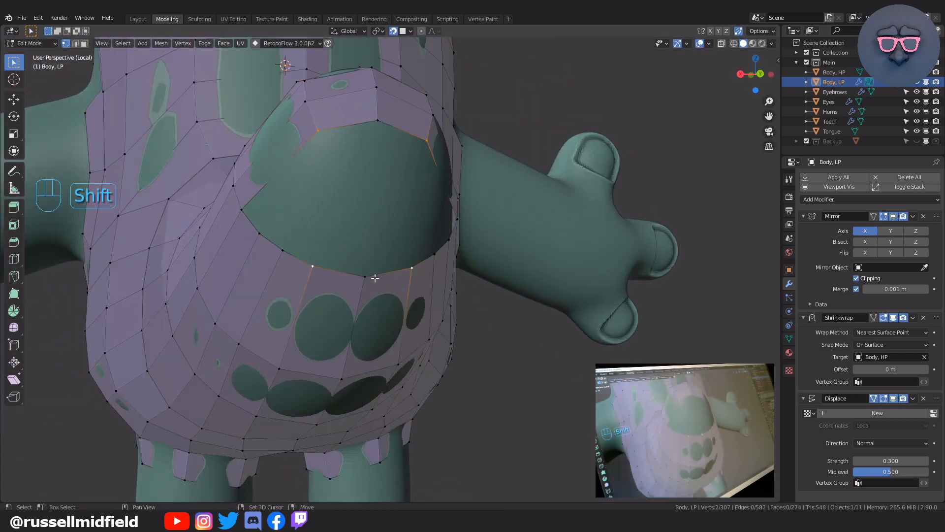
left_click(365, 276, "shift")
left_click(377, 120, "shift")
key("f")
key("ctrl+r")
double_click(332, 192)
key("g")
middle_click_drag(335, 193, 360, 193)
left_click(309, 203)
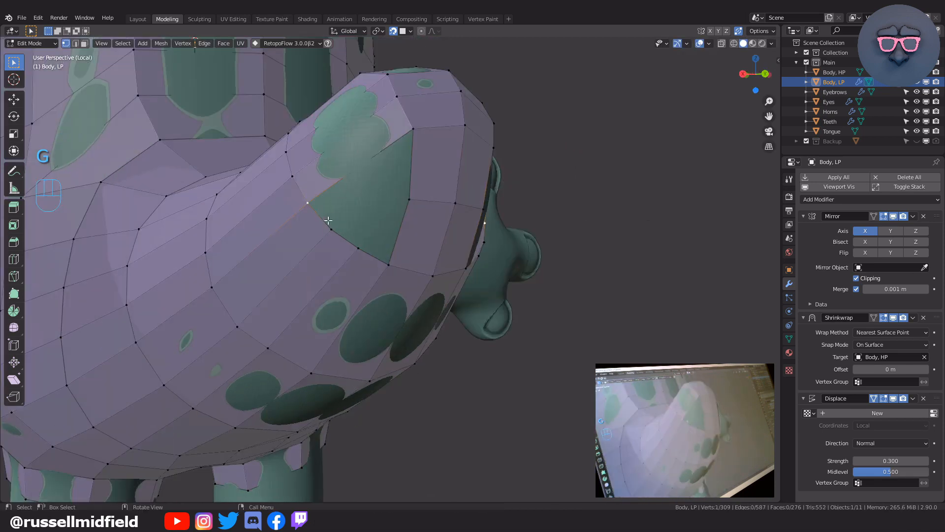
- Close the remaining side gap on the underside of the tail tip with faces and adjust the nearby vertices
key("f")
left_click(333, 230)
left_click(362, 250, "shift")
key("g")
left_click(69, 268)
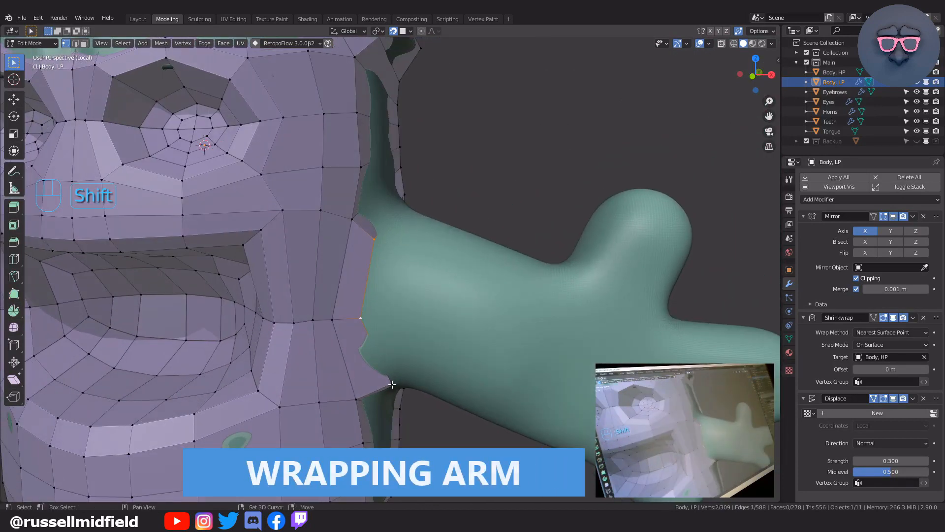
- Extrude three front vertices of the arm opening along the arm, rotate the edge, scale it to 0.749 and adjust its middle vertex
middle_click_drag(471, 315, 363, 270, "shift")
key("e")
key("r")
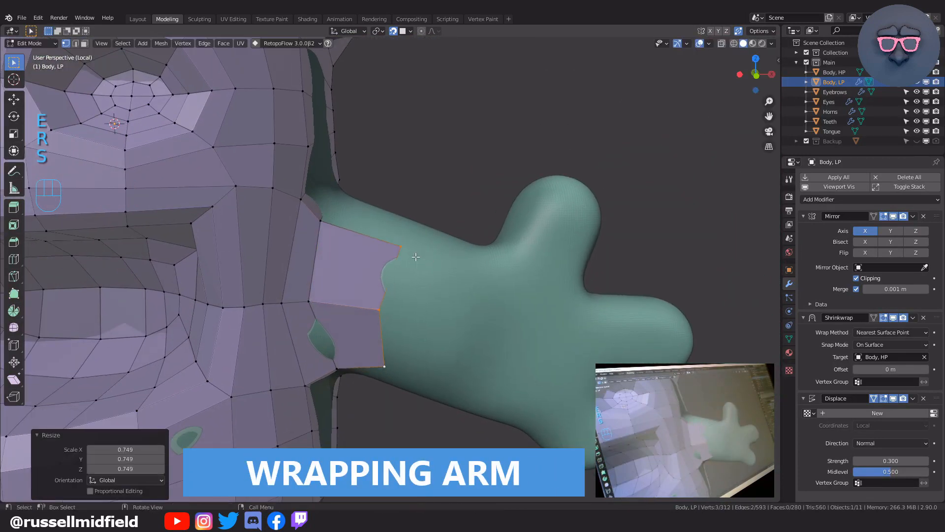
left_click(490, 334)
left_click(389, 315)
key("g")
left_click(420, 319)
- Add a loop cut across the front arm strip and reposition its vertices to follow the arm
middle_click_drag(420, 318, 377, 278)
key("ctrl+r")
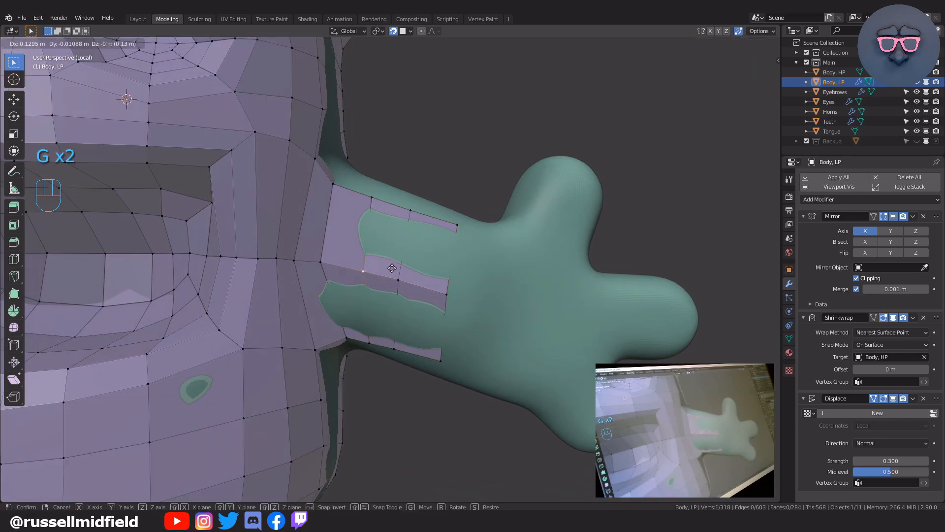
middle_click_drag(414, 206, 460, 310)
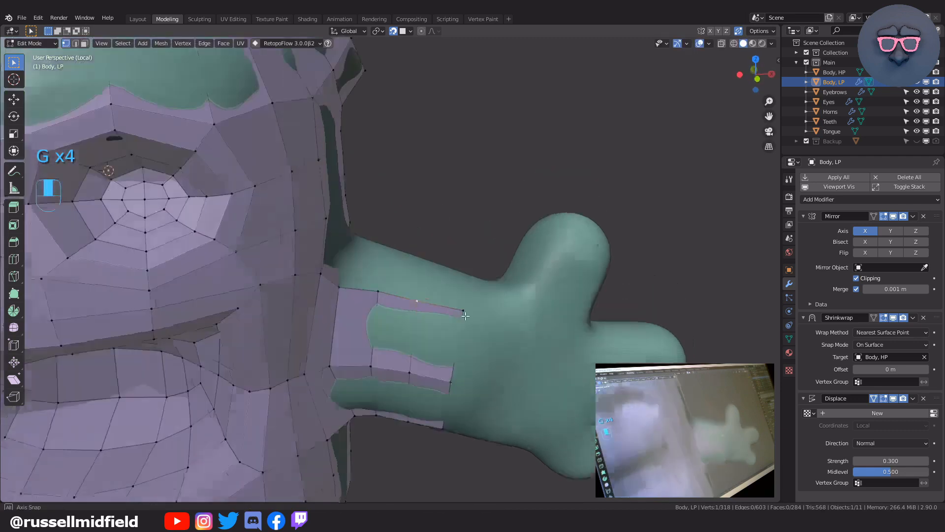
left_click(354, 331)
key("g")
left_click(344, 338)
middle_click_drag(347, 345, 437, 283)
left_click(372, 228)
key("g")
left_click(380, 224)
- Fill quad faces along the underside of the arm between the front strip and the body boundary
key("f")
key("ctrl+z")
left_click(423, 284)
key("f")
left_click(448, 241)
key("f")
left_click(422, 264)
key("f")
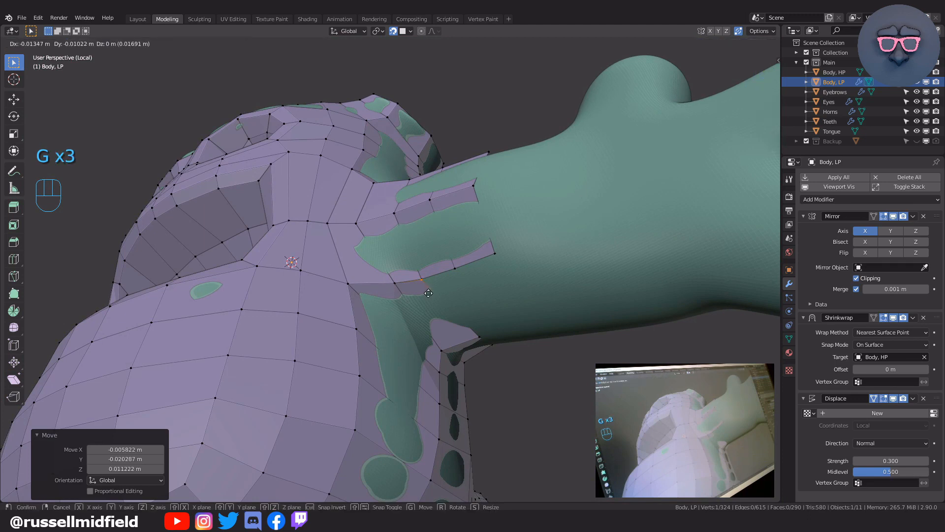
- Select the overlapping vertices under the arm in X-ray view and merge them at center
left_click(428, 293)
scroll(463, 309, "up", 6)
key("g")
key("alt+z")
middle_click_drag(535, 310, 486, 361)
key("m")
left_click(485, 383)
key("alt+z")
- Fill quad faces from the front arm strip over to the back of the arm near the shoulder
middle_click_drag(528, 384, 449, 303)
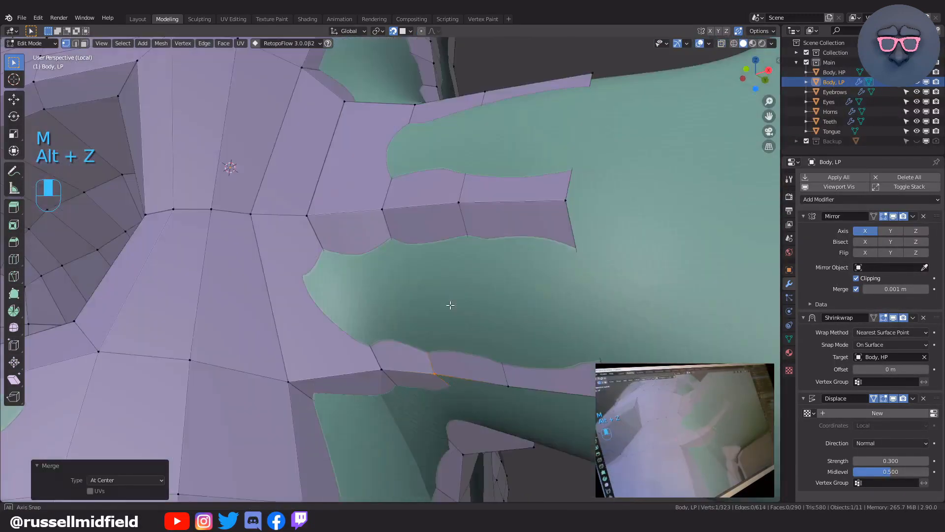
scroll(450, 304, "down", 3)
left_click(470, 187)
middle_click_drag(470, 187, 389, 246)
key("f")
left_click(411, 299)
middle_click_drag(512, 261, 409, 251)
left_click(410, 251)
key("f")
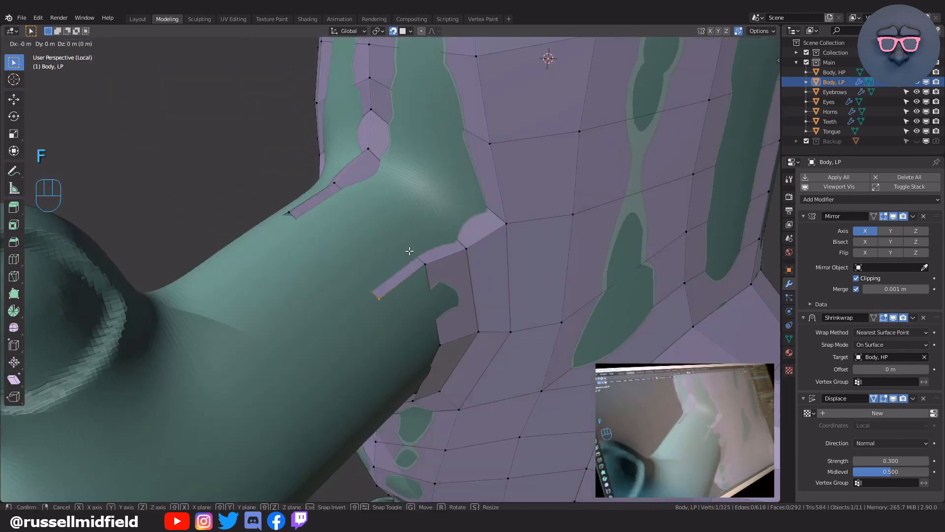
- Continue filling quad faces around the back of the arm from the existing strip edges
key("f")
left_click(434, 283)
middle_click_drag(433, 283, 446, 267)
key("f")
left_click(401, 249)
key("f")
key("f")
- Move the arm strip's end vertex along the arm and merge the overlapping vertices between neighbouring strip faces
left_click_drag(447, 261, 413, 241)
scroll(418, 251, "up", 10)
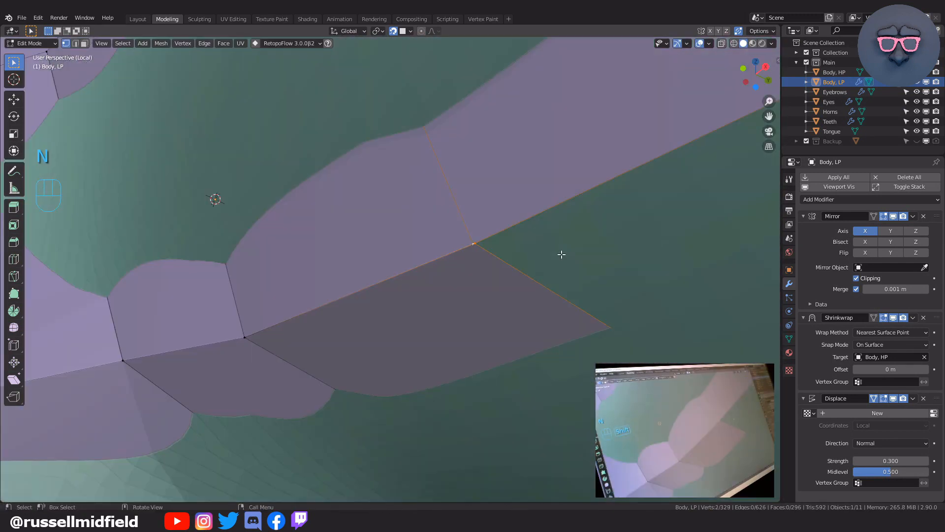
key("m")
left_click(561, 254)
scroll(574, 268, "down", 10)
middle_click_drag(574, 268, 400, 281)
- Fill quad faces around the arm from the strip edges and merge the overlapping vertices in X-ray view
key("f")
key("f")
middle_click_drag(472, 298, 497, 217)
key("f")
left_click(333, 217)
key("f")
left_click(388, 202)
left_click(388, 201)
key("alt+z")
key("m")
left_click(492, 202)
key("alt+z")
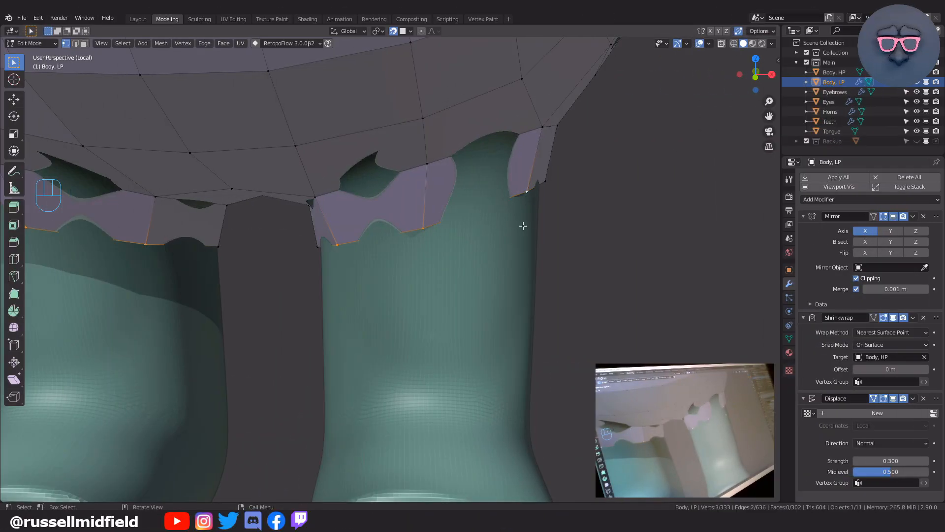
- Extrude the strip faces down the leg towards the ankle, reposition the new vertices, and add a loop cut
key("e")
left_click(553, 316)
key("g")
left_click(545, 312)
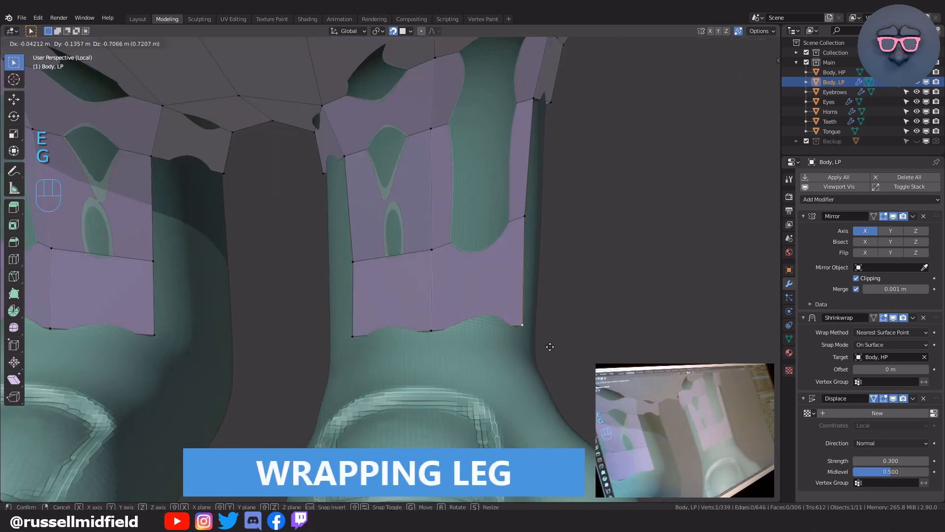
key("ctrl+r")
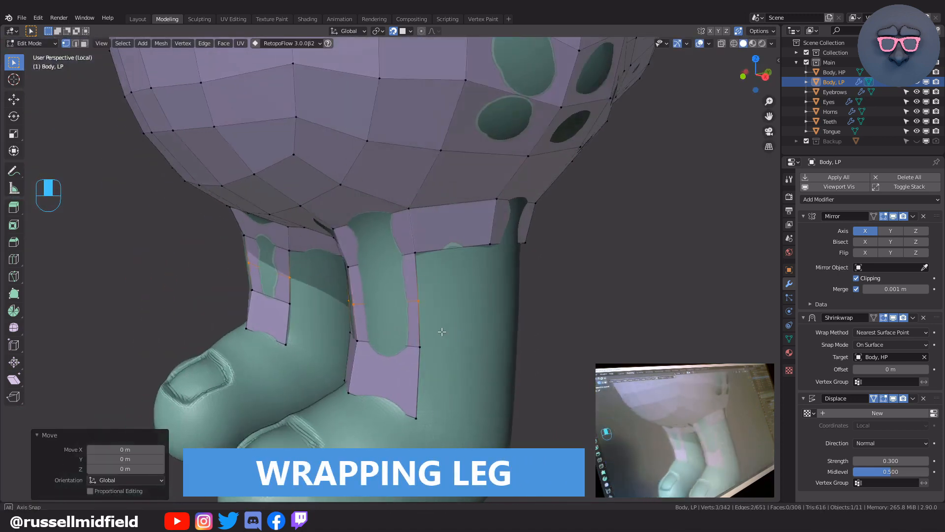
- Fill quad faces around the leg from the existing strip edges and nudge the new vertices into place
key("f")
middle_click_drag(428, 295, 453, 291)
key("f")
key("f")
key("f")
key("f")
left_click(399, 277)
key("f")
left_click(416, 279)
key("g")
left_click(426, 277)
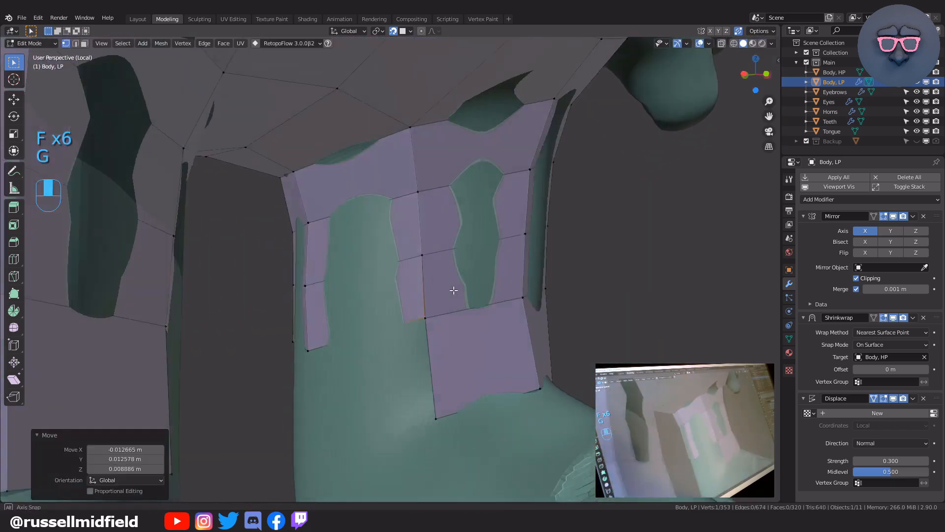
- Duplicate an arm vertex in front view, place it at the base of the thumb, and extrude it around the back
scroll(454, 291, "up", 4)
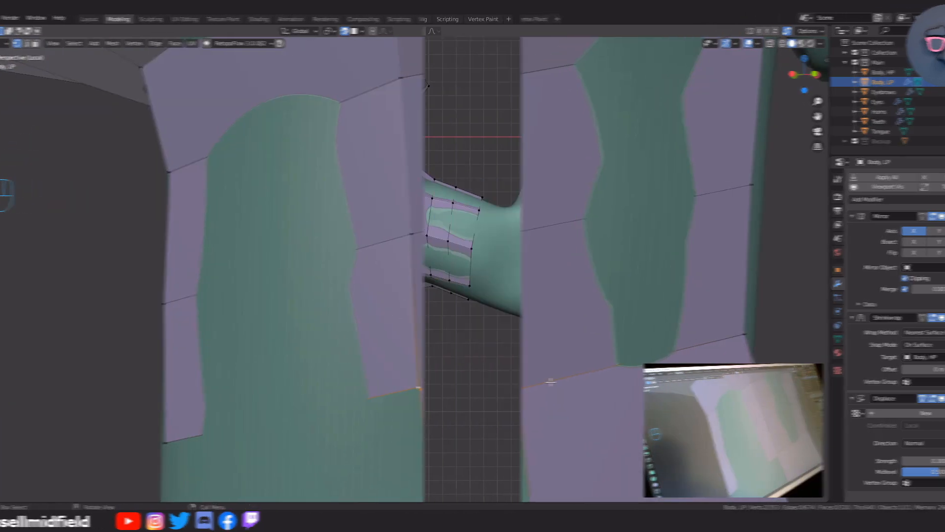
key("KP_1")
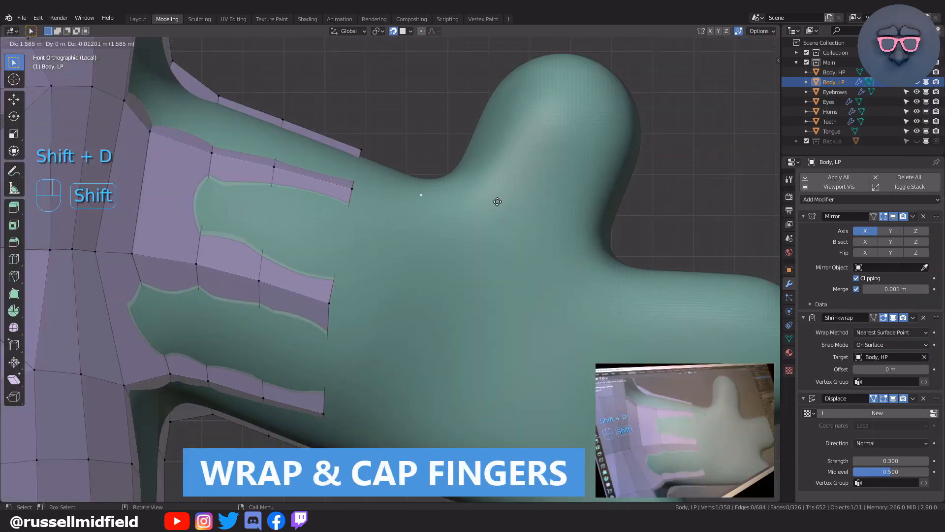
left_click(575, 220)
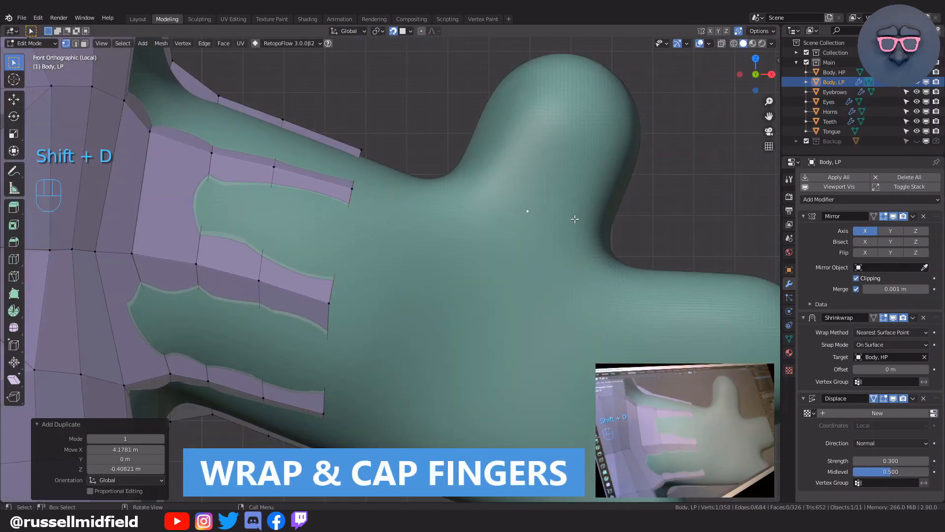
left_click(636, 230)
middle_click_drag(635, 231, 284, 283)
left_click(411, 263)
key("e")
scroll(315, 266, "up", 2)
key("e")
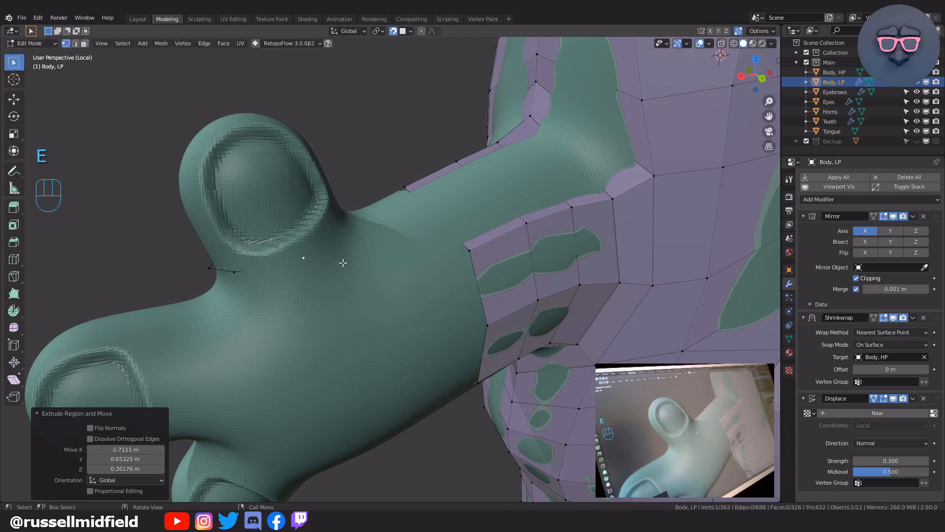
middle_click_drag(344, 263, 304, 269)
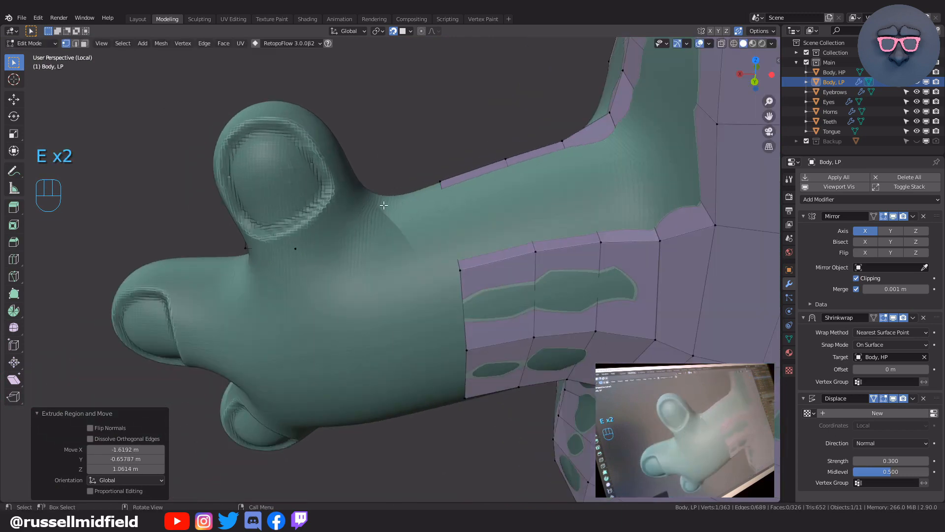
- Reposition the thumb loop vertices in X-ray view and extrude another vertex to continue the loop around the base
middle_click_drag(384, 205, 445, 243)
key("alt+z")
key("g")
left_click(408, 199)
key("g")
key("g")
left_click(512, 206)
key("l")
key("l")
key("e")
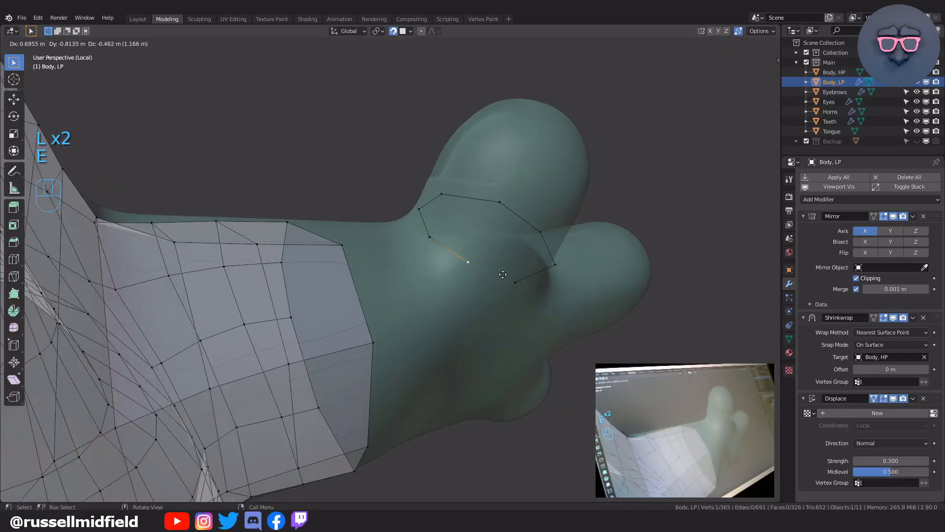
left_click(508, 278)
middle_click_drag(508, 279, 496, 272)
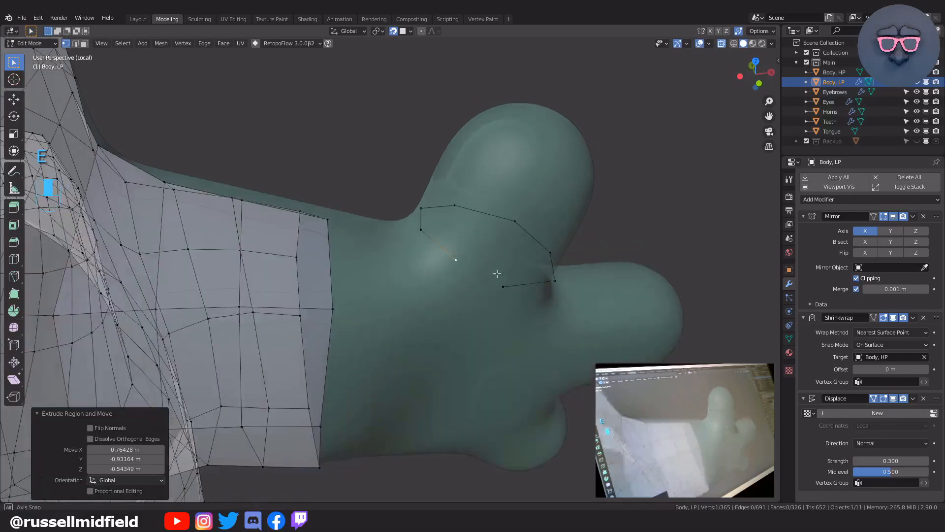
- Adjust the loop's end vertex and join the two open ends to close the vertex loop around the thumb
left_click(500, 285, "shift")
middle_click_drag(540, 294, 527, 272)
left_click(433, 230)
key("g")
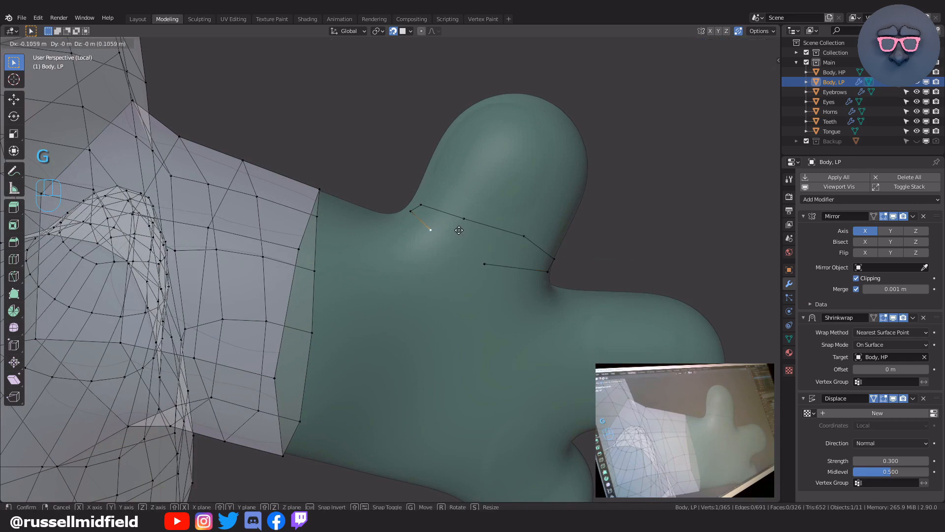
left_click(460, 233)
left_click(485, 264, "shift")
key("f")
- Fill quad faces between the two thumb loops and recalculate the normals of the whole mesh
scroll(524, 268, "down", 1)
middle_click_drag(525, 267, 492, 257)
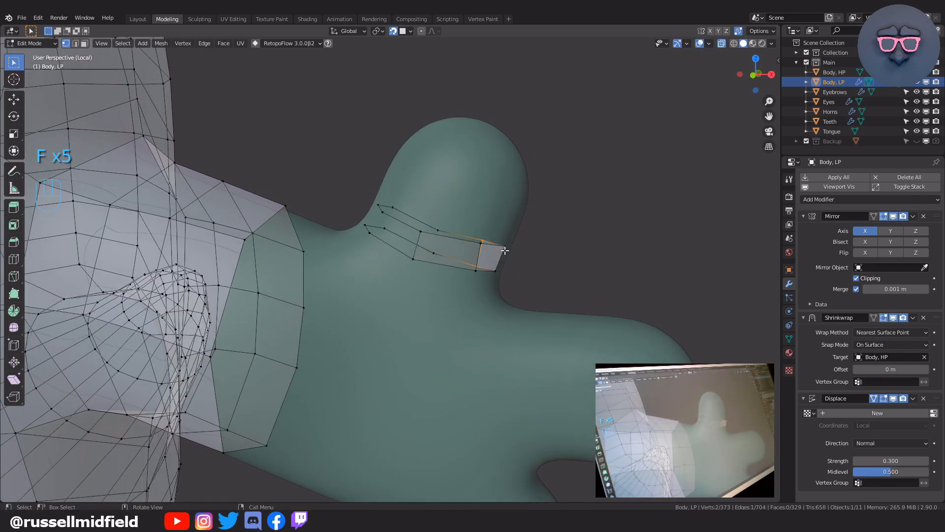
key("alt+z")
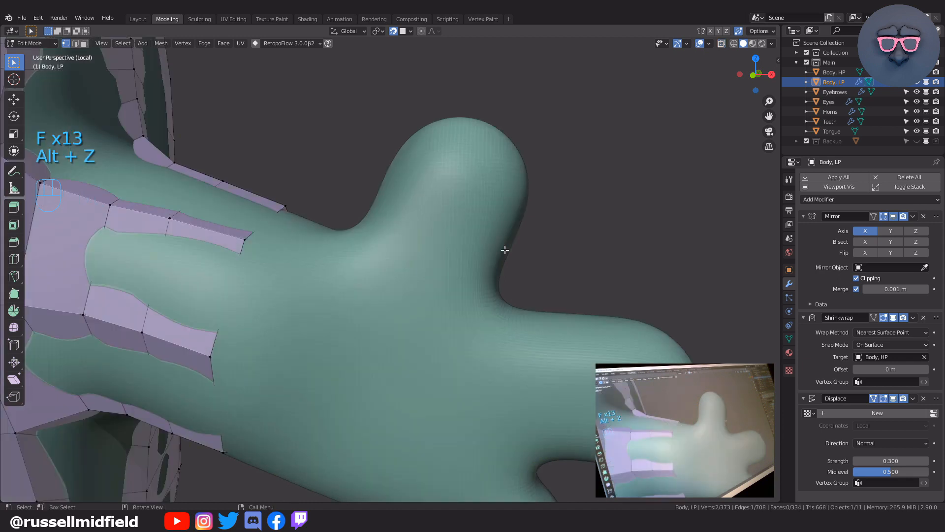
key("alt+z")
key("a")
key("shift+n")
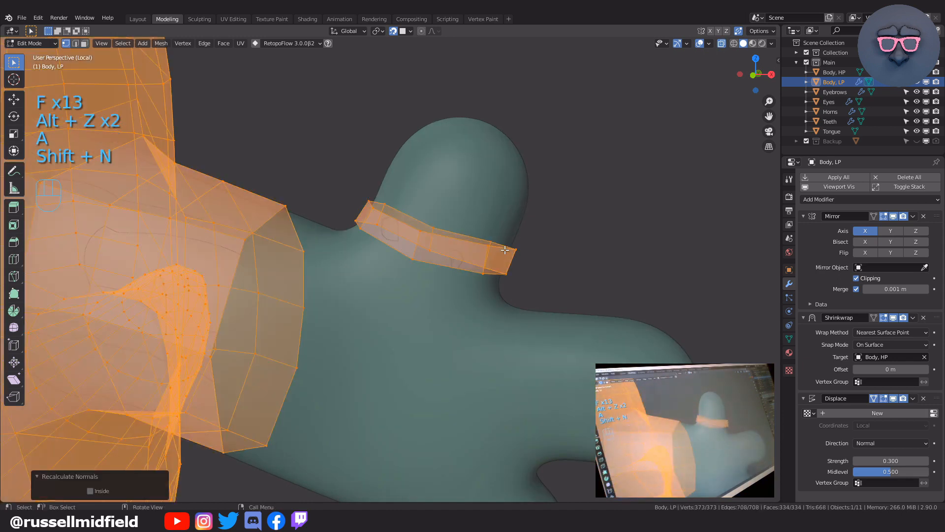
key("alt+z")
left_click(511, 248)
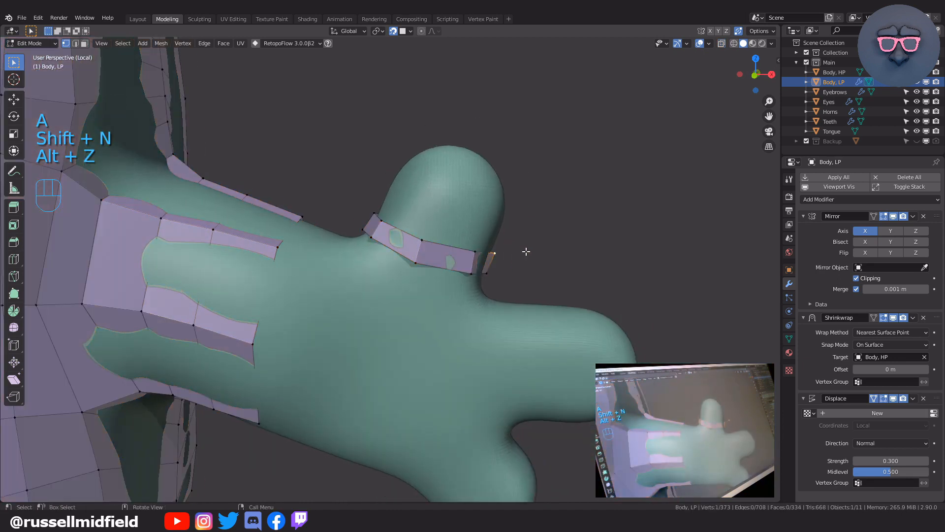
key("alt+z")
key("alt+z")
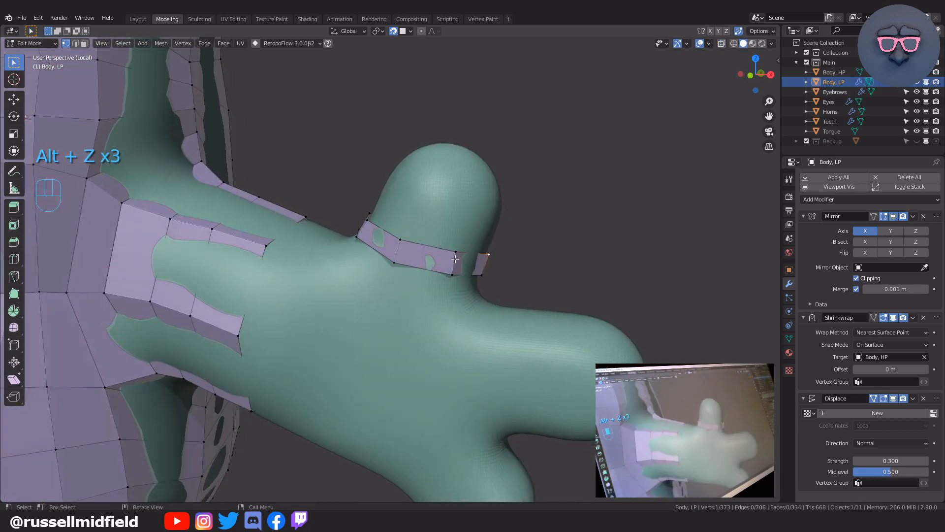
- Duplicate a cross edge of the thumb band, then rotate and move the copy onto the middle finger's base
middle_click_drag(504, 286, 503, 239)
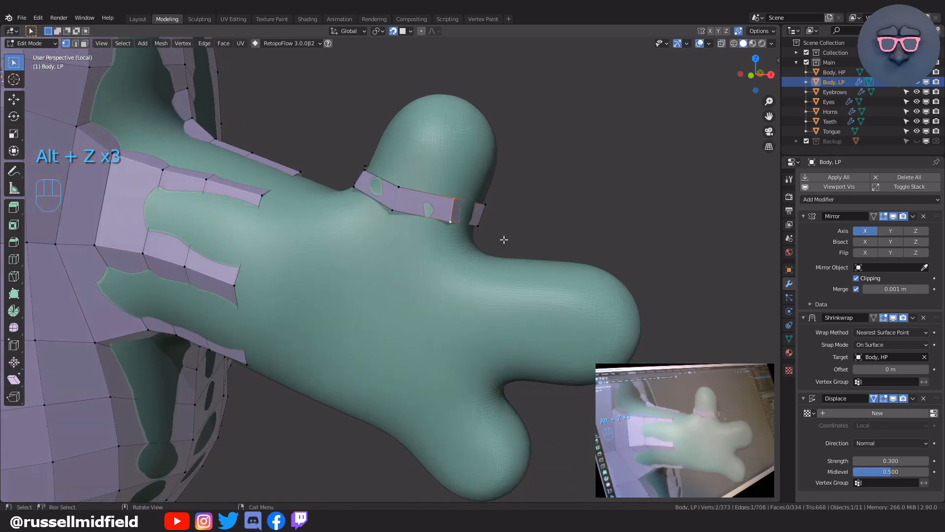
key("shift+d")
left_click(501, 295)
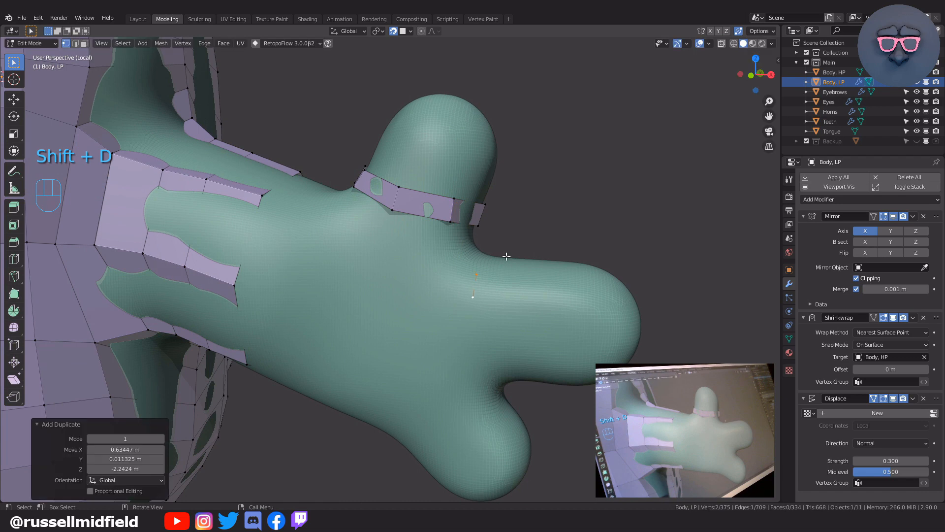
key("r")
left_click(511, 335)
key("g")
left_click(517, 370)
- Rotate the duplicated edge lengthwise along the middle finger and move it further onto the finger
middle_click_drag(518, 369, 515, 330)
key("r")
left_click(535, 298)
key("g")
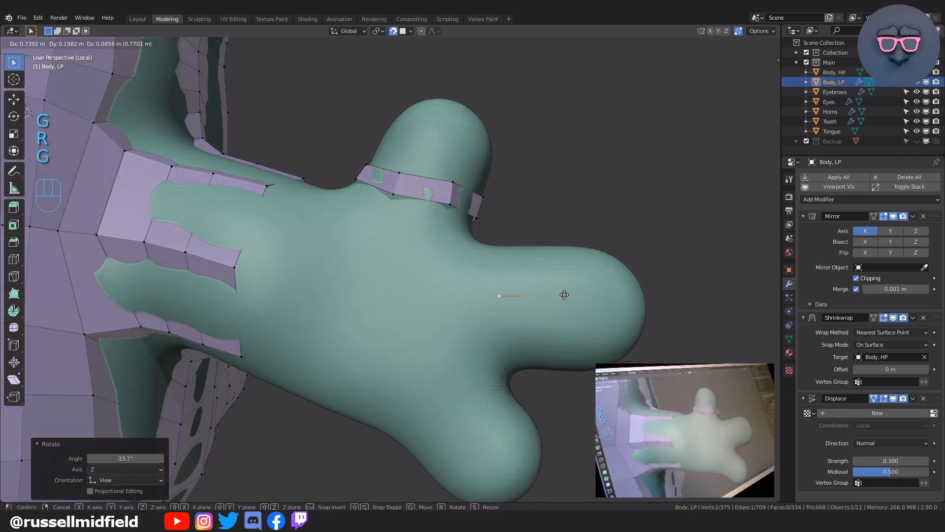
left_click(566, 297)
middle_click_drag(566, 296, 551, 307)
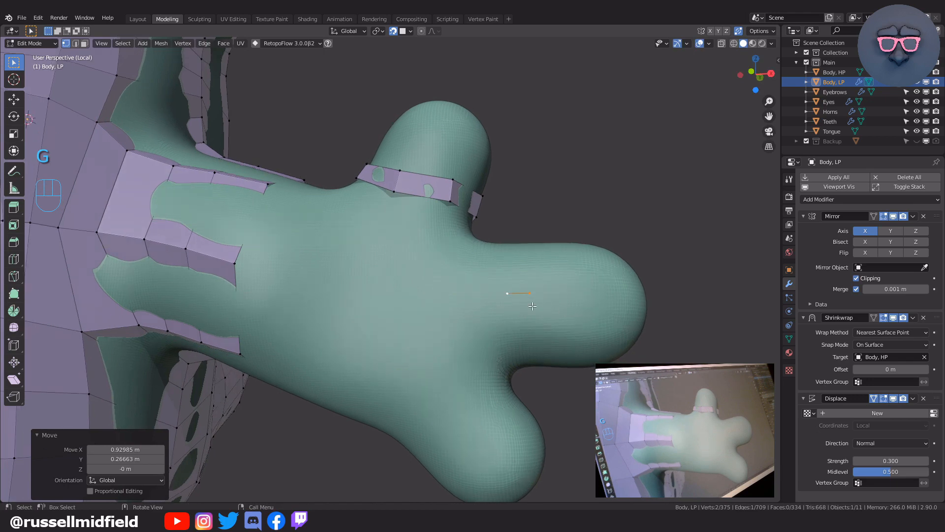
- Extrude the edge down to the underside of the middle finger and adjust its position
key("e")
left_click(543, 369)
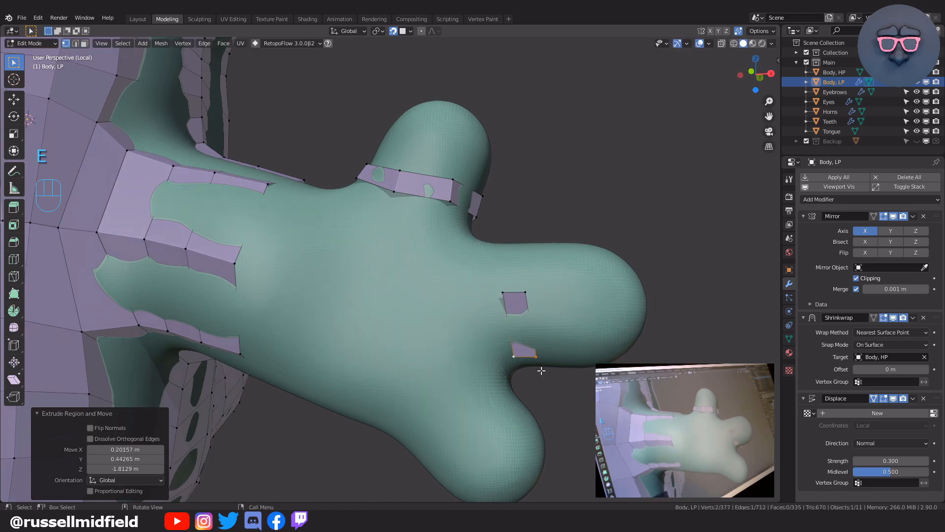
middle_click_drag(542, 370, 404, 252)
key("g")
left_click(551, 356)
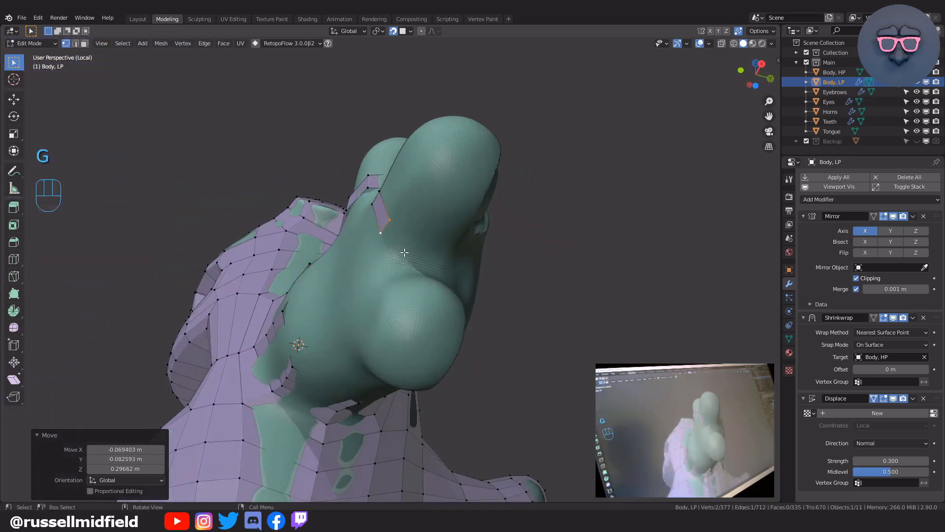
- Extrude the band across the underside of the middle finger in two more faces, rotating and aligning the edge
left_click(443, 265)
key("r")
left_click(447, 240)
key("g")
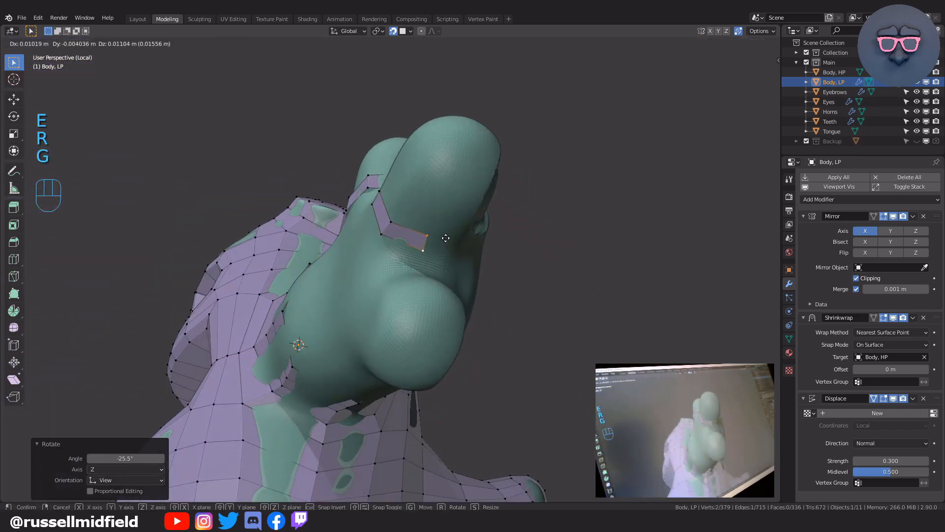
left_click(448, 239)
middle_click_drag(448, 240, 441, 214)
key("e")
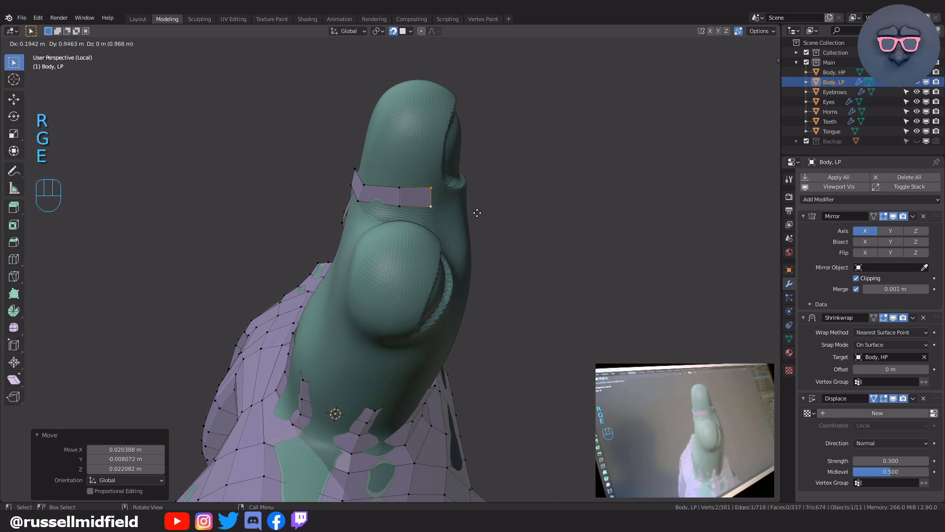
left_click(490, 215)
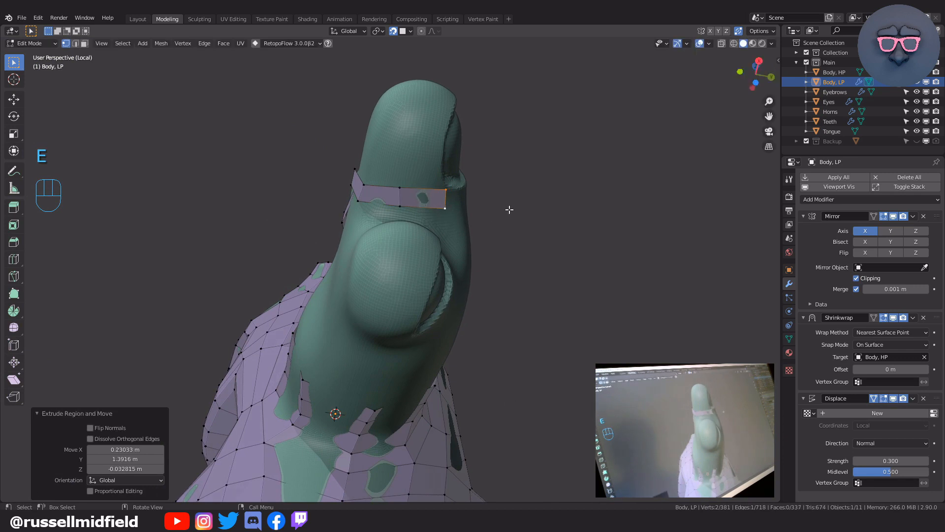
- Extrude the band edge up the nail side of the middle finger and reposition its vertices behind the nail
middle_click_drag(508, 209, 291, 322)
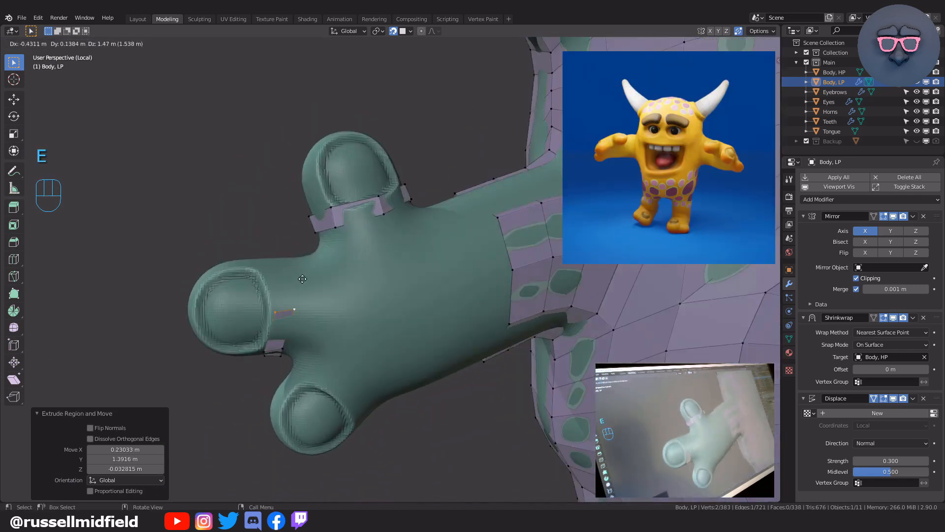
key("g")
left_click(296, 272)
middle_click_drag(296, 272, 332, 287, "shift")
left_click(283, 336)
left_click(302, 334, "shift")
key("g")
left_click(314, 332)
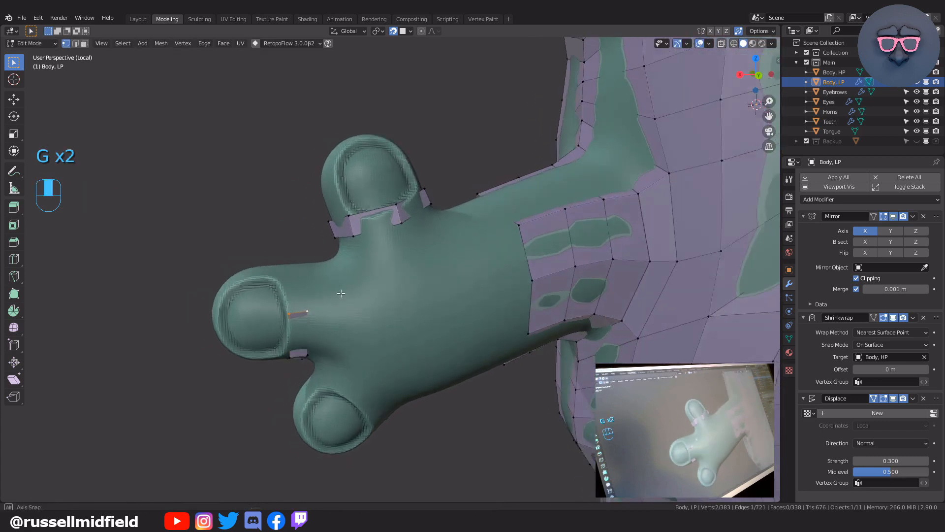
- Extrude the band over the top of the middle finger to its front and fill the remaining gap with a face
key("e")
left_click(328, 262)
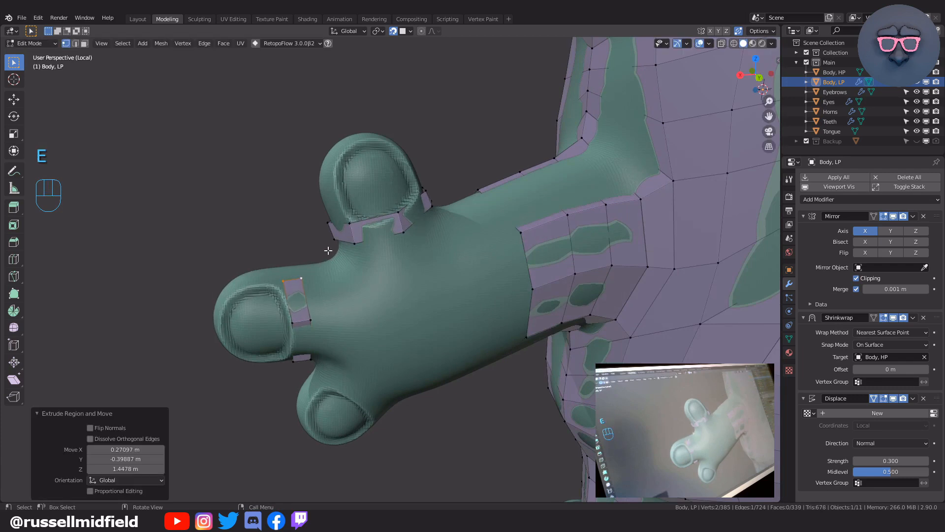
middle_click_drag(327, 252, 459, 313)
key("e")
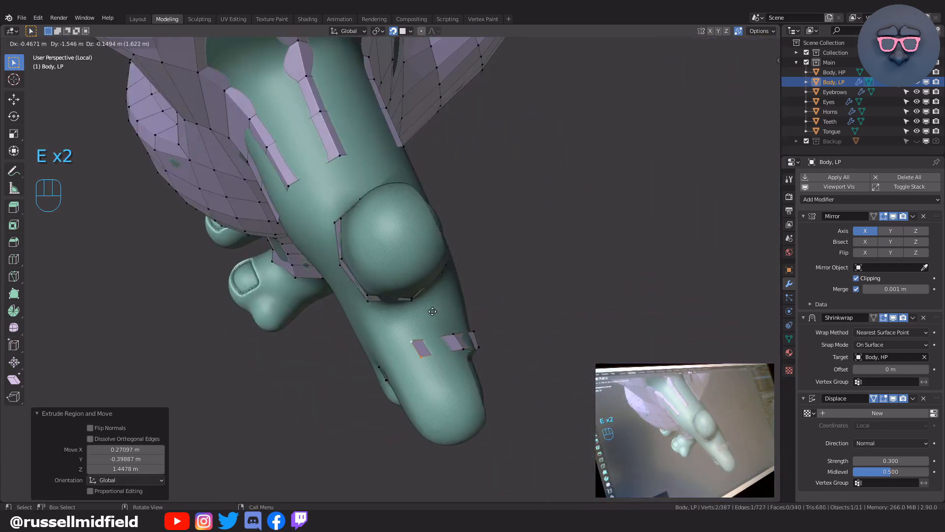
middle_click_drag(453, 348, 502, 301)
key("e")
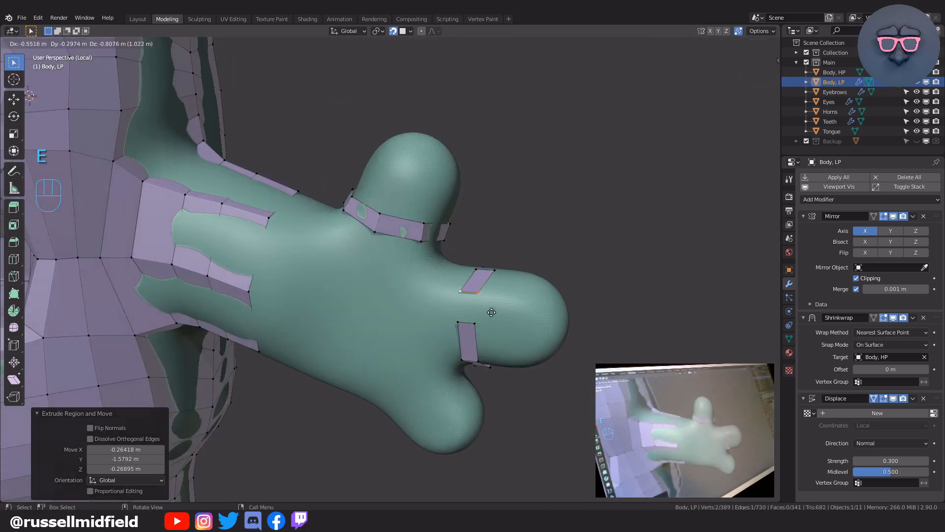
left_click(463, 323, "shift")
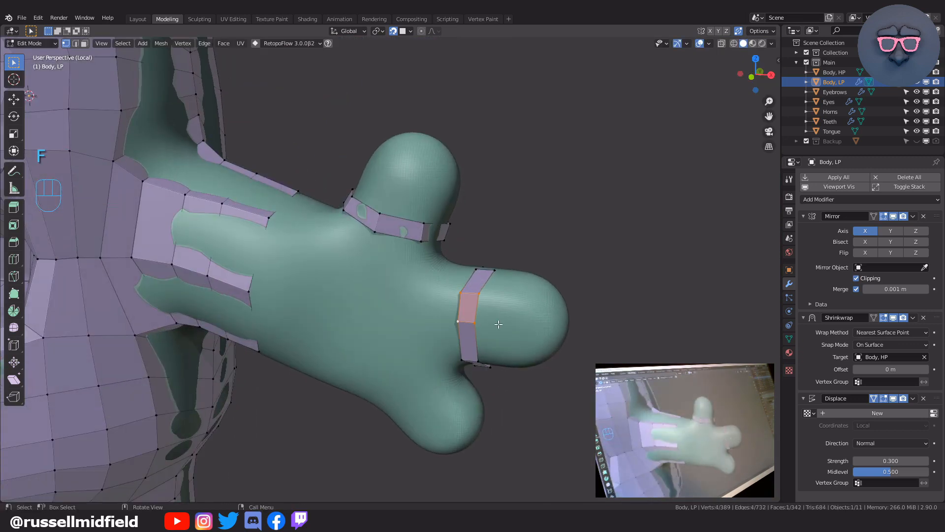
- Check the linked selection of the middle finger's band and reposition its vertices on the underside
key("a")
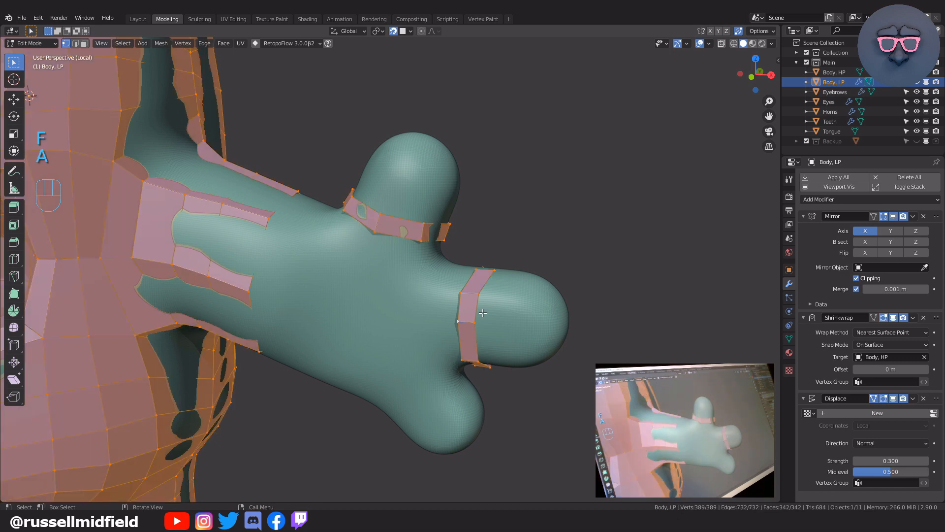
key("alt+a")
key("l")
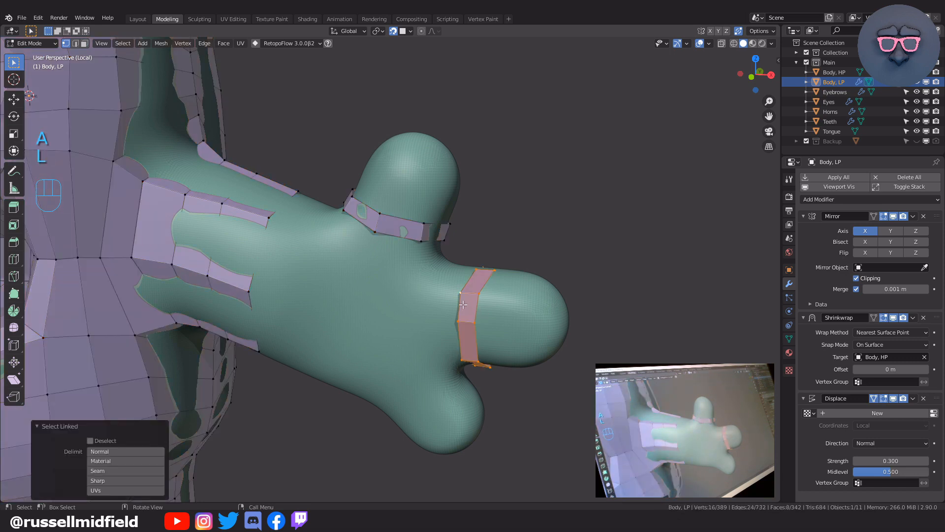
middle_click_drag(496, 329, 493, 288)
left_click(492, 289)
key("g")
left_click(509, 288)
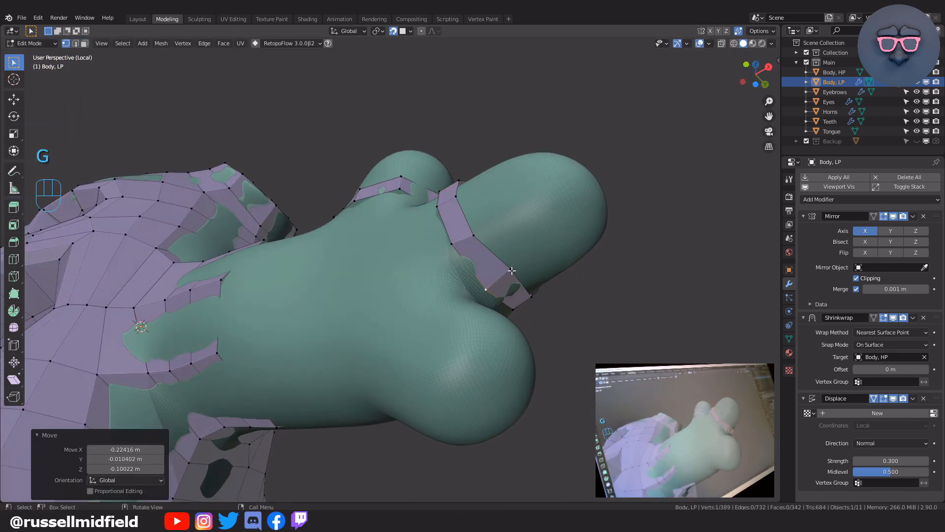
key("g")
left_click(542, 277)
middle_click_drag(542, 277, 536, 296)
- Duplicate an edge of the middle finger's band onto the front of the lowest finger, rotating it about 47° and aligning it across the finger
left_click(452, 261)
left_click(468, 250, "shift")
key("r")
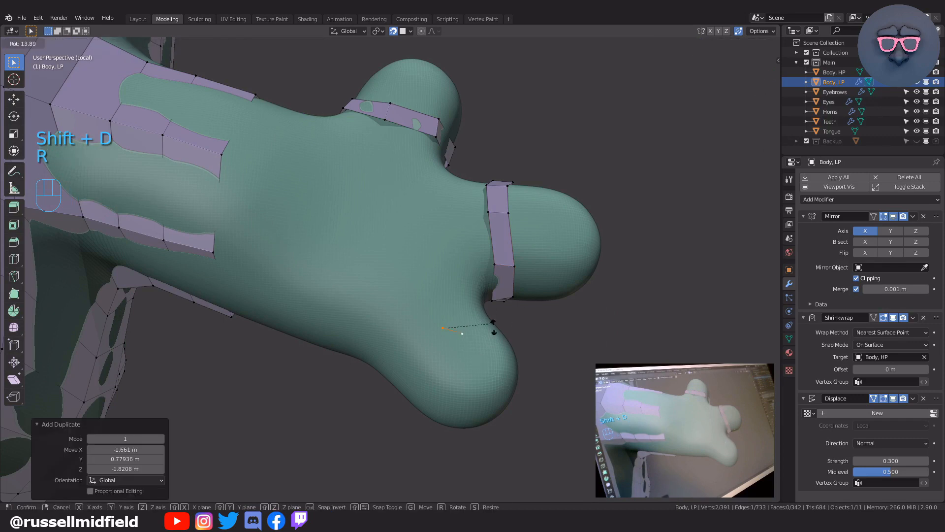
left_click(489, 348)
middle_click_drag(489, 349, 450, 330, "shift")
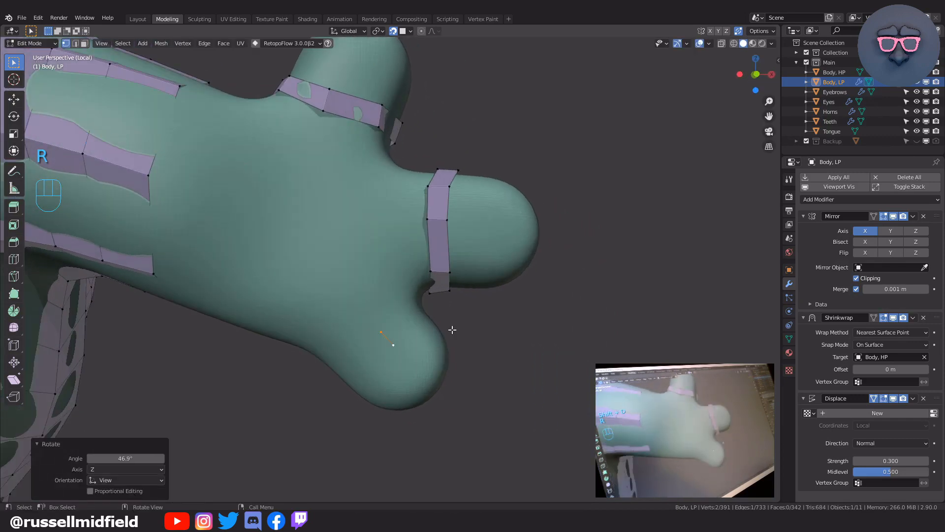
key("KP_1")
scroll(452, 330, "up", 2)
key("g")
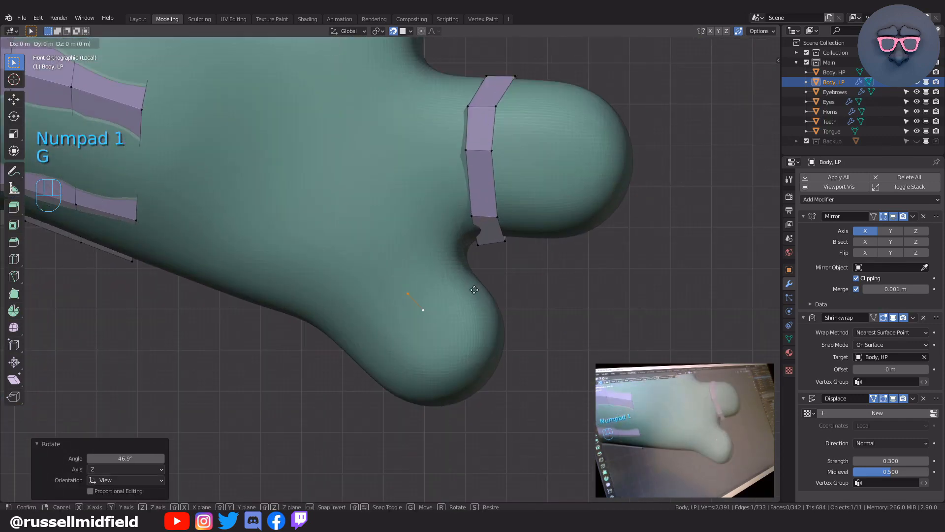
left_click(477, 288)
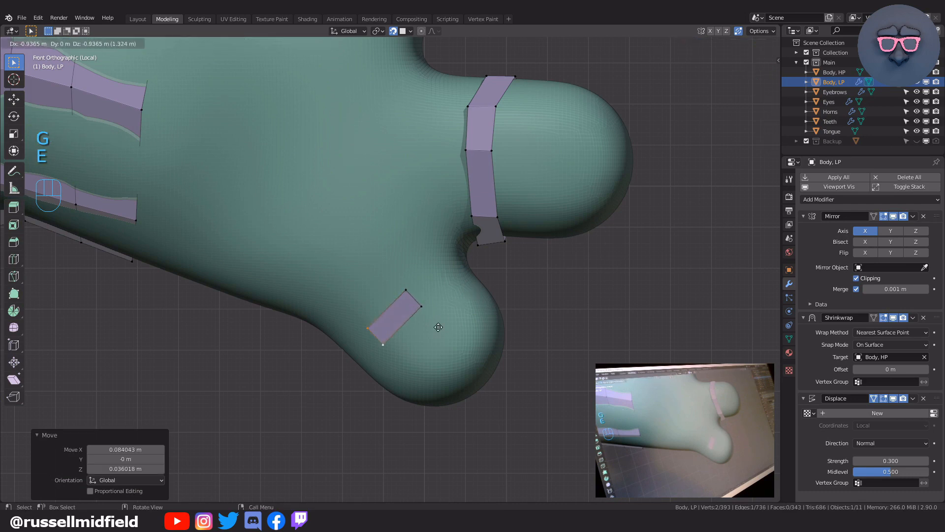
- Extrude the edge down the front of the lowest finger and around its underside, adjusting the new edge's position
left_click(426, 335)
middle_click_drag(408, 315, 483, 300)
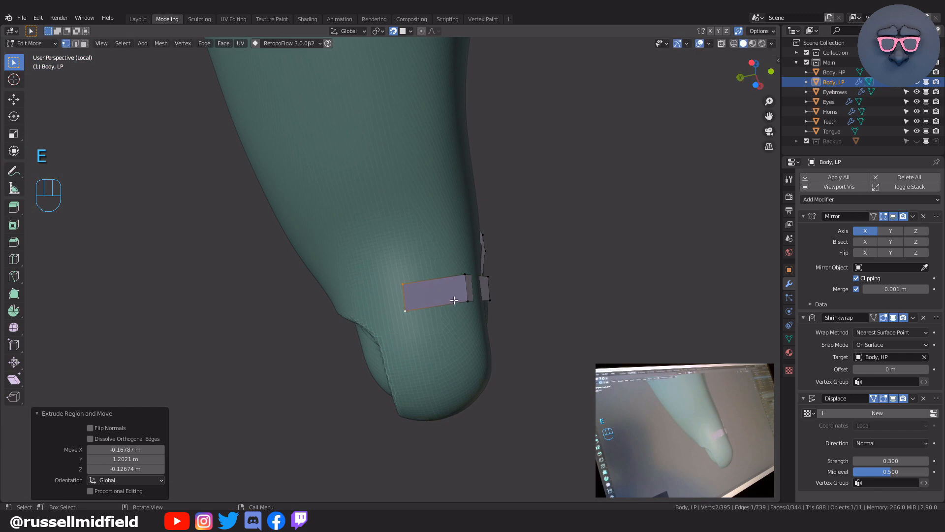
left_click(452, 277)
key("g")
left_click(451, 274)
middle_click_drag(415, 308, 476, 306)
middle_click_drag(427, 283, 502, 309)
- Extrude the band up behind the nail of the lowest finger in two more faces, rotating and aligning the edge
key("e")
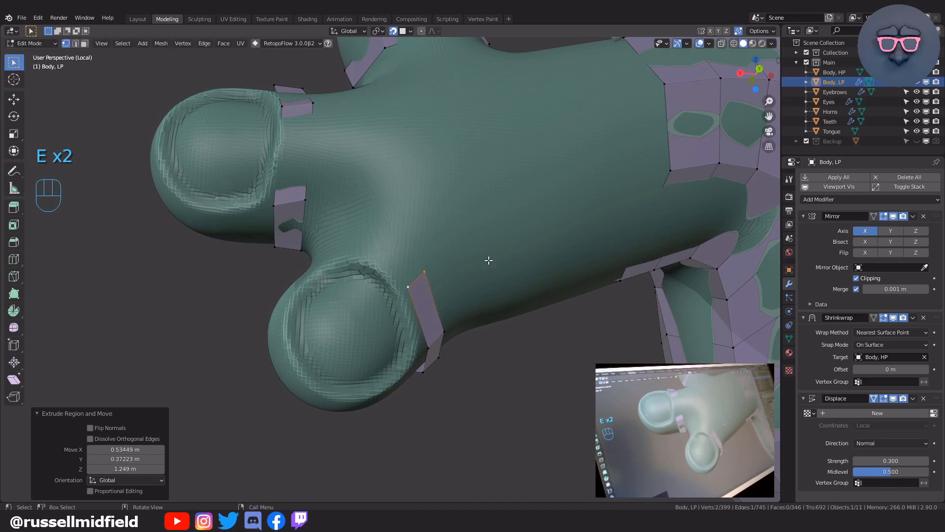
middle_click_drag(488, 260, 508, 279)
key("e")
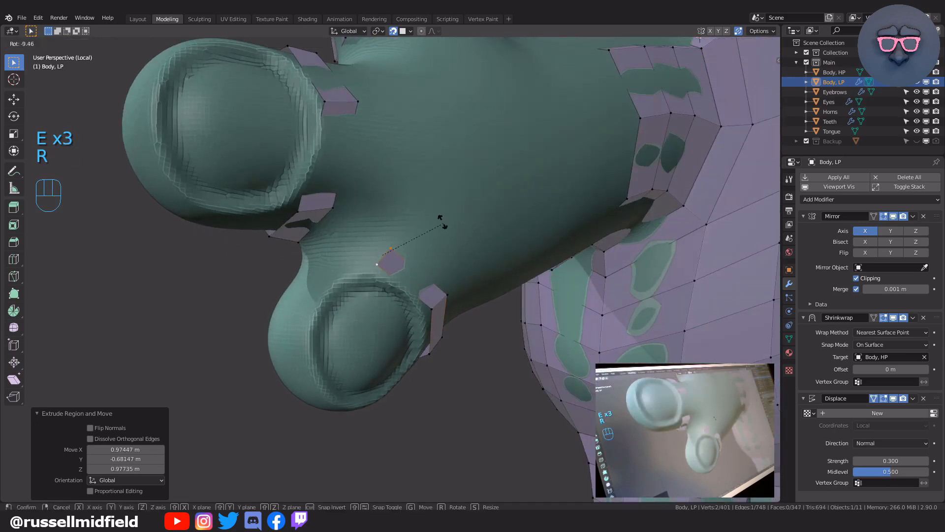
left_click(427, 212)
key("g")
left_click(427, 213)
- Extrude the band over the top of the lowest finger to its front, align the edge and fill the remaining gap with a face
middle_click_drag(427, 213, 445, 250)
key("e")
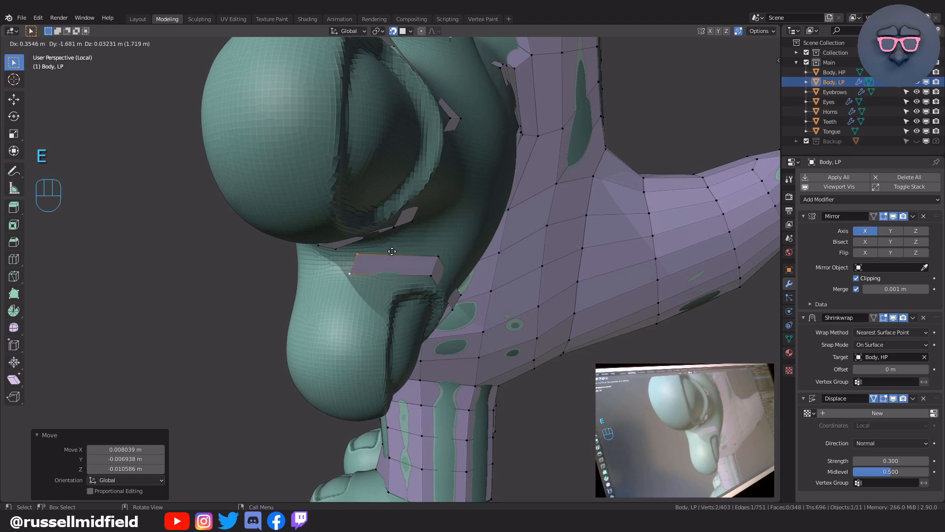
left_click(392, 251)
middle_click_drag(392, 251, 466, 255)
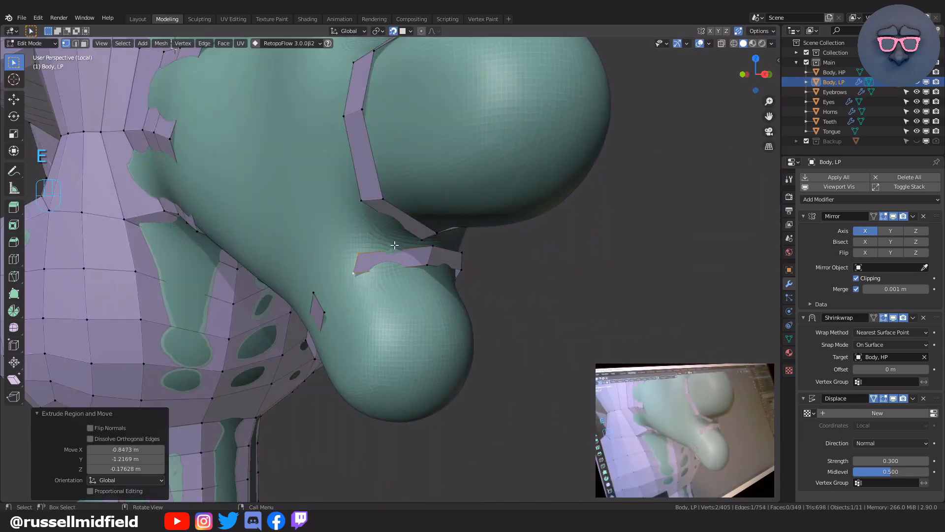
key("r")
left_click(349, 228)
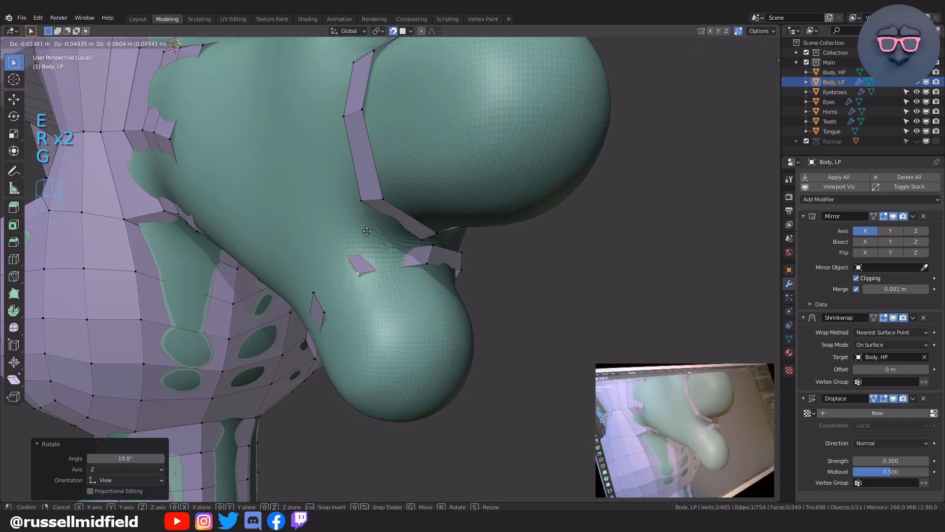
left_click(367, 231)
middle_click_drag(367, 230, 394, 280)
left_click(394, 279, "shift")
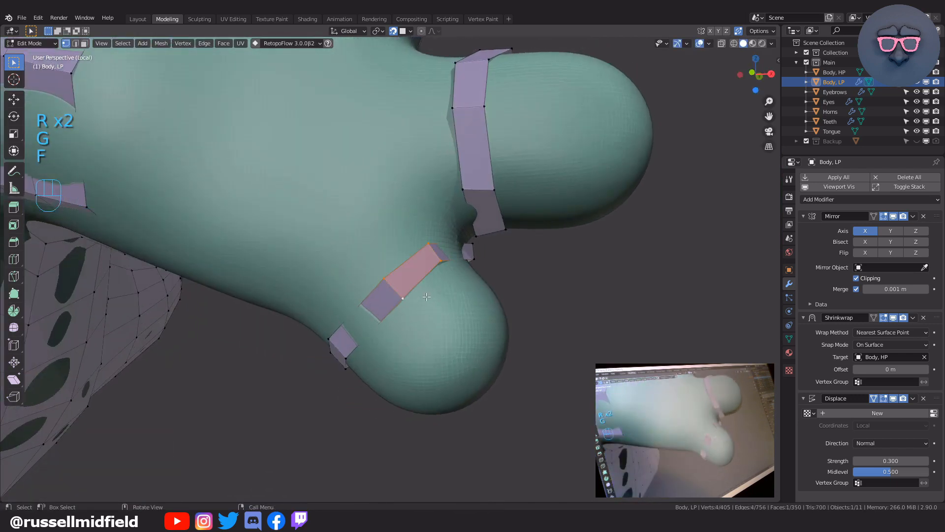
key("l")
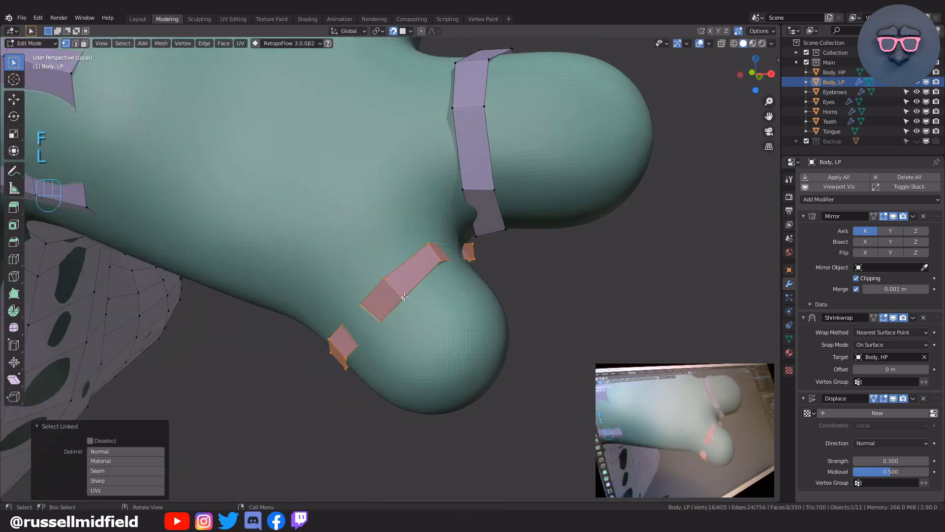
- Reposition the band vertices on top of the lowest finger, in the gap below the middle finger
left_click(411, 303)
scroll(414, 303, "down", 4)
middle_click_drag(414, 303, 333, 296)
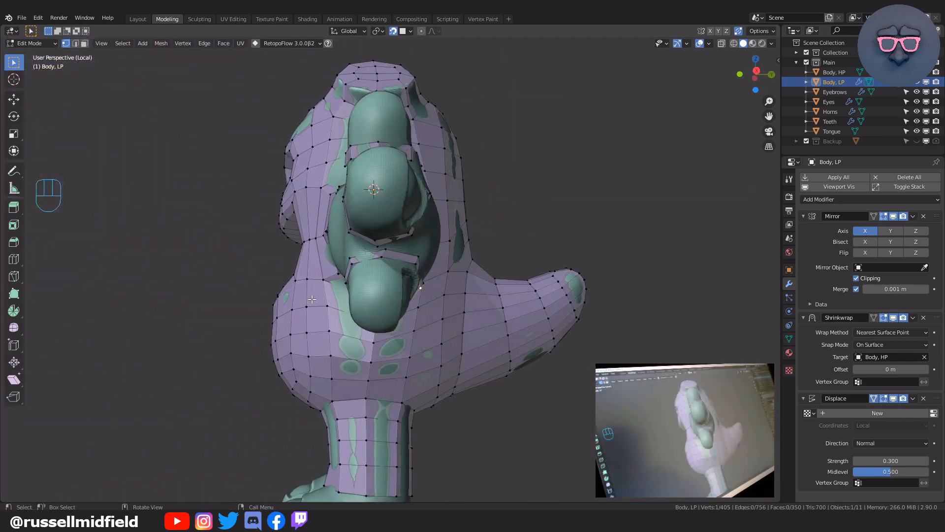
scroll(355, 266, "up", 4)
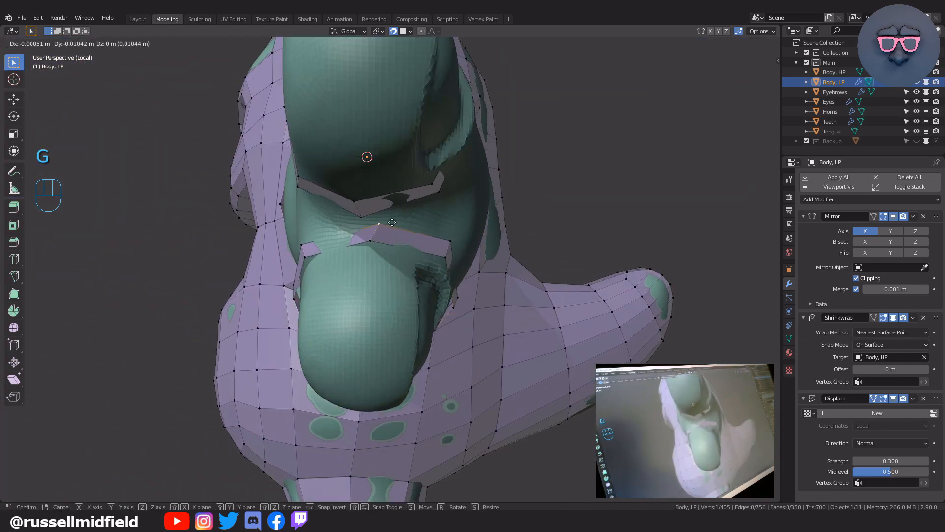
left_click(383, 226)
key("g")
left_click(373, 229)
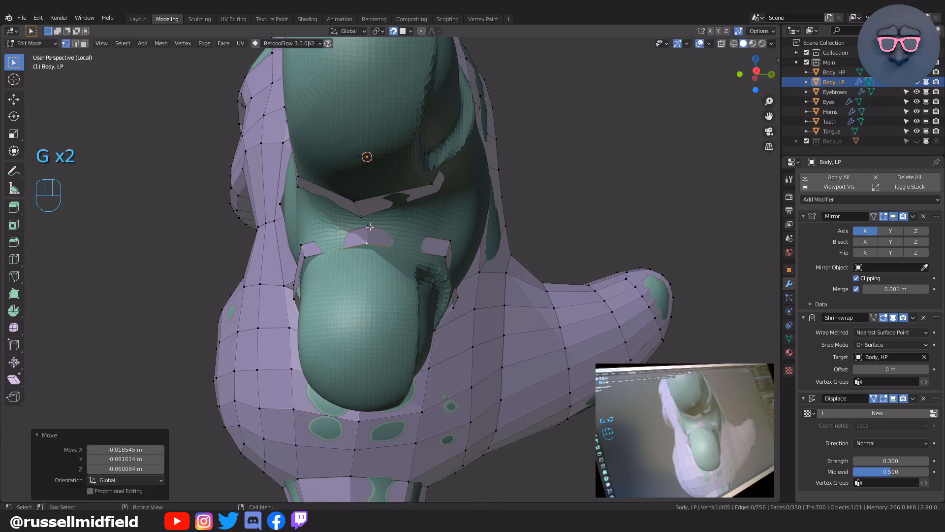
key("g")
left_click(379, 229)
- Extrude the front edges of the middle finger's band twice towards the fingertip, scaling and aligning the last edges
middle_click_drag(380, 229, 493, 296)
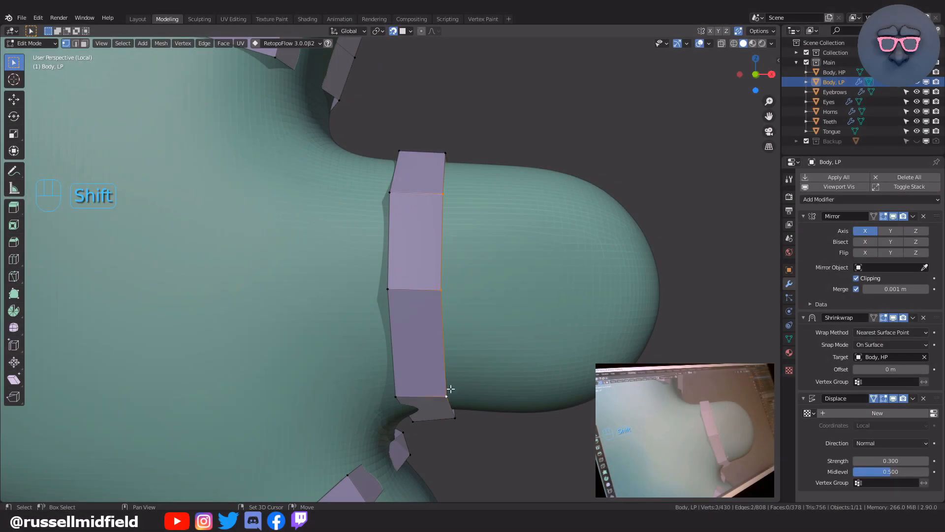
key("e")
left_click(549, 342)
key("e")
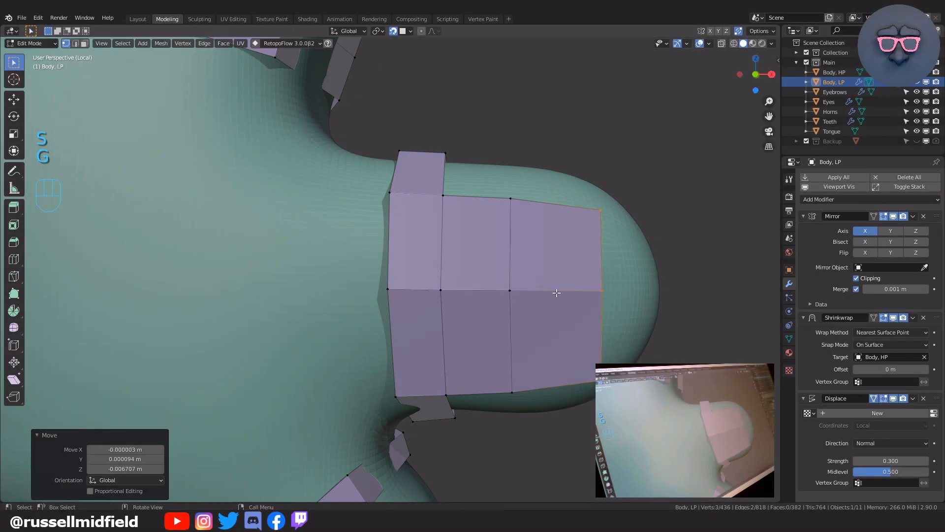
left_click(591, 268)
- Fill a face beside the extruded strip on the upper side of the middle finger and place its new corner vertex
middle_click_drag(608, 247, 566, 290)
left_click(447, 247)
middle_click_drag(447, 246, 433, 291)
key("f")
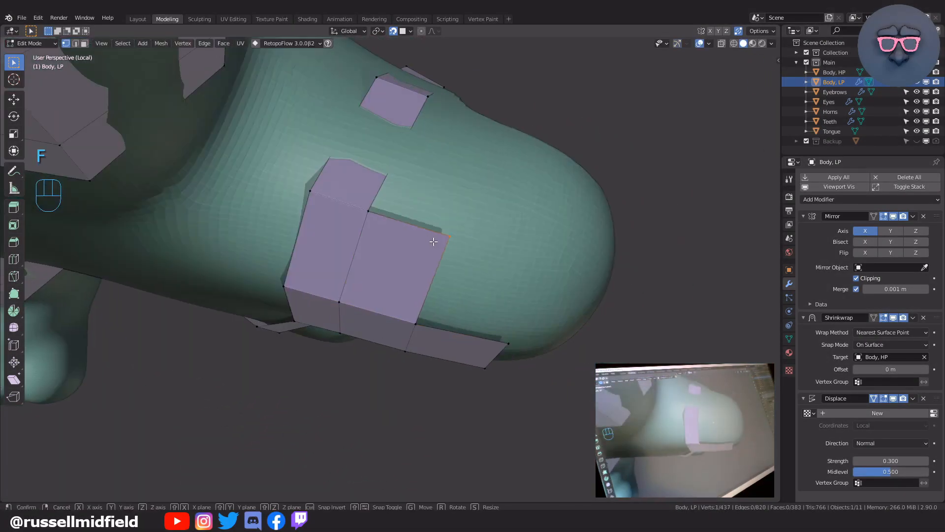
key("f")
- Fill further faces from the band around the top and nail side of the middle finger, placing each new vertex
middle_click_drag(378, 210, 480, 239)
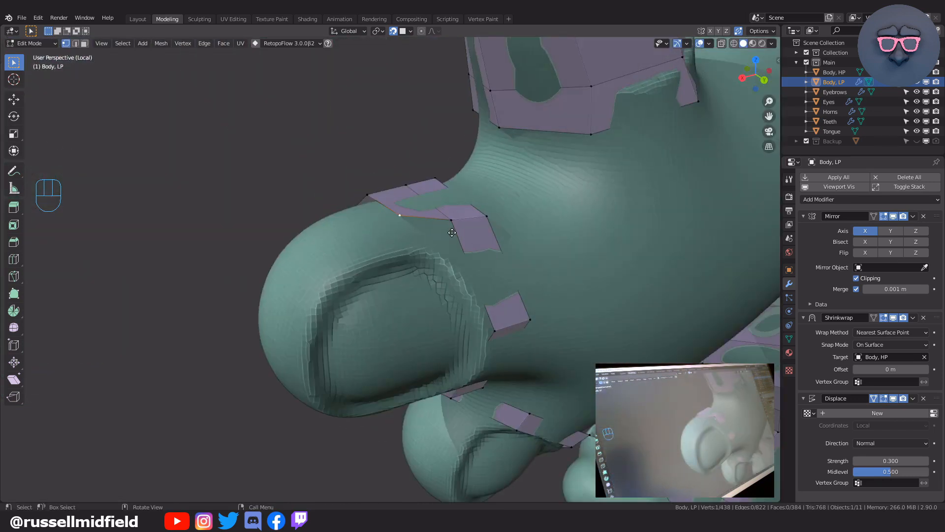
scroll(480, 238, "up", 2)
key("g")
key("f")
left_click(448, 236)
key("f")
middle_click_drag(468, 272, 420, 238)
left_click(474, 254)
key("f")
left_click(461, 260)
- Extend the second row of faces towards the tip on the upper side of the middle finger and position its vertices
left_click(428, 306)
key("f")
left_click(541, 347)
key("g")
key("f")
left_click(396, 163)
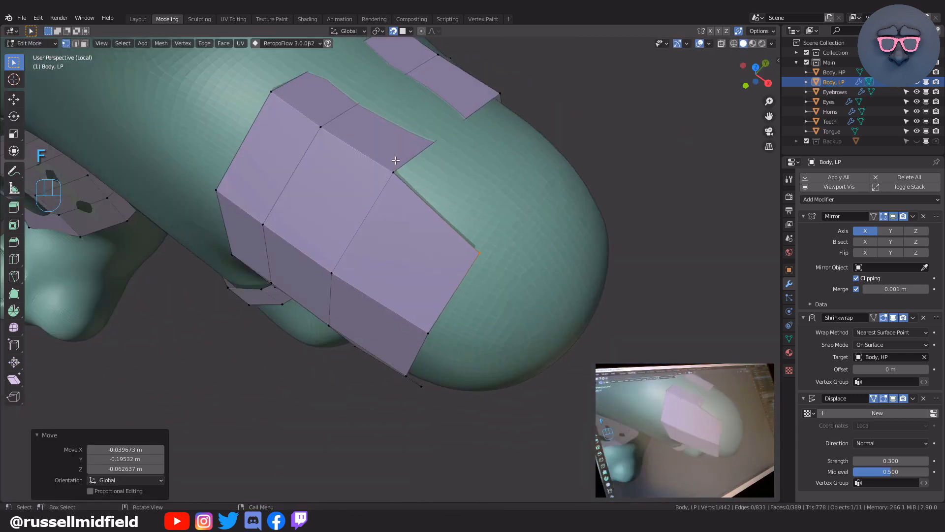
left_click(395, 161)
- Fill the faces across the nail of the middle finger and position their corner vertices
middle_click_drag(395, 160, 517, 246)
middle_click_drag(517, 246, 539, 276, "shift")
middle_click_drag(577, 301, 460, 312)
key("f")
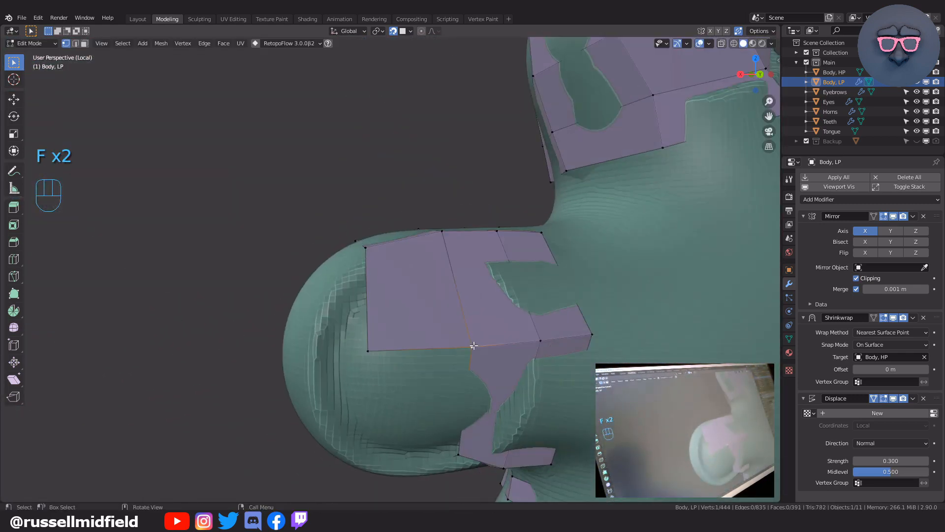
middle_click_drag(474, 346, 491, 297)
key("f")
left_click(421, 345)
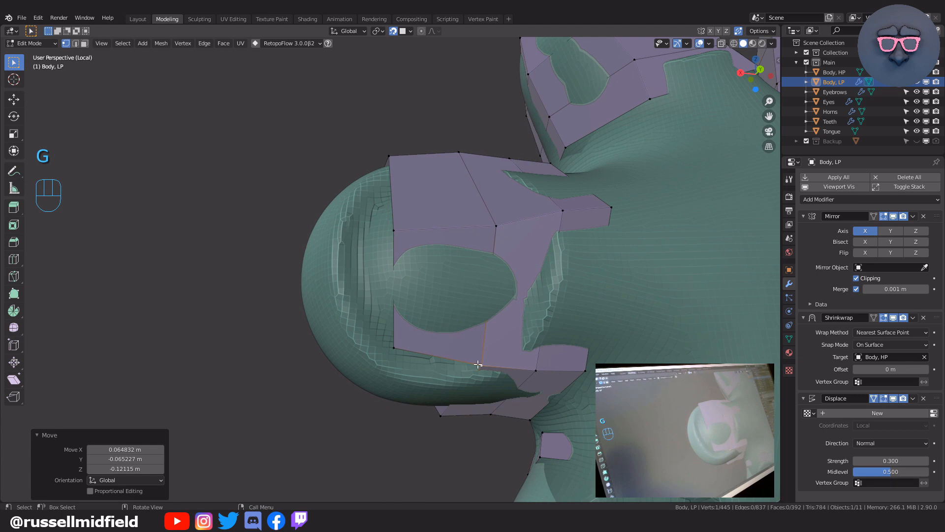
key("f")
- Close the remaining faces on the underside of the middle finger and adjust the connecting vertices
middle_click_drag(478, 364, 434, 290)
left_click(498, 312)
key("f")
left_click(548, 357)
key("g")
key("g")
middle_click_drag(499, 222, 480, 276)
left_click(501, 212)
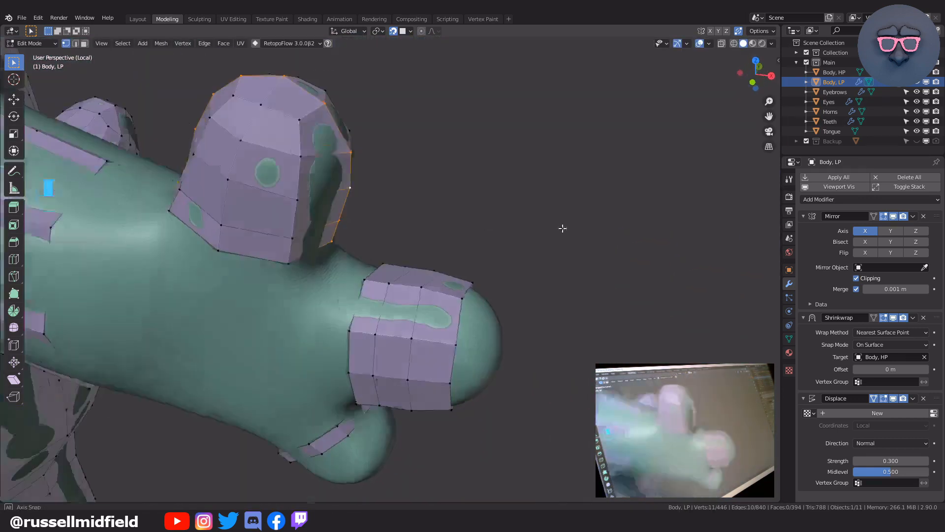
- Rotate and move the lengthwise edge line on top of the middle finger to straighten it
middle_click_drag(562, 228, 448, 231)
left_click(453, 290, "alt")
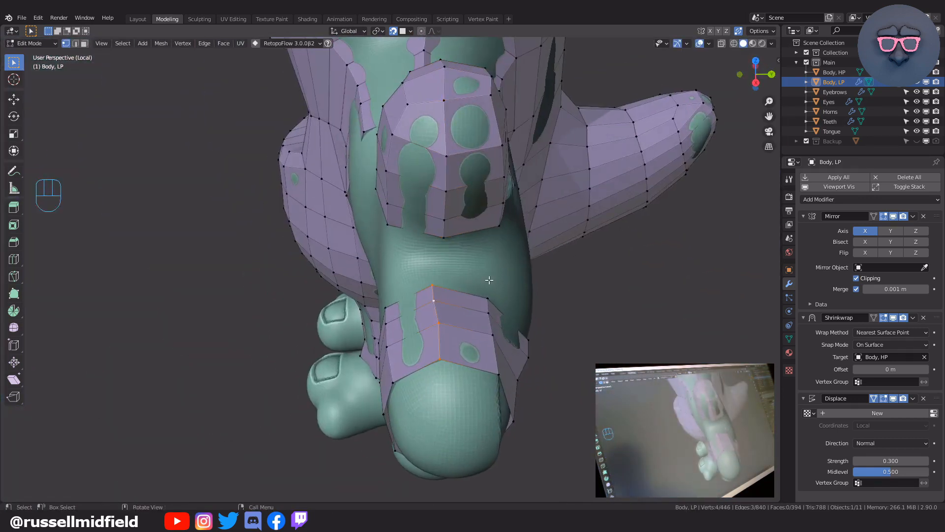
key("r")
left_click(490, 276)
key("g")
left_click(495, 296)
- Extrude the top edges of the middle finger's opening over the fingertip, scale them and reposition their vertices
middle_click_drag(497, 320, 528, 259)
left_click(523, 295, "shift")
key("e")
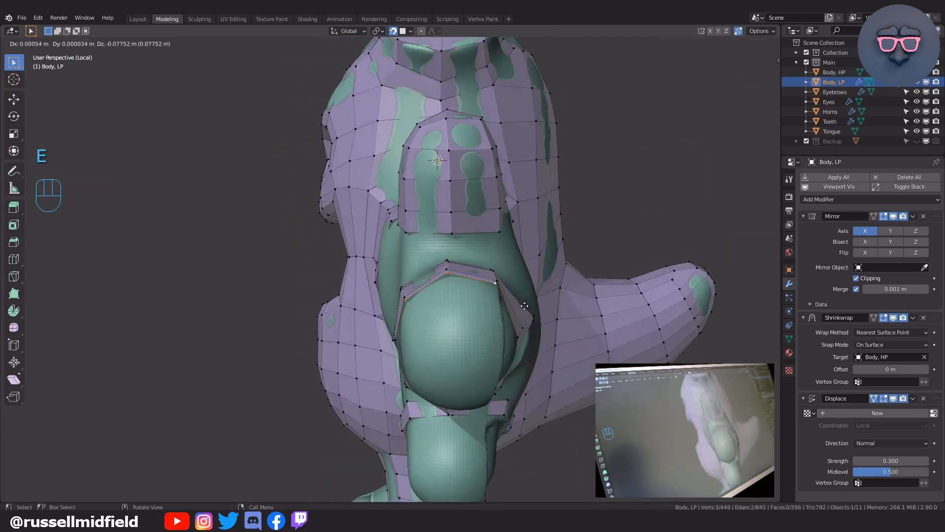
left_click(530, 295)
middle_click_drag(530, 296, 594, 284)
key("s")
key("g")
left_click(496, 339)
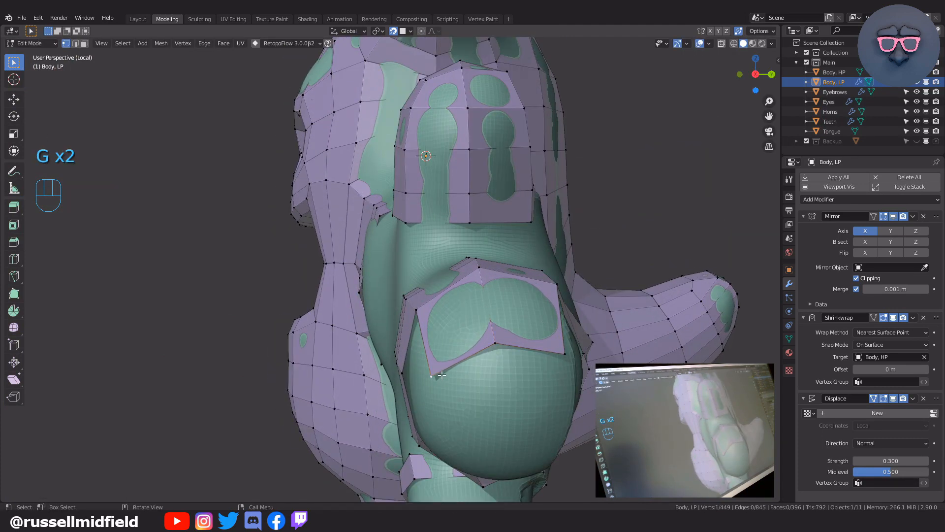
key("g")
key("g")
left_click(512, 354)
- Extrude the bottom edges of the middle finger's opening up over the fingertip, scale them and reposition their vertices
middle_click_drag(547, 404, 559, 300)
left_click(461, 357, "alt")
left_click(506, 341, "shift")
middle_click_drag(480, 333, 507, 394)
key("e")
key("s")
key("g")
key("g")
left_click(466, 333)
middle_click_drag(435, 330, 435, 347)
left_click(430, 345)
key("g")
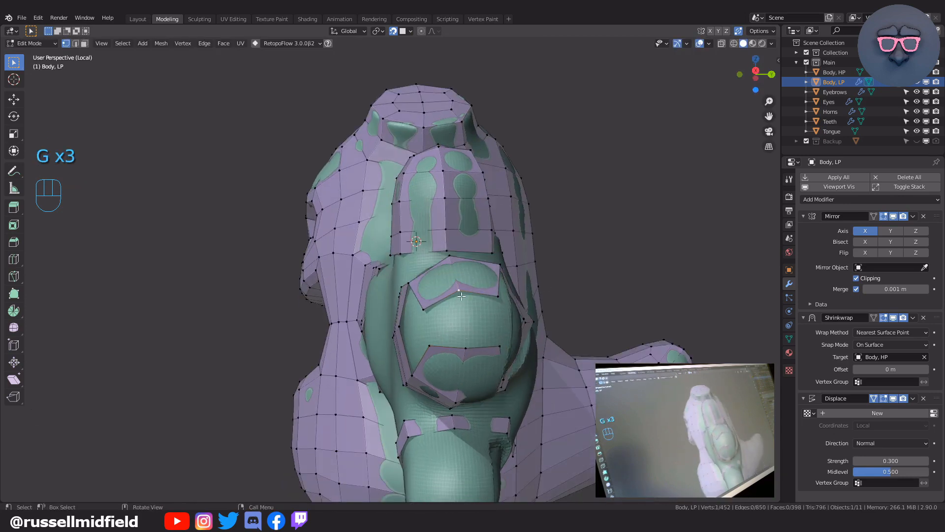
key("g")
left_click(432, 347)
- Bridge the upper and lower fingertip strips with faces and add a horizontal loop cut across them
left_click(423, 310)
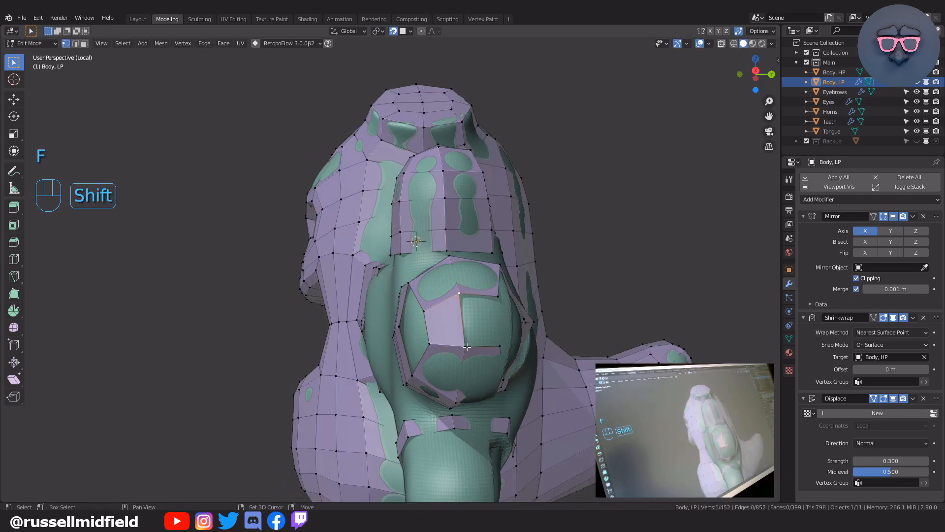
double_click(427, 325)
key("g")
left_click(426, 325)
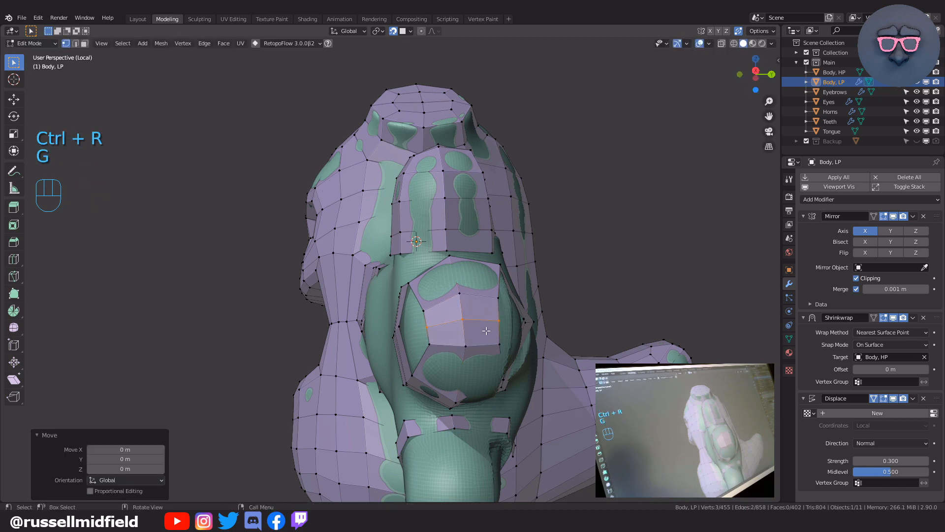
- Fill the remaining side gaps of the middle fingertip cap with faces
middle_click_drag(413, 303, 461, 300)
scroll(461, 299, "up", 2)
key("f")
middle_click_drag(460, 363, 382, 373)
key("f")
- Reposition the vertices around the middle fingertip cap to even out its faces
middle_click_drag(471, 380, 580, 358)
left_click(510, 287)
key("g")
left_click(512, 312)
middle_click_drag(513, 312, 389, 281)
left_click(479, 242)
key("g")
left_click(479, 237)
key("g")
left_click(492, 224)
middle_click_drag(492, 224, 502, 307)
- Extrude the front edges of the lowest finger's band towards the fingertip and scale the new edges
left_click(624, 298)
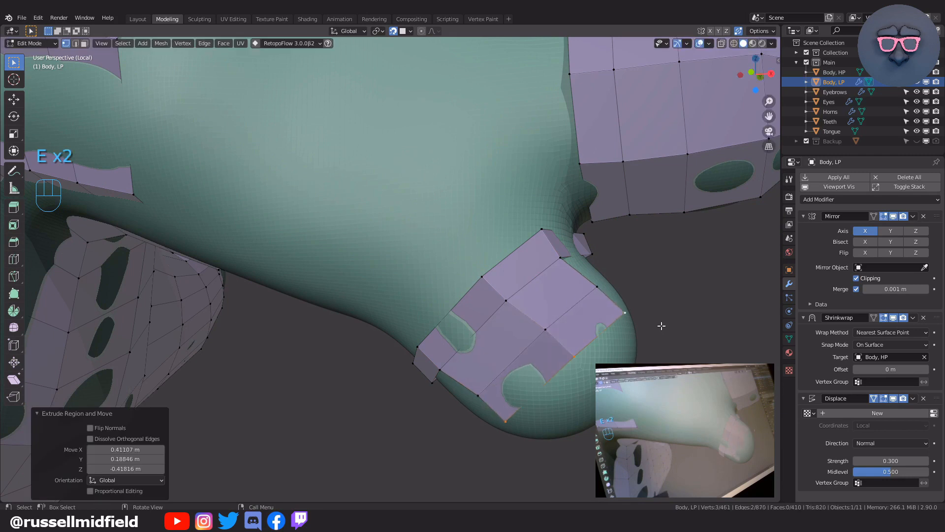
key("s")
left_click(623, 300)
- Start a second row of faces around the lowest finger by filling from its band and positioning the new vertices
middle_click_drag(622, 301, 420, 279)
key("f")
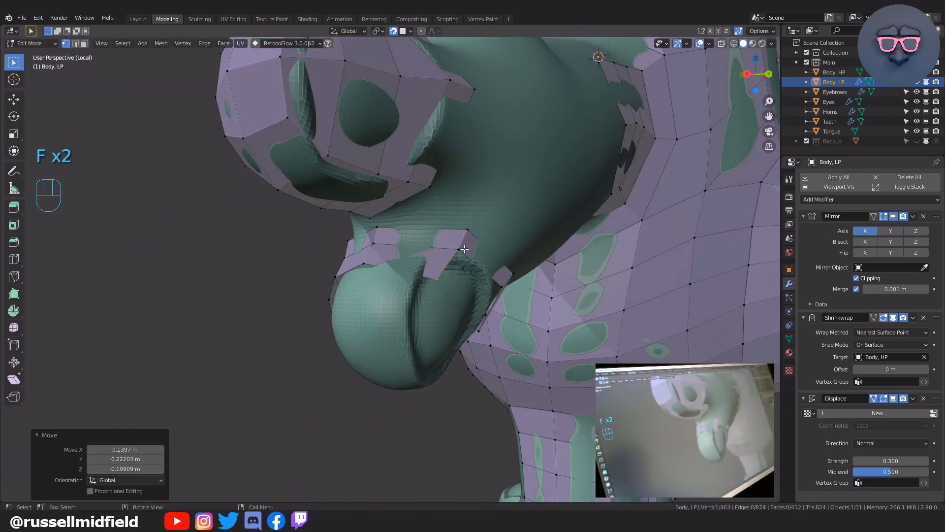
middle_click_drag(464, 249, 422, 283)
key("f")
middle_click_drag(432, 317, 419, 184)
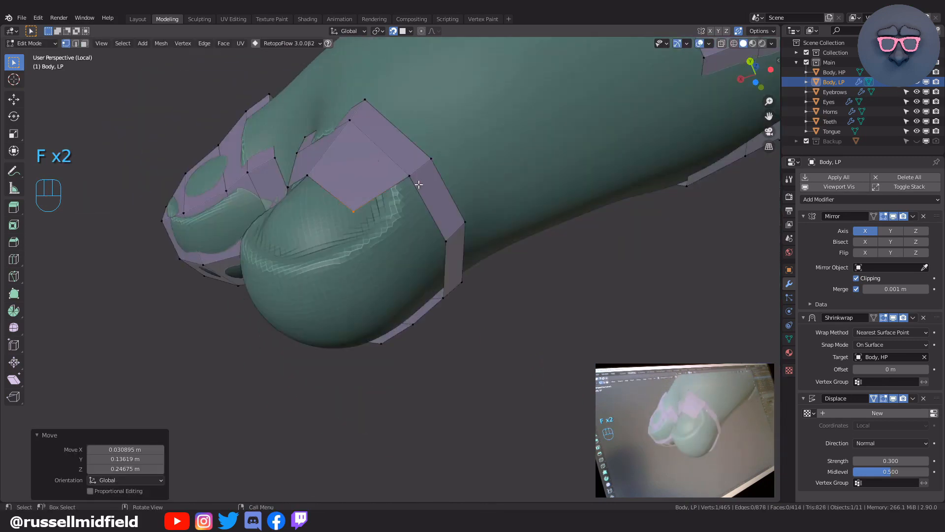
left_click(419, 223)
middle_click_drag(418, 224, 566, 340)
left_click(584, 339)
key("f")
key("g")
middle_click_drag(542, 290, 367, 361)
left_click(422, 384)
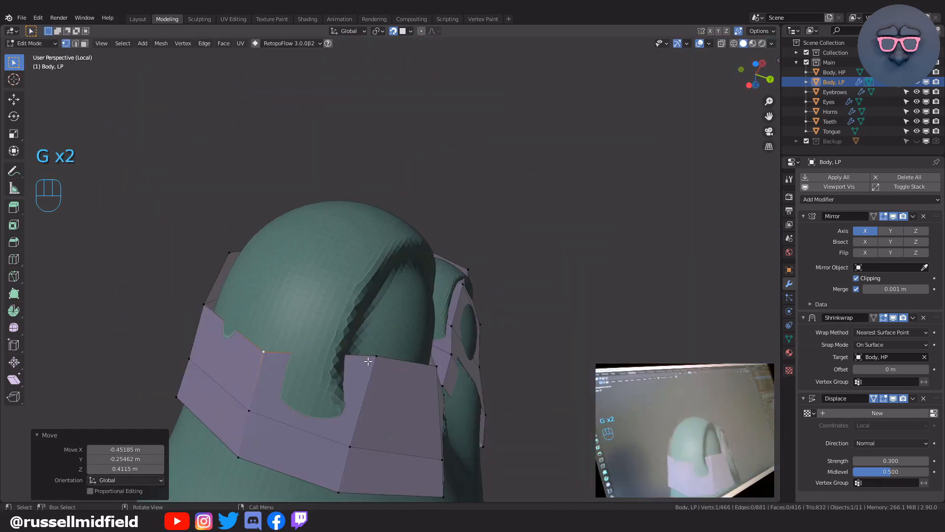
- Reposition the vertices of the lowest finger's second face row so they follow the sculpt
key("g")
left_click(362, 377)
key("g")
middle_click_drag(380, 397, 450, 192)
key("g")
left_click(419, 301)
key("g")
left_click(394, 305)
- Fill the remaining faces of the second row around the lowest finger and adjust their vertices
key("f")
key("f")
key("f")
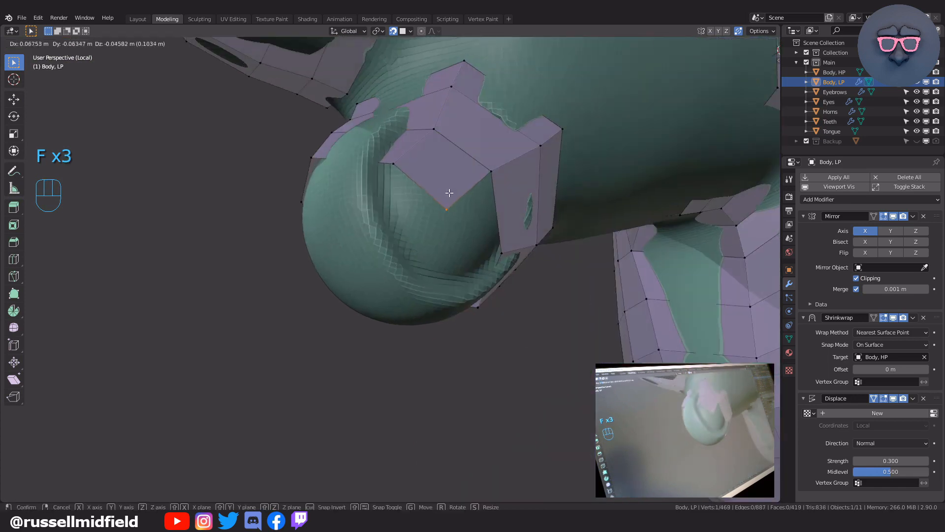
key("f")
middle_click_drag(518, 243, 418, 256)
key("f")
key("f")
key("g")
left_click(474, 255)
key("g")
left_click(424, 280)
- Extrude the row's upper edges over the lowest fingertip, scale them to about 0.825 and reposition the new vertices
scroll(482, 203, "down", 3)
left_click(402, 231, "alt")
scroll(419, 256, "up", 2)
left_click(488, 333)
key("s")
left_click(485, 333)
key("g")
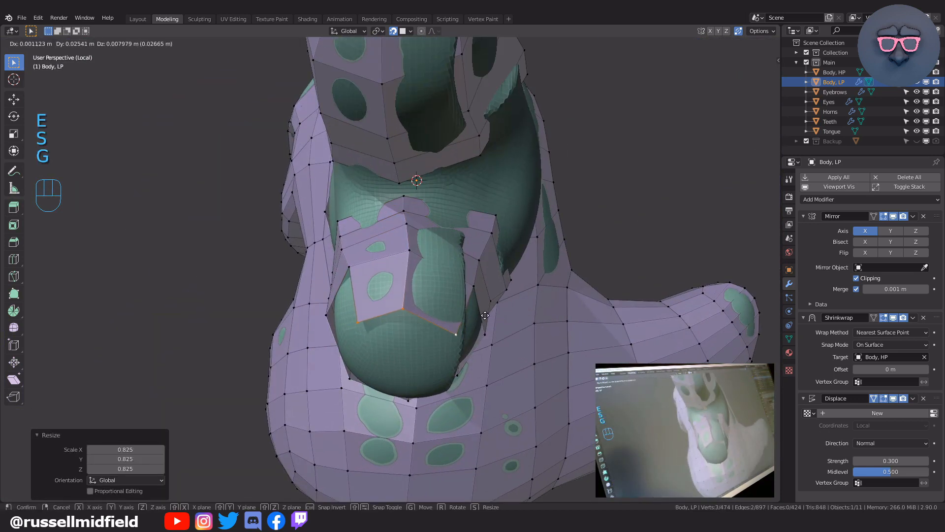
left_click(480, 334)
left_click(408, 319)
key("g")
- Extrude the opposite edges of the lowest finger's row over the fingertip, scale them down and reposition the vertices
middle_click_drag(407, 389, 468, 339)
left_click(414, 339, "shift")
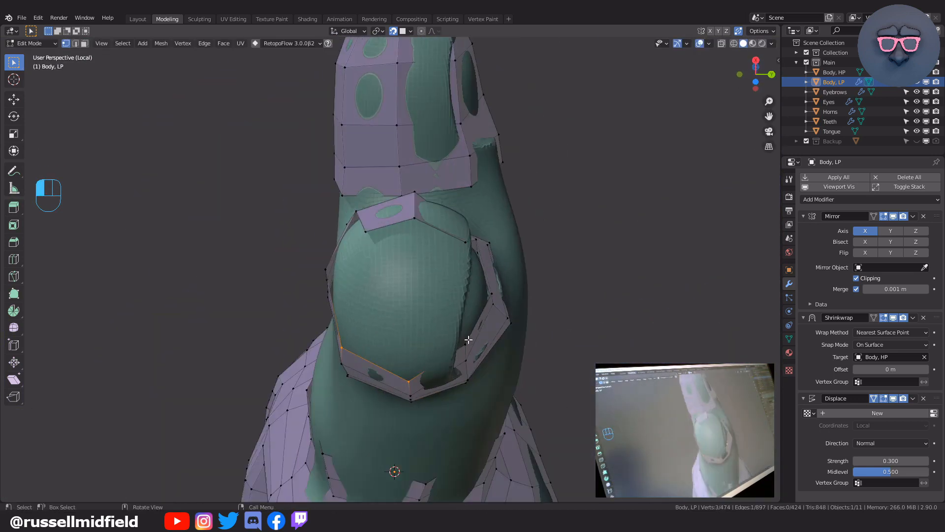
key("e")
left_click(438, 300)
key("s")
left_click(458, 297)
key("g")
middle_click_drag(438, 297, 435, 308)
key("g")
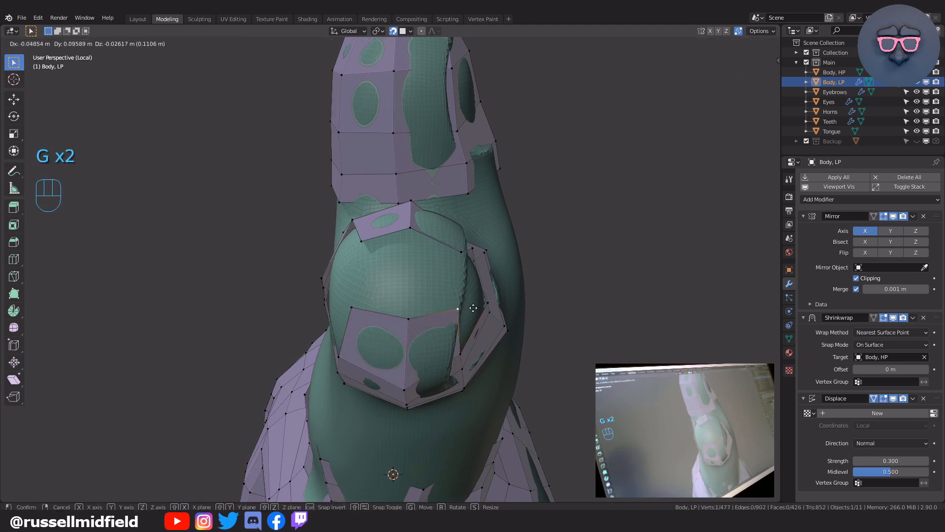
- Bridge the two strips on the lowest fingertip with faces and add a loop cut across them
left_click(460, 308, "shift")
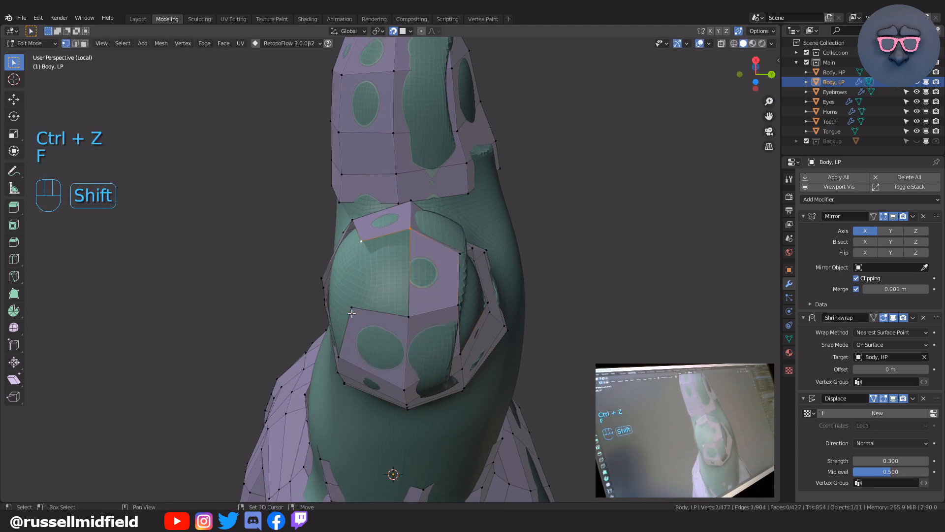
key("ctrl+r")
left_click(376, 273)
key("g")
left_click(360, 276)
- Fill the remaining side gaps of the lowest fingertip cap with faces
middle_click_drag(362, 291, 404, 291)
left_click(479, 327)
key("f")
key("f")
left_click(394, 249, "shift")
key("f")
key("f")
scroll(404, 291, "up", 2)
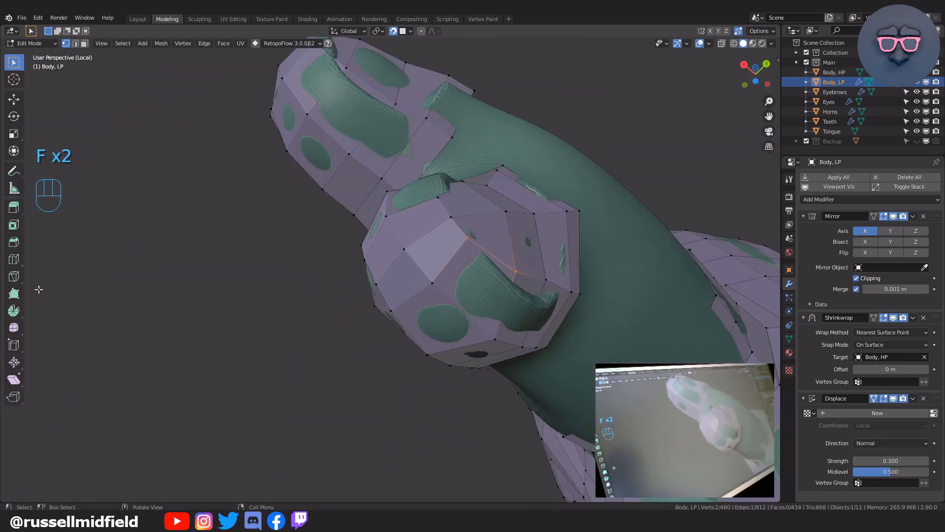
- Reposition the vertices of the lowest fingertip cap with the Poly Build tool to even out its faces
left_click(13, 294)
left_click_drag(427, 283, 452, 313)
key("ctrl+z")
left_click(453, 310)
middle_click_drag(452, 310, 461, 261)
left_click_drag(462, 261, 456, 256)
middle_click_drag(455, 256, 393, 261)
left_click_drag(393, 261, 401, 246)
middle_click_drag(401, 246, 444, 260)
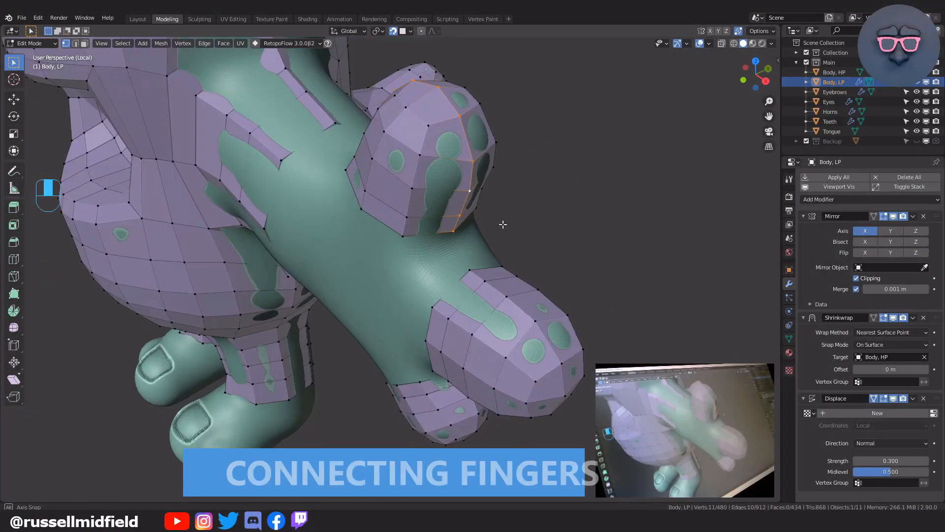
- Bridge the base of the upper finger to the base of the middle finger with faces
middle_click_drag(502, 223, 460, 367)
left_click(347, 150, "alt+shift")
scroll(345, 283, "down", 3)
middle_click_drag(375, 275, 387, 297)
left_click(336, 308, "alt+shift")
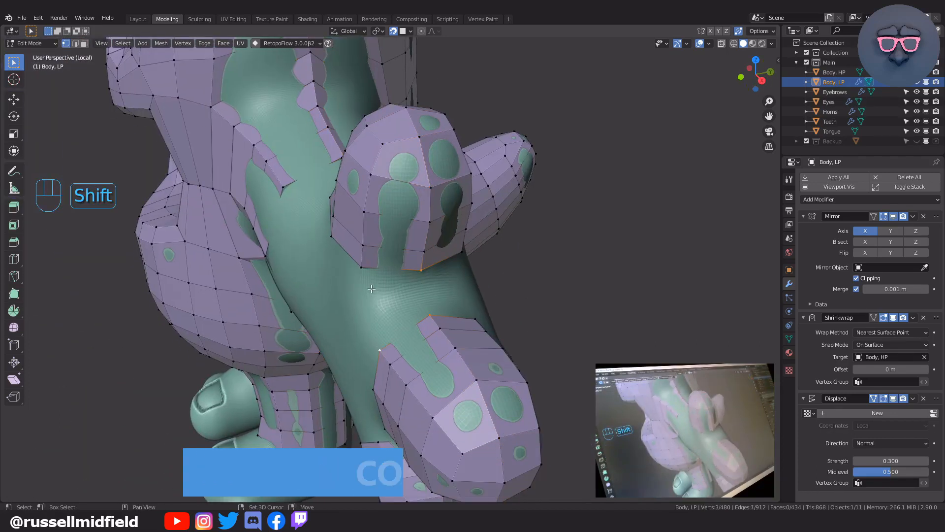
left_click(361, 267, "shift")
key("f")
middle_click_drag(365, 276, 330, 278)
left_click(366, 271)
- Add a loop cut across the bridge between the upper and middle fingers and reposition its vertices
key("ctrl+r")
middle_click_drag(444, 284, 385, 322)
double_click(443, 296)
key("g")
left_click(428, 300)
key("g")
left_click(408, 309)
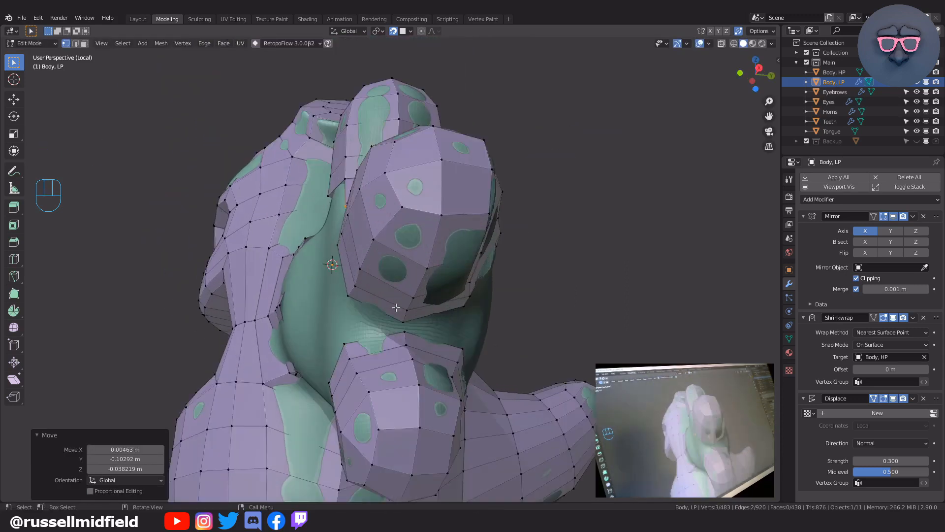
- Continue the bridge between the upper and middle fingers with another face and add a loop cut through it
left_click(385, 322, "shift")
key("f")
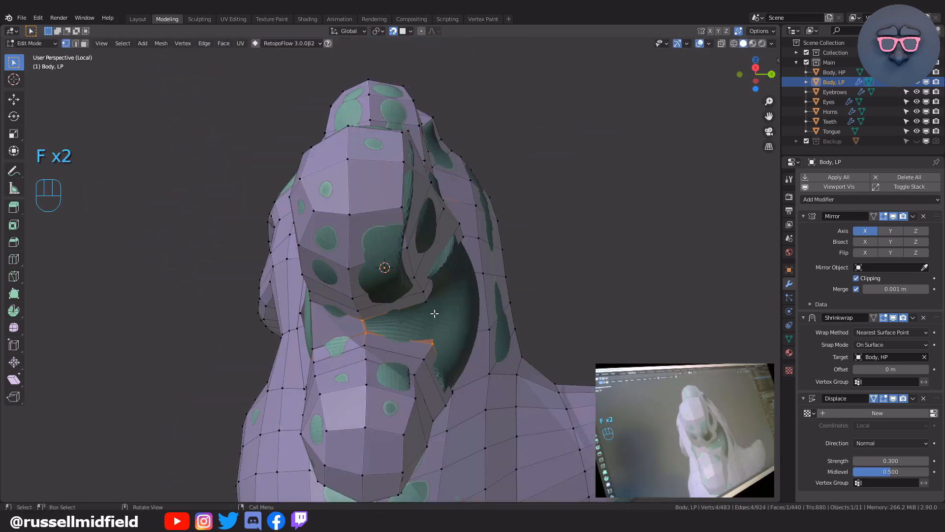
key("ctrl+z")
key("alt+z")
key("alt+z")
key("ctrl+z")
key("f")
key("ctrl+r")
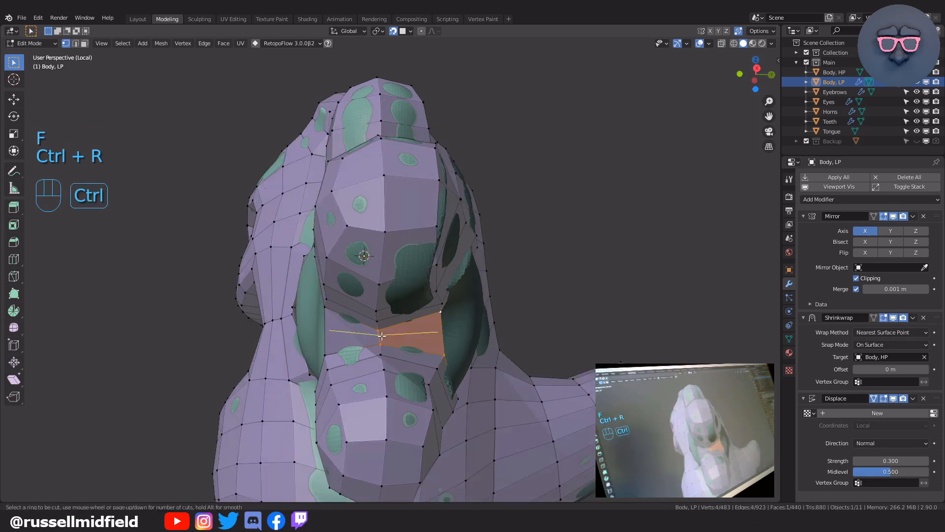
double_click(413, 322)
key("g")
left_click(413, 322)
middle_click_drag(414, 296, 446, 308)
- Bridge the remaining gap between the fingers with a face, add a loop cut and reposition it
left_click(441, 259, "alt")
scroll(406, 279, "up", 2)
left_click(347, 360)
left_click(431, 310, "shift")
key("f")
key("ctrl+r")
double_click(411, 318)
key("g")
left_click(447, 325)
- Fill long faces connecting the lowest finger's base to the ends of the forearm's underside strips
left_click(371, 303, "alt")
scroll(372, 303, "down", 5)
middle_click_drag(371, 303, 413, 266)
scroll(406, 244, "up", 3)
scroll(414, 266, "up", 4)
middle_click_drag(379, 315, 413, 269, "shift")
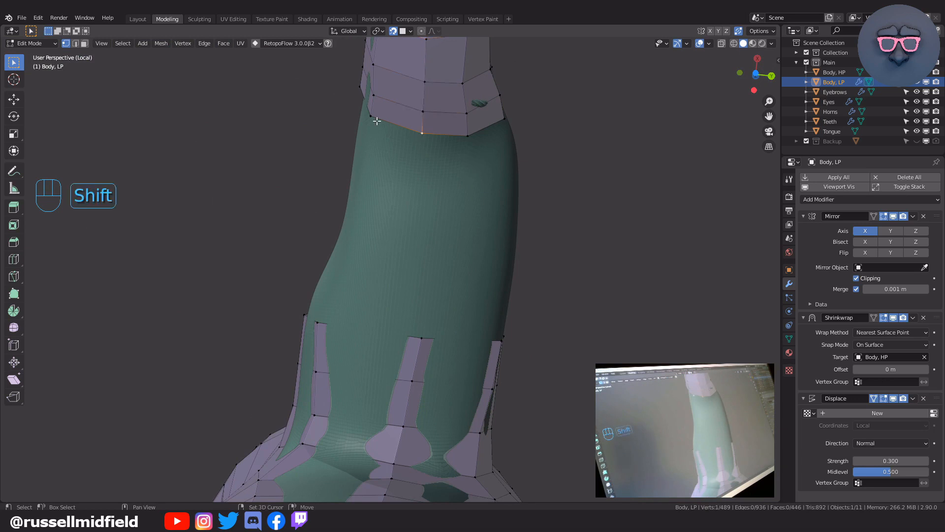
left_click(422, 335, "shift")
key("alt+z")
key("alt+z")
key("f")
middle_click_drag(460, 217, 379, 244)
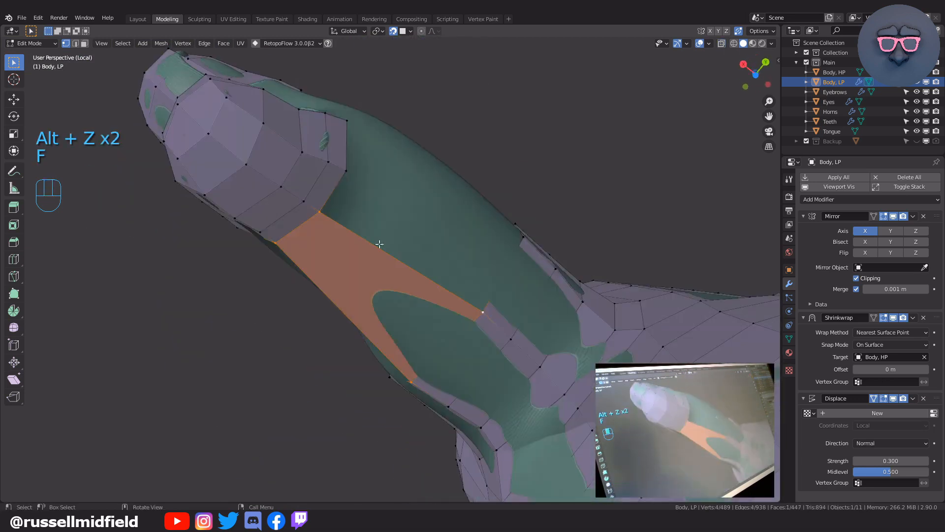
middle_click_drag(498, 275, 524, 254)
left_click(502, 239, "shift")
middle_click_drag(395, 302, 492, 261)
- Add a loop cut across the long faces between the lowest finger and the forearm and reposition it
key("ctrl+r")
left_click(381, 290)
right_click(380, 291)
key("g")
left_click(368, 268, "alt")
scroll(368, 269, "down", 5)
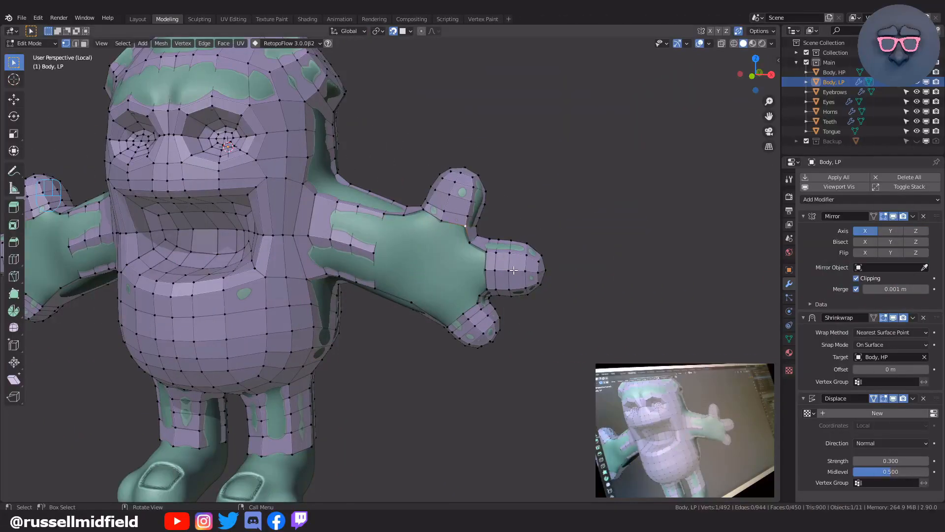
scroll(493, 271, "up", 5)
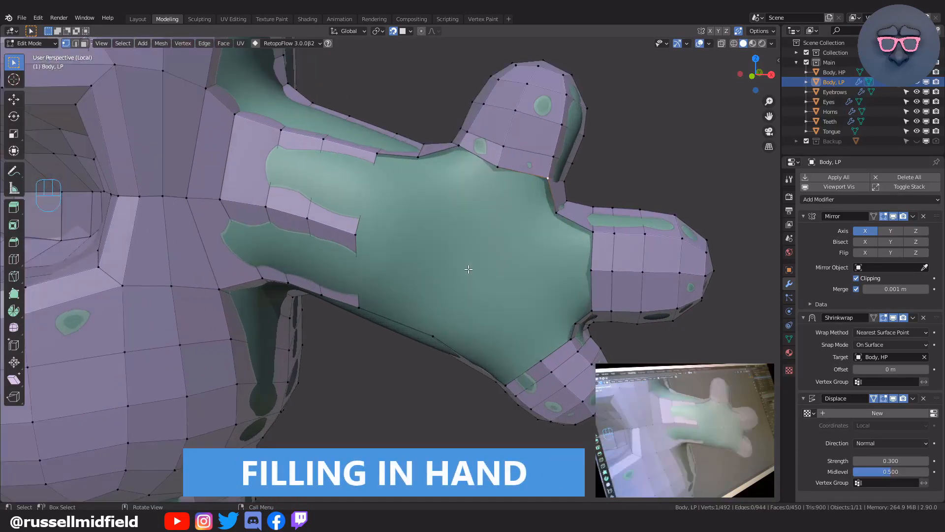
- Add one more loop cut across the forearm half of the underside faces and move it onto the surface
middle_click_drag(464, 315, 413, 281)
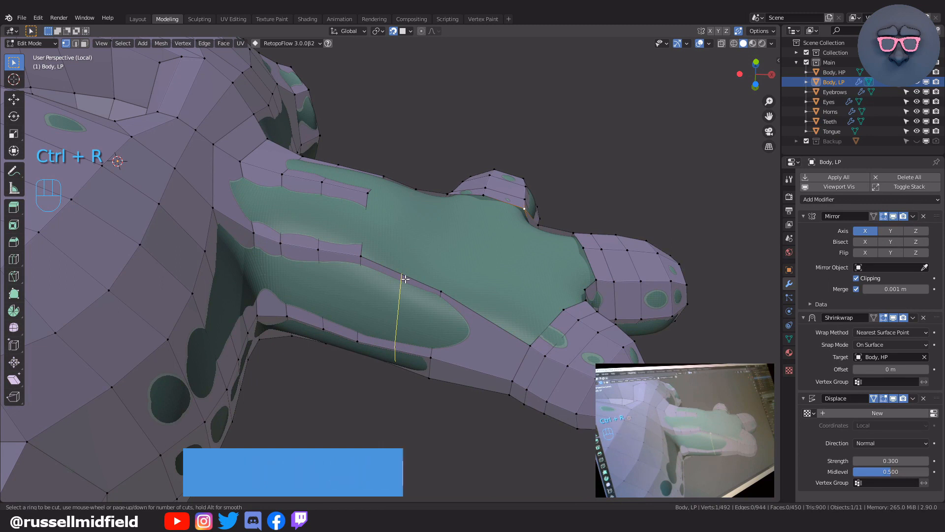
left_click(405, 279)
middle_click_drag(405, 279, 434, 296)
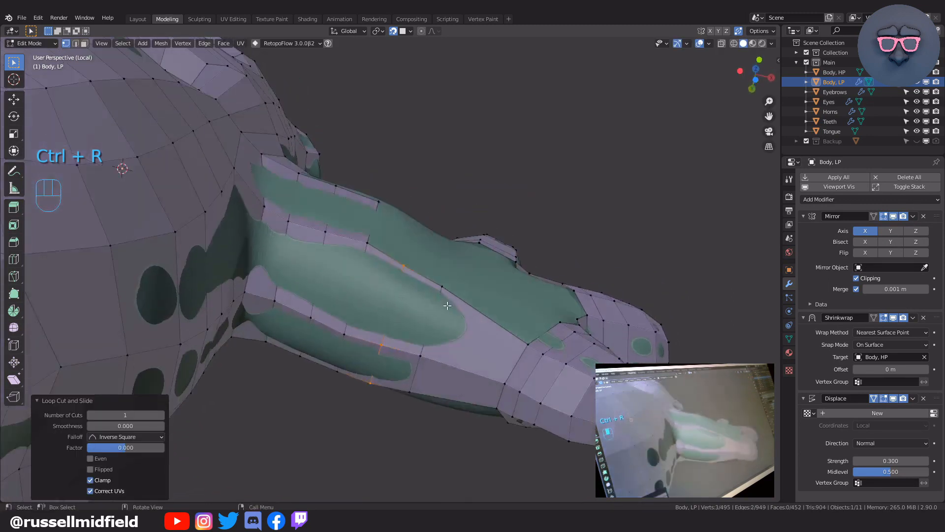
key("g")
left_click(447, 305)
middle_click_drag(499, 320, 480, 313)
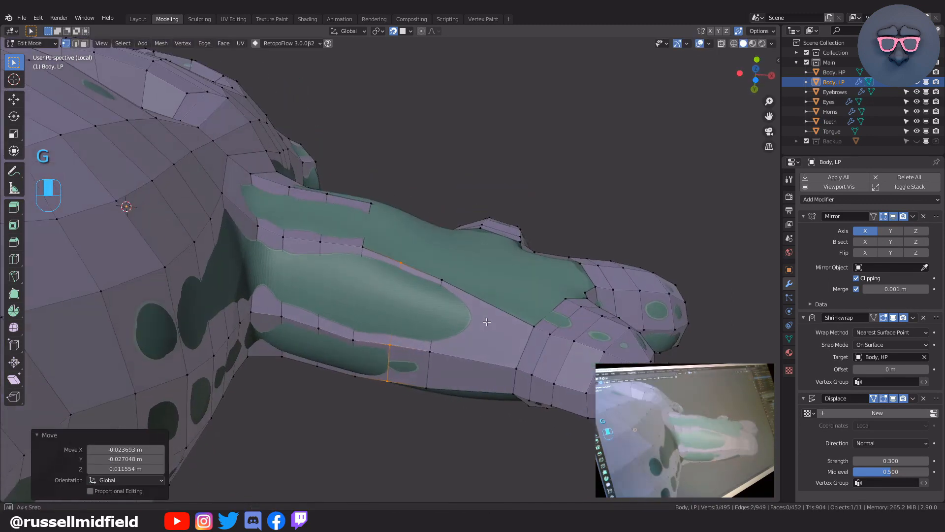
- Add three loop cuts across the underside faces near the lowest finger and conform them to the sculpt
key("ctrl")
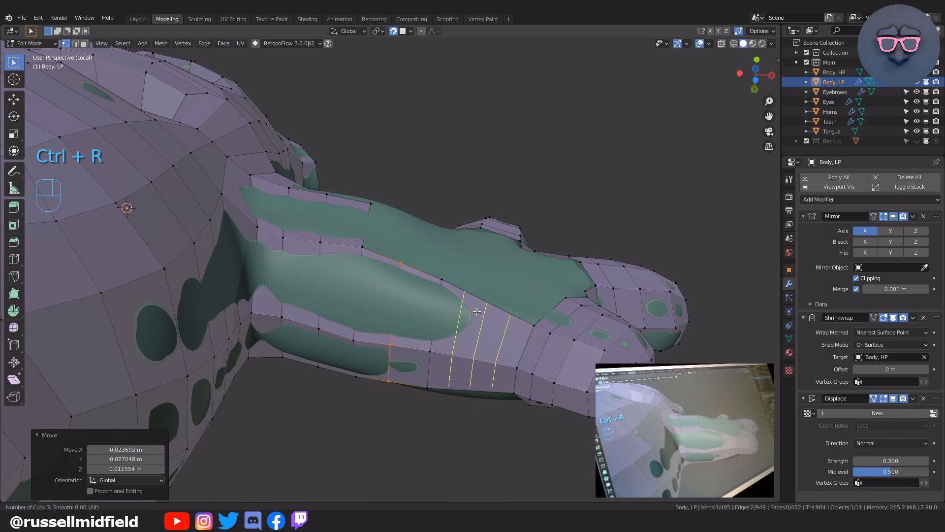
left_click(476, 311)
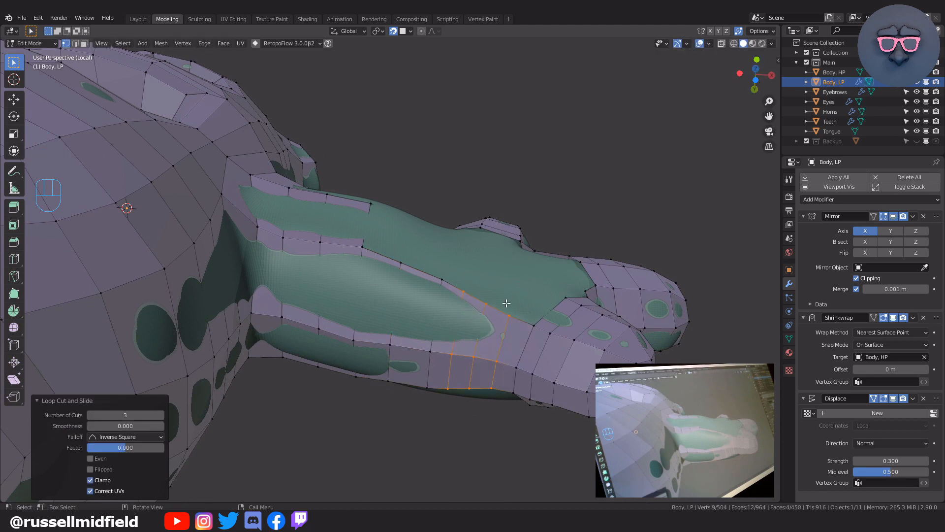
key("g")
left_click(506, 303)
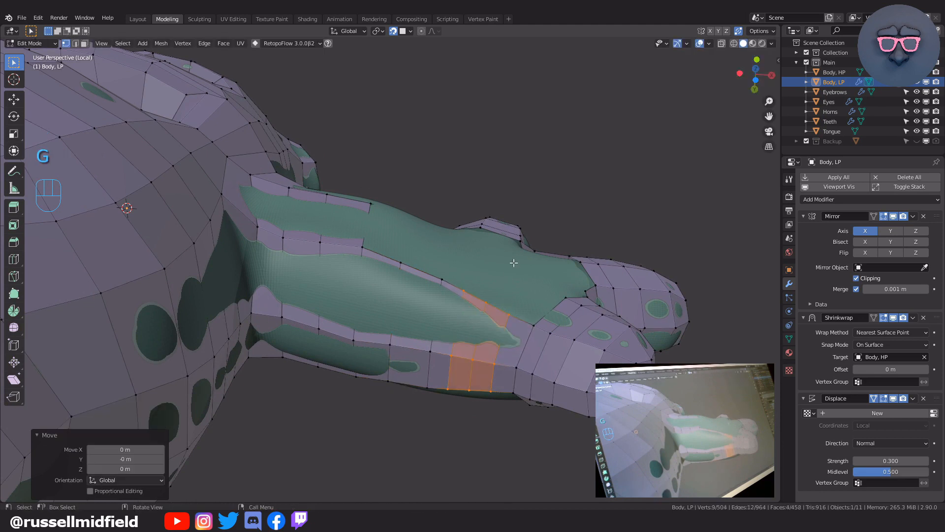
middle_click_drag(513, 263, 518, 316)
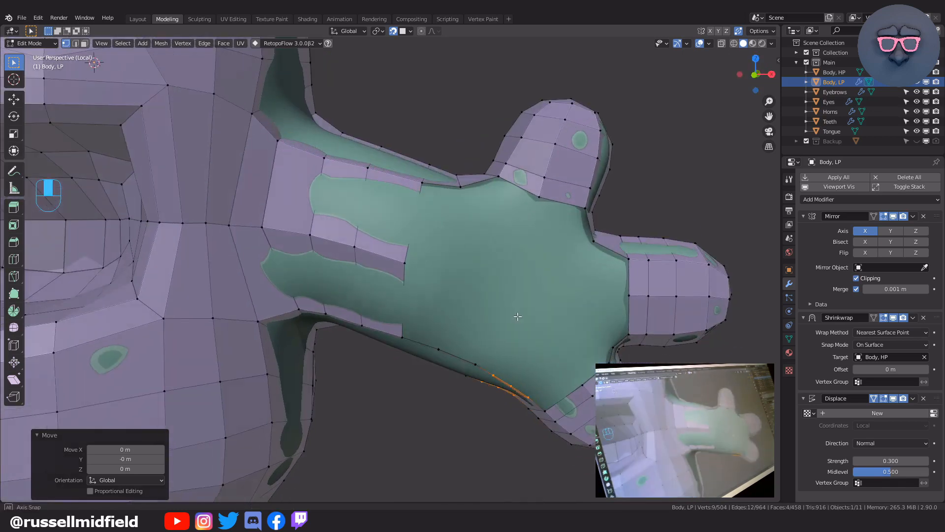
- Extend the front of the forearm towards the hand with faces joining its upper, middle and lower strips
left_click(424, 185)
middle_click_drag(424, 185, 443, 222)
key("f")
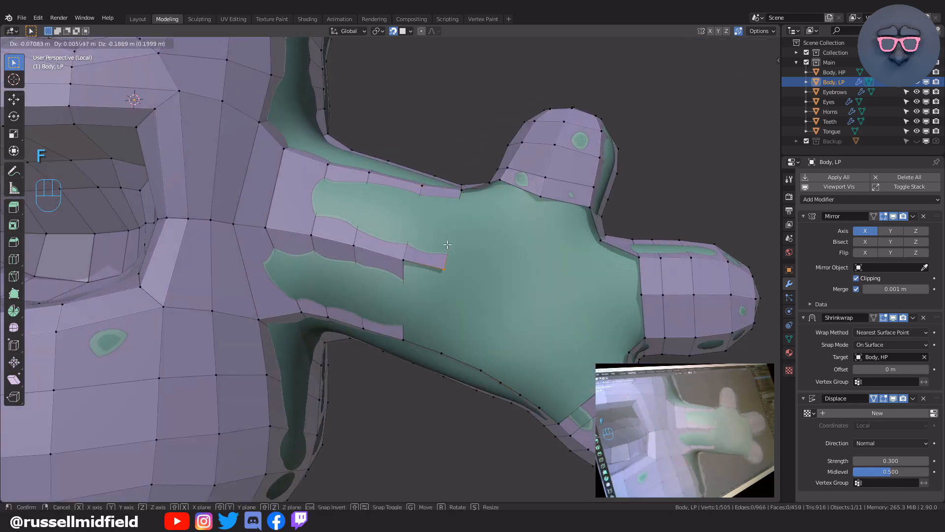
left_click(447, 245)
left_click(411, 263)
middle_click_drag(439, 308, 480, 301)
key("f")
left_click(437, 300)
- Fill another face from the upper forearm strip towards the palm and reposition the vertex at the upper finger's base
left_click(464, 185)
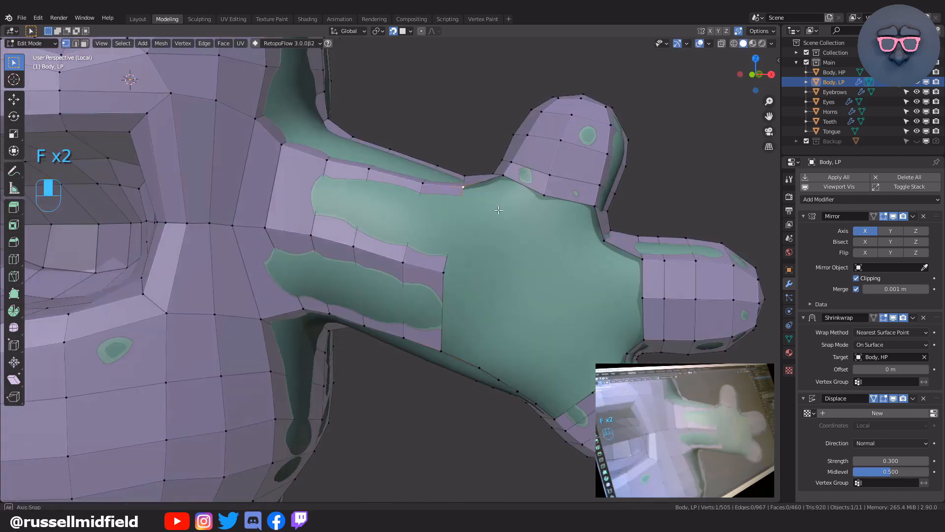
middle_click_drag(464, 185, 498, 224)
key("f")
left_click(491, 251)
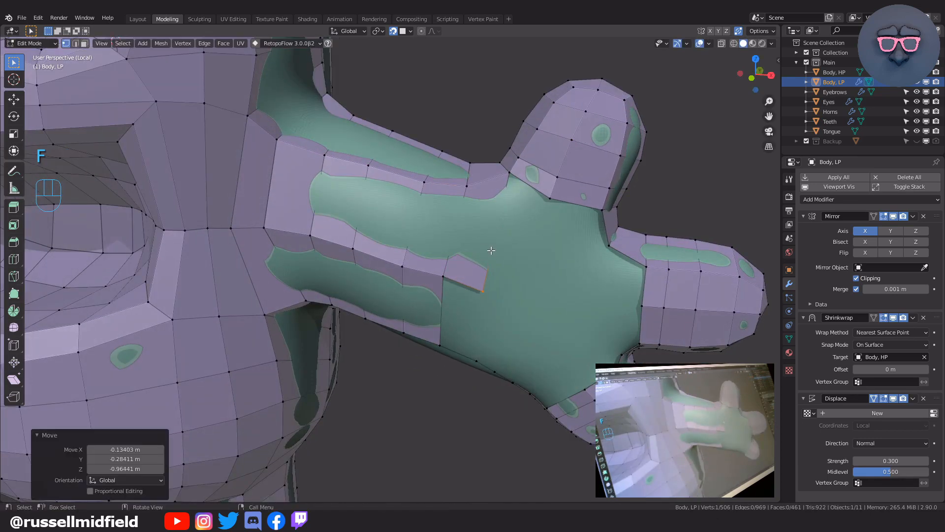
middle_click_drag(507, 217, 513, 220)
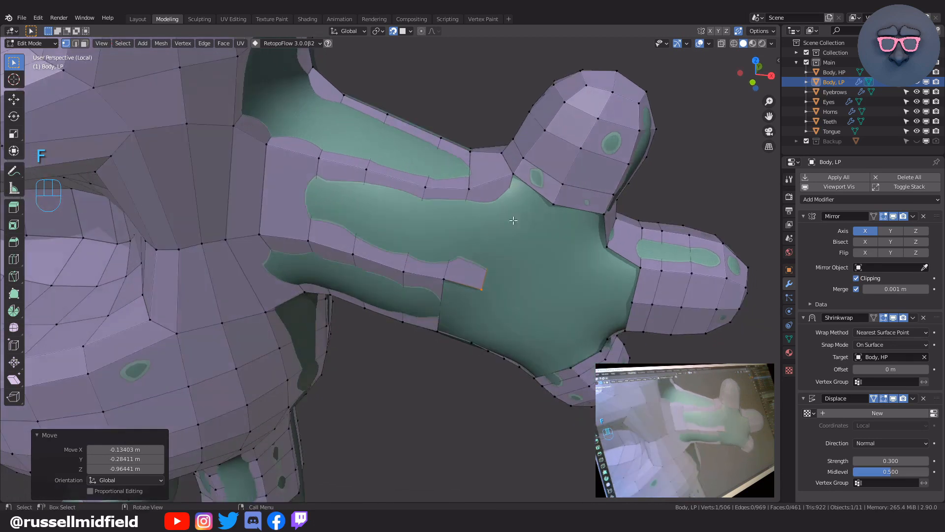
left_click(512, 175)
key("g")
left_click(523, 200)
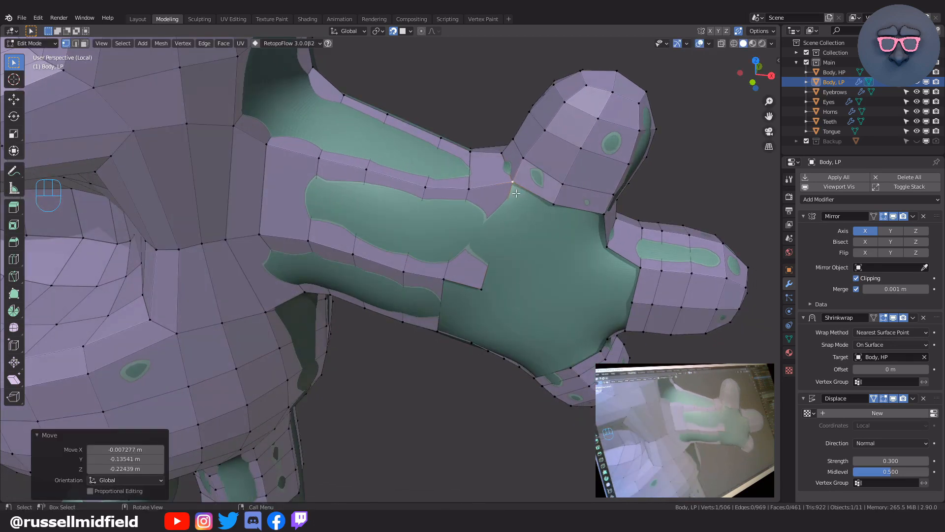
- Fill a face joining the middle and lower forearm strips on the palm side and snap its free corner onto the lower edge
middle_click_drag(511, 311, 478, 247)
left_click(447, 269)
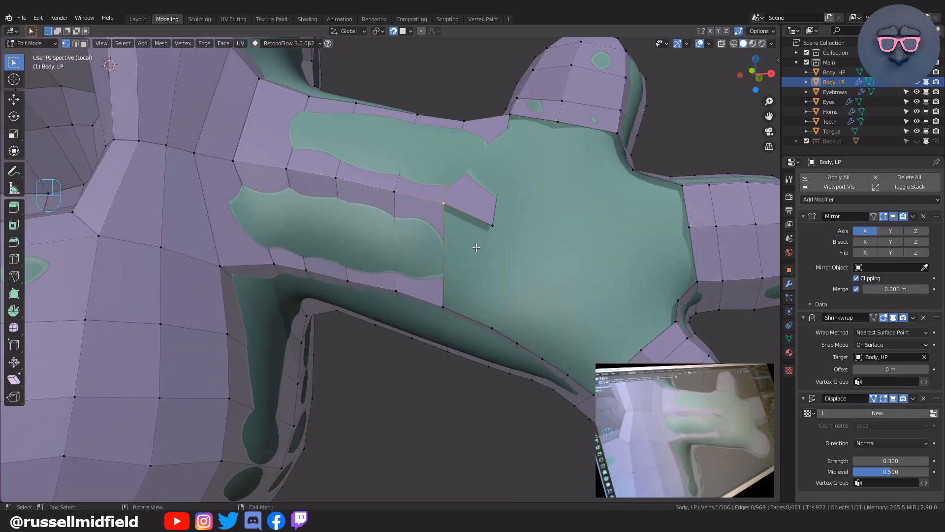
key("f")
left_click(482, 259)
key("g")
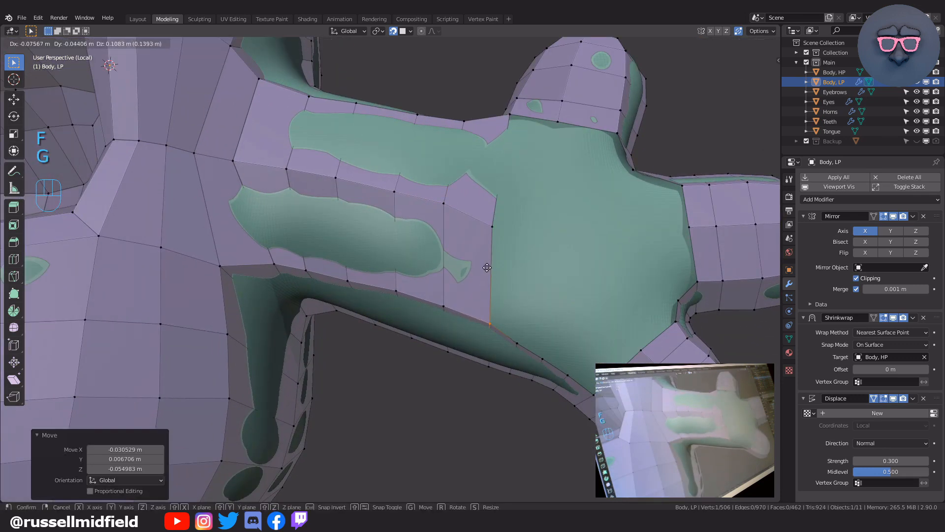
left_click(490, 239)
- Extend the forearm strips towards the hand on the back side with two new faces and weld the loose corner to the lower edge
middle_click_drag(529, 274, 382, 256)
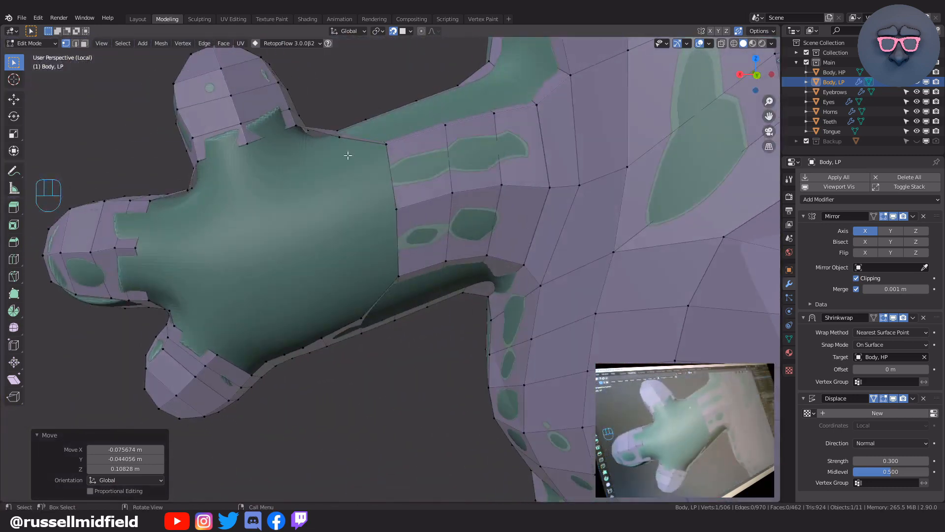
middle_click_drag(396, 157, 452, 180)
key("f")
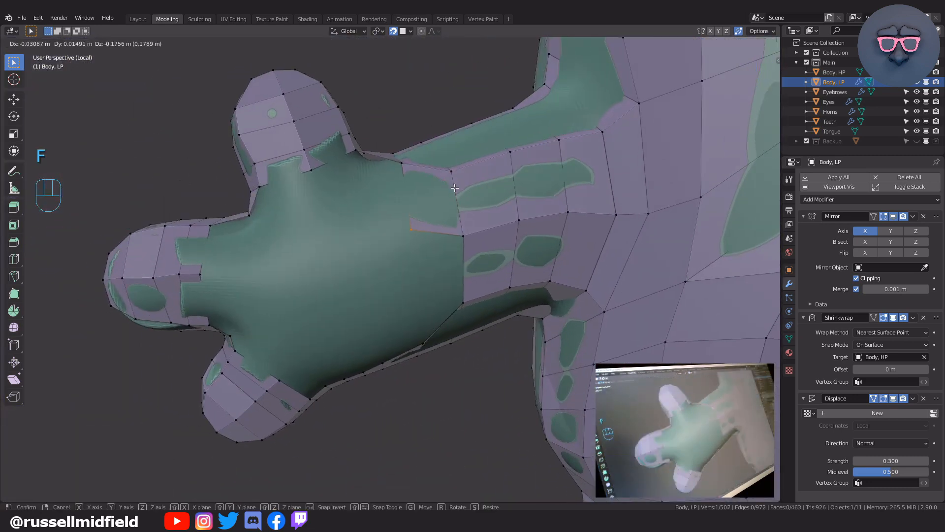
left_click(467, 221)
left_click(466, 233)
middle_click_drag(466, 232, 450, 211)
key("f")
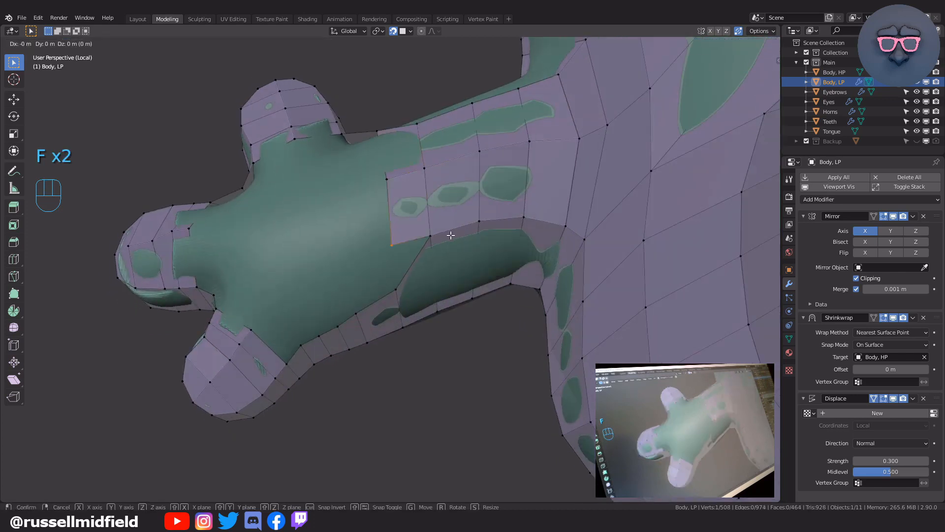
left_click(456, 273)
key("g")
left_click(456, 268)
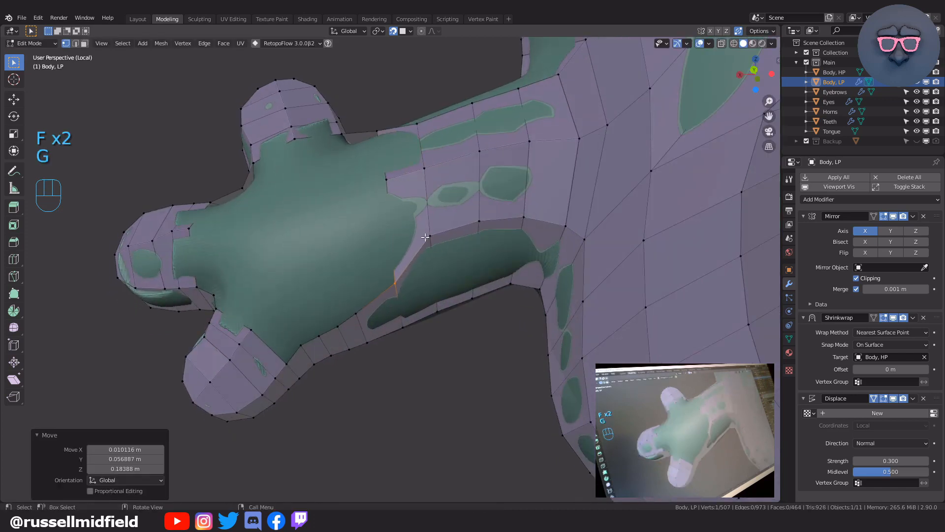
- Reposition the vertices along the lower forearm strip on the back side to even out its edge flow
left_click(426, 237)
key("g")
left_click(455, 254)
key("g")
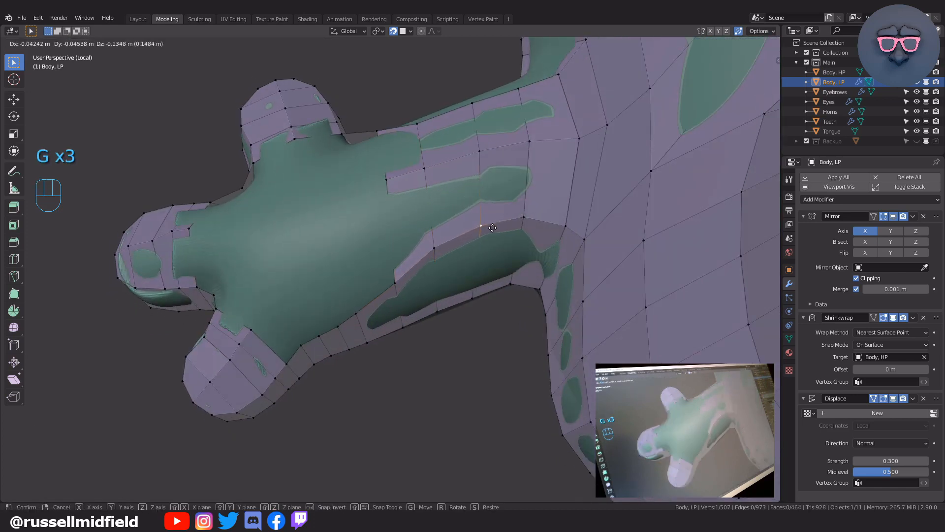
left_click(473, 217)
- Fill the next row of faces on the back of the hand from the upper finger's base and weld it to the lower strip
middle_click_drag(473, 216, 416, 190)
left_click(416, 190)
key("f")
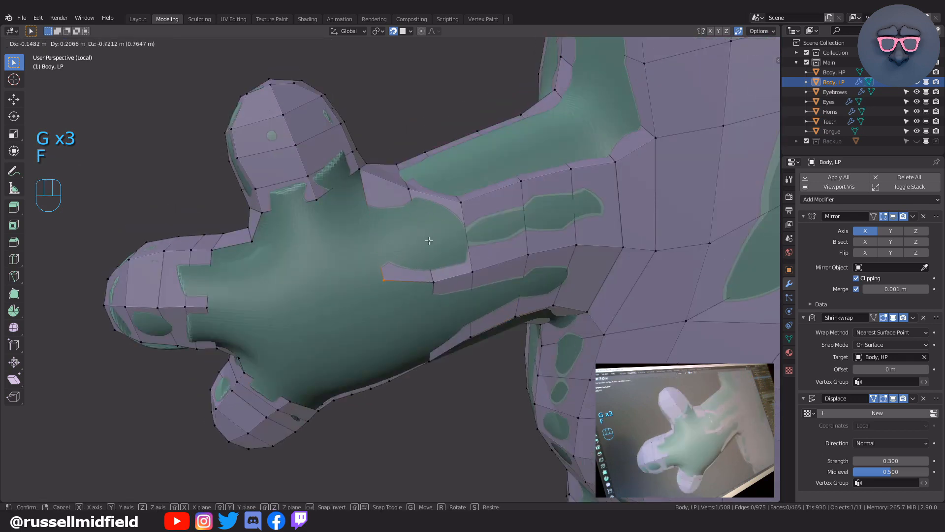
mouse_move(436, 249)
middle_mouse_down()
mouse_move(408, 240)
mouse_move(423, 250)
mouse_move(433, 238)
mouse_move(422, 247)
middle_mouse_up()
key("f")
left_click(424, 258)
key("g")
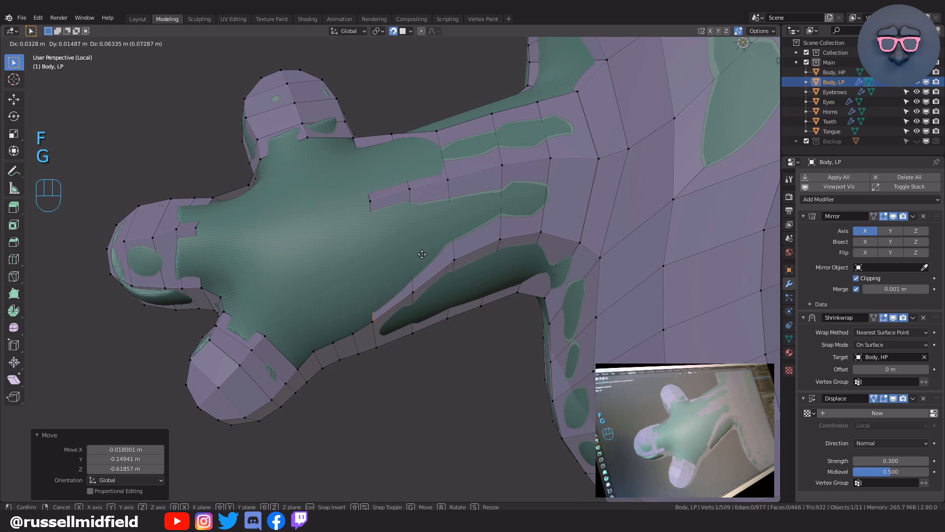
key("g")
left_click(431, 250)
middle_click_drag(431, 250, 390, 243)
key("g")
left_click(413, 277)
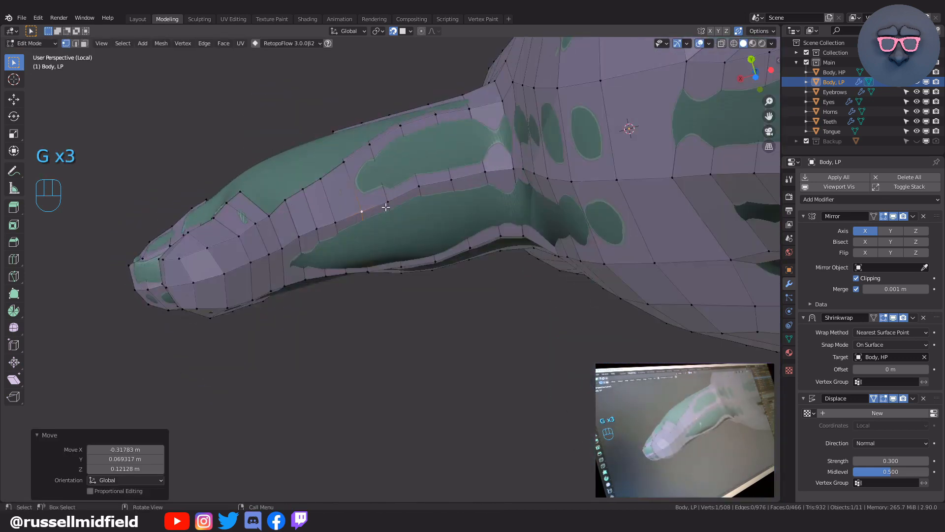
middle_click_drag(385, 207, 367, 187)
key("ctrl+r")
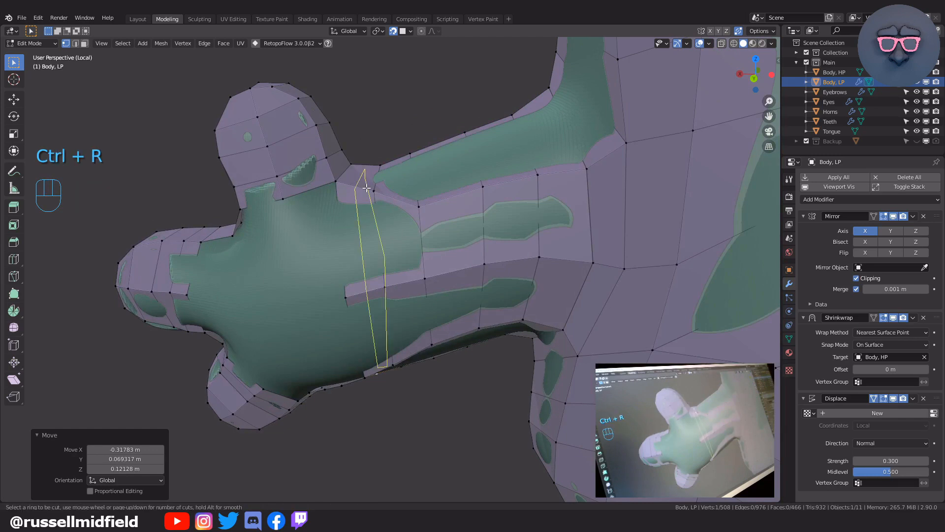
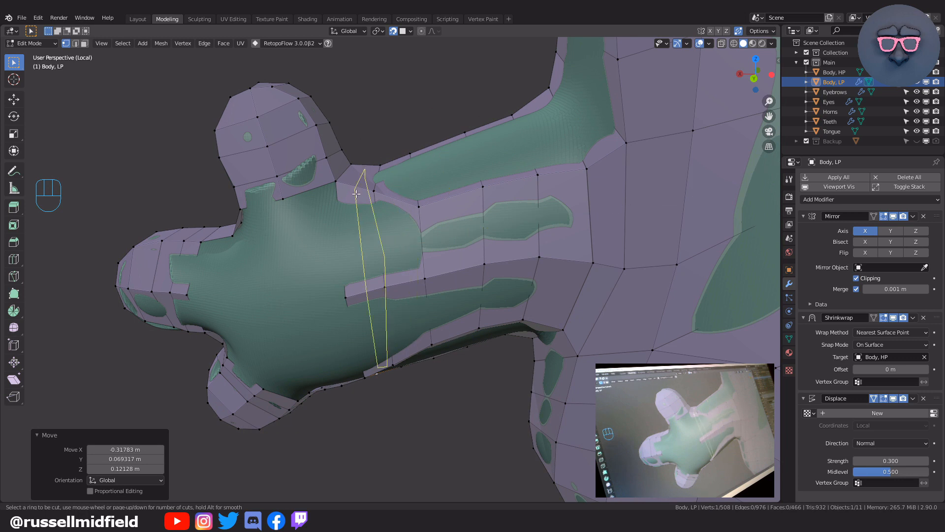
key("Escape")
- Fill a row of faces across the palm from the upper finger's base down to the lower strip, snapping its end to the edge
middle_click_drag(356, 193, 521, 216)
left_click(436, 164)
key("f")
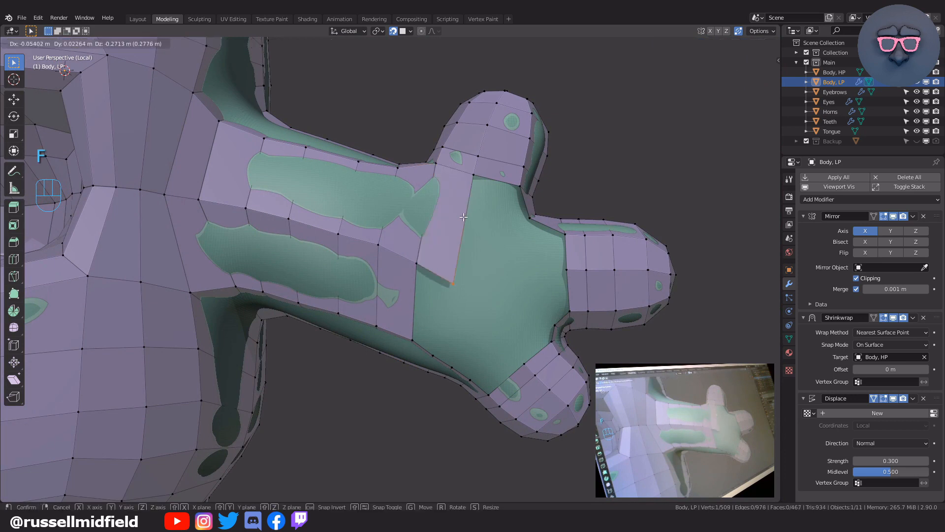
left_click(460, 212)
left_click(418, 262)
middle_click_drag(418, 264, 439, 306)
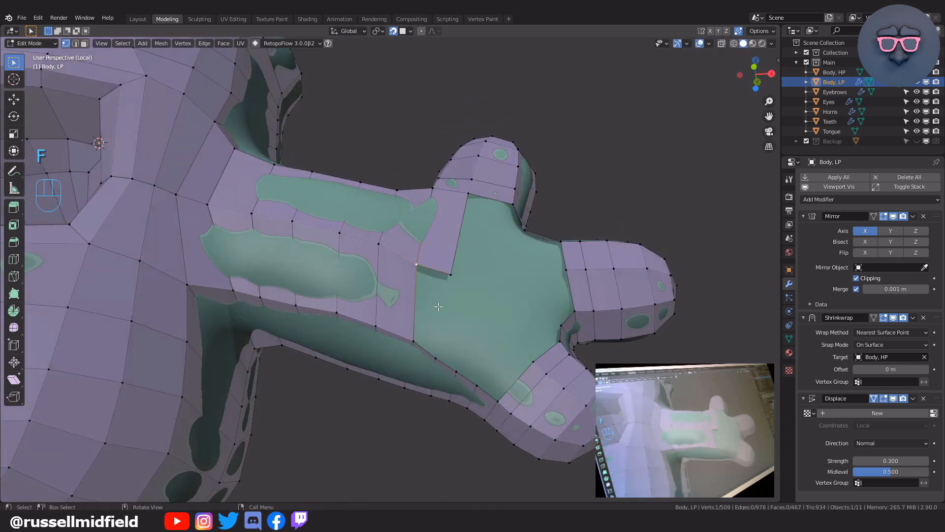
key("f")
left_click(422, 315)
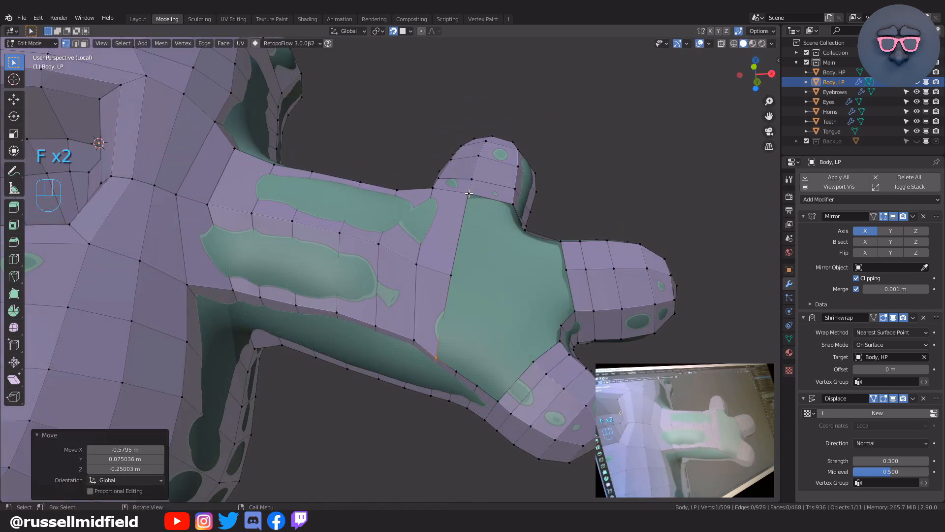
- Fill a second row of faces across the palm beside the first and join it to the lower edge
key("f")
left_click(463, 303)
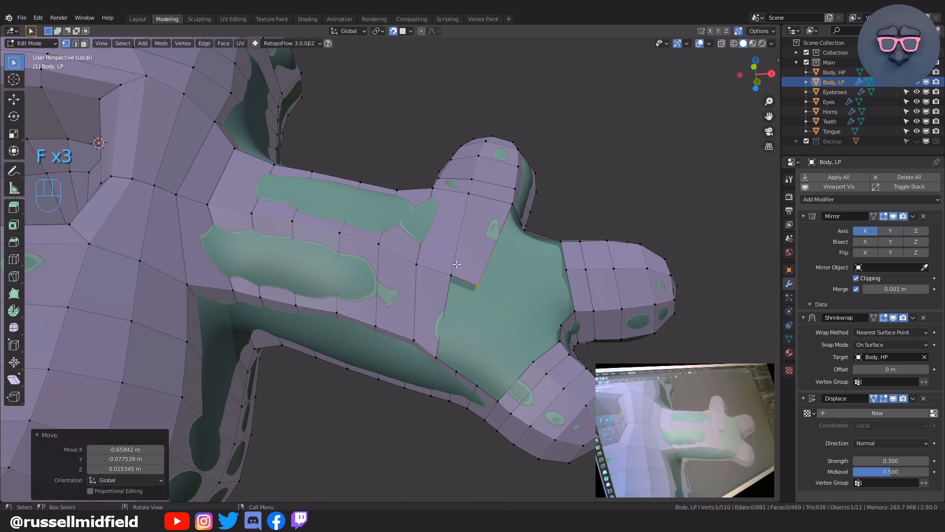
key("f")
left_click(453, 308)
middle_click_drag(453, 308, 510, 189)
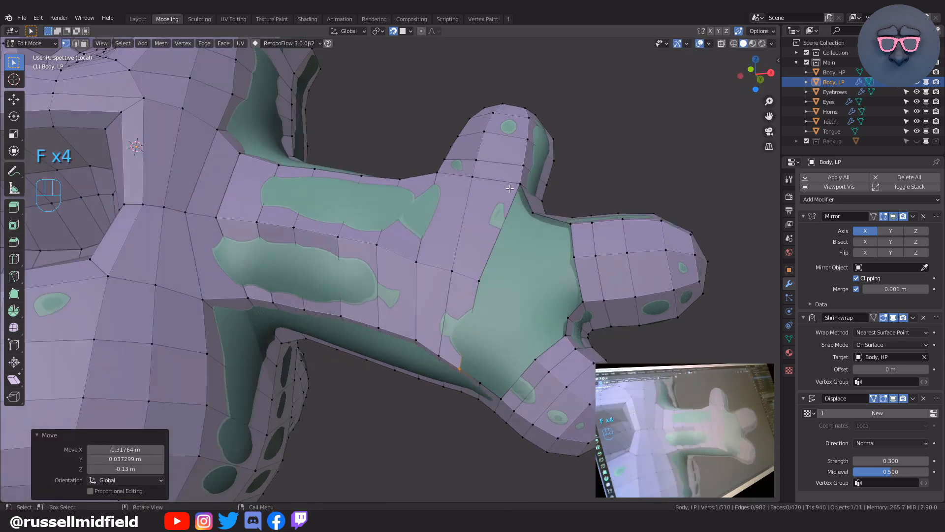
key("ctrl+r")
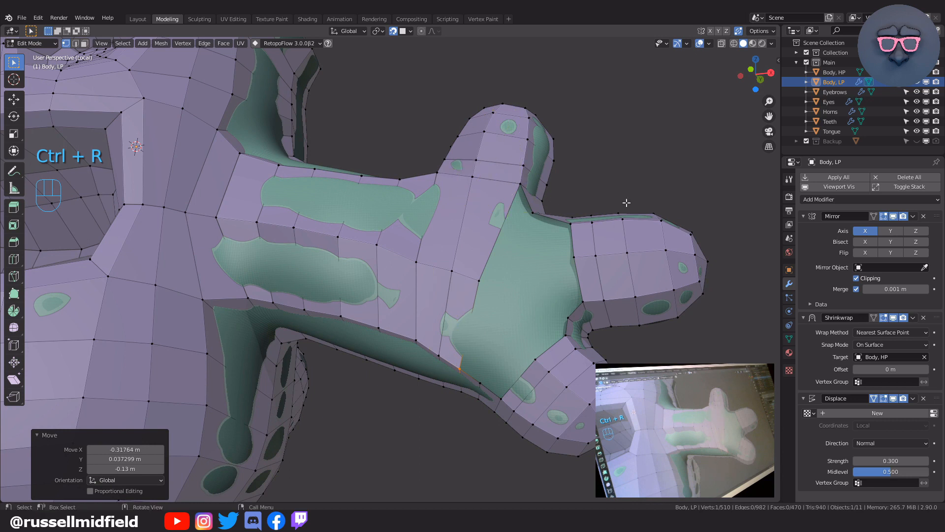
- Fill another row across the back of the hand below the upper finger and weld its last corner to the lower strip
middle_click_drag(626, 205, 399, 175)
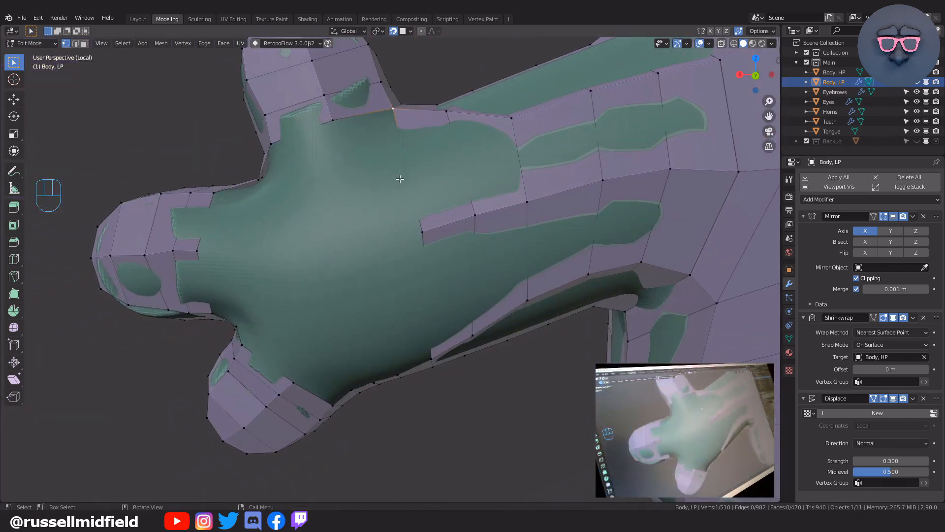
key("f")
middle_click_drag(426, 230, 415, 263)
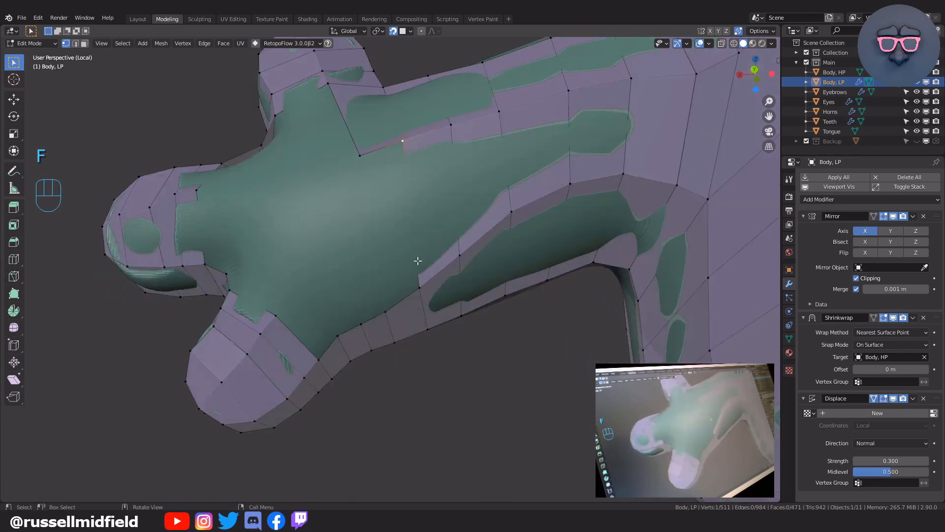
key("f")
left_click(427, 276)
key("g")
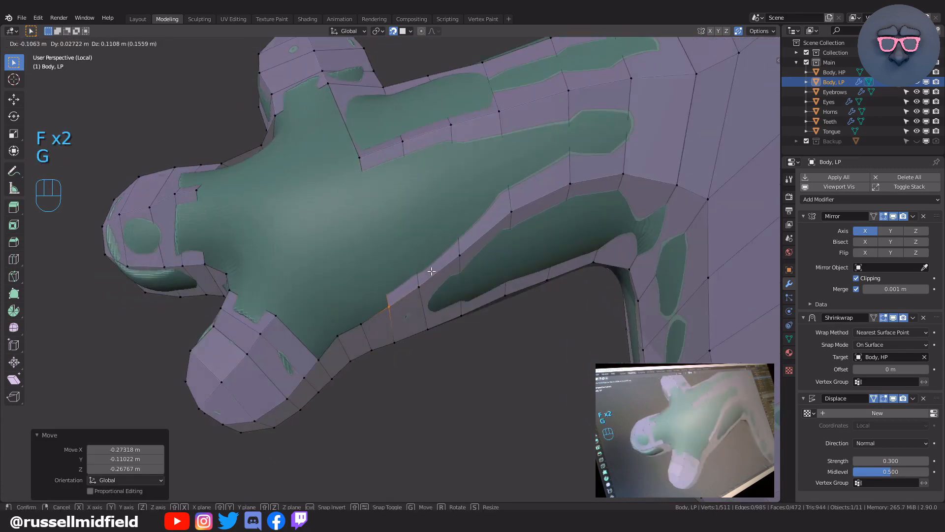
left_click(431, 271)
- Add the following row of faces from the upper finger across the back of the hand and snap its end vertex to the lower edge
middle_click_drag(420, 163, 386, 243)
left_click(352, 97)
key("f")
left_click(382, 184)
key("f")
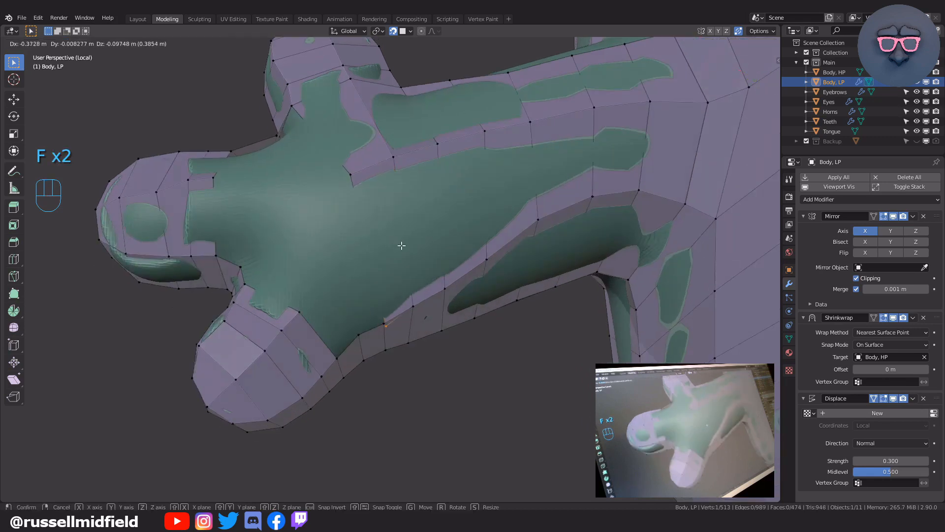
left_click(402, 243)
key("g")
left_click(399, 231)
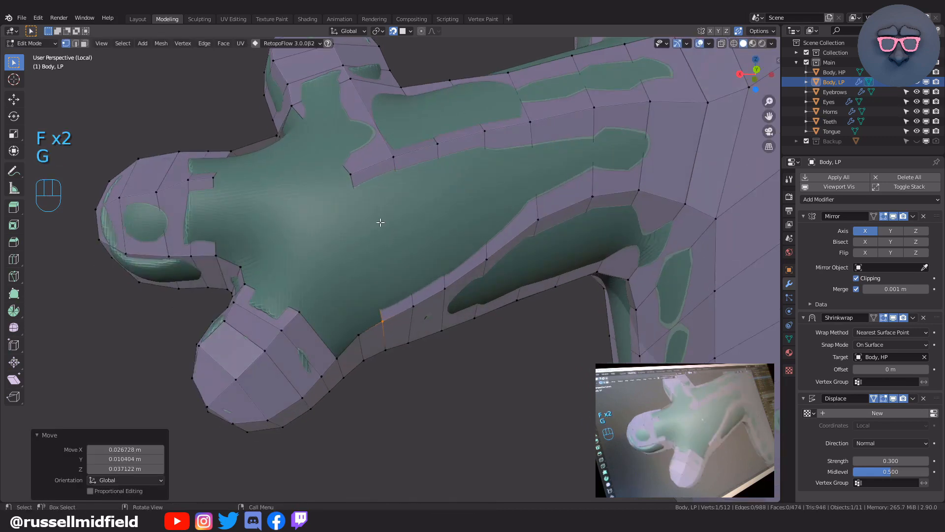
middle_click_drag(372, 167, 381, 206)
key("ctrl+r")
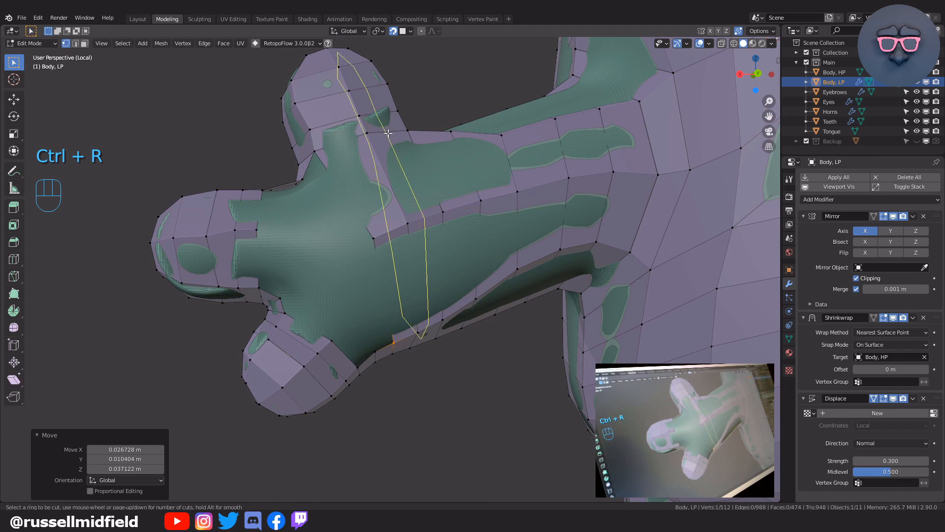
key("Escape")
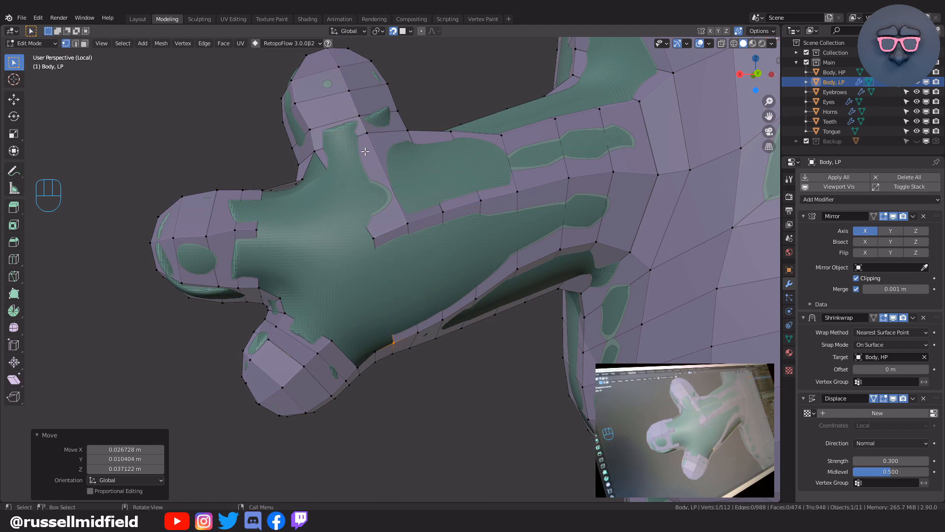
- Adjust the vertex at the upper finger's inner base and fill a third row of faces across the palm to the lower edge
middle_click_drag(365, 152, 537, 171)
scroll(537, 171, "up", 1)
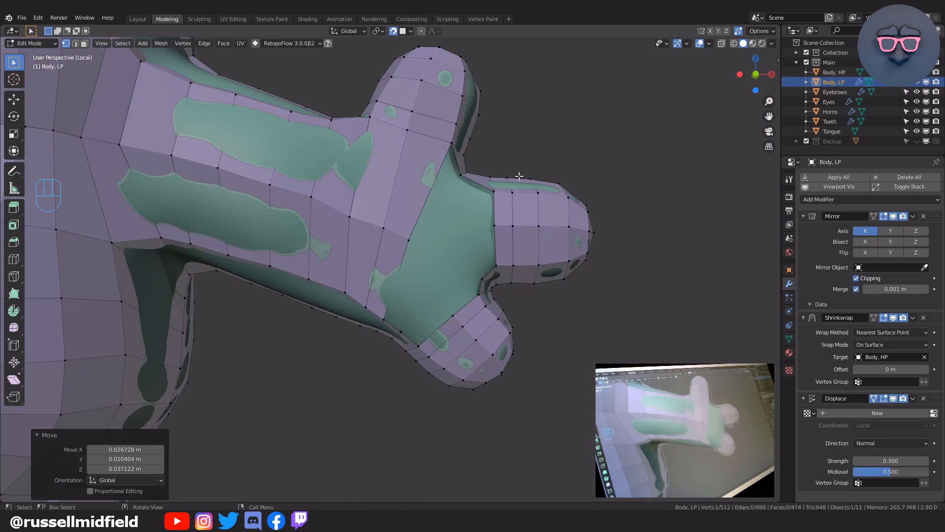
scroll(467, 153, "up", 2)
left_click(474, 104)
key("g")
left_click(488, 113)
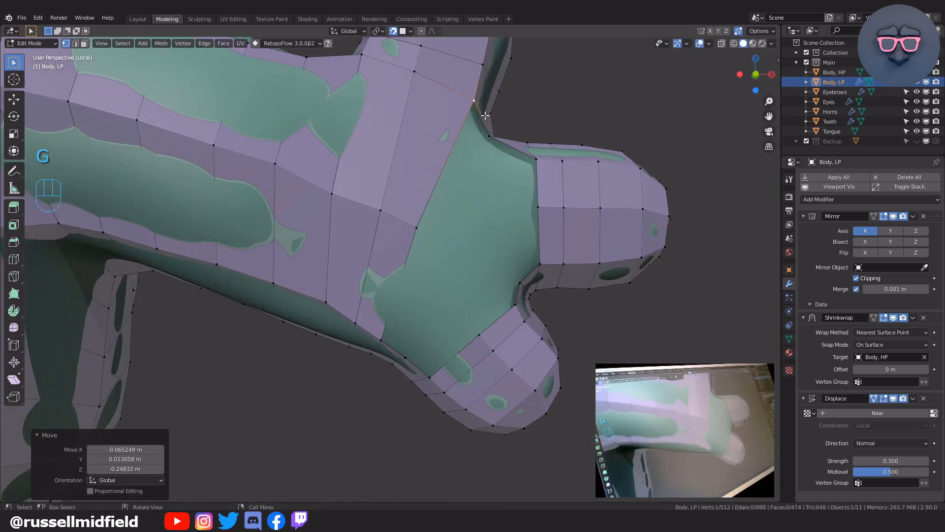
key("f")
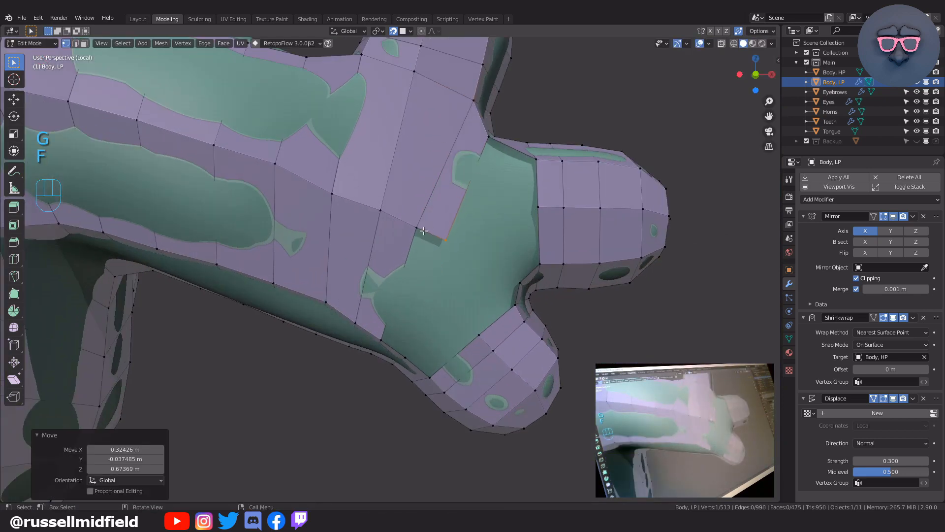
middle_click_drag(457, 203, 403, 340)
key("f")
left_click(401, 341)
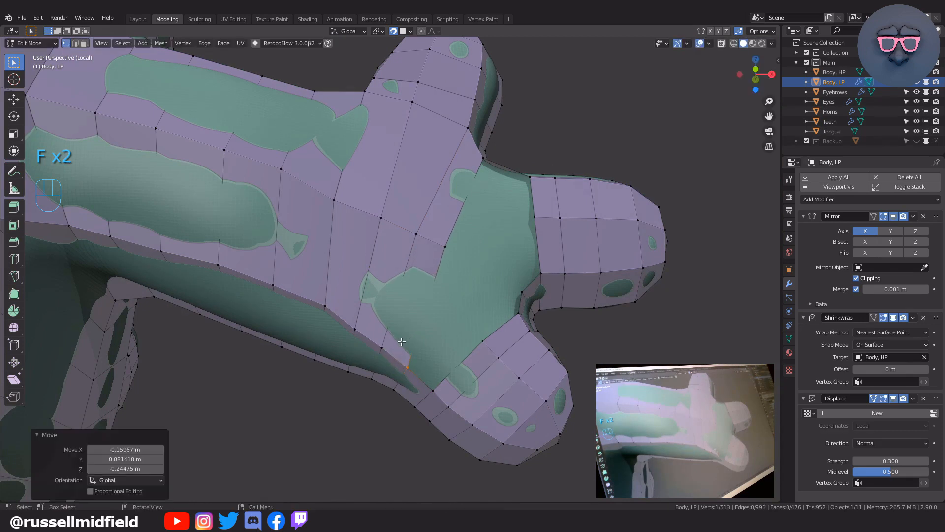
- Fill a fourth row of palm faces from the gap beside the middle finger and snap its end to the lowest finger's base
middle_click_drag(462, 269, 475, 167)
key("f")
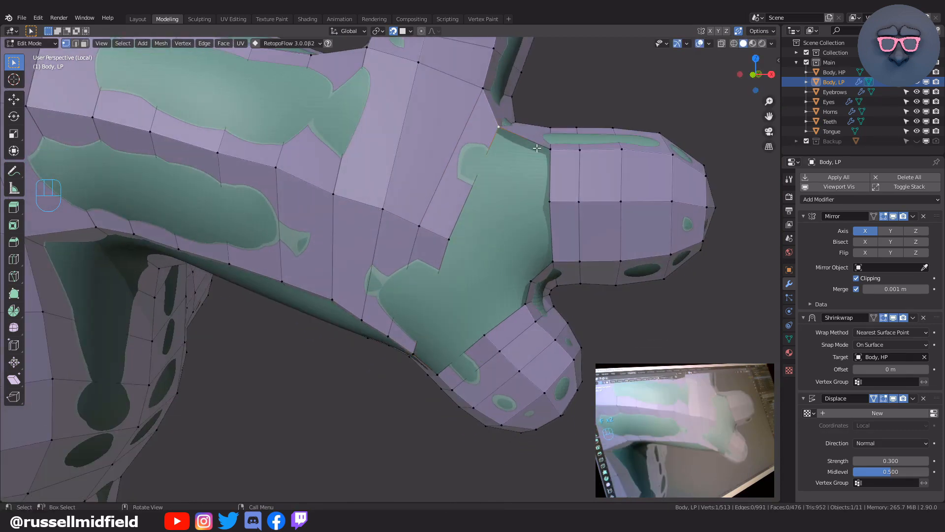
left_click(457, 236)
left_click(451, 239)
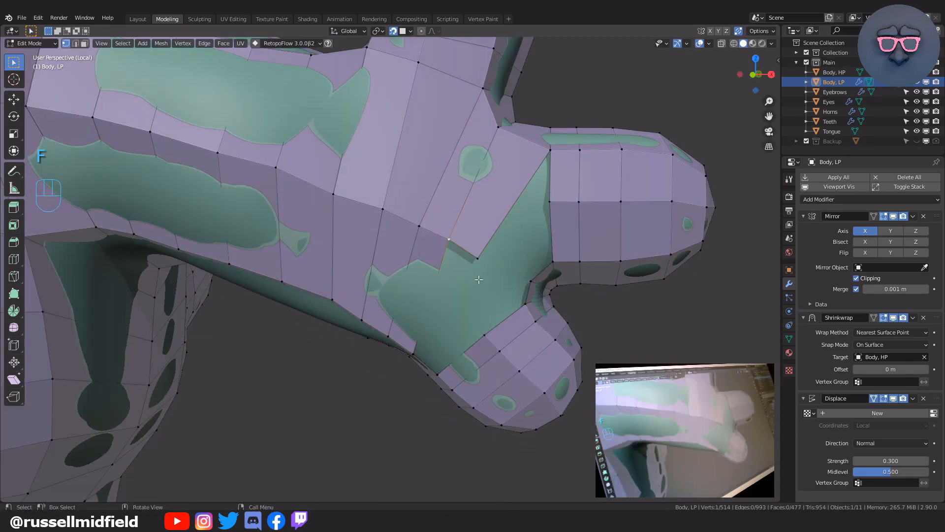
middle_click_drag(479, 279, 460, 310)
key("f")
left_click(453, 317)
key("g")
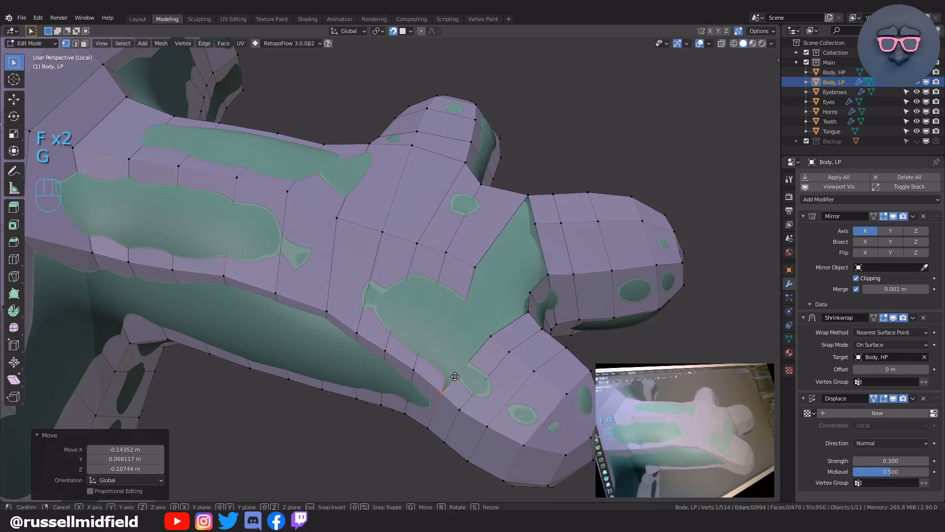
left_click(452, 372)
left_click(440, 391)
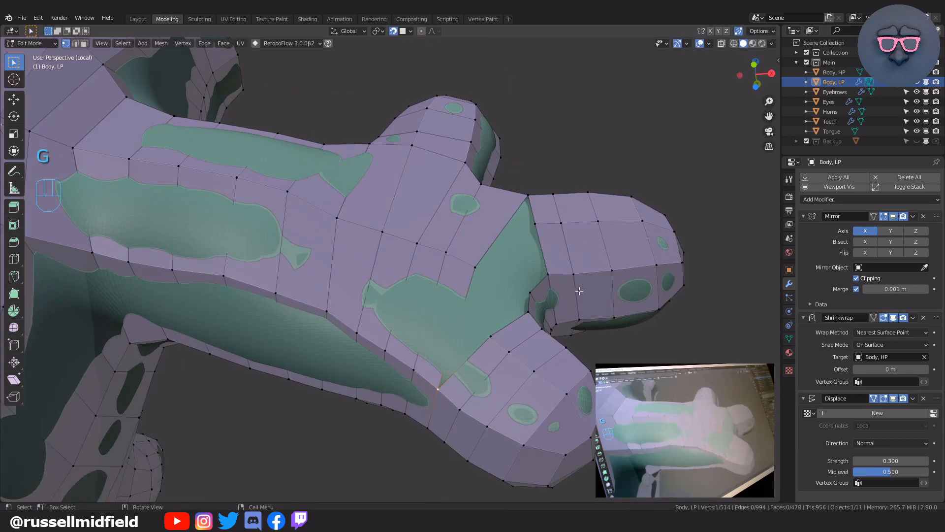
- Reposition the palm vertices at the gap between the upper and middle fingers to follow the sculpt
middle_click_drag(579, 254, 565, 167)
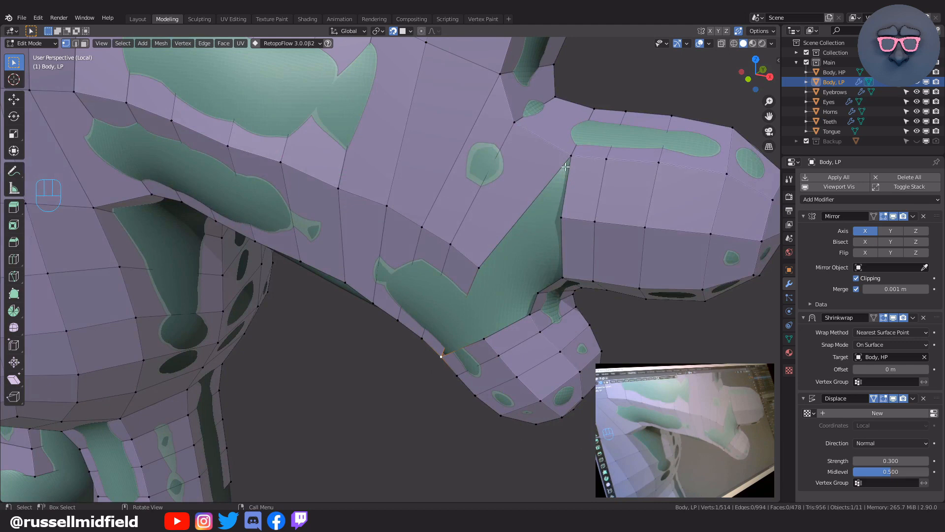
key("g")
left_click(585, 149)
left_click(514, 125)
key("g")
left_click(507, 146)
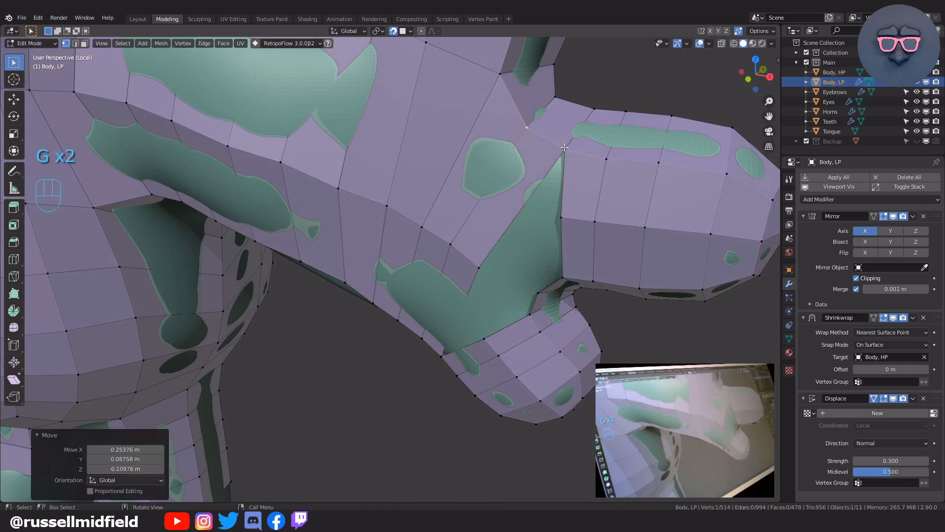
- Fill the next row of faces across the back of the hand from the finger gap to the lower edge, adjusting its end vertex
left_click(564, 150)
key("ctrl+r")
middle_click_drag(564, 163, 370, 194)
key("f")
left_click(386, 196)
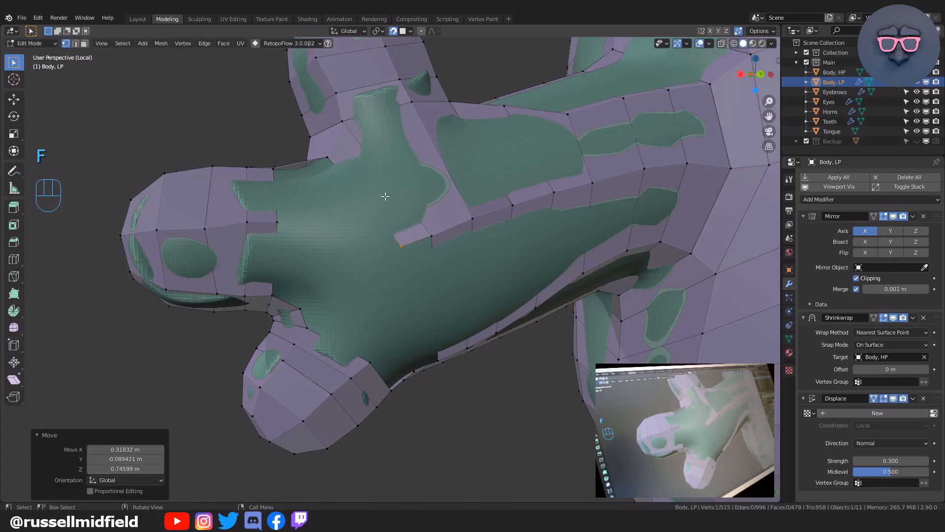
middle_click_drag(436, 235, 422, 222)
key("f")
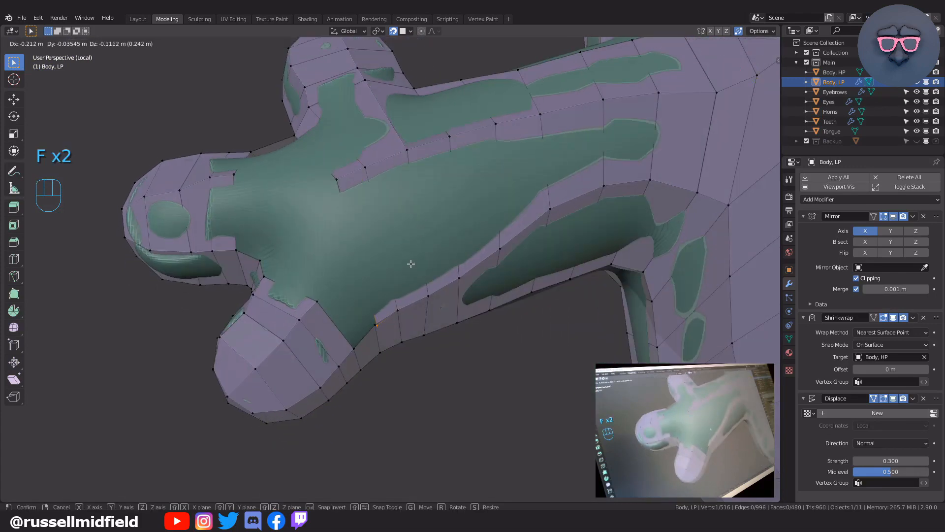
left_click(411, 263)
key("g")
left_click(409, 257)
- Add one more row of faces across the back of the hand and fit its end vertex against the lowest finger's base
middle_click_drag(409, 257, 418, 202)
key("f")
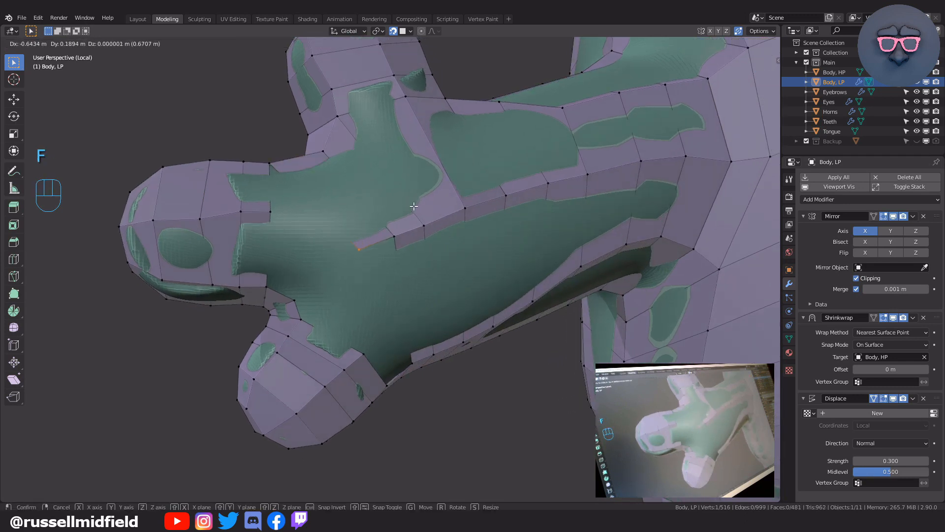
left_click(397, 238)
middle_click_drag(407, 260, 340, 207)
key("f")
left_click(408, 290)
key("g")
left_click(408, 290)
key("ctrl+r")
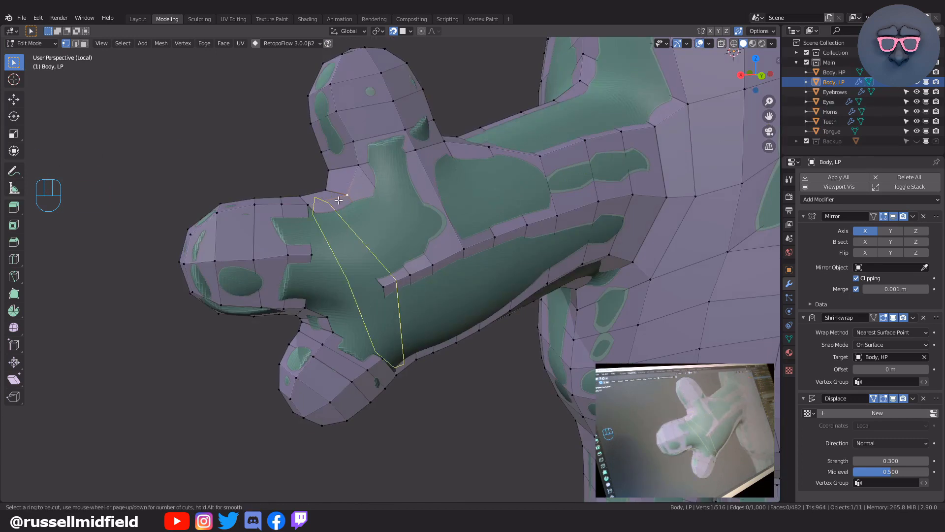
middle_click_drag(339, 200, 476, 211)
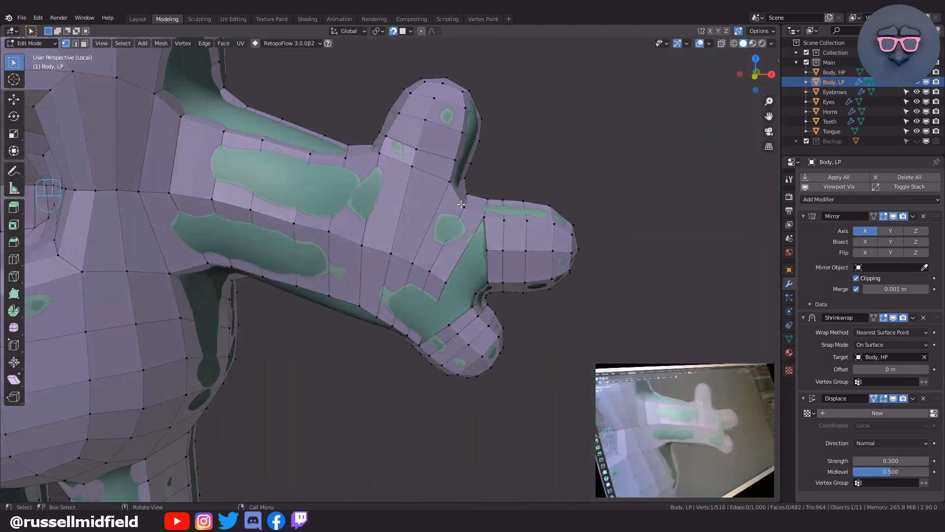
key("ctrl+r")
right_click(475, 211)
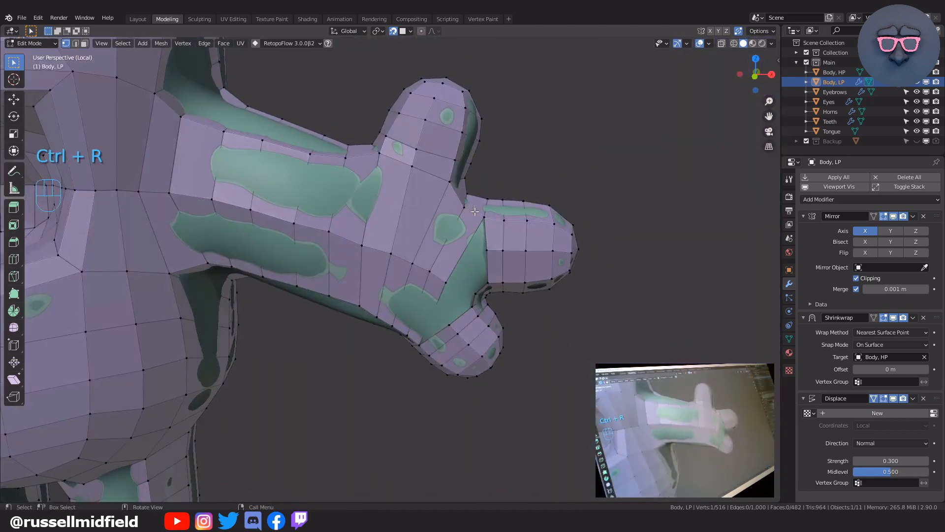
- Cut a centred edge loop along the upper front of the forearm and palm and re-snap it to the sculpt
scroll(451, 245, "up", 3)
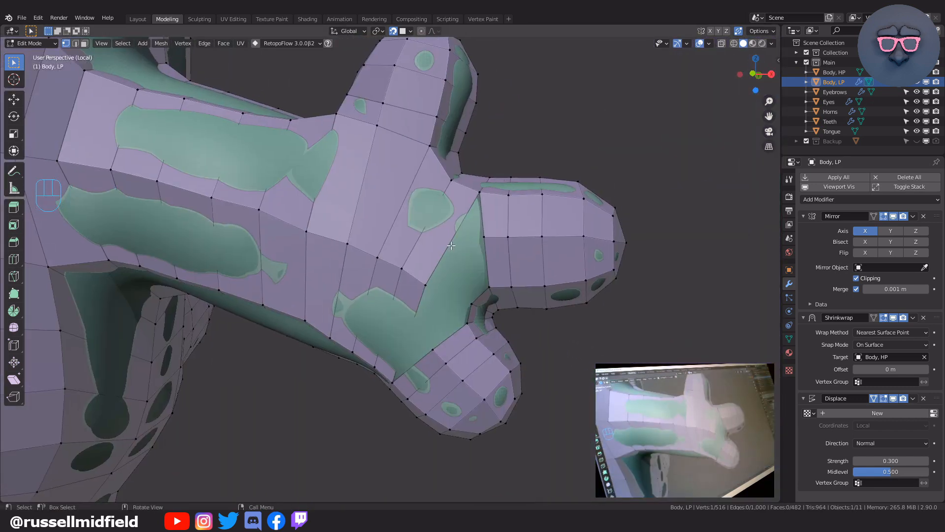
key("ctrl+r")
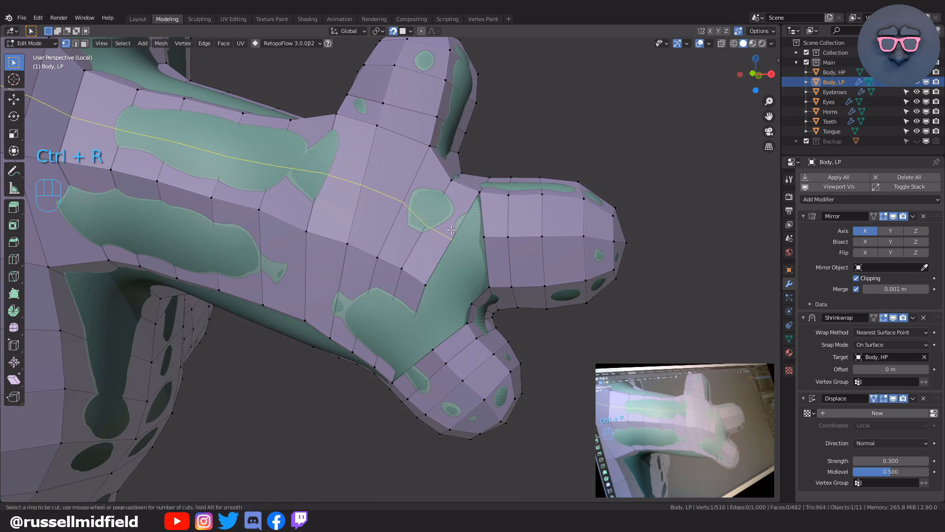
left_click(451, 230)
right_click(451, 230)
scroll(451, 230, "down", 3)
middle_click_drag(493, 242, 596, 236)
key("g")
left_click(614, 251)
- Cut a second centred edge loop along the lower front of the forearm and palm and re-snap it to the sculpt
key("ctrl+r")
left_click(464, 291)
right_click(465, 291)
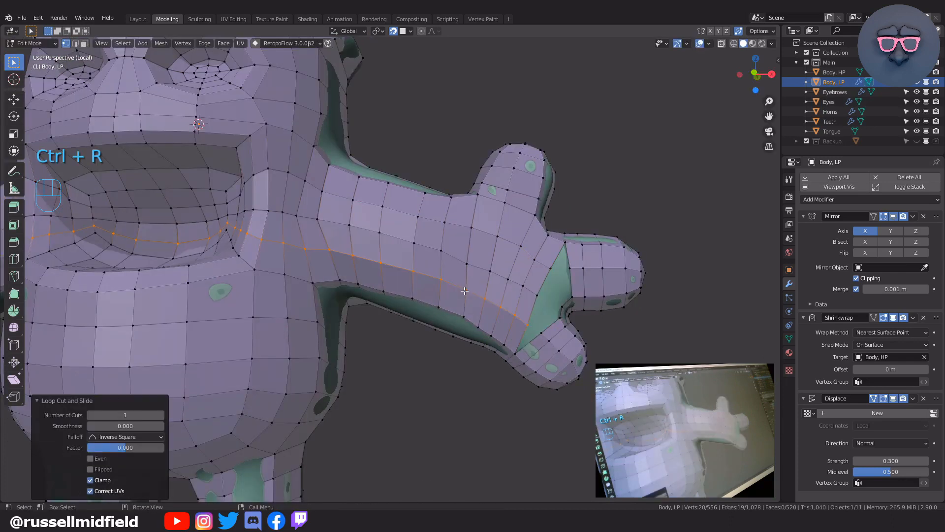
middle_click_drag(467, 272, 498, 275)
key("g")
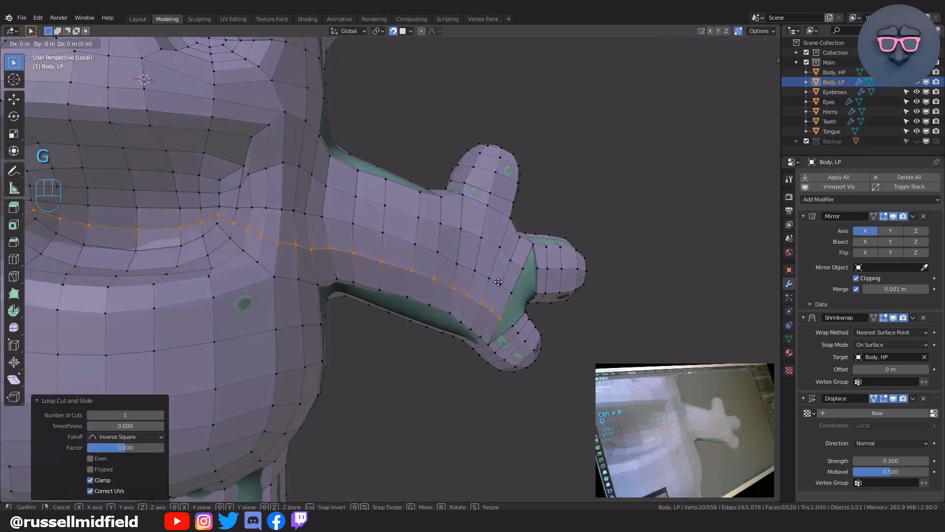
left_click(503, 279)
- Reposition the upper vertex on the palm's open edge and fill a face from there to the middle finger's base
scroll(574, 267, "down", 1)
middle_click_drag(596, 264, 461, 241)
scroll(484, 252, "up", 4)
scroll(461, 240, "up", 3)
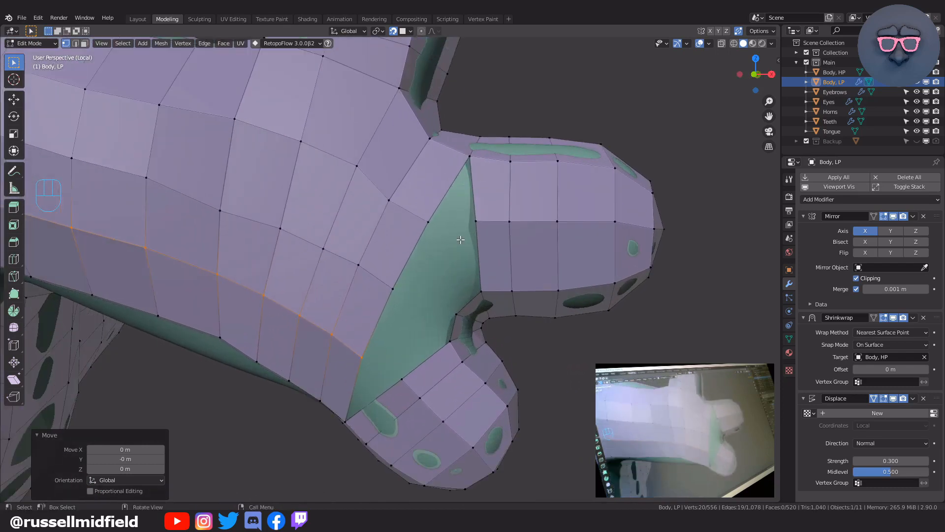
left_click(431, 220)
key("g")
left_click(453, 205)
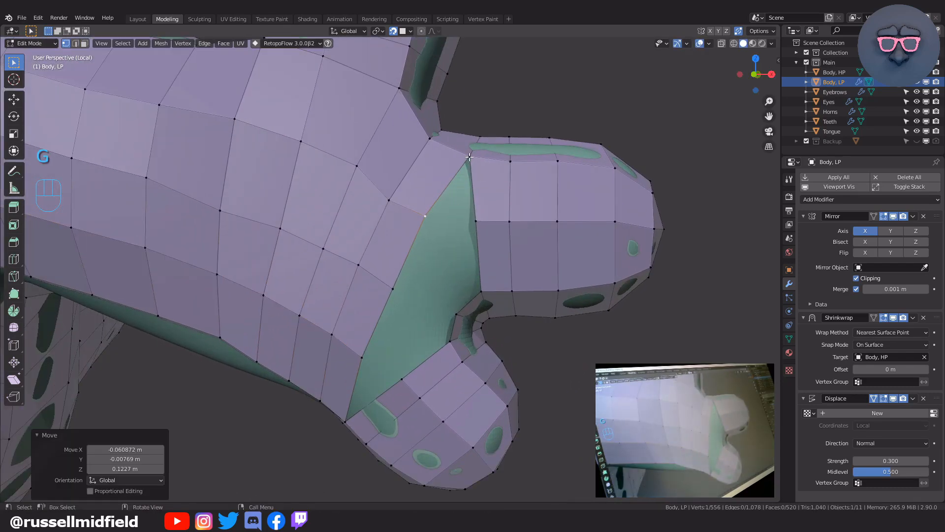
key("f")
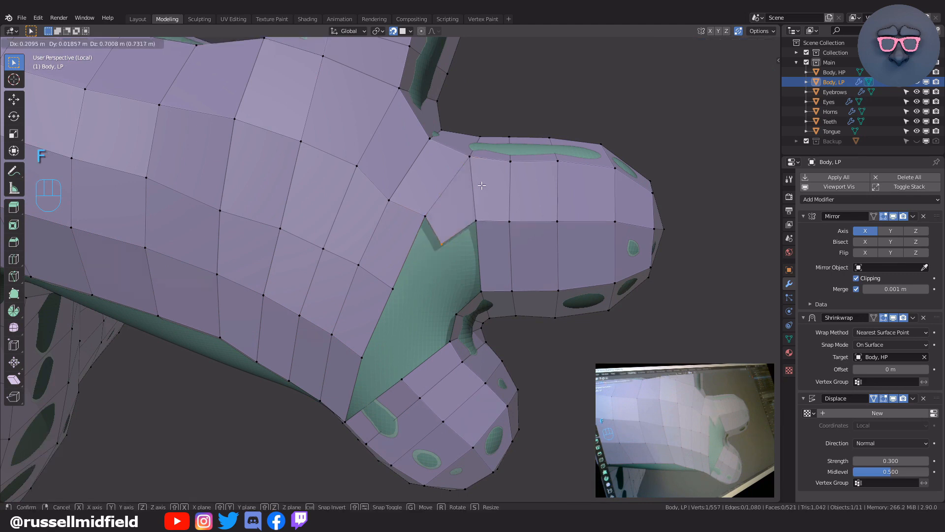
left_click(490, 178)
- Continue the face row down the palm's open edge and join it to the lowest finger's base with a four-vertex face
left_click(426, 218)
middle_click_drag(426, 226, 391, 284)
key("f")
left_click(432, 255)
key("f")
left_click(395, 268)
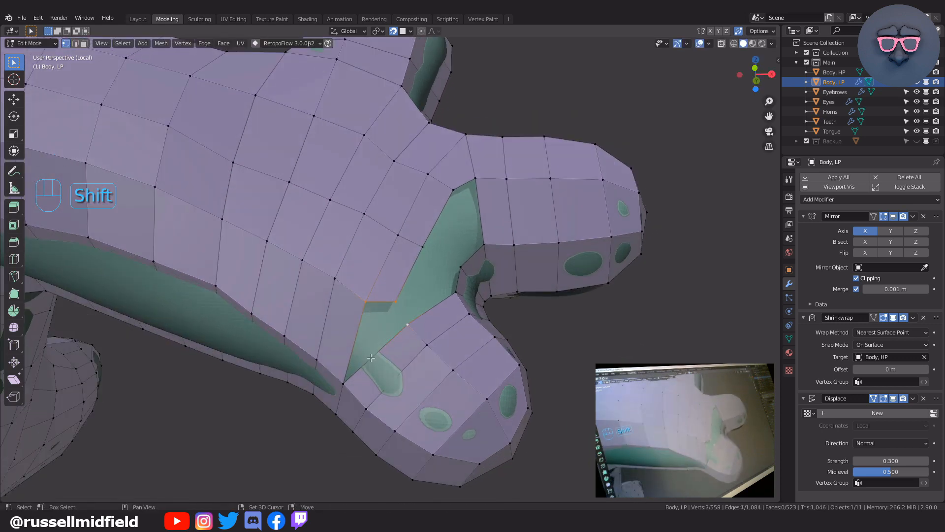
left_click(348, 382, "shift")
key("f")
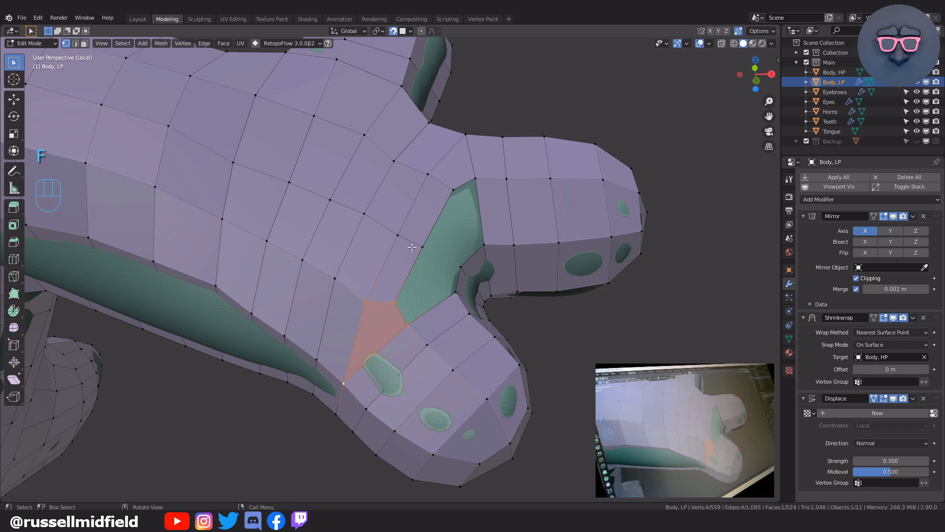
key("ctrl+r")
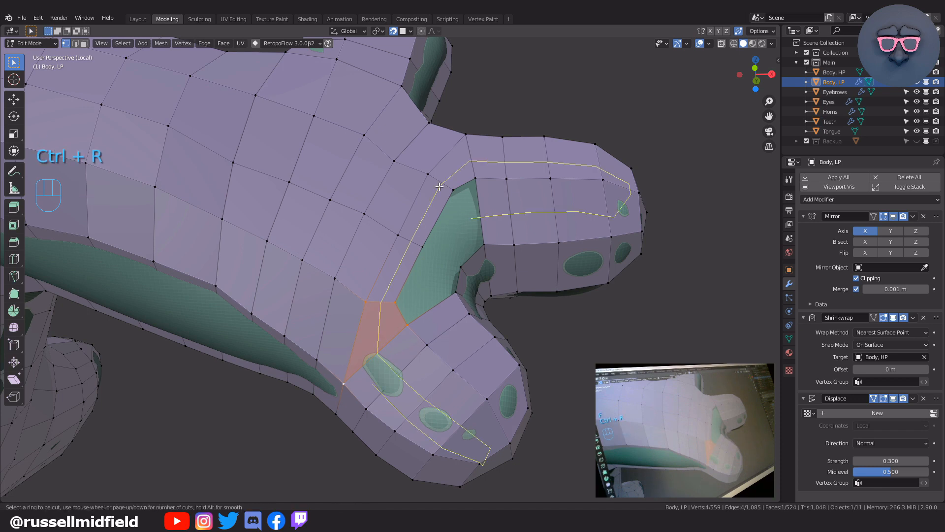
right_click(446, 188)
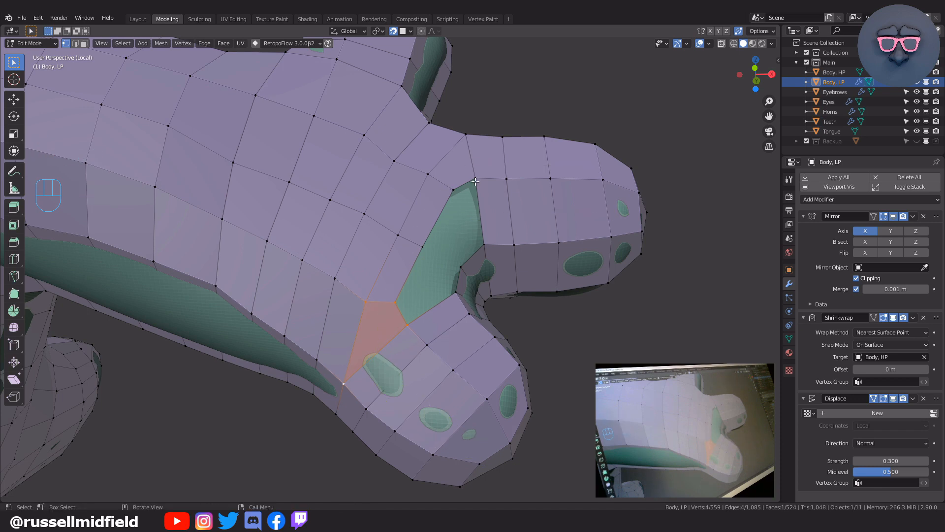
- Start another face row from the middle finger's base and place its new vertices along the palm opening
left_click(476, 181)
scroll(478, 196, "up", 1)
key("f")
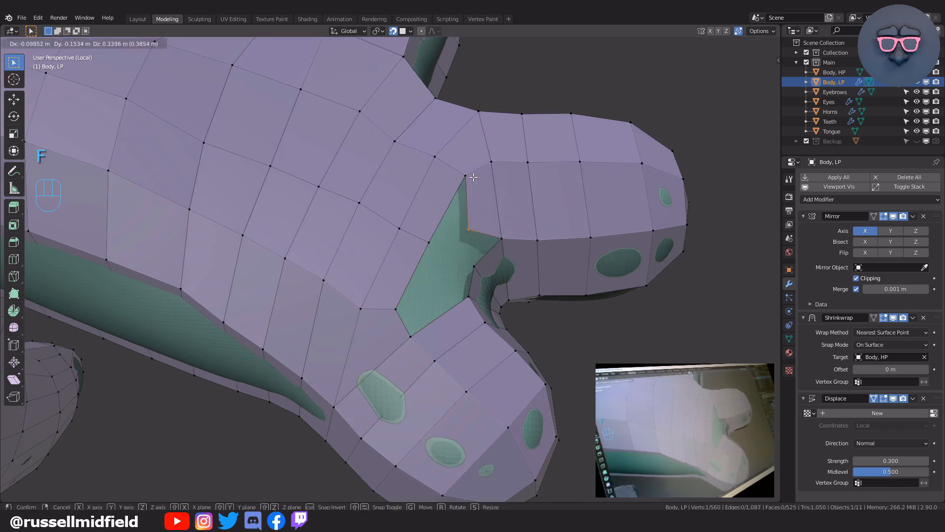
left_click(480, 185)
key("f")
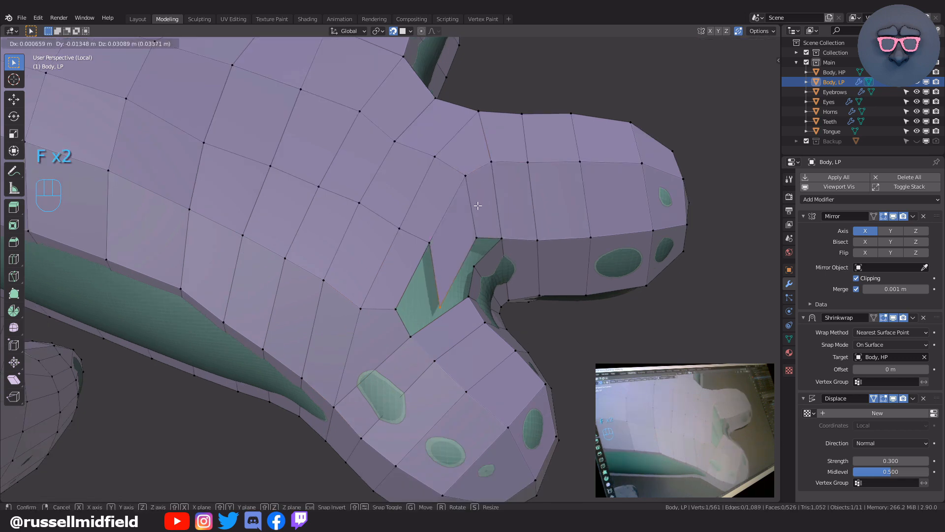
left_click(493, 153)
key("f")
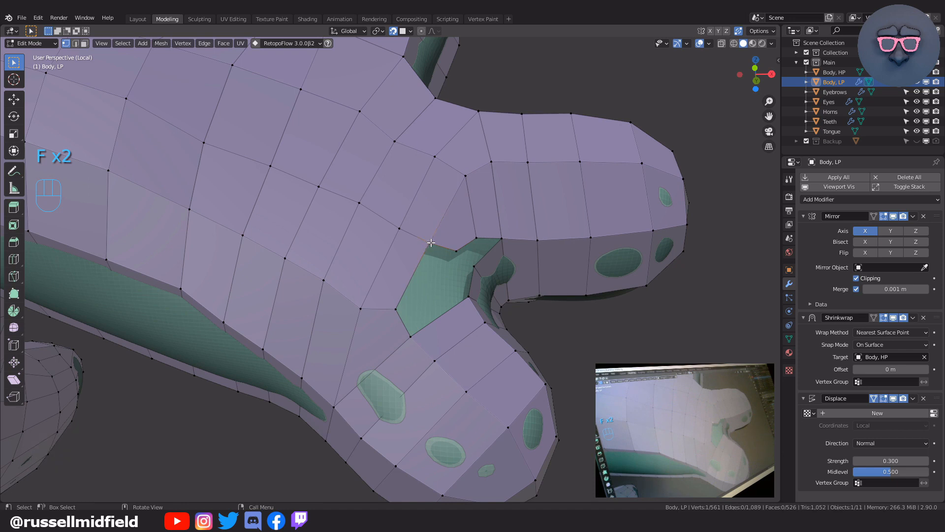
- Fill the remaining palm faces between the middle and lowest fingers, joining them to the lowest finger's base
left_click(456, 214)
middle_click_drag(450, 211, 405, 313)
left_click(405, 313, "shift")
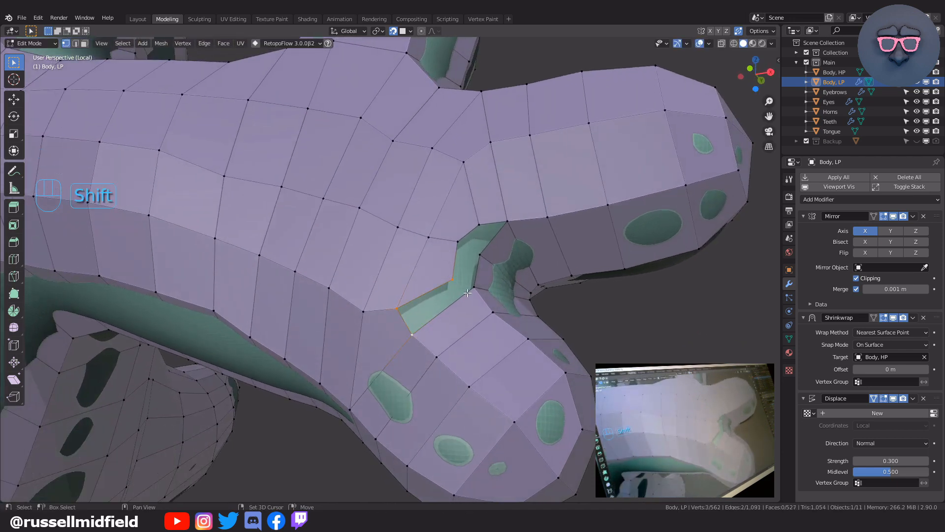
key("f")
key("ctrl+r")
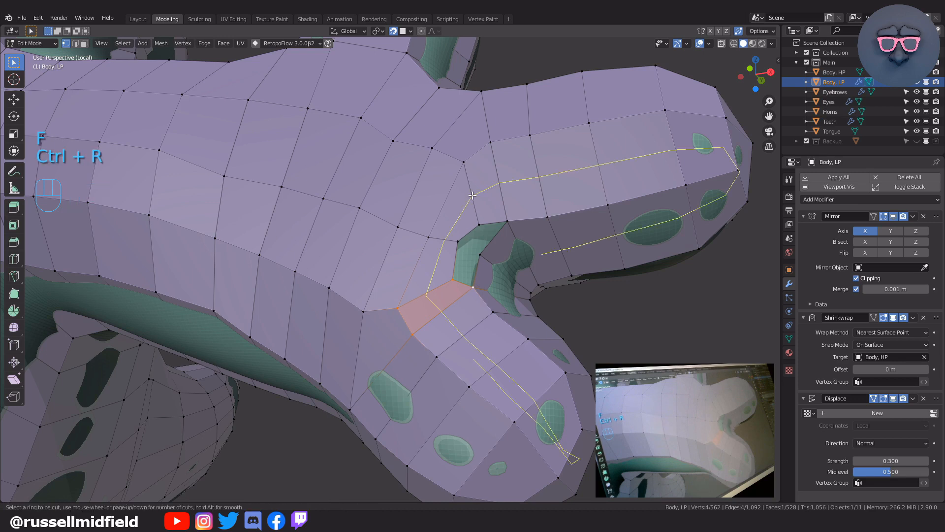
right_click(473, 196)
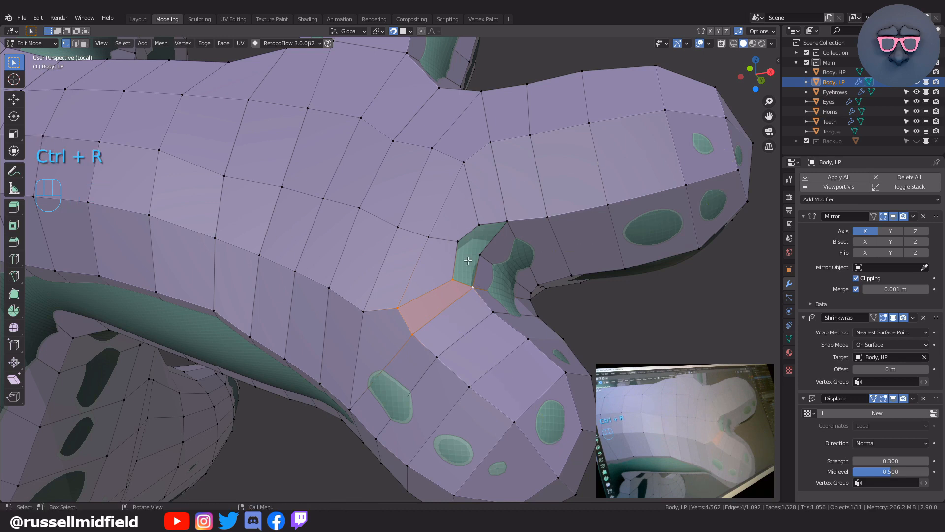
left_click(479, 254, "shift")
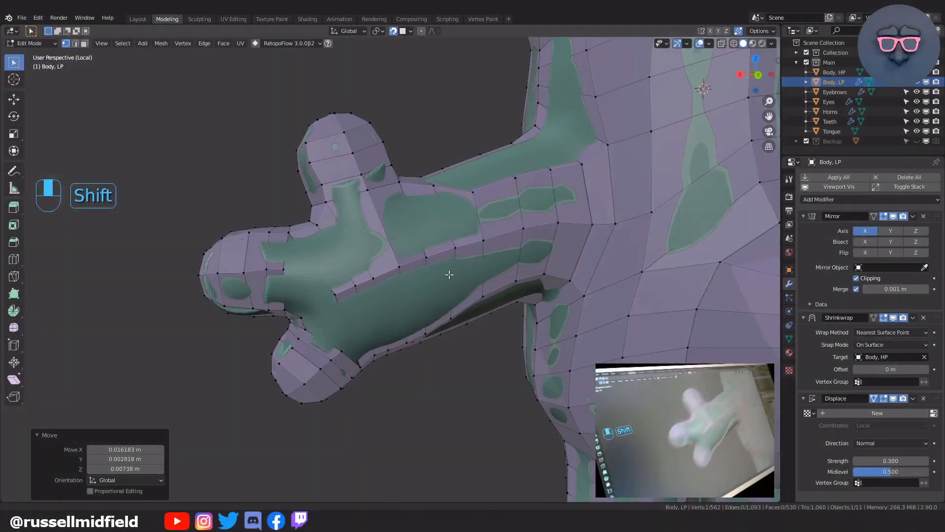
- Cut a centred edge loop along the upper back of the forearm and hand and re-snap it to the sculpt
middle_click_drag(448, 274, 296, 275)
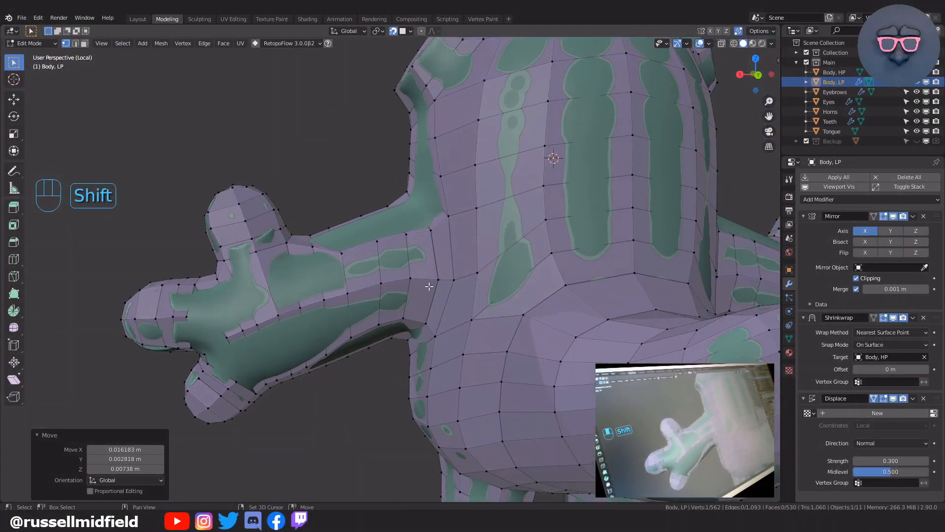
key("ctrl+r")
left_click(286, 280)
right_click(286, 280)
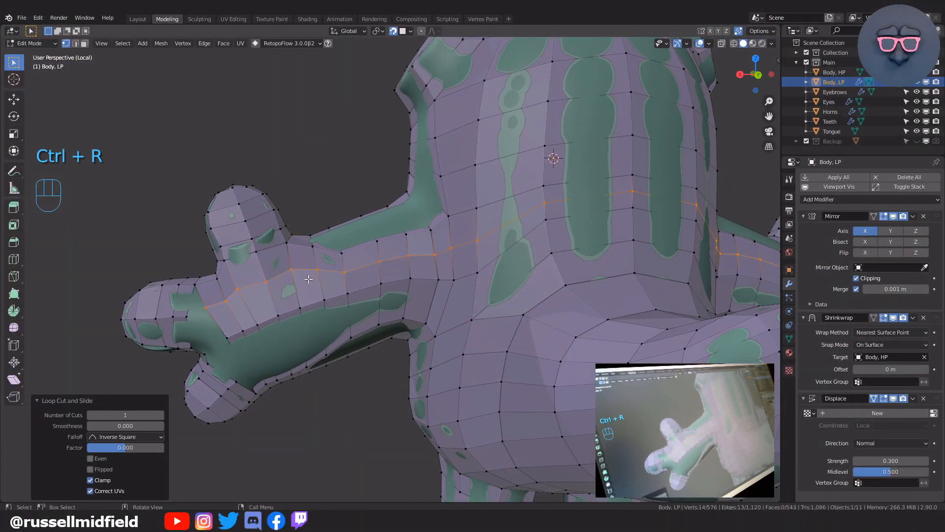
key("g")
left_click(375, 272)
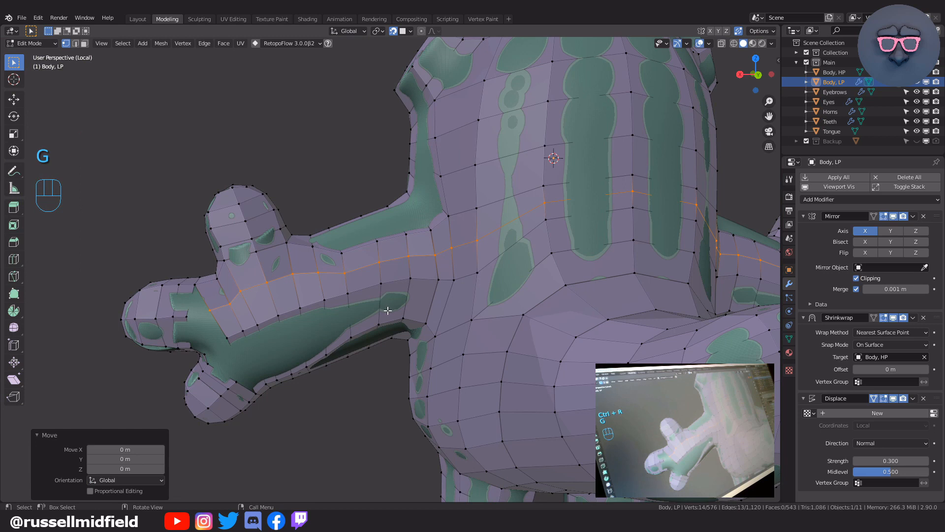
- Cut a second centred edge loop along the lower back of the forearm and hand and re-snap it to the sculpt
middle_click_drag(388, 310, 267, 333)
key("ctrl+r")
left_click(254, 336)
right_click(254, 335)
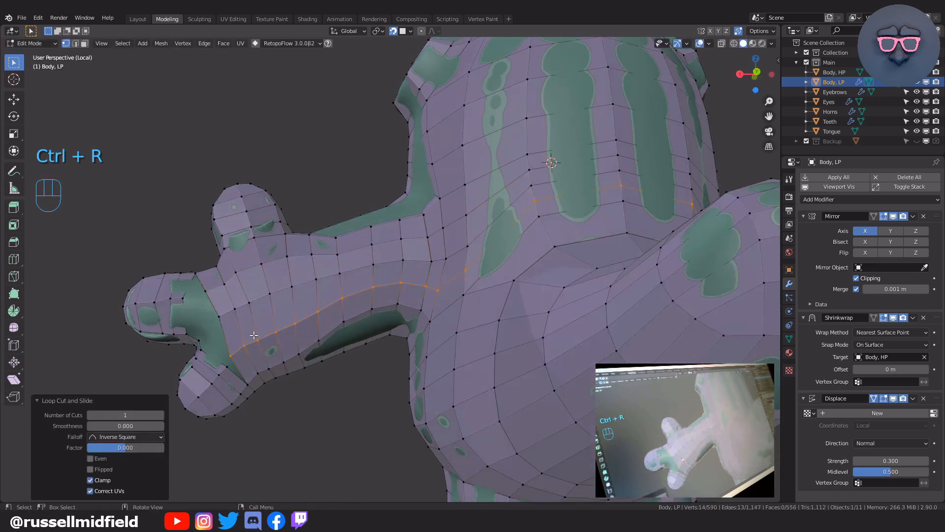
key("g")
left_click(400, 313)
- Fill a row of three faces along the open edge on the back of the hand, starting at the middle finger's base
middle_click_drag(401, 312, 615, 271)
scroll(506, 268, "up", 2)
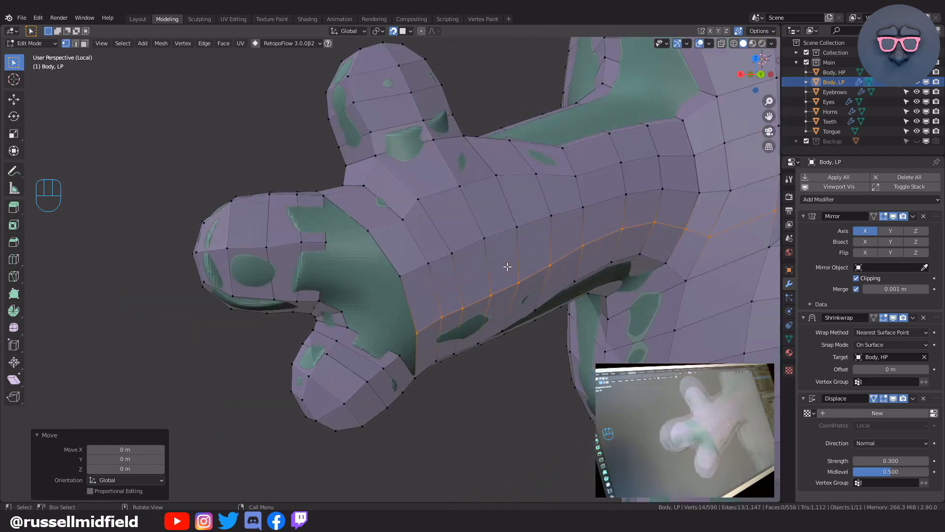
middle_click_drag(507, 268, 475, 277)
scroll(475, 277, "up", 2)
left_click(373, 257)
middle_click_drag(419, 297, 411, 252, "shift")
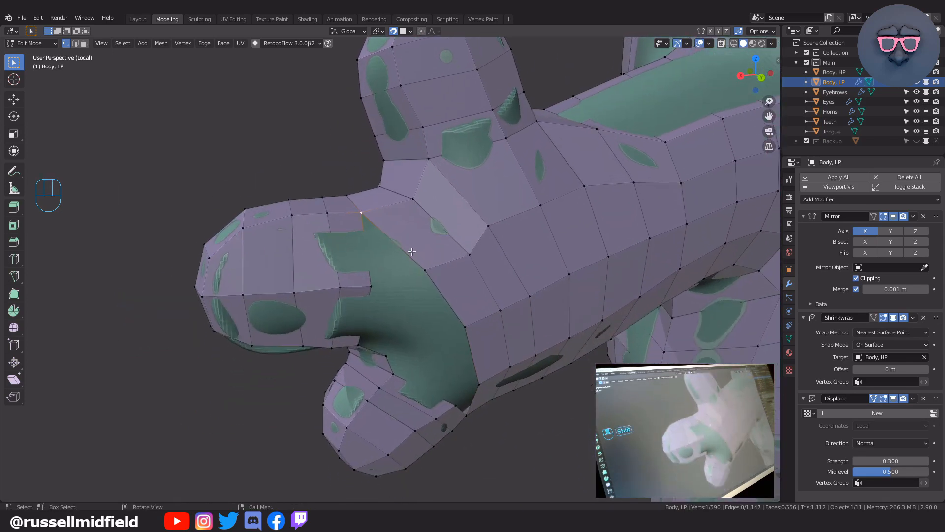
key("f")
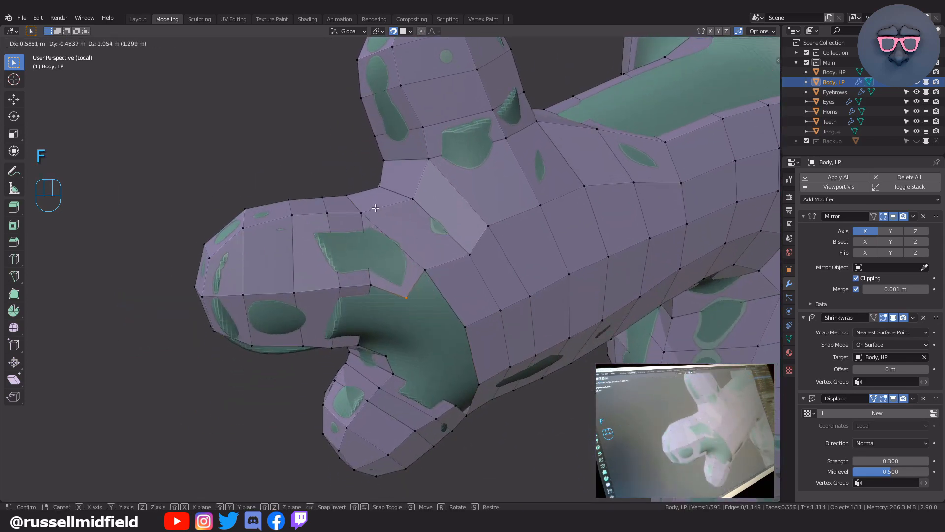
left_click(375, 205)
middle_click_drag(427, 267, 480, 262)
key("f")
left_click(441, 241)
key("f")
left_click(453, 226)
middle_click_drag(478, 267, 462, 270)
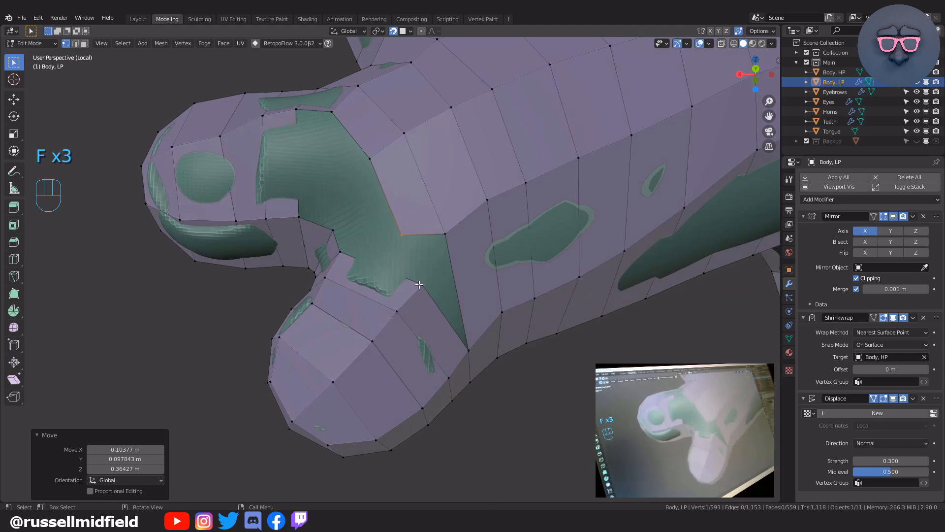
- Adjust the vertex at the lowest finger's base and fill a four-vertex face joining that finger to the back of the hand
left_click(456, 281)
key("g")
left_click(442, 274)
left_click(446, 234)
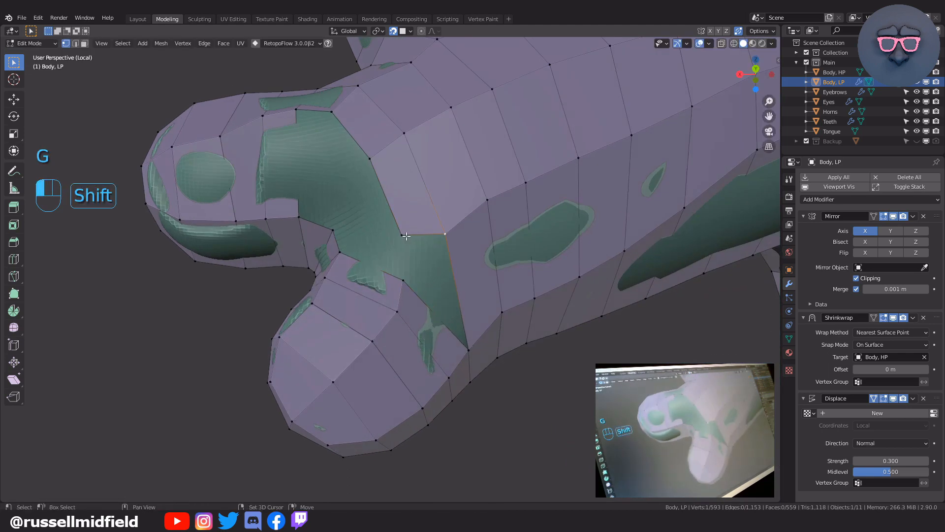
left_click(468, 349, "shift")
key("f")
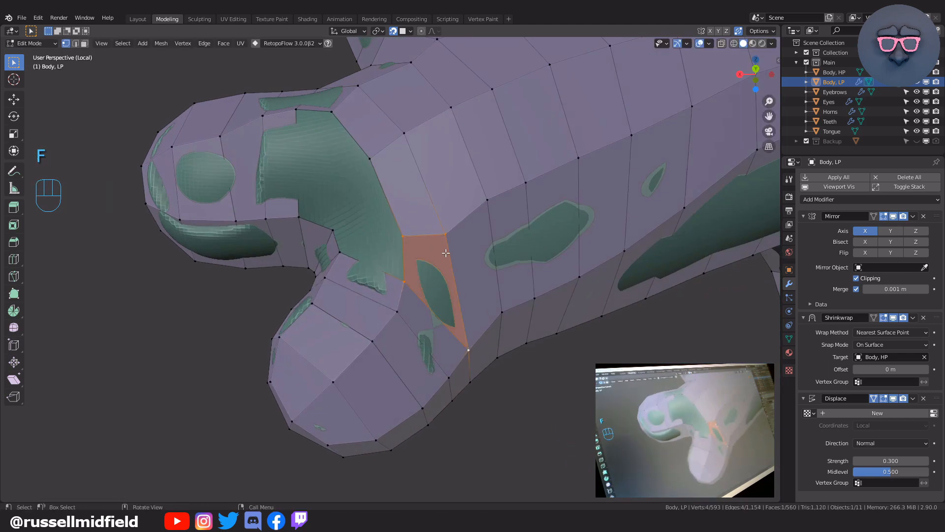
middle_click_drag(446, 253, 424, 221)
key("ctrl+r")
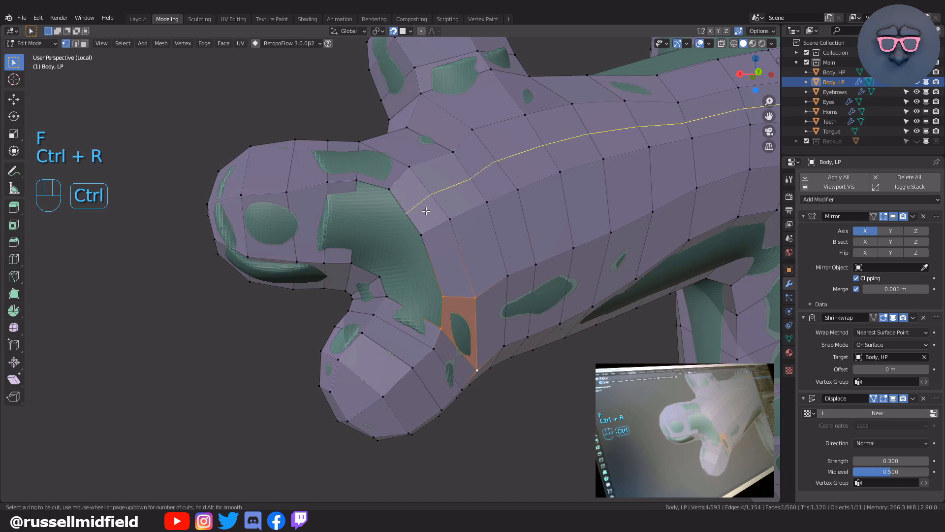
- Fill a row of faces between the middle finger's base and the back of the hand, nudging their corner vertices into place
right_click(399, 182)
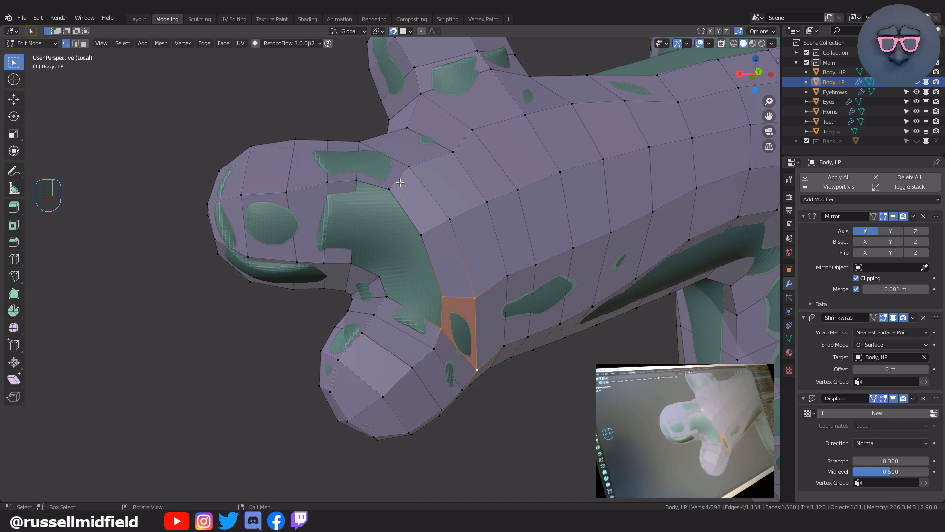
scroll(400, 182, "up", 2)
left_click(351, 154)
key("f")
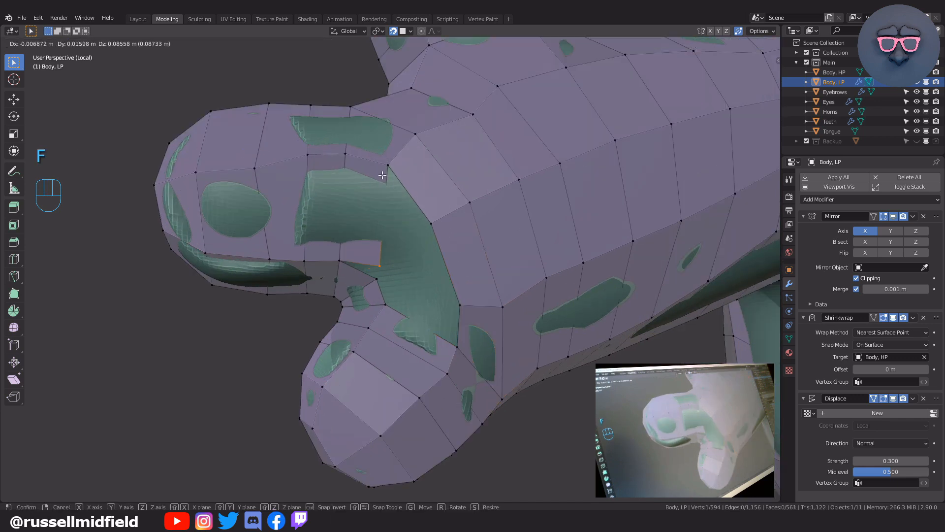
left_click(385, 165)
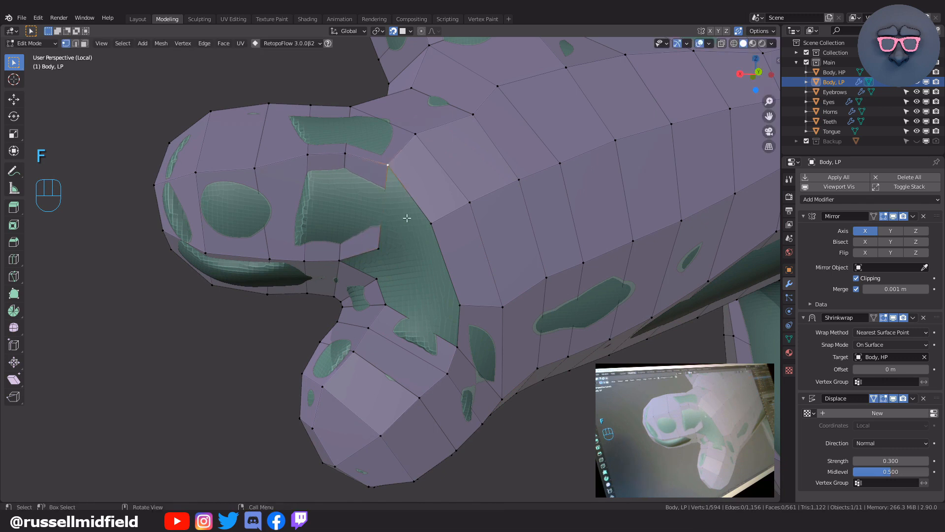
key("f")
left_click(409, 192)
key("f")
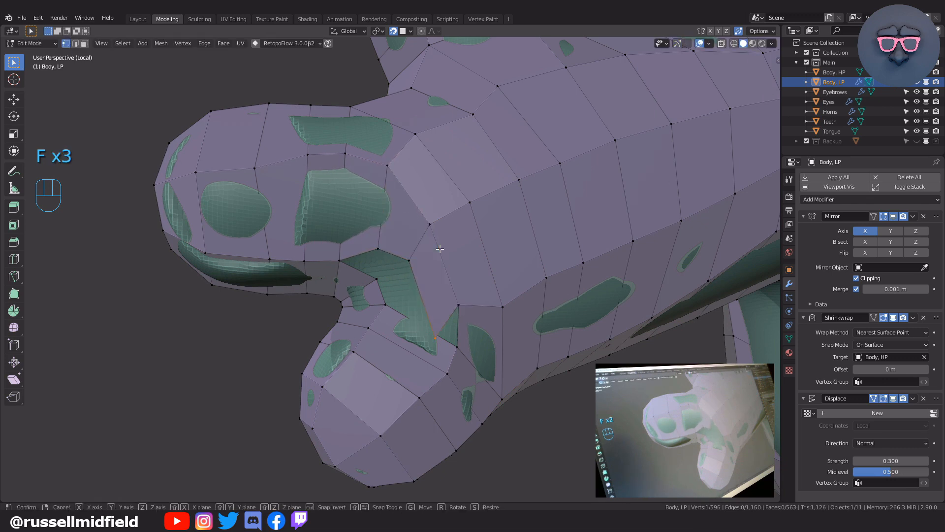
left_click(410, 206)
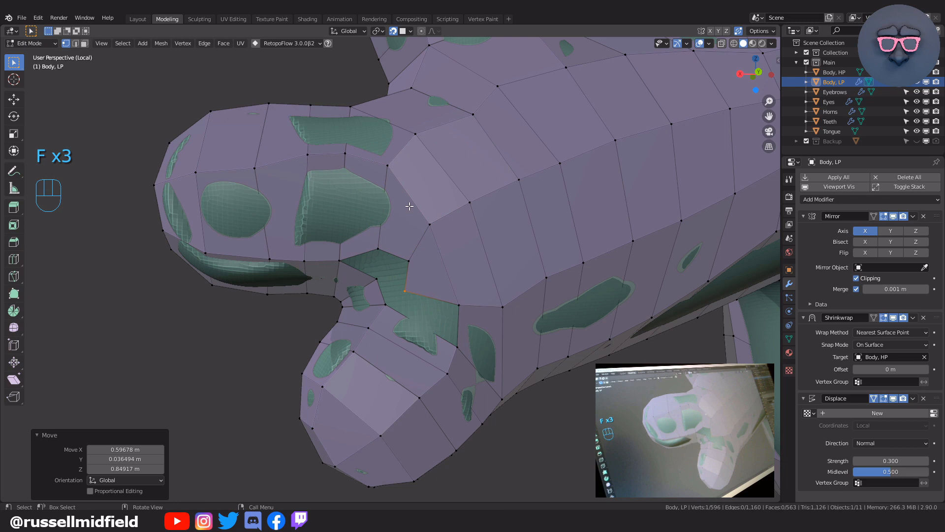
- Fill a four-vertex face joining the lowest finger to the back of the hand and reposition the vertices beside the remaining gap
left_click(458, 304, "shift")
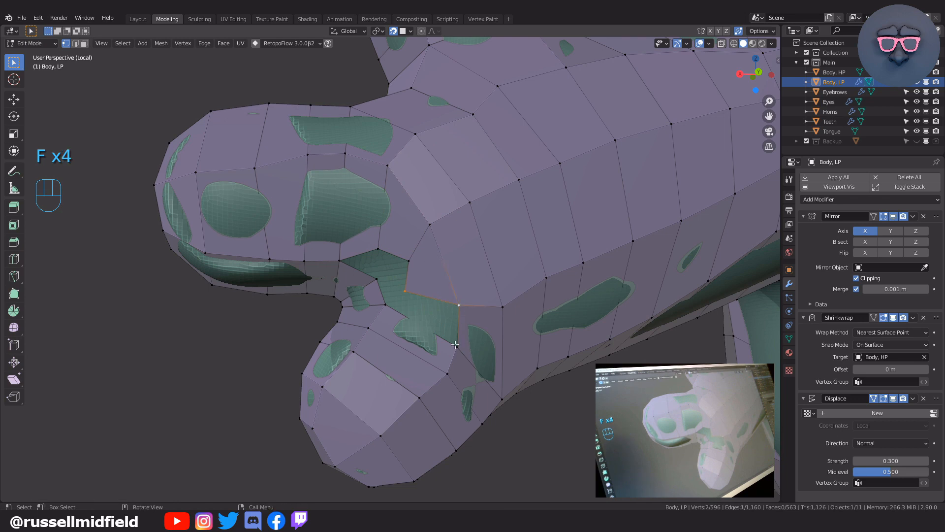
key("ctrl+z")
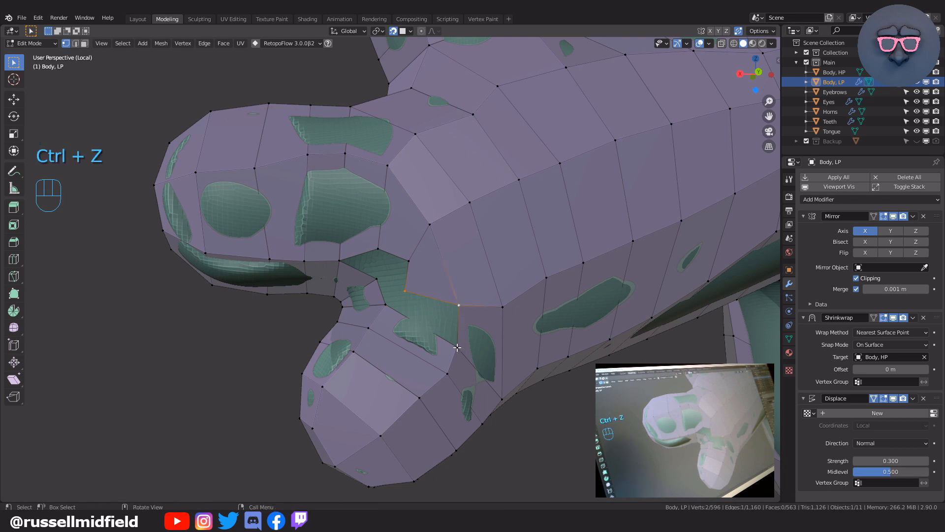
key("f")
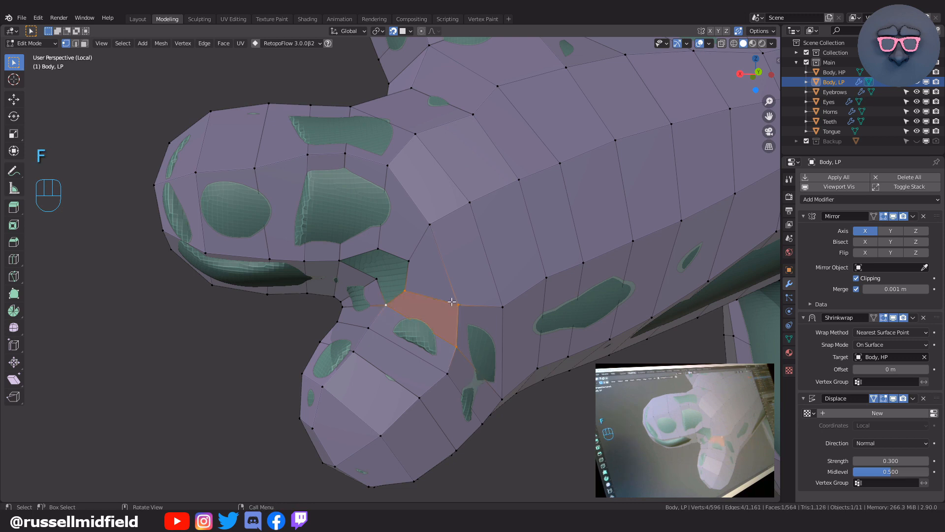
key("g")
left_click(417, 282)
left_click(407, 263)
key("g")
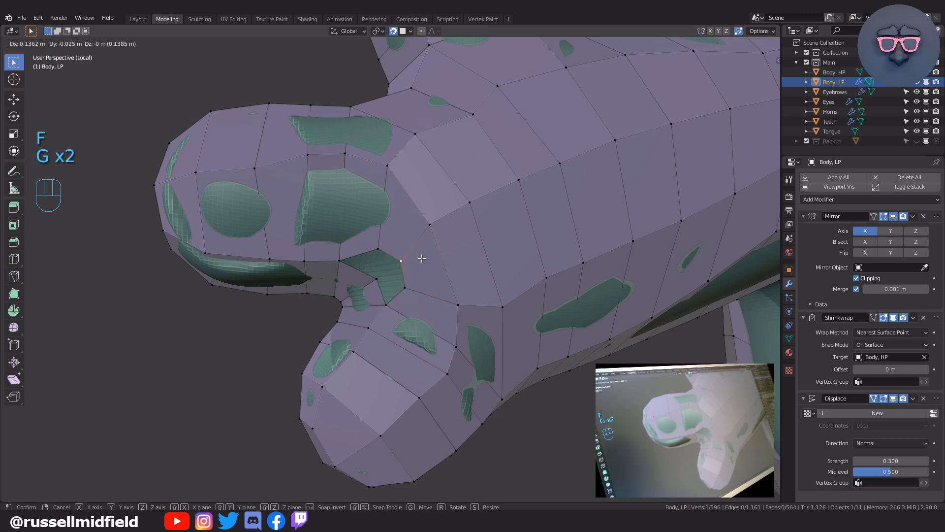
left_click(421, 260)
- Fill the remaining hole between the bases of the middle and lowest fingers
left_click(339, 261)
left_click(377, 248, "shift")
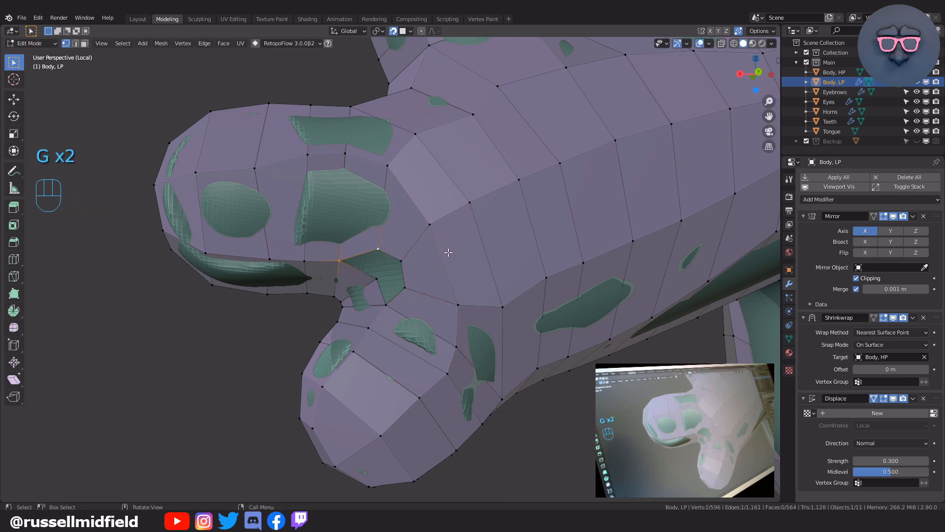
key("f")
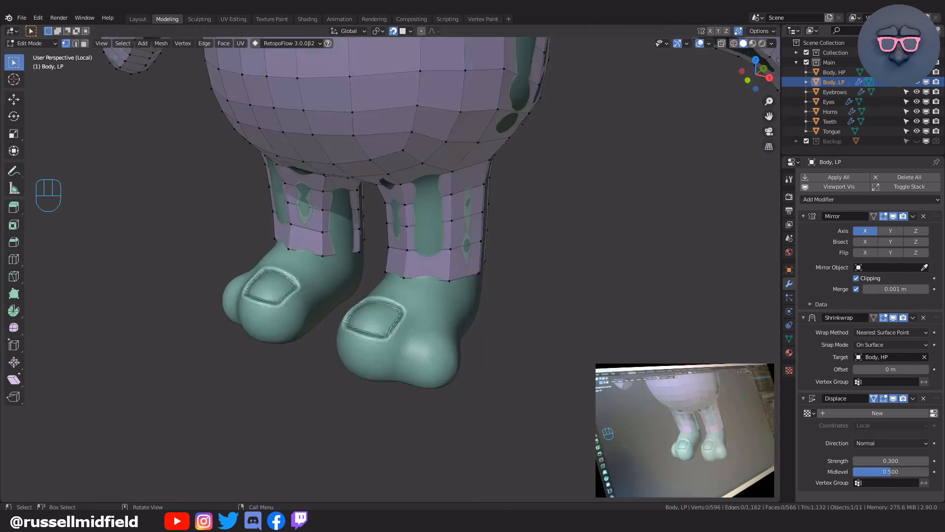
- Extrude the front edges of the open ankle rim down onto the top of the foot
middle_click_drag(426, 288, 499, 293)
scroll(464, 287, "up", 3)
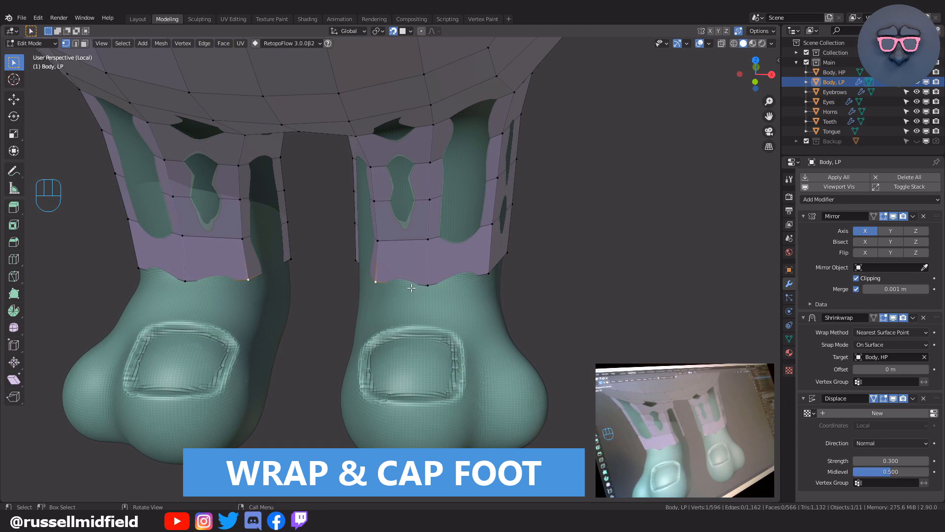
key("e")
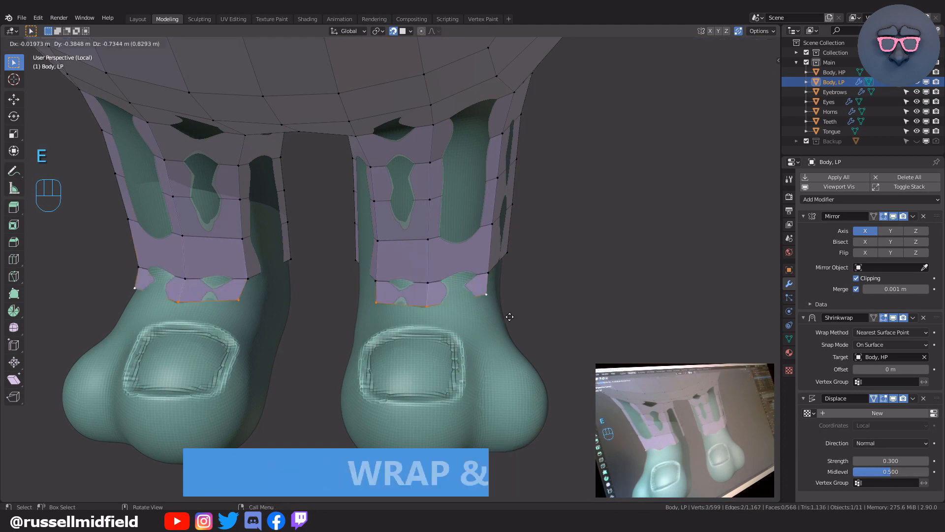
left_click(518, 298)
- Extrude the three-vertex front edge over the toenail, about 1.5 m forward and 1.8 m down, and scale it slightly
left_click(368, 317, "shift")
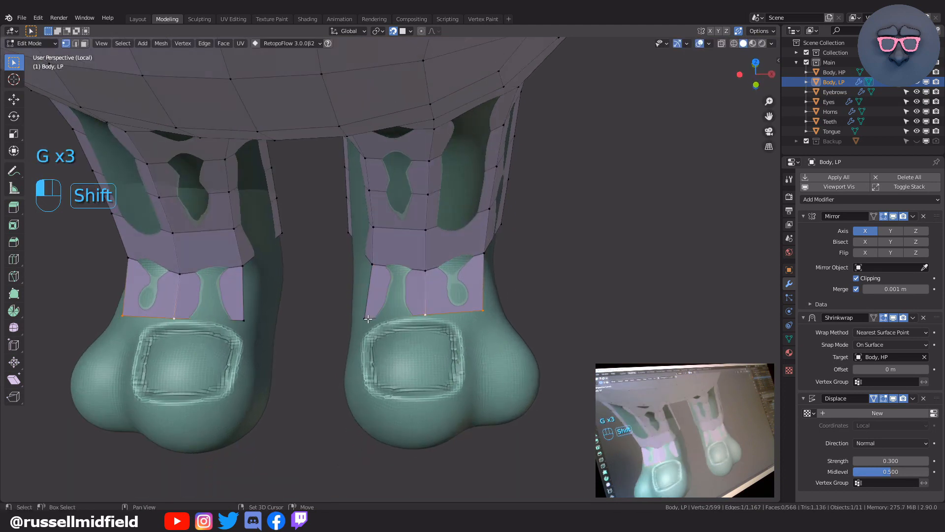
key("e")
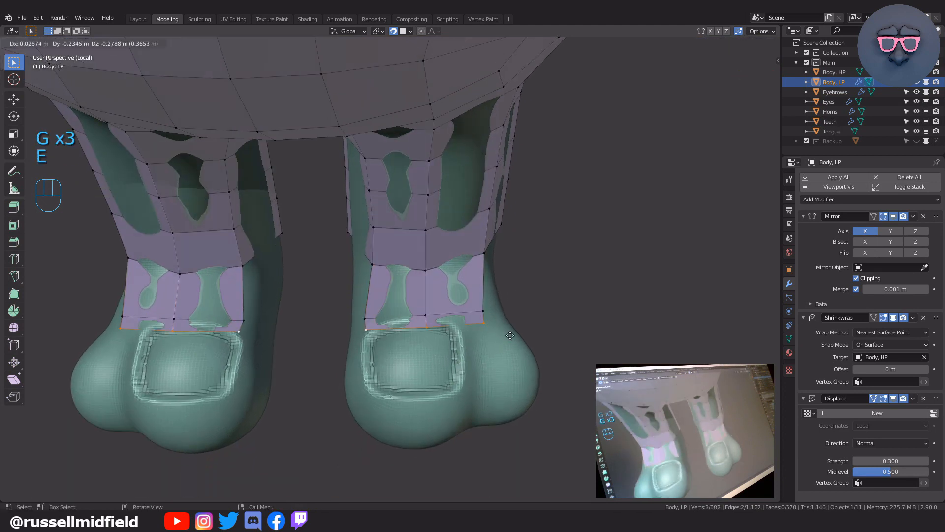
left_click(504, 388)
key("s")
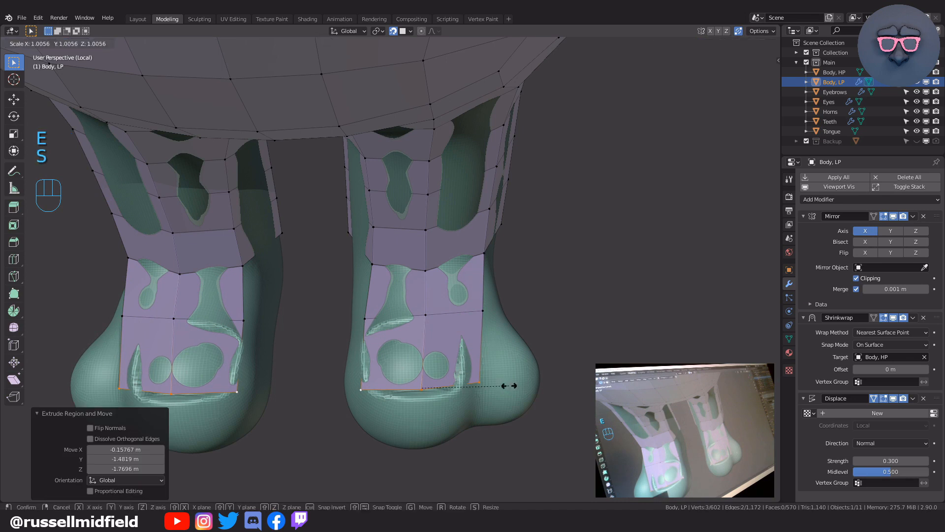
left_click(506, 386)
- Extrude the toe's leading edge twice down the front of the big toe, the second time by about 1 m
middle_click_drag(506, 386, 508, 339)
key("e")
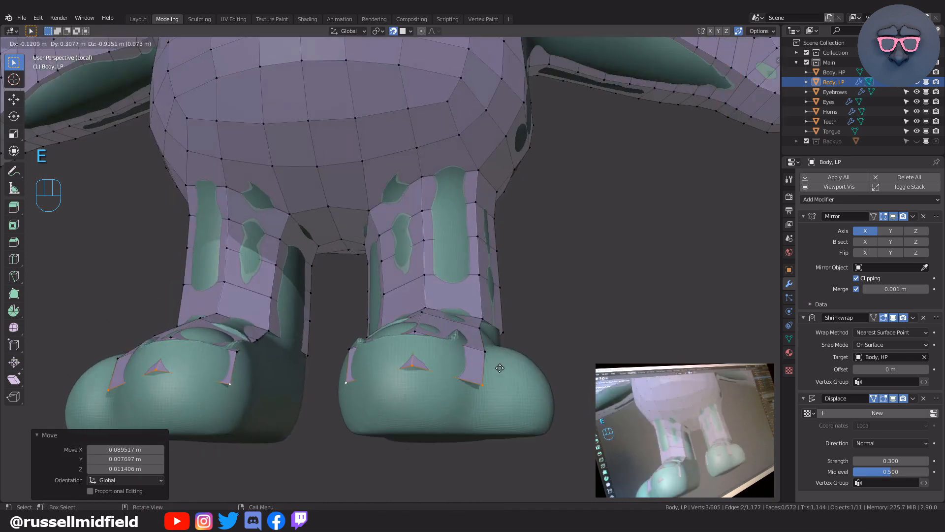
left_click(502, 377)
key("e")
left_click(504, 406)
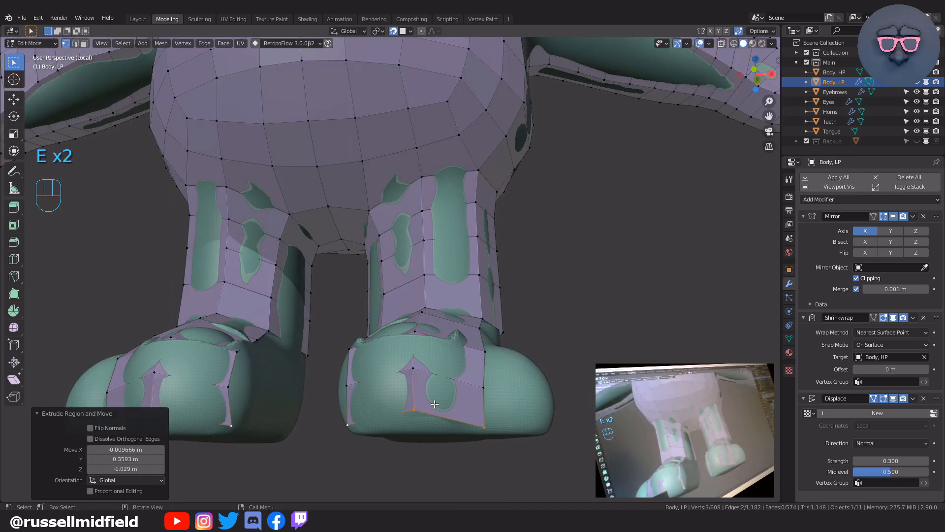
- Flatten the lowest toe edge by scaling it along Z and move it down near the sole
key("s")
key("z")
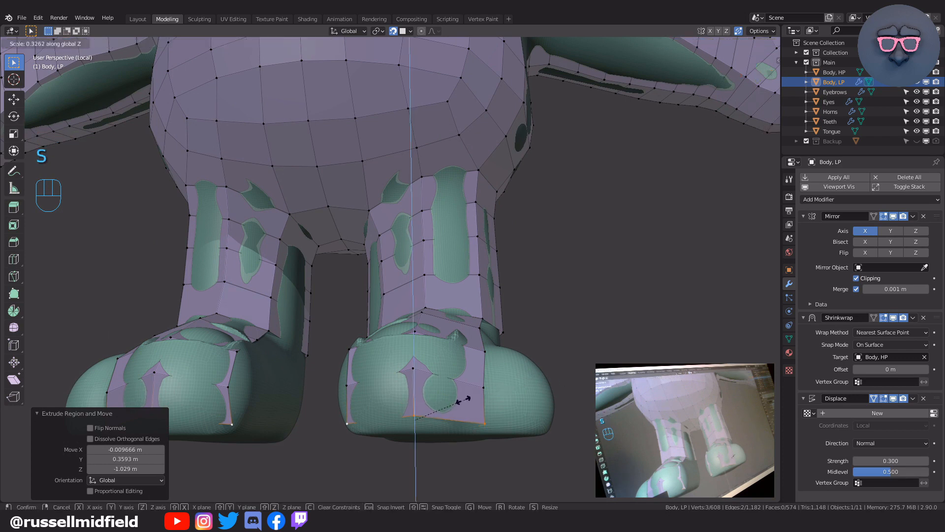
left_click(417, 417)
key("g")
left_click(435, 427)
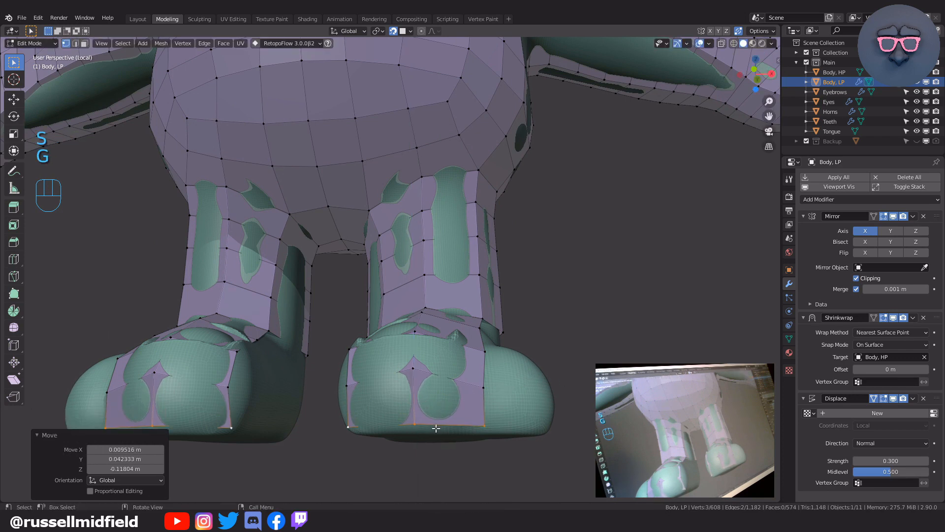
middle_click_drag(456, 428, 469, 436)
key("g")
left_click(470, 437)
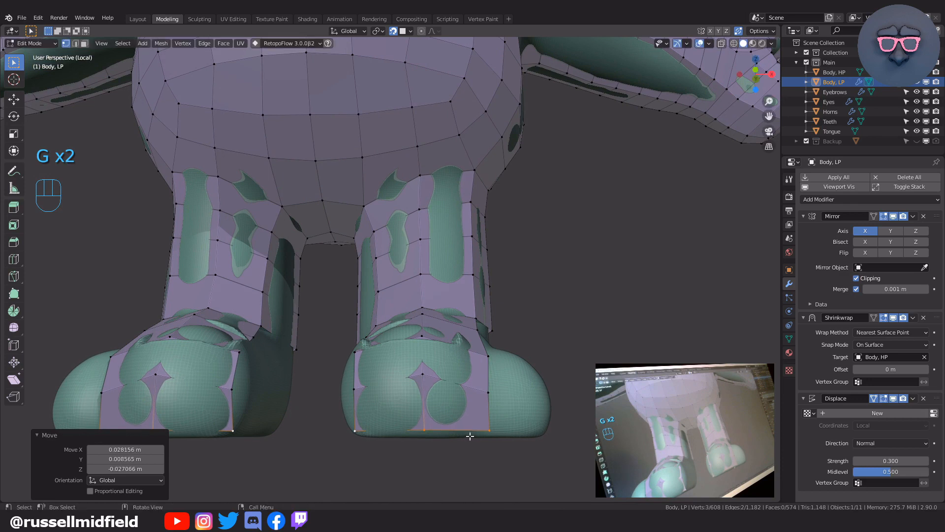
- Move the middle vertex on the front of the big toe down by about 0.26 m
left_click(435, 383)
key("g")
left_click(435, 392)
- Cut an edge loop across the long faces covering the toenail on top of the foot
middle_click_drag(435, 392, 433, 427)
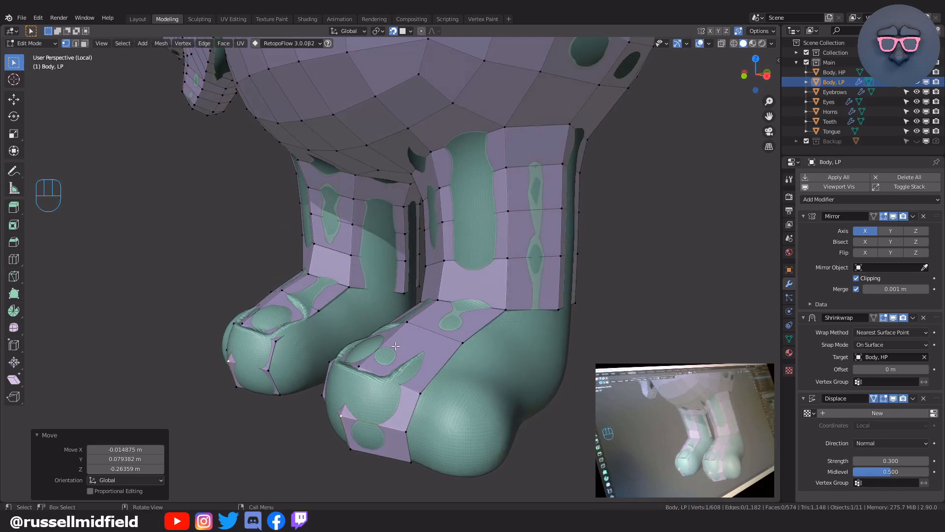
key("ctrl+r")
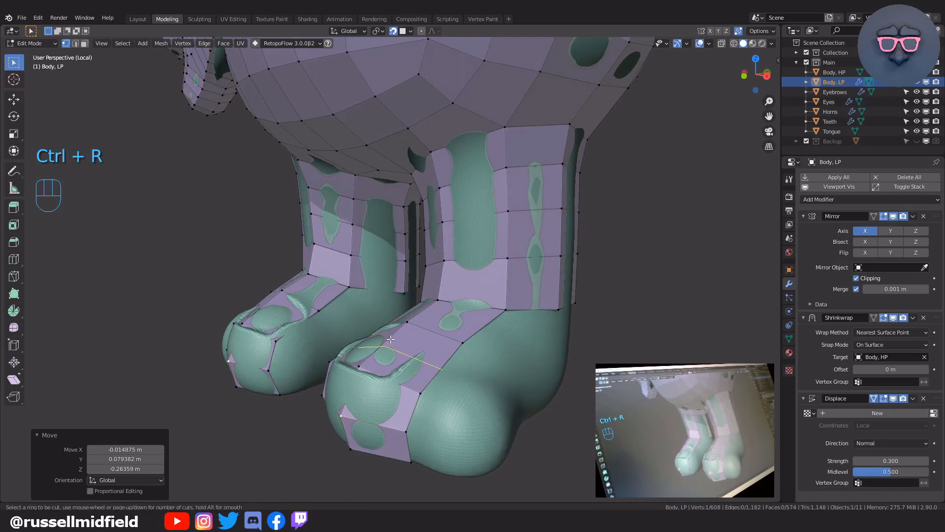
left_click(391, 339)
left_click(391, 339)
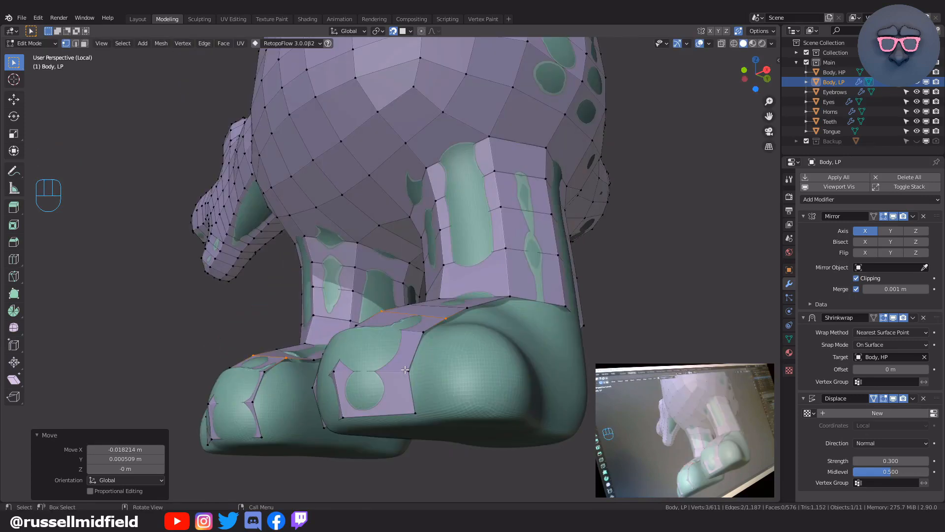
- Extrude the lower outer side edge of the big toe across the front of the outer toe and rotate it upright
left_click(399, 372)
left_click(413, 411, "shift")
middle_click_drag(424, 384, 408, 410)
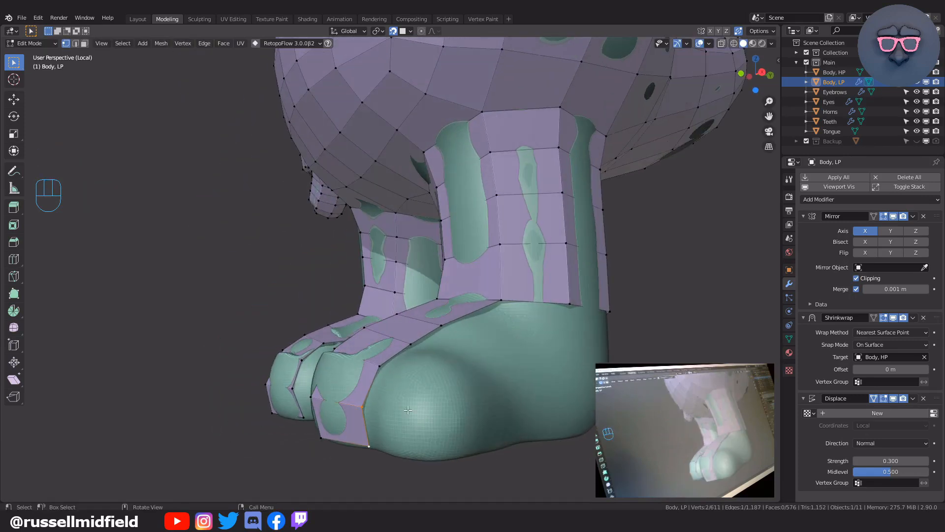
key("e")
left_click(462, 418)
key("r")
left_click(475, 393)
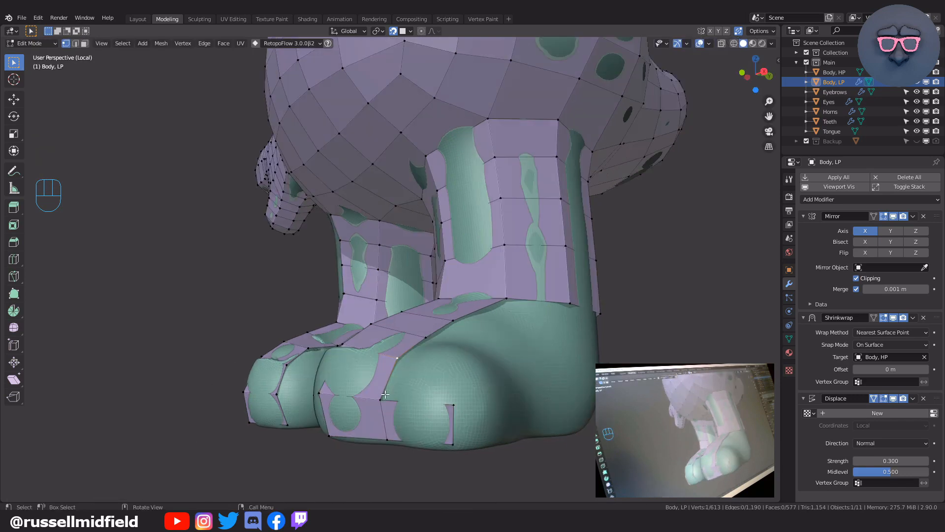
- Fill a four-vertex face between the new outer-toe strip and the edge of the big toe's top
left_click(382, 397, "shift")
left_click(389, 399, "shift")
key("f")
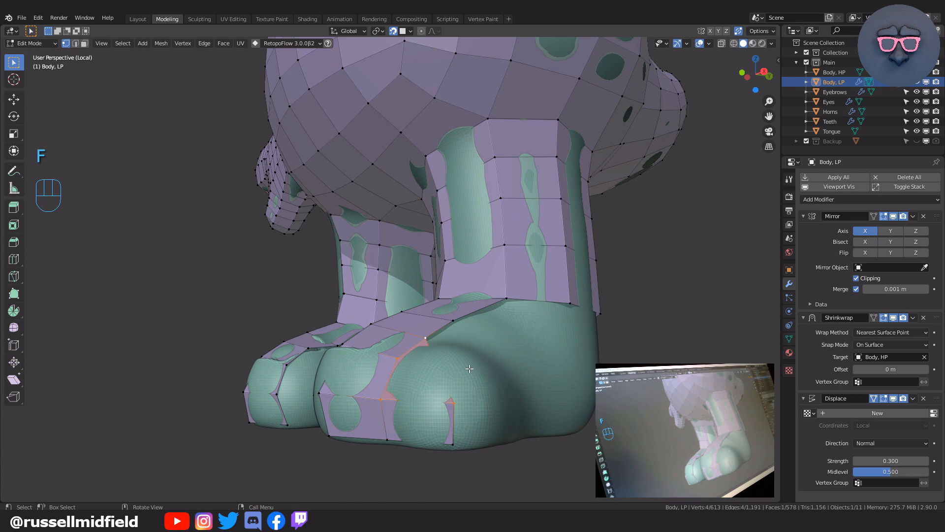
- Clip the view in front orthographic to a region around a single foot and lower leg
key("KP_1")
key("alt+b")
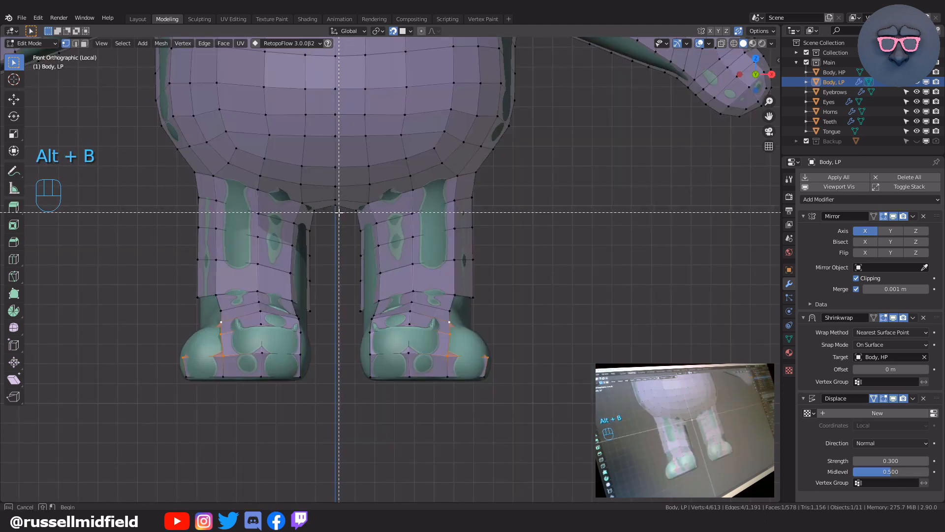
left_click_drag(335, 210, 524, 423)
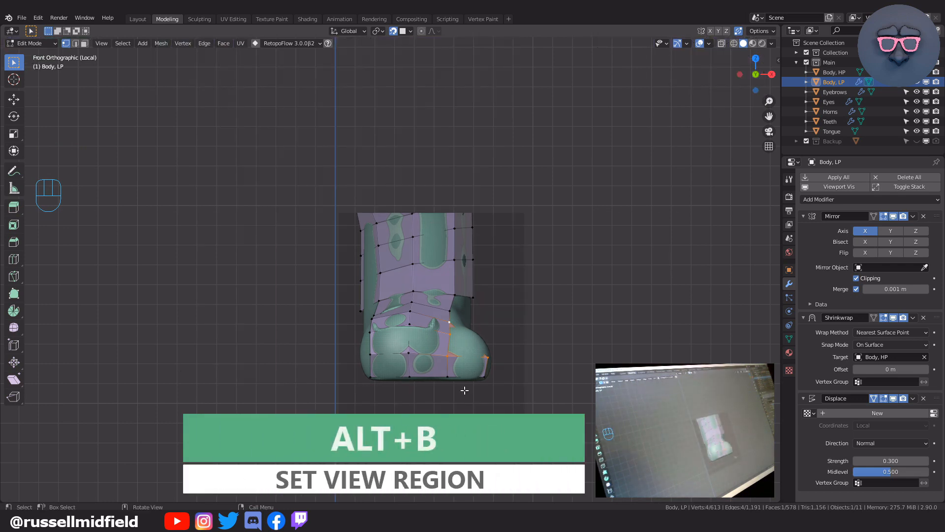
middle_click_drag(465, 390, 474, 342)
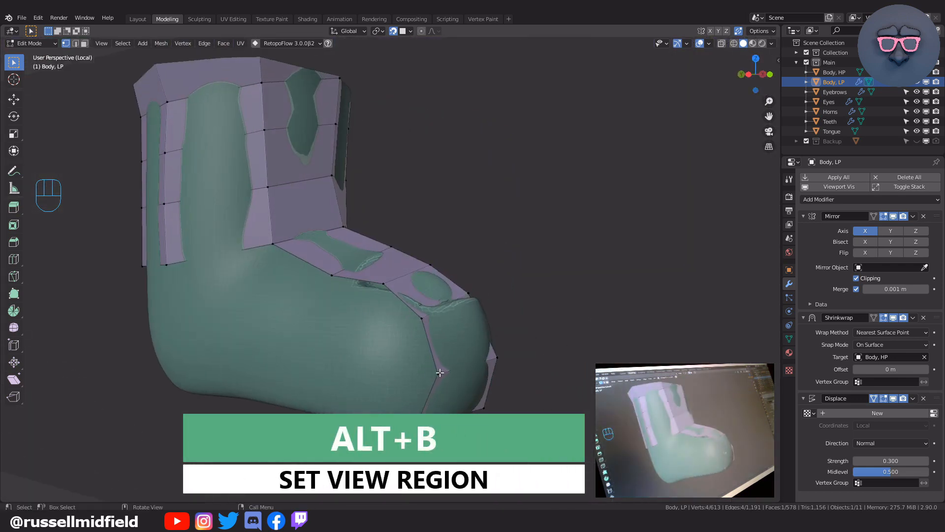
- Extrude the big toe's lower inner side edge back along the foot, then rotate it upright and reposition it
left_click(439, 372)
left_click(420, 421, "shift")
middle_click_drag(461, 381, 477, 340)
key("e")
left_click(480, 352)
key("r")
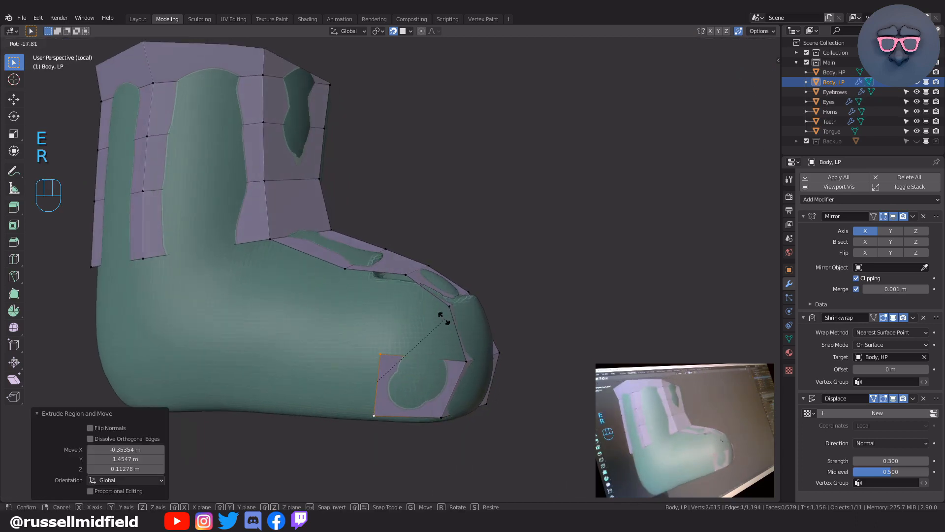
key("g")
left_click(452, 324)
- Fill the face above the new inner-side strip up to the foot's top edge and nudge its upper corner vertex
left_click(386, 352)
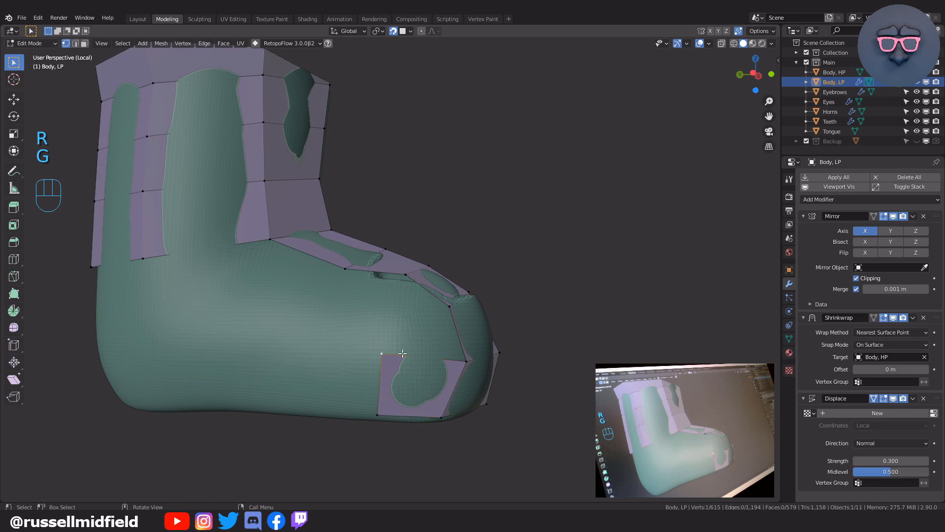
key("f")
left_click(404, 276)
key("g")
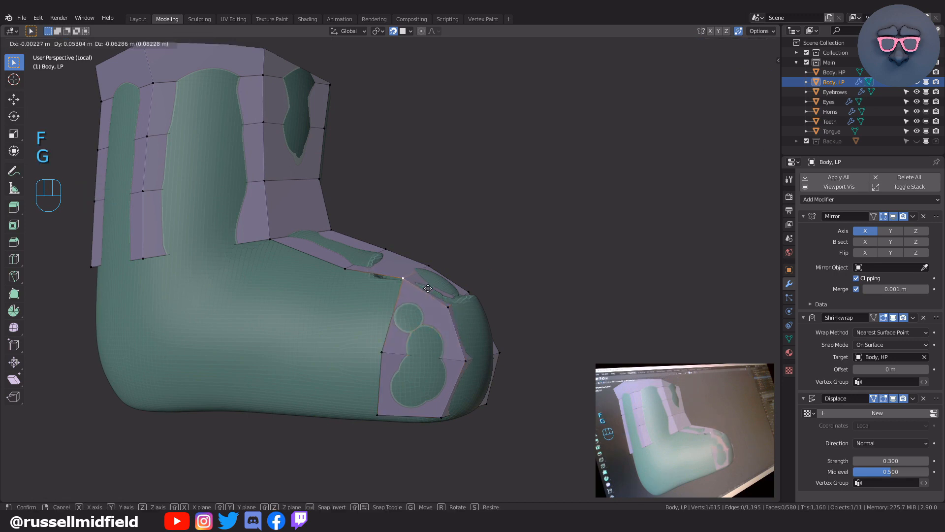
left_click(422, 288)
- Cut a centred horizontal edge loop around the upper front and sides of the toes
scroll(381, 291, "down", 1)
middle_click_drag(469, 338, 346, 353)
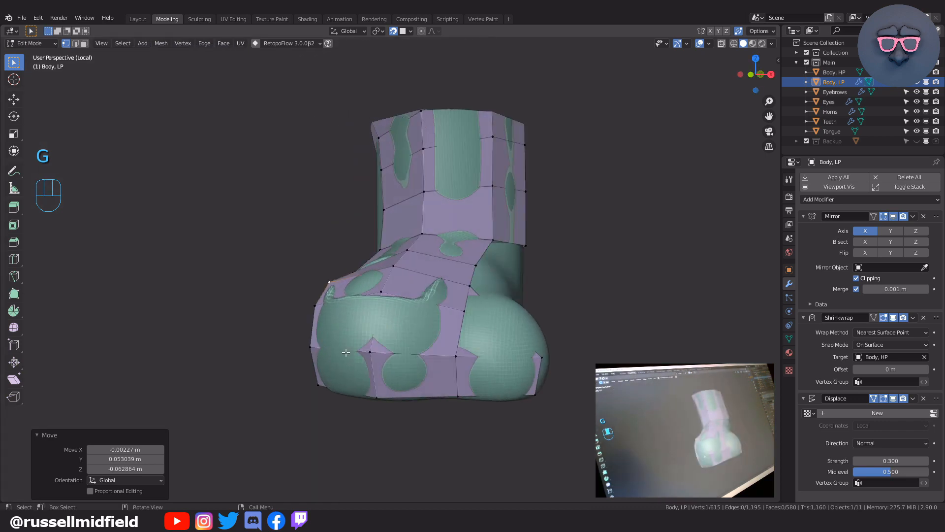
key("ctrl+r")
left_click(377, 322)
right_click(377, 322)
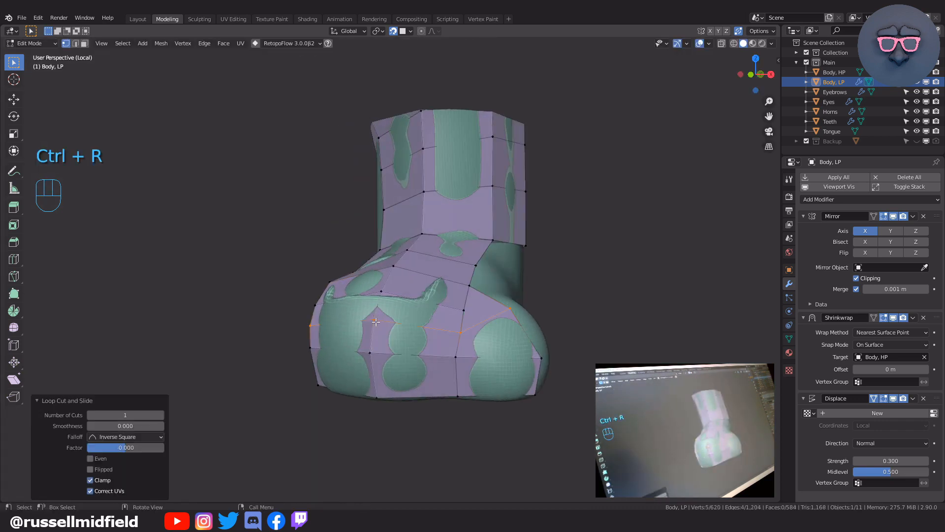
- Extrude the big toe's lower inner edge back along the foot's inner side as a strip of three faces
middle_click_drag(377, 322, 473, 343)
left_click(473, 343)
key("g")
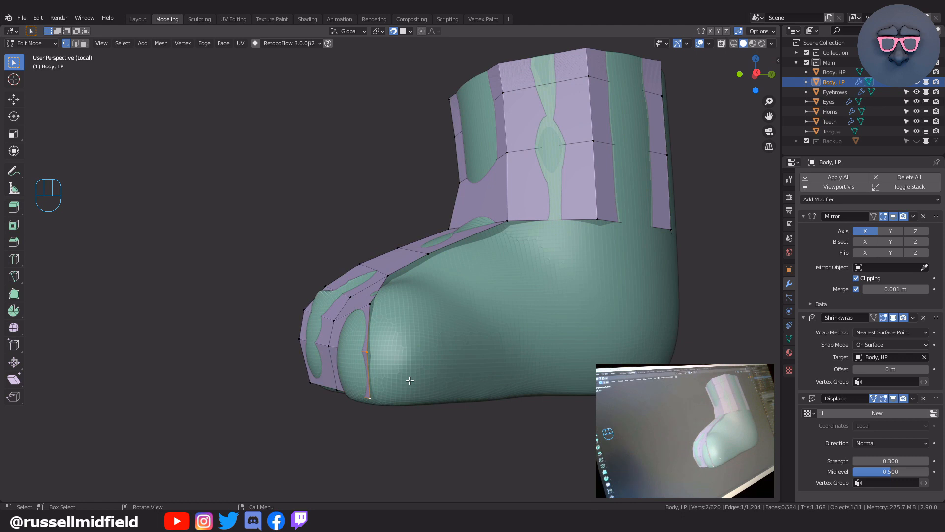
key("e")
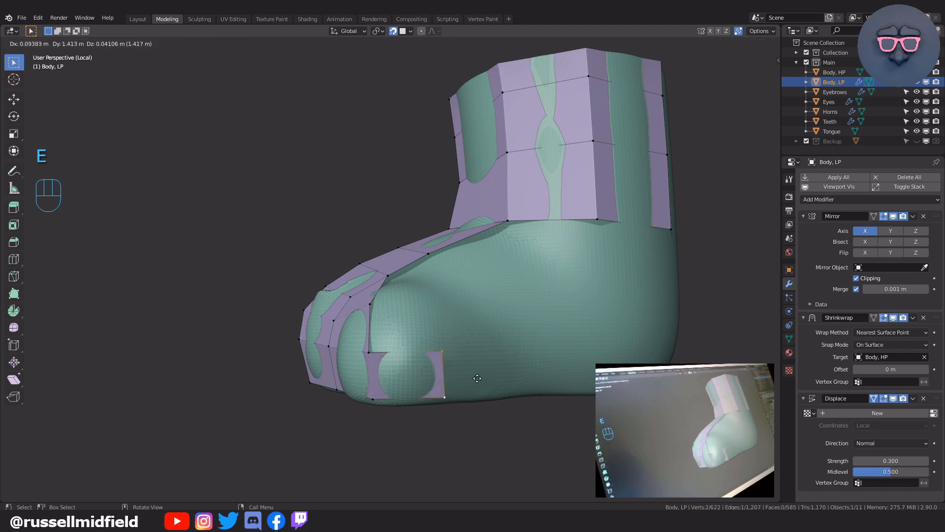
left_click(475, 382)
middle_click_drag(475, 382, 469, 379)
key("e")
left_click(556, 373)
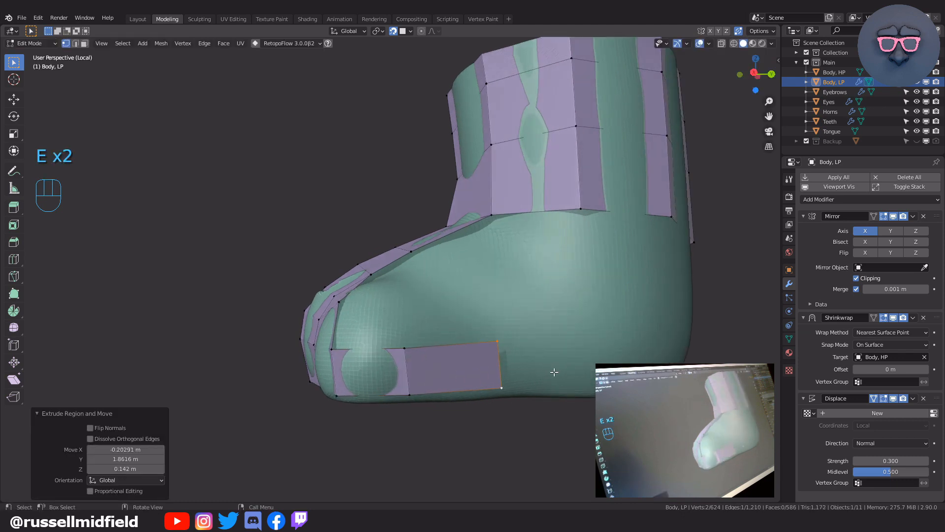
middle_click_drag(553, 376, 474, 370)
key("e")
left_click(566, 370)
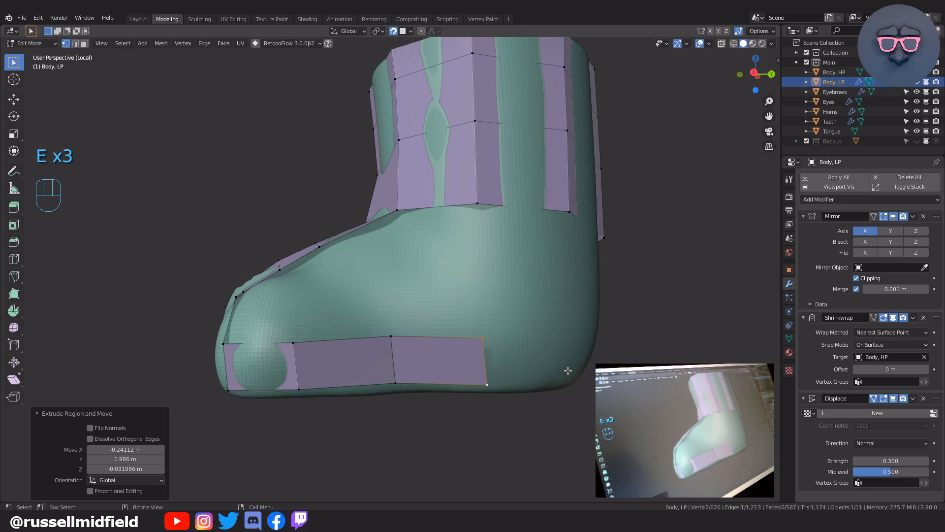
- Extrude the inner strip's rear edge towards the heel, rotate it about 25° to stand upright, then scale and reposition it
middle_click_drag(565, 369, 415, 338, "shift")
key("e")
left_click(488, 353)
key("r")
left_click(413, 347)
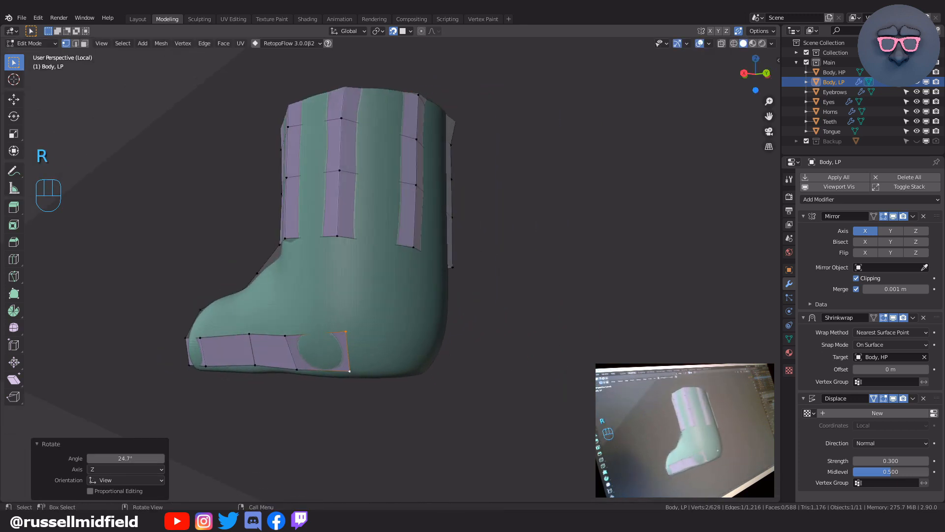
key("s")
left_click(403, 351)
key("g")
left_click(402, 350)
- Extrude the strip's end edge around the inner corner of the heel, rotating it about 21° and moving it into place
middle_click_drag(402, 350, 371, 346)
key("e")
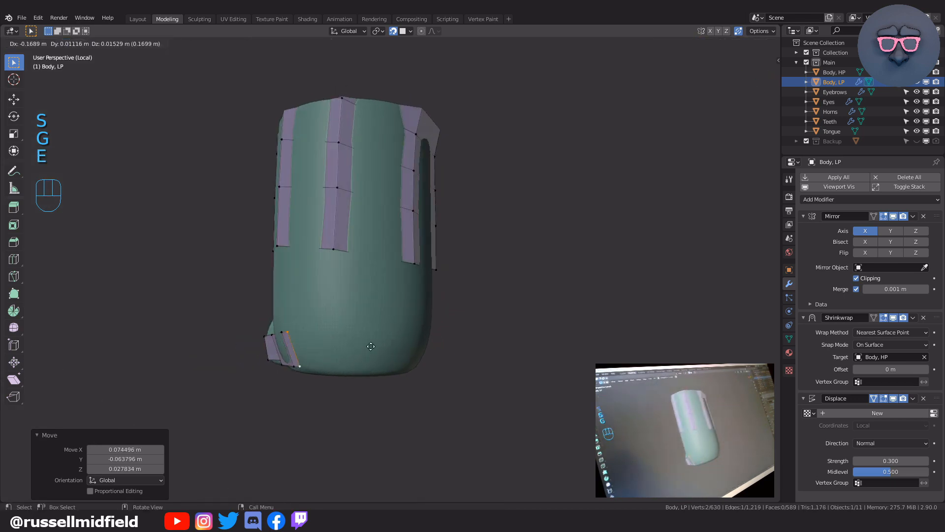
left_click(393, 353)
key("r")
left_click(407, 350)
key("g")
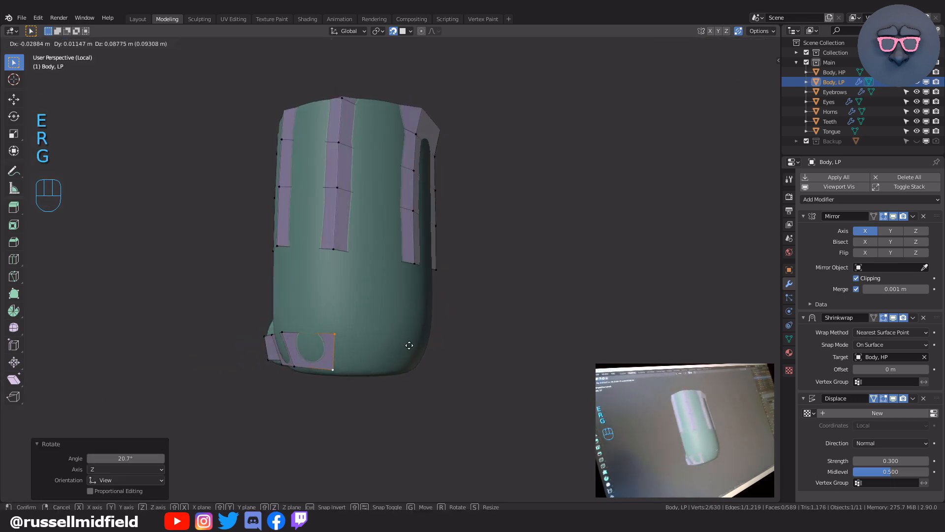
left_click(411, 339)
- Extrude the strip's end edge across the back of the heel, then rotate and reposition it to follow the curve
middle_click_drag(411, 339, 359, 333)
key("e")
left_click(428, 333)
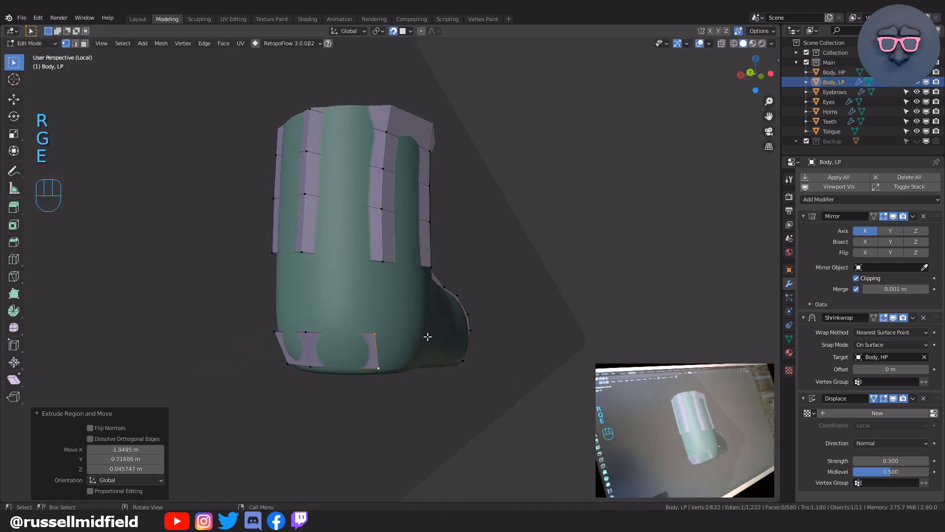
key("r")
left_click(438, 322)
key("g")
left_click(443, 323)
- Extrude the heel strip onto the foot's outer side, rotate its end edge about 19° upright and adjust its position
middle_click_drag(443, 323, 382, 327)
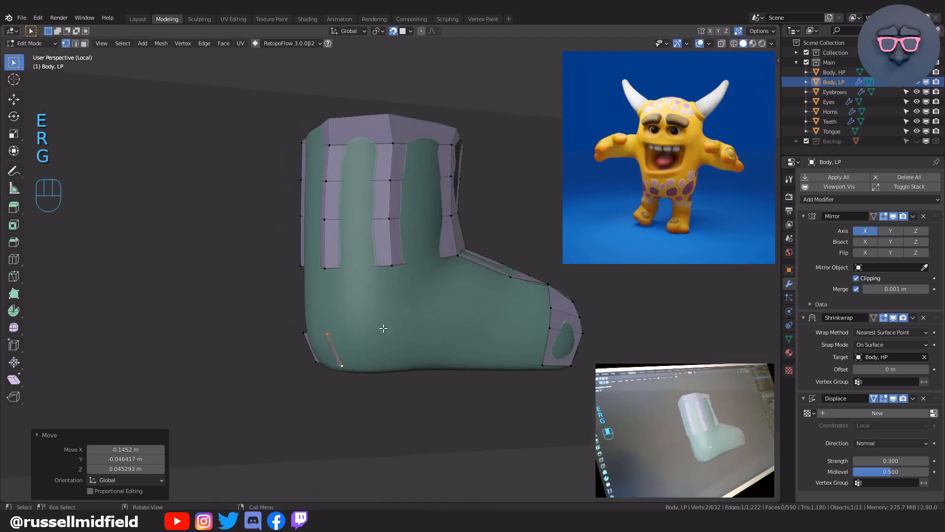
key("e")
left_click(448, 326)
key("r")
left_click(460, 332)
key("g")
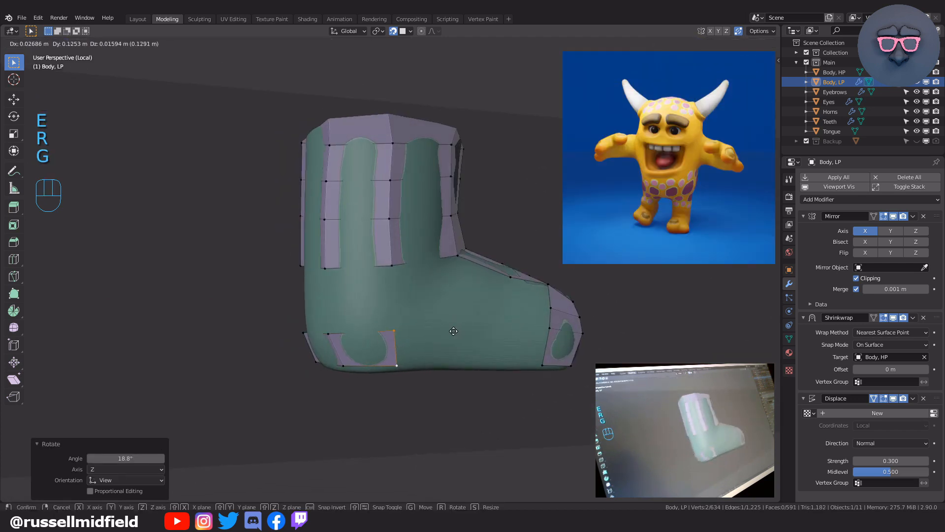
left_click(465, 336)
- Extrude the strip two more faces forward along the foot's outer side, straightening the first end edge between them
middle_click_drag(466, 336, 434, 327)
key("e")
left_click(476, 324)
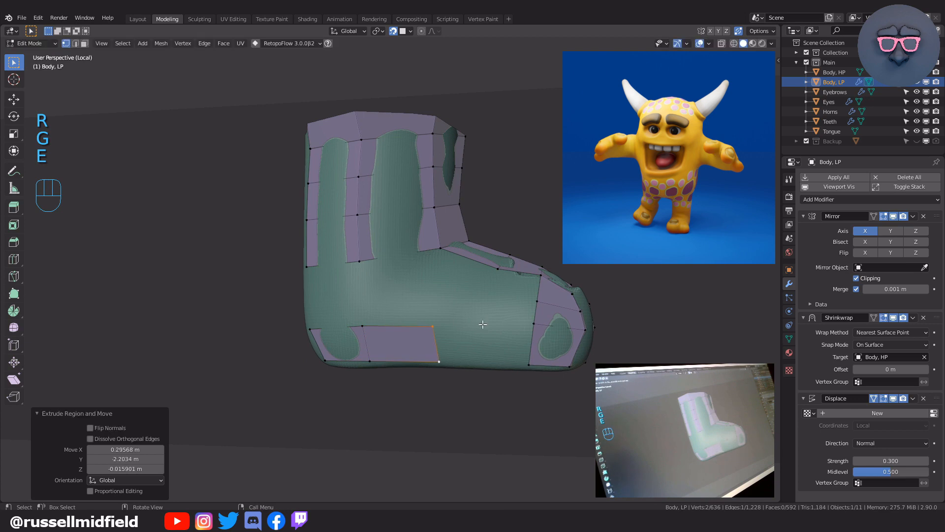
key("r")
left_click(492, 321)
key("g")
left_click(496, 319)
key("e")
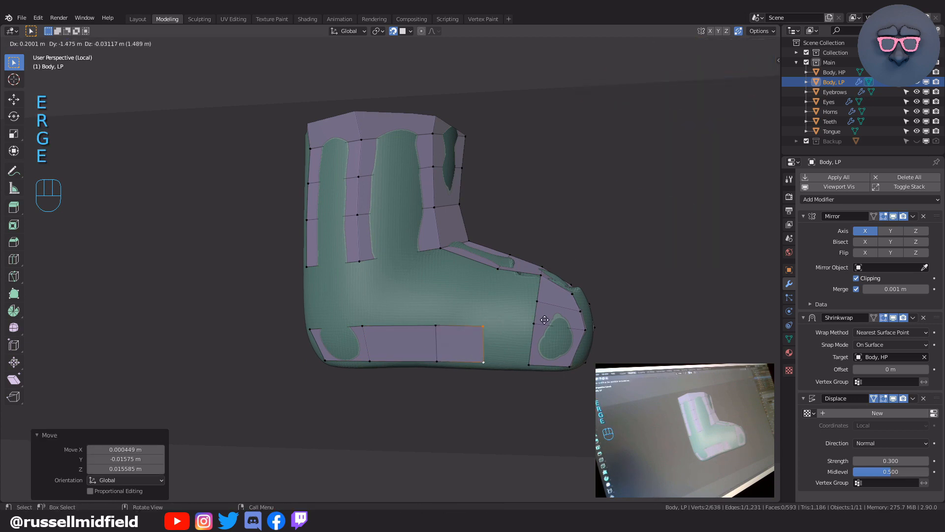
left_click(552, 320)
- Fill the face joining the outer strip's front edge to the side faces of the outer toe
scroll(552, 320, "up", 2)
left_click(492, 316)
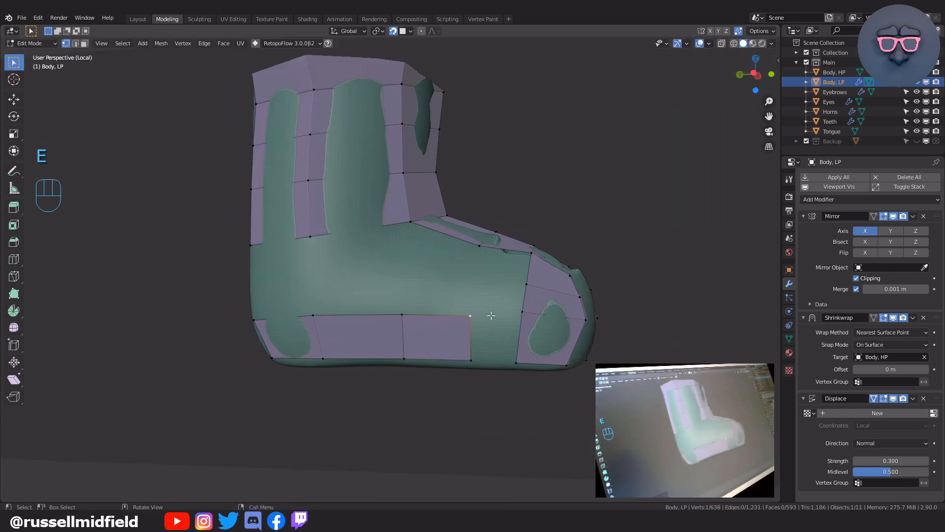
key("f")
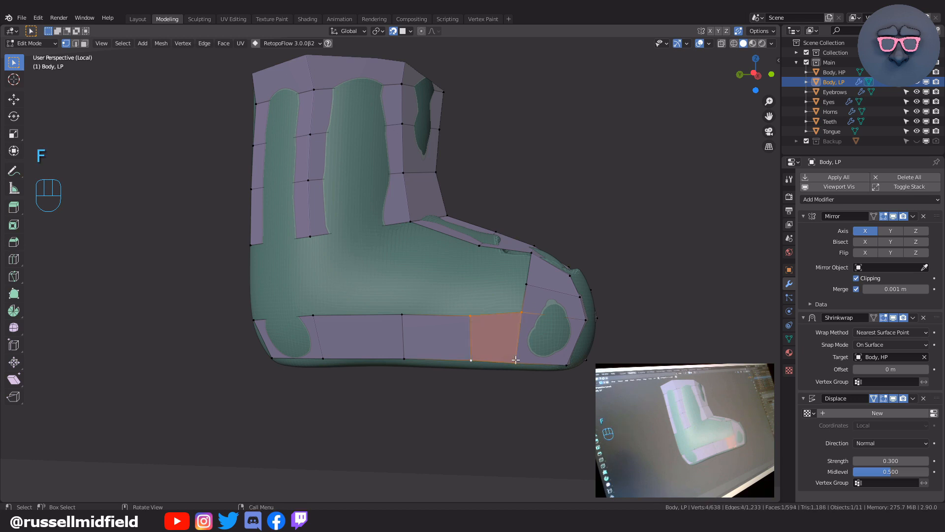
key("ctrl+r")
right_click(466, 338)
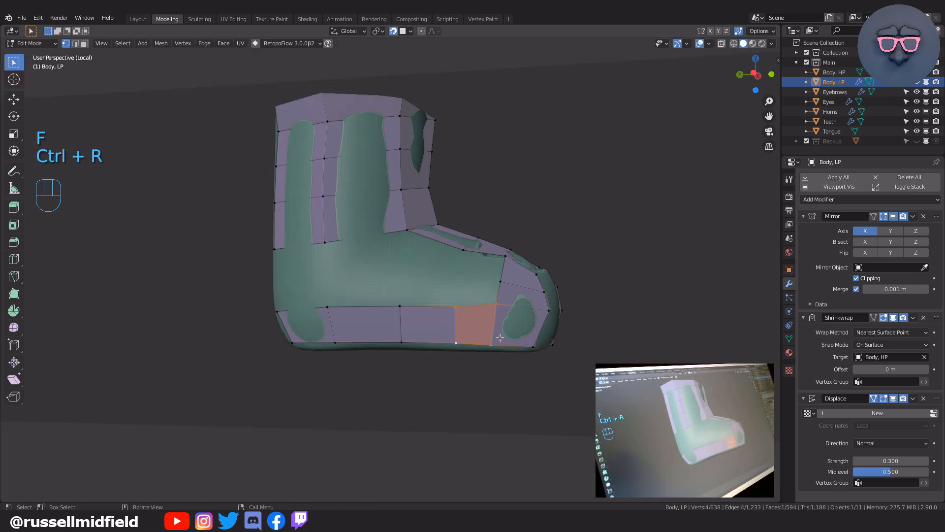
- Fill a second row of faces above the strip around the foot and nudge the row's front upper vertex on the outer side
middle_click_drag(563, 333, 435, 330)
key("f")
left_click(327, 321)
left_click(348, 350)
key("f")
left_click(380, 325)
left_click(380, 325)
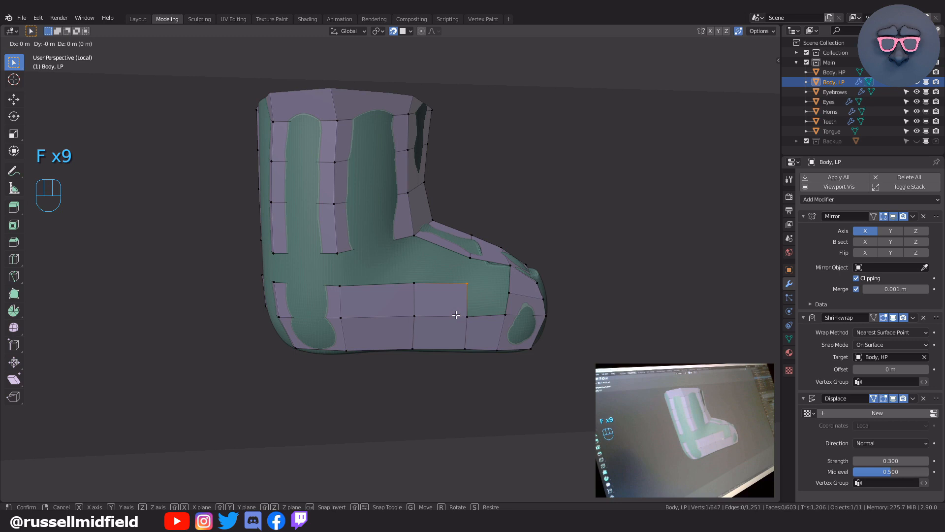
left_click(456, 315)
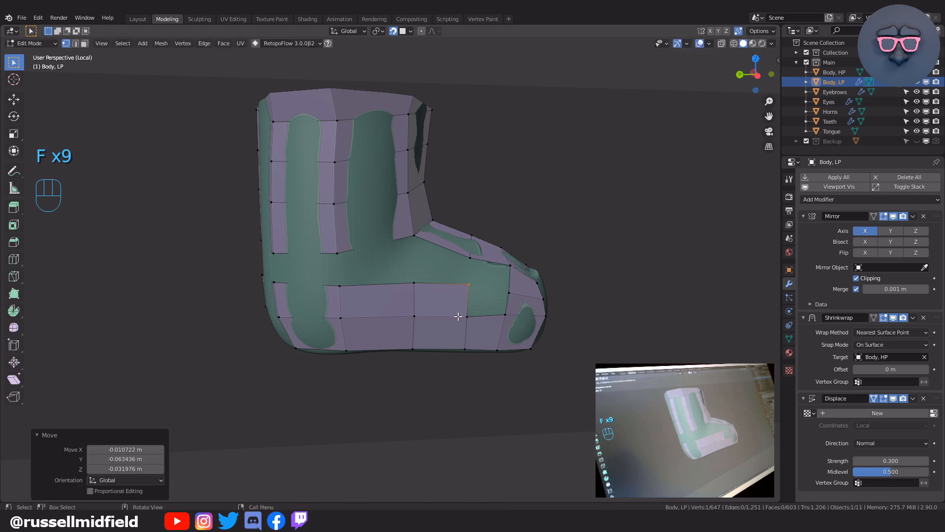
- Fill the last second-row face beside the outer toe and snap its upper corner onto the toe's edge vertex
key("f")
scroll(441, 310, "up", 2)
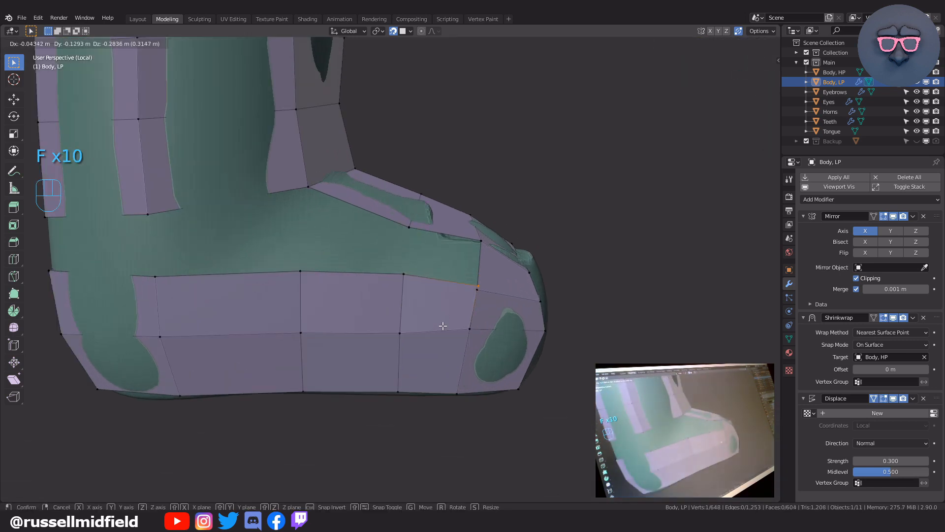
left_click(440, 327)
key("g")
right_click(440, 326)
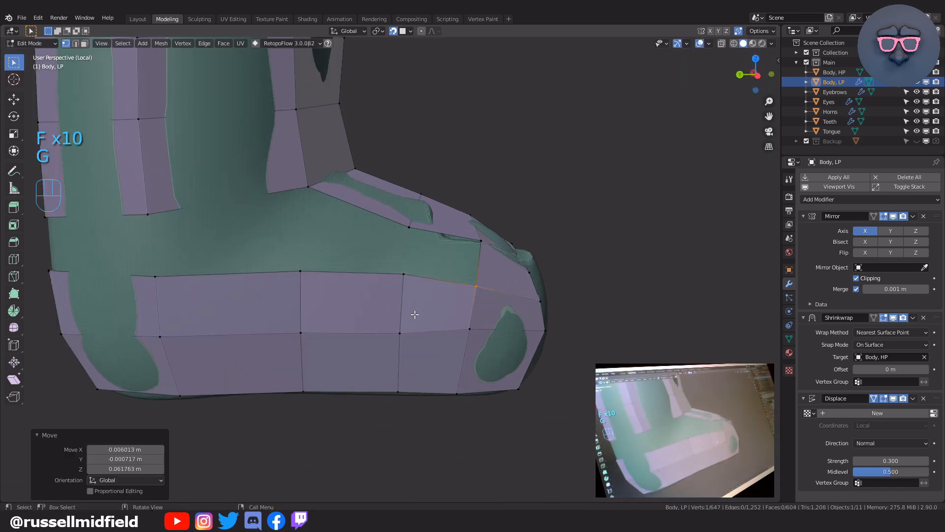
key("ctrl+r")
key("Escape")
middle_click_drag(407, 313, 421, 317)
- Fill the face above the second row beside the big toe and move its upper corner to the edge of the foot's top
middle_click_drag(454, 280, 391, 339)
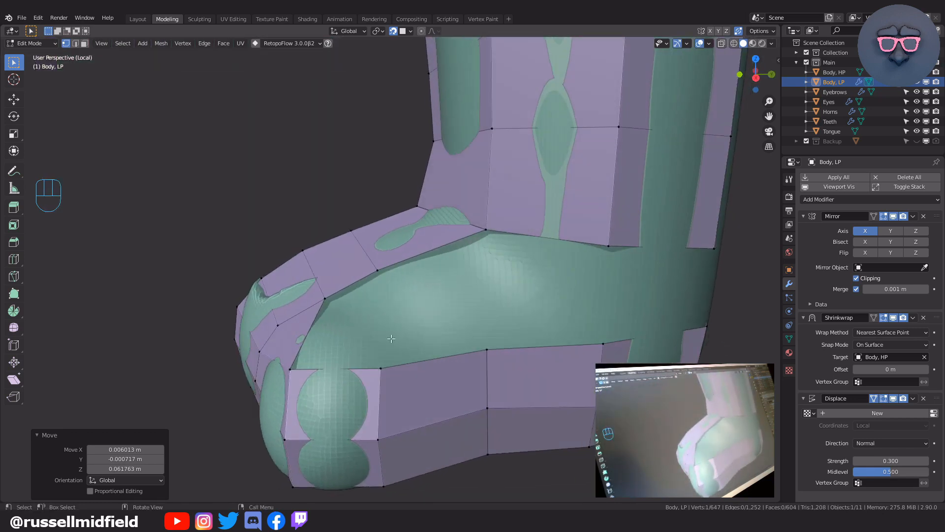
left_click(303, 363)
middle_click_drag(303, 363, 369, 352)
key("f")
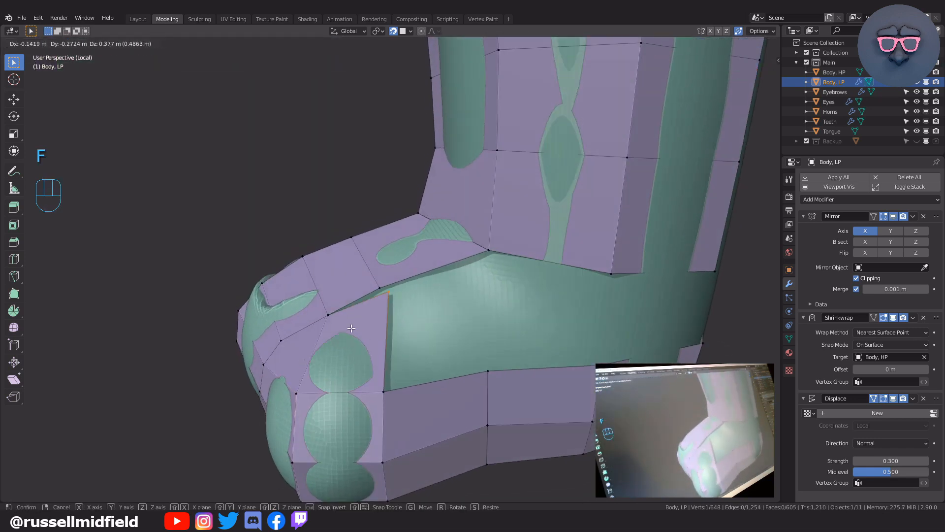
left_click(347, 327)
- Fill the inner-side faces between the second row and the ankle, snapping the new corner onto the leg's lower edge
middle_click_drag(385, 389, 480, 340)
key("f")
left_click(455, 341)
key("f")
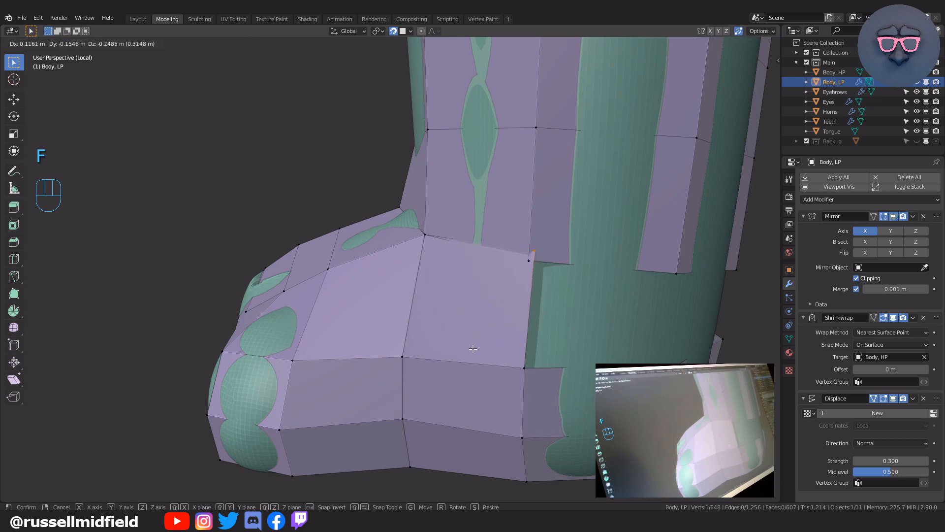
left_click(473, 348)
- Fill the next faces towards the back of the heel, moving the new corner onto the leg's lower edge
middle_click_drag(567, 371, 590, 365)
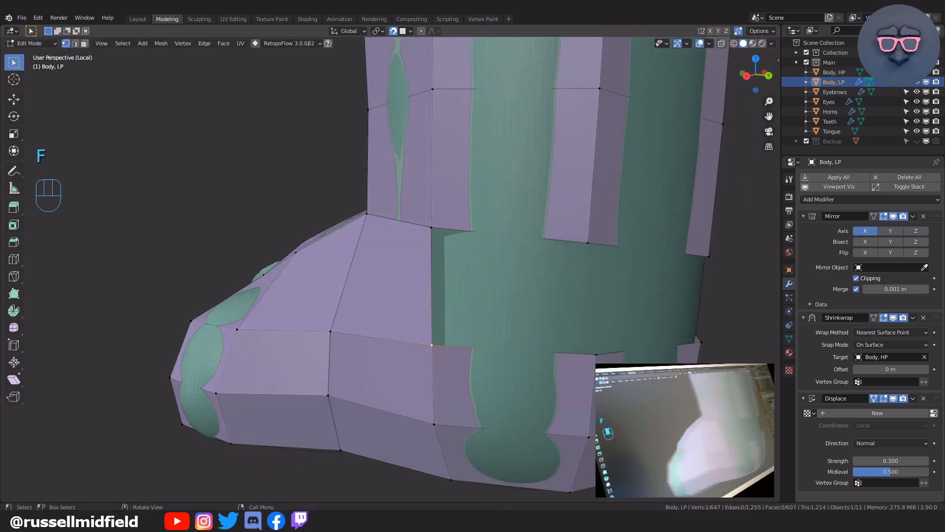
middle_click_drag(492, 296, 512, 285)
key("f")
left_click(505, 300)
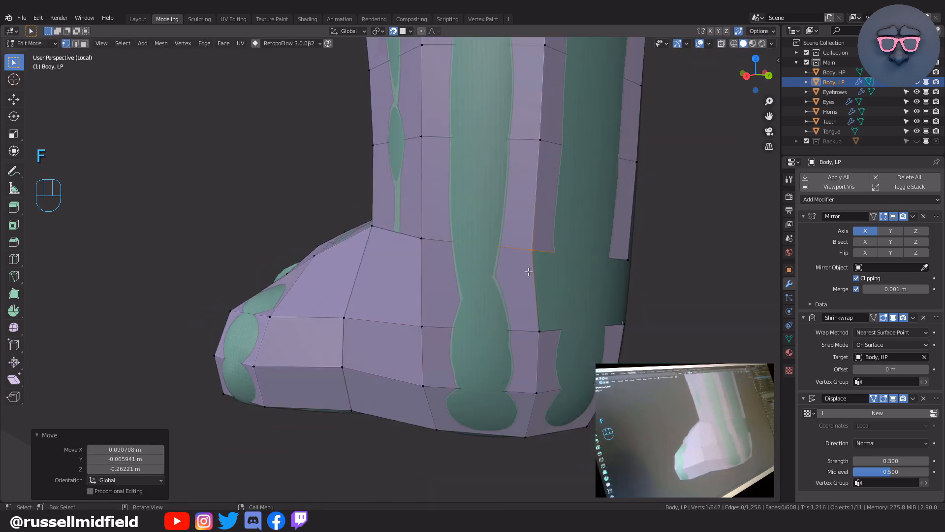
- Fill the remaining gap between the leg and the second row around the heel and along the foot's outer side
middle_click_drag(545, 321, 357, 312)
key("f")
key("f")
mouse_move(357, 312)
middle_mouse_down("shift")
mouse_move(457, 336)
mouse_move(393, 335)
mouse_move(349, 319)
middle_mouse_up("shift")
scroll(431, 327, "up", 2)
key("f")
key("f")
key("f")
key("f")
key("f")
- Cut a centred horizontal edge loop around the whole foot through the newly filled upper row of faces
scroll(408, 321, "down", 2)
key("ctrl+r")
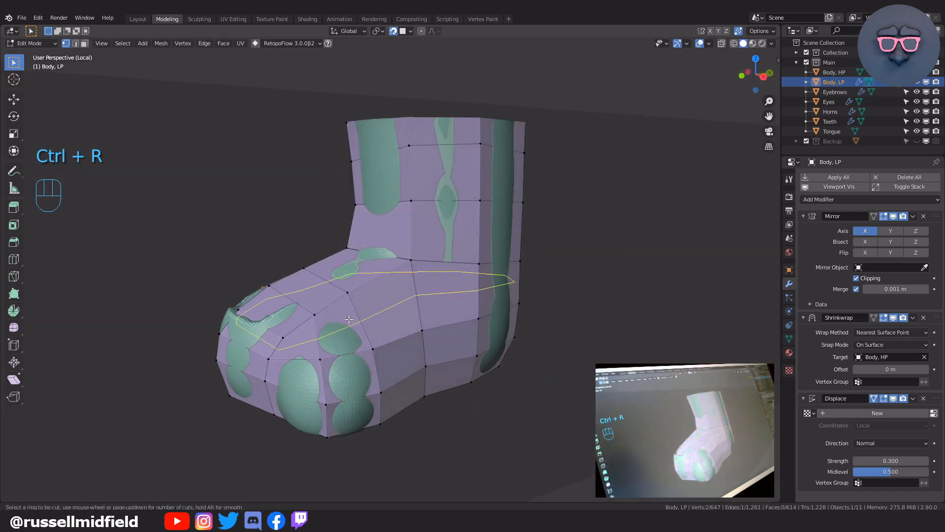
left_click(349, 319)
right_click(348, 319)
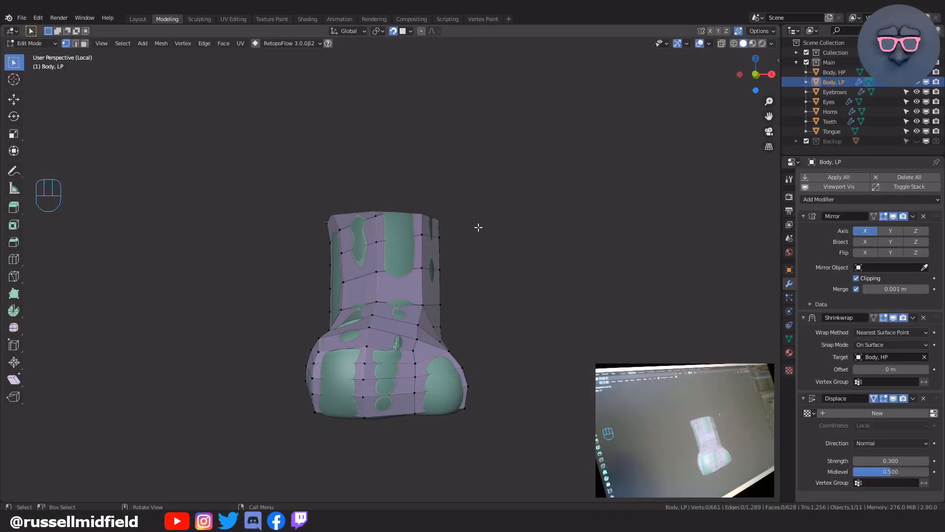
- Extrude the three vertices along the sole's front rim, below the toes, back across the underside of the foot
middle_click_drag(478, 227, 492, 250)
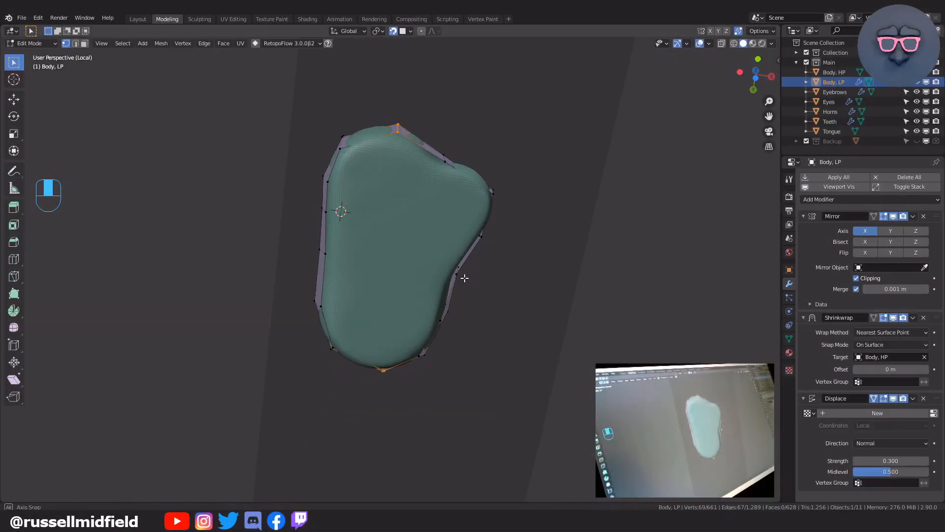
middle_click_drag(465, 276, 426, 268)
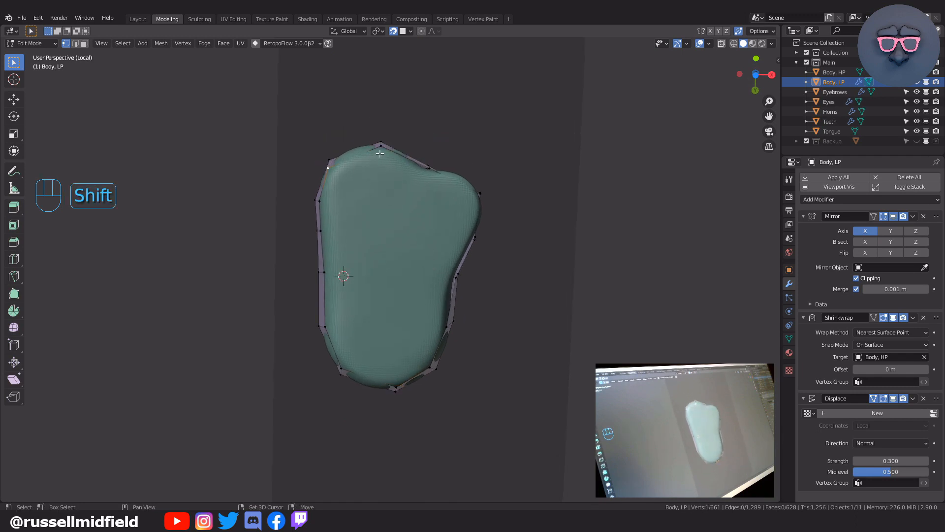
key("shift")
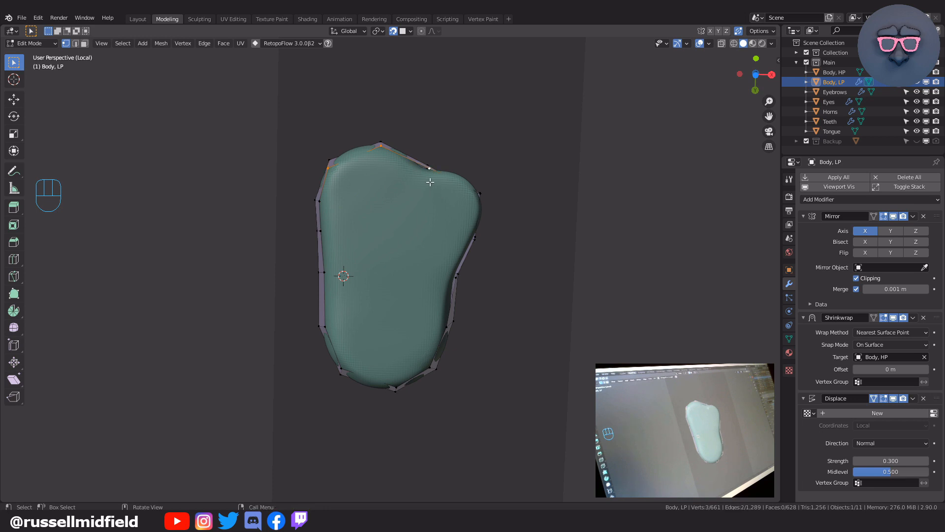
key("e")
left_click(437, 243)
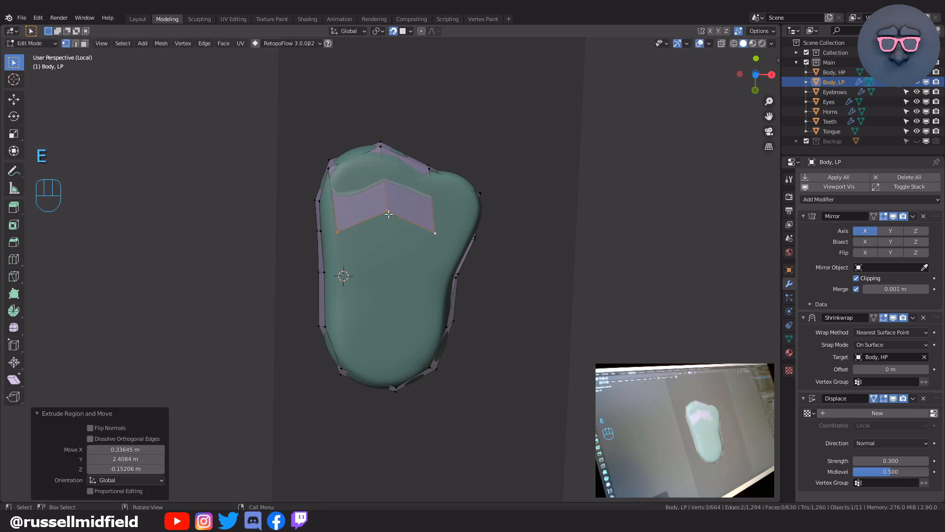
- Undo the last change and fill the side faces joining the new sole patch to the foot's rim
key("ctrl+z")
middle_click_drag(436, 244, 483, 240)
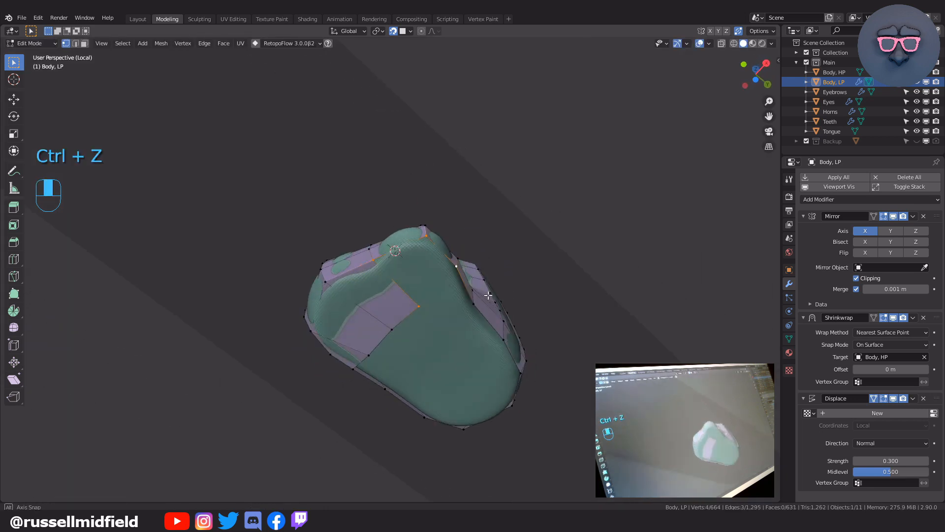
key("f")
- Extrude the sole patch's three rear middle vertices towards the heel, scale them to 0.883 and reposition them
left_click(454, 218)
left_click(421, 218, "shift")
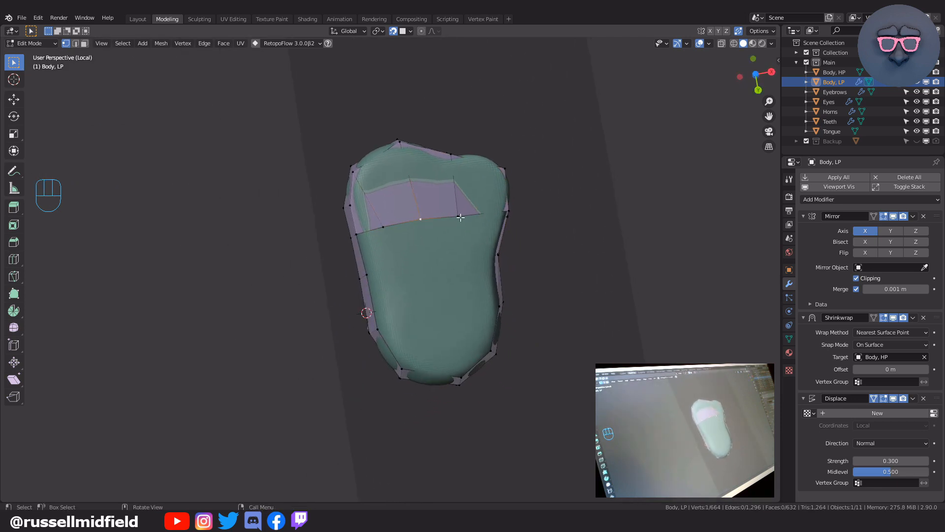
left_click(383, 226, "shift")
middle_click_drag(485, 266, 443, 249, "shift")
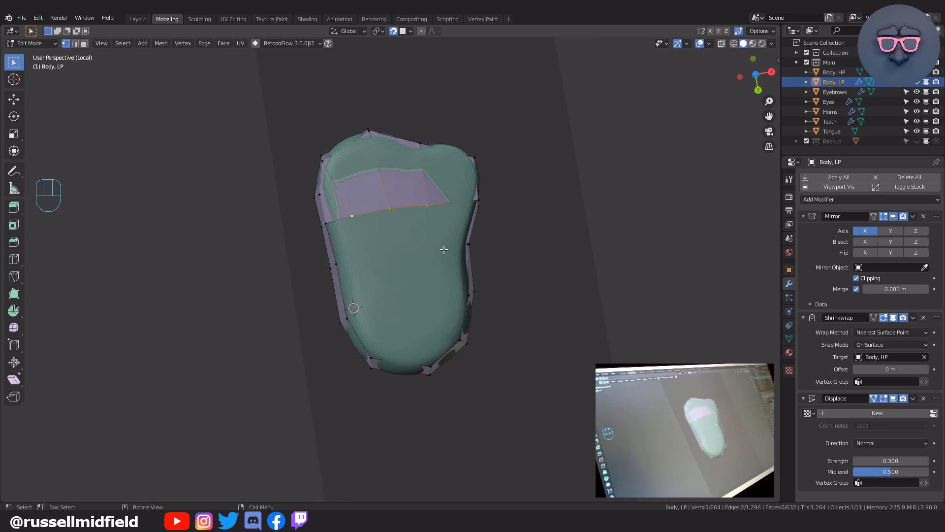
key("e")
left_click(453, 287)
key("s")
left_click(449, 265)
key("g")
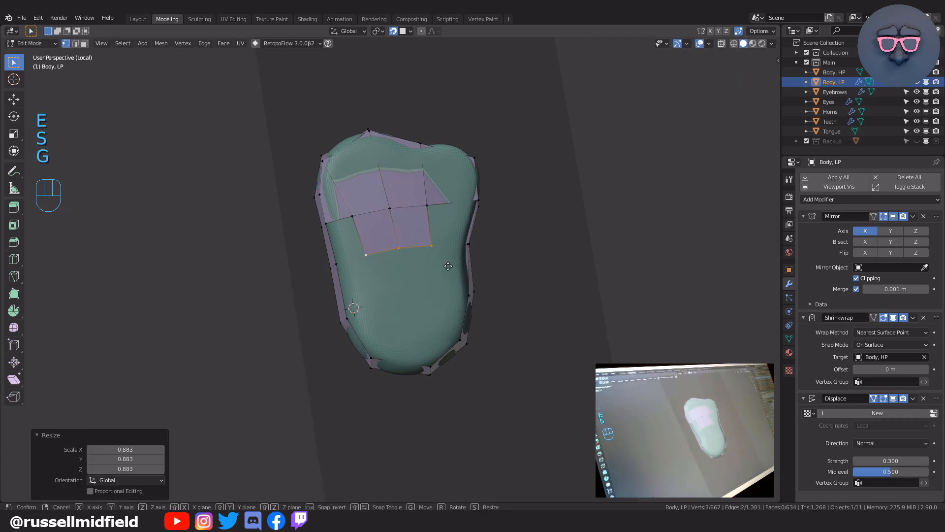
left_click(448, 263)
- Extrude the sole patch's rear middle vertices another row towards the heel, scale them down slightly and fill the side faces out to the foot's rim
key("e")
left_click(455, 314)
key("s")
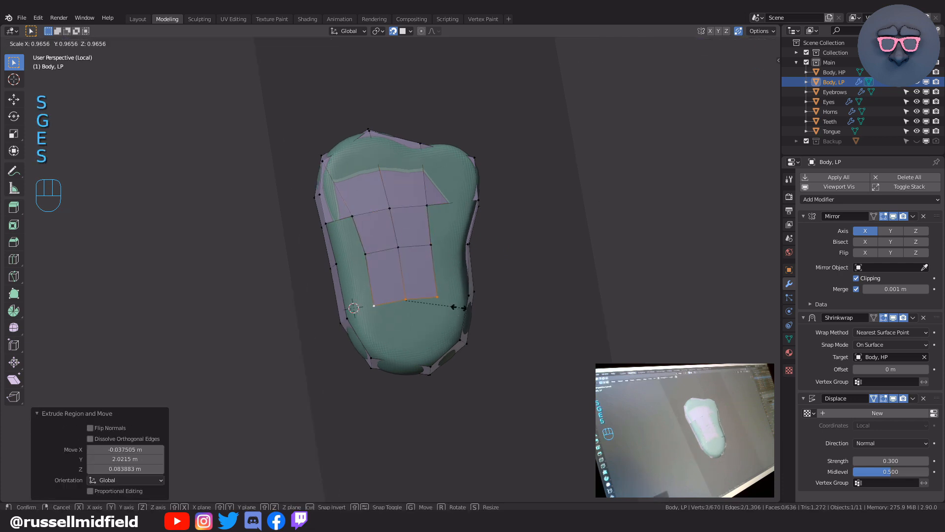
left_click(451, 308)
key("g")
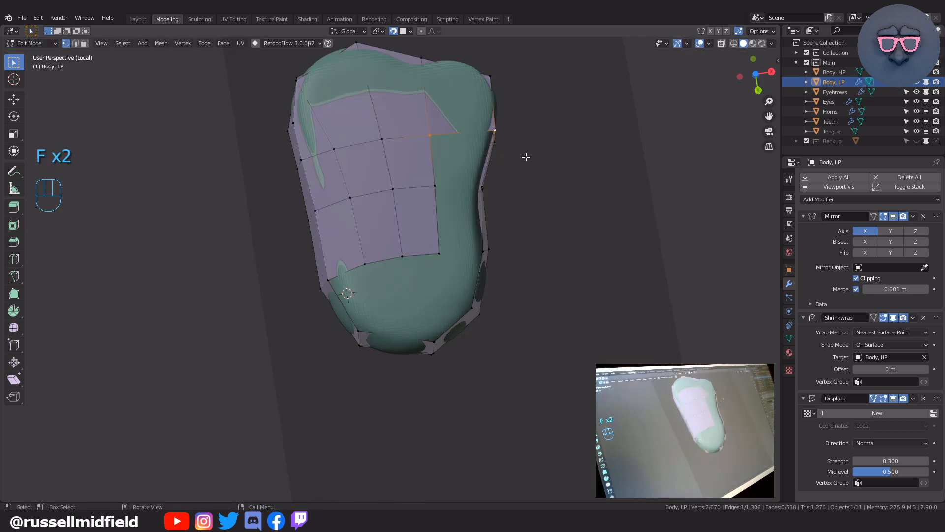
key("f")
key("f")
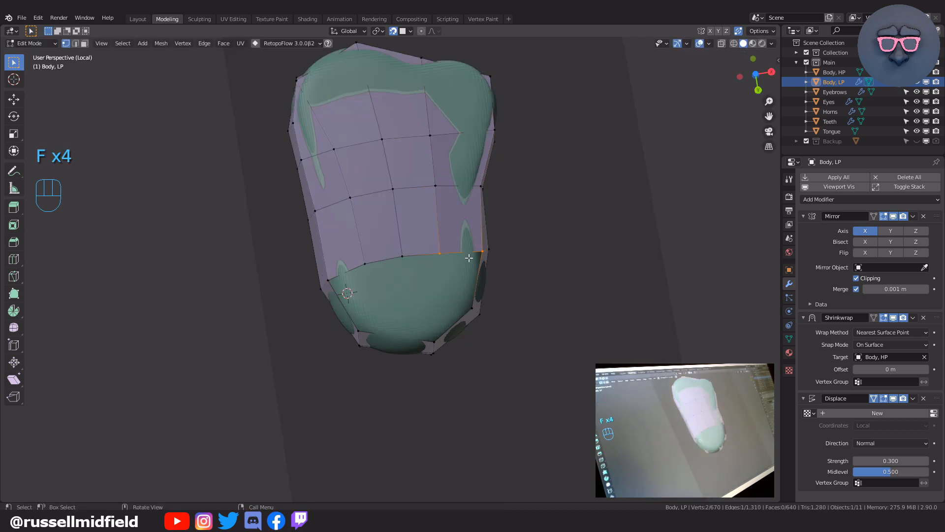
- Extrude the sole's three rear middle vertices once more towards the heel and fill the surrounding faces to the foot's rim
middle_click_drag(469, 258, 460, 249)
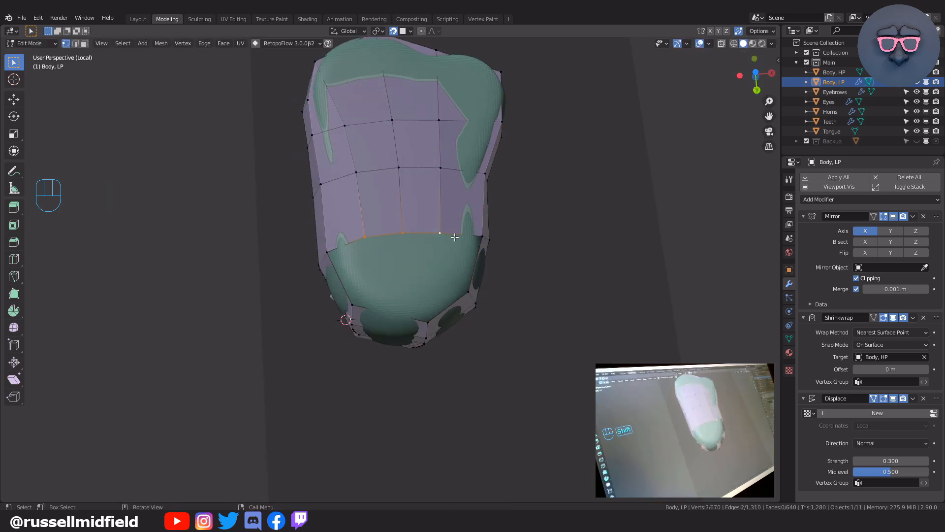
key("e")
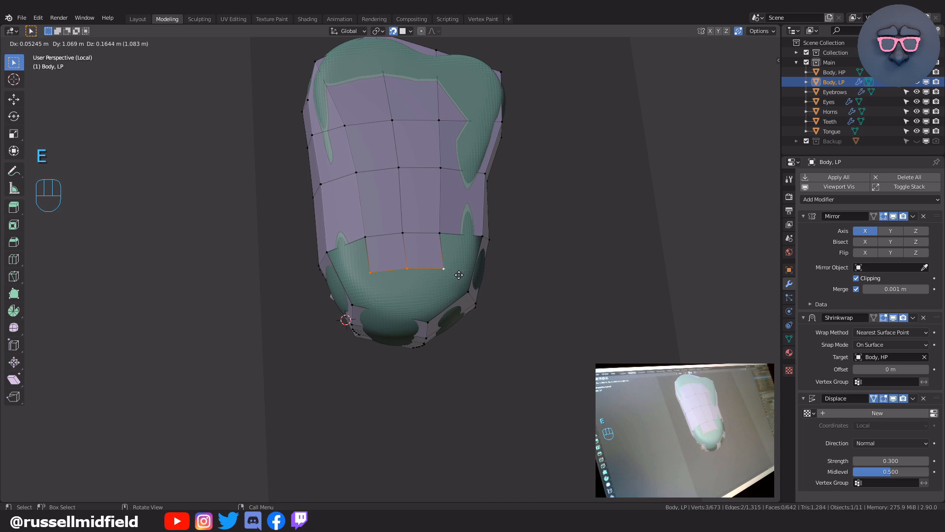
left_click(459, 275)
left_click(371, 276)
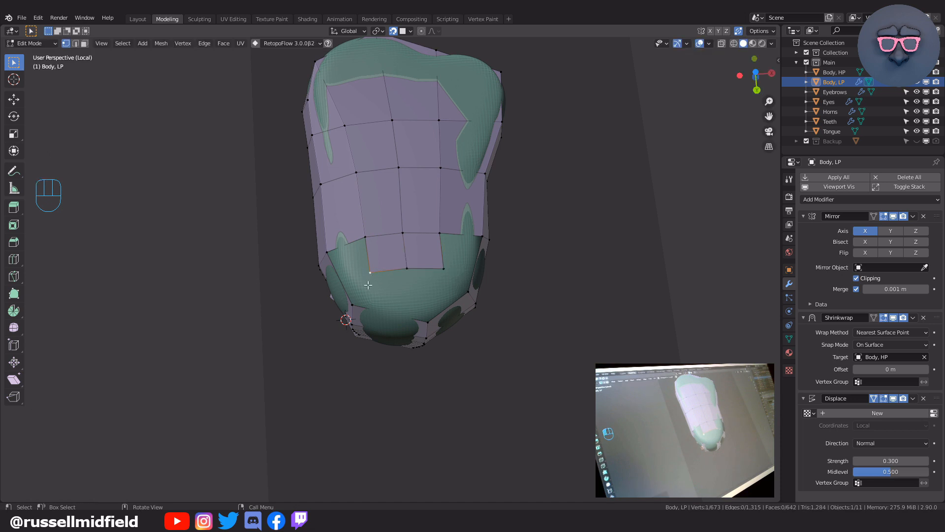
left_click(408, 268)
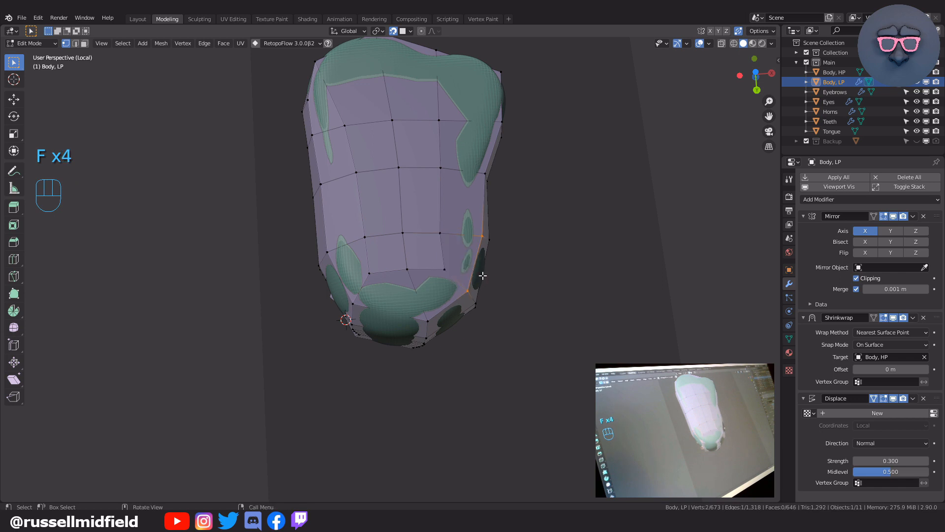
- Clear the view clipping around the foot and leave the isolated view to show the complete character
key("alt+b")
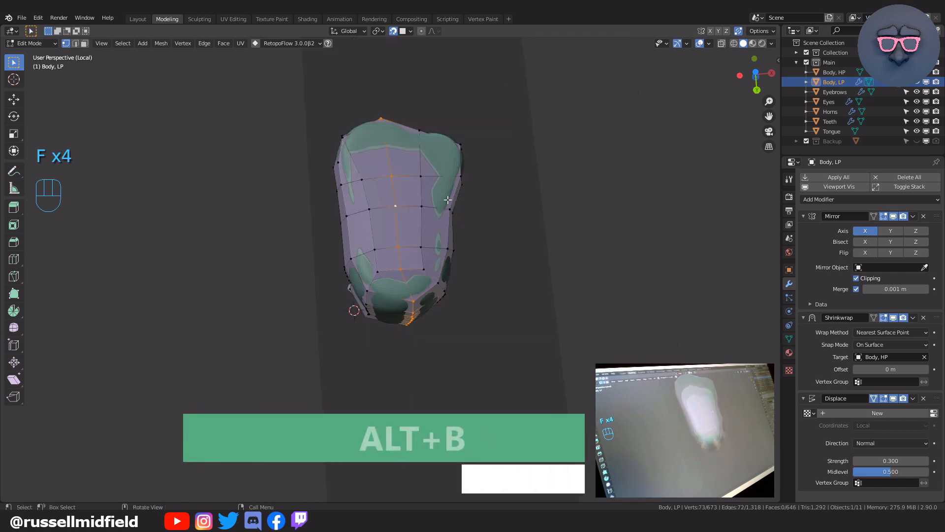
middle_click_drag(400, 148, 507, 297)
scroll(396, 322, "up", 5)
scroll(406, 385, "down", 2)
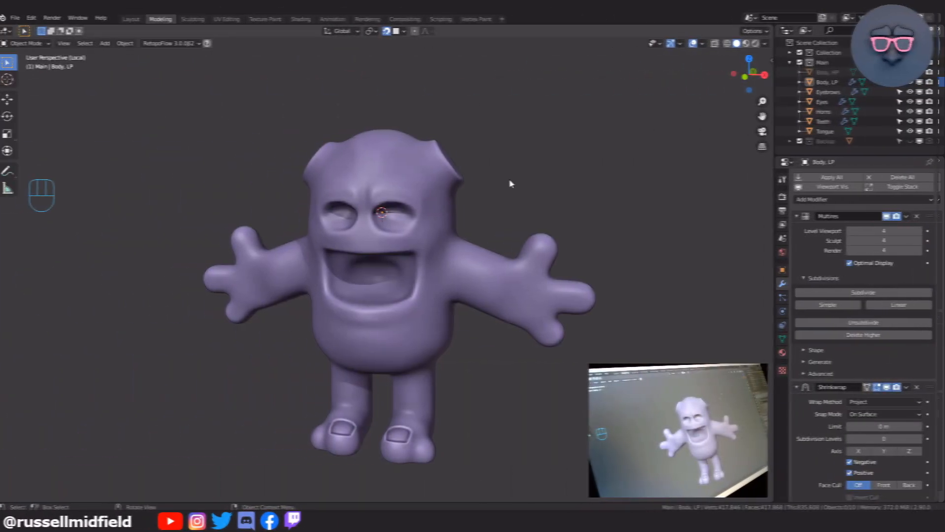
key("KP_Divide")
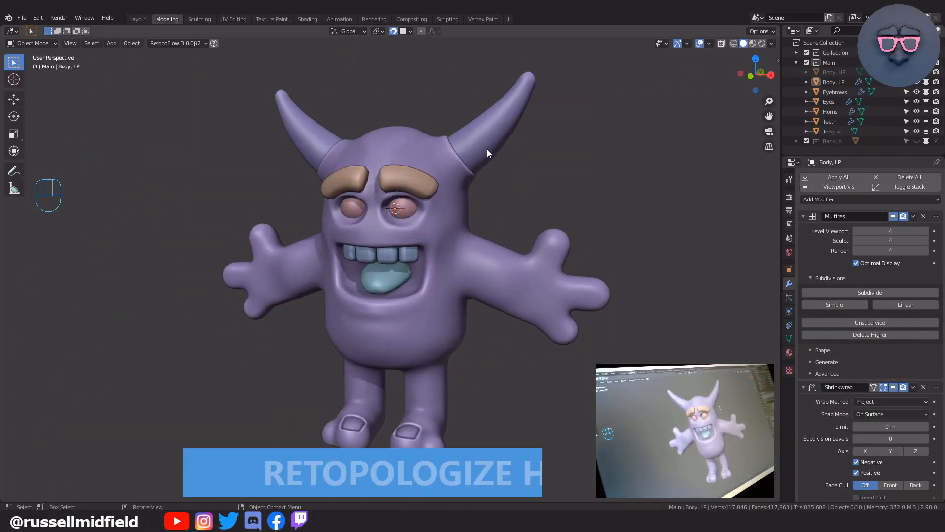
- Add a new single-vertex mesh object and place it near the base of the character's horn in front view
left_click(487, 150)
key("Tab")
key("Tab")
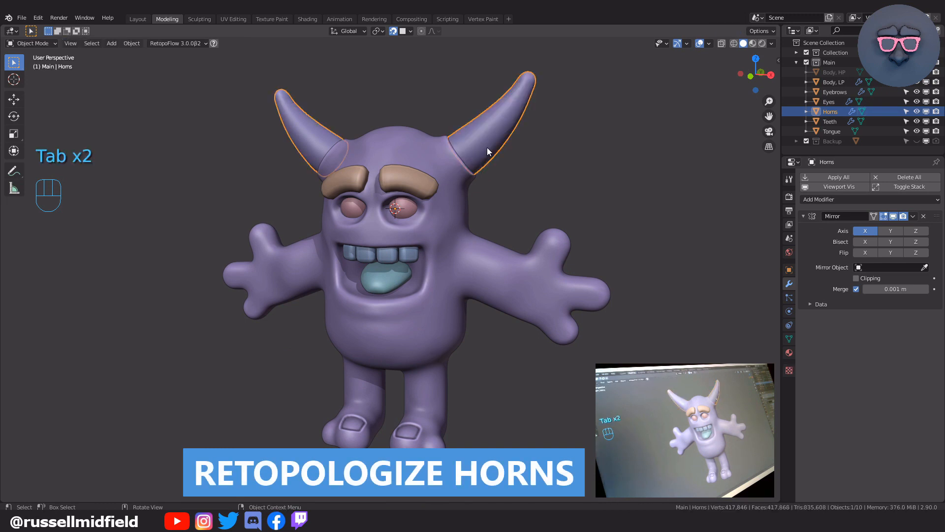
key("KP_1")
key("shift+a")
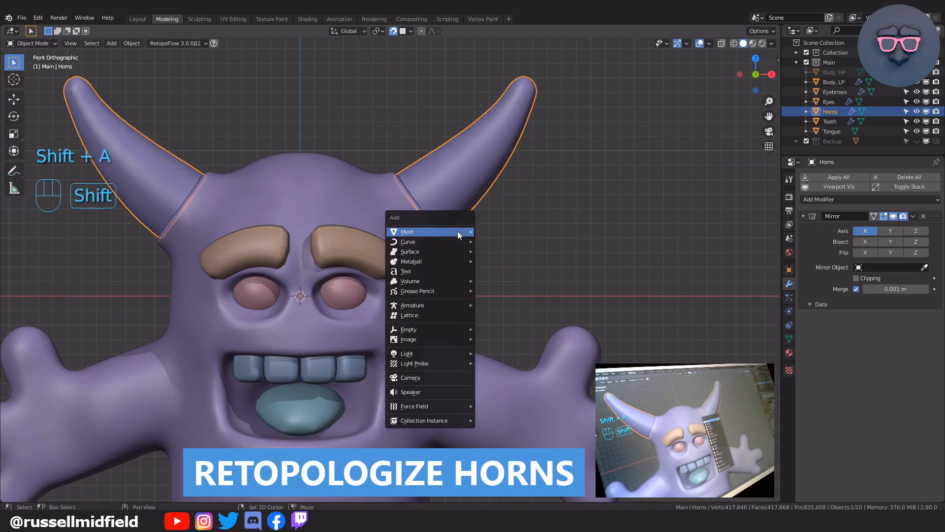
mouse_move(457, 232)
mouse_move(534, 398)
left_click(589, 396)
key("g")
left_click(466, 98)
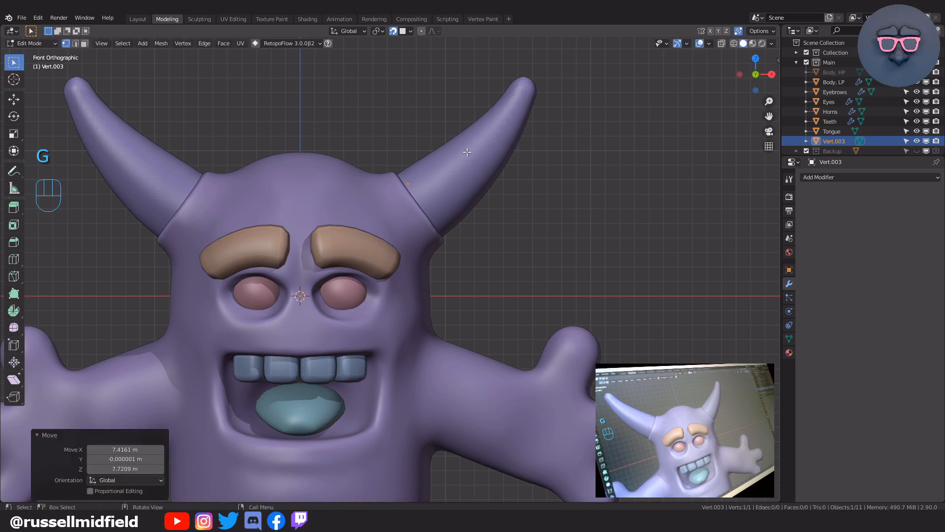
- Name the new vertex object "Horns, LP" and the sculpted horns "Horns, HP", and isolate both in local view
key("Tab")
double_click(840, 111)
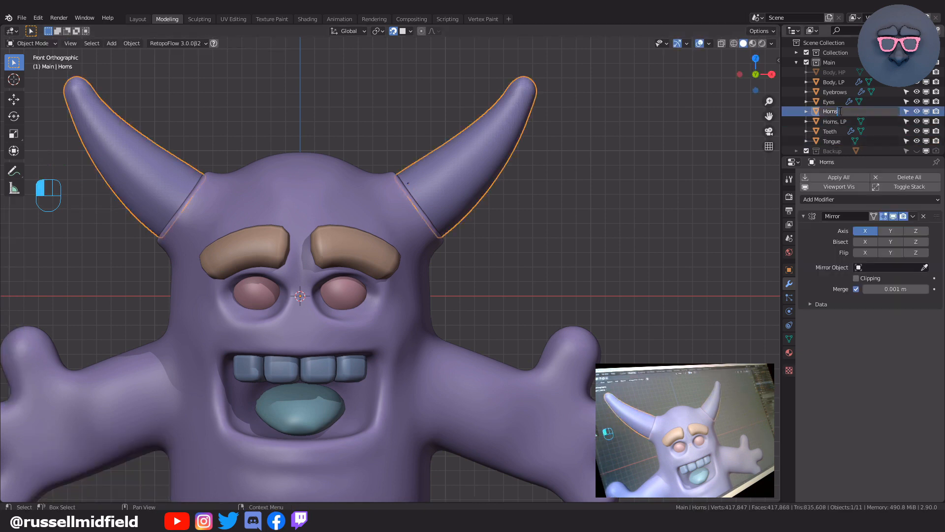
left_click(840, 121, "ctrl")
key("KP_Divide")
scroll(522, 152, "up", 5)
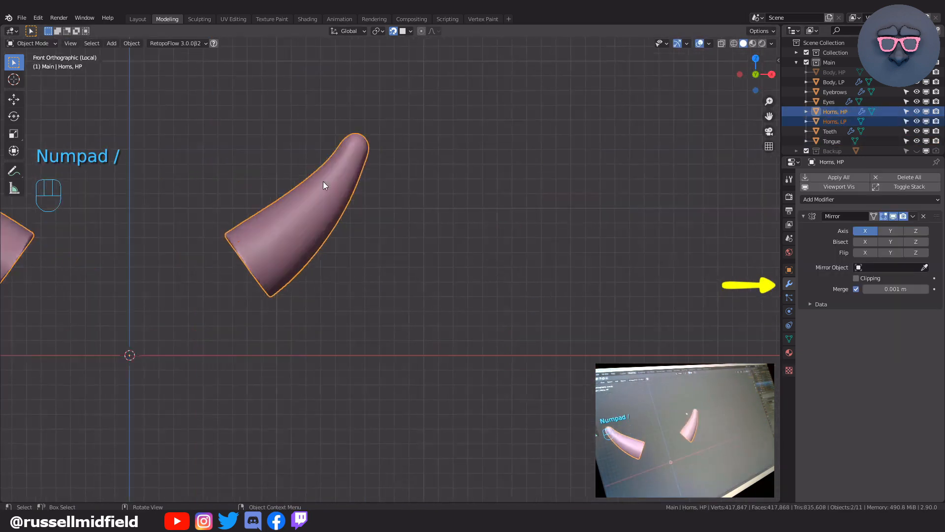
- Move the Horns, LP object about 0.65 m in X and 0.40 m in Z over the horn
left_click(428, 293)
key("g")
left_click(482, 291)
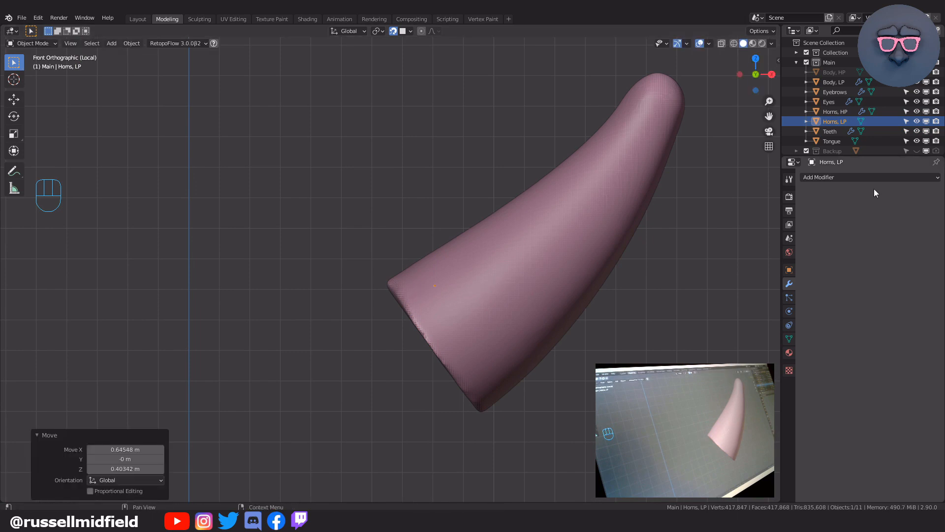
- Give Horns, LP Mirror, Shrinkwrap (target Horns, HP) and Displace modifiers, with 0.2 displace strength applied on the editing cage
left_click(871, 178)
left_click(743, 275)
left_click(864, 200)
left_click(825, 308)
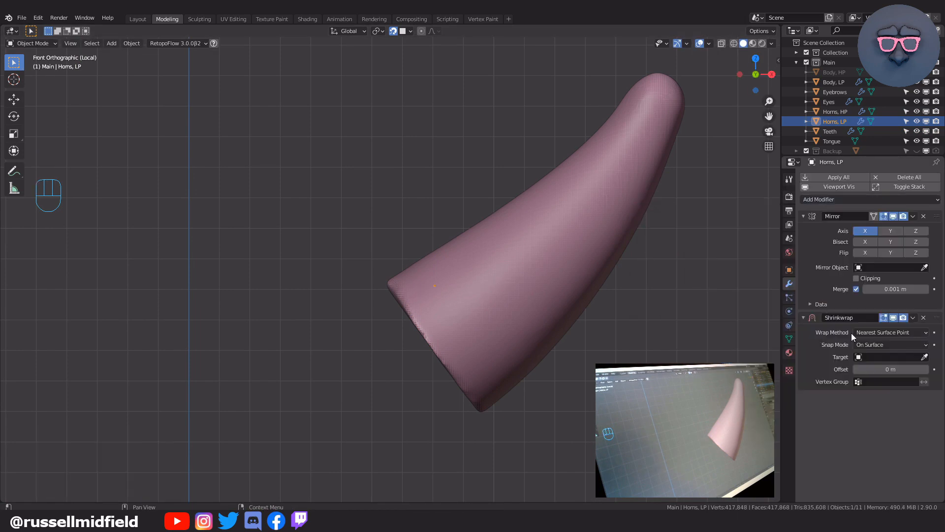
left_click(864, 200)
left_click(832, 254)
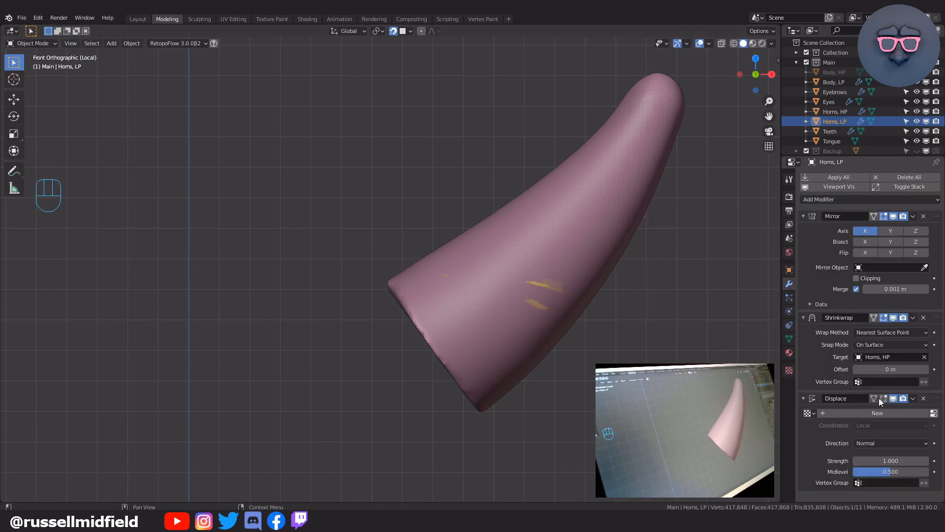
- Reposition the Horns, LP vertex on the front of the horn near its base and start editing its mesh
middle_click_drag(472, 299, 461, 294, "shift")
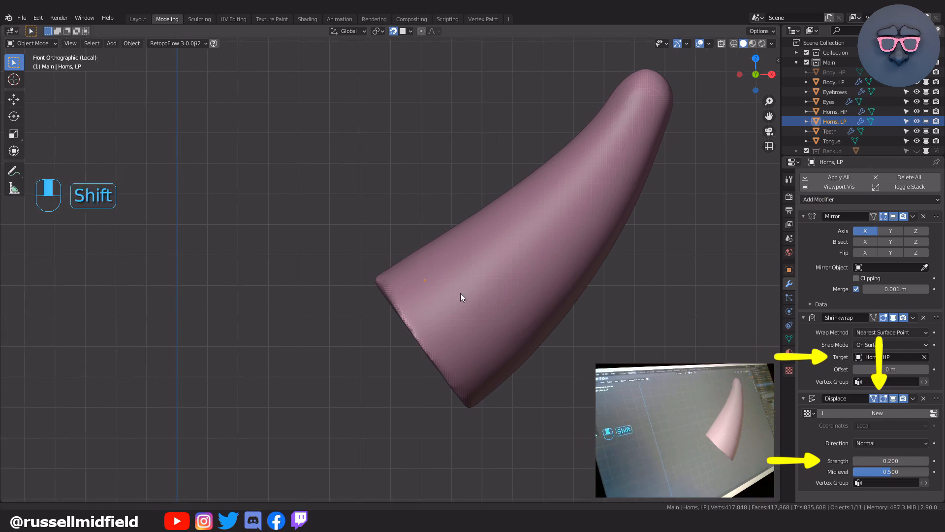
scroll(452, 284, "up", 2)
key("g")
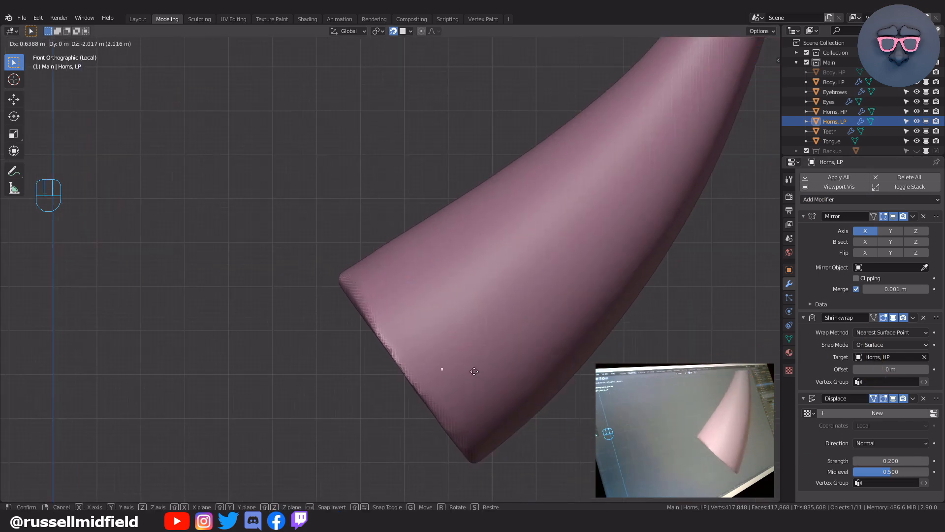
left_click(491, 348)
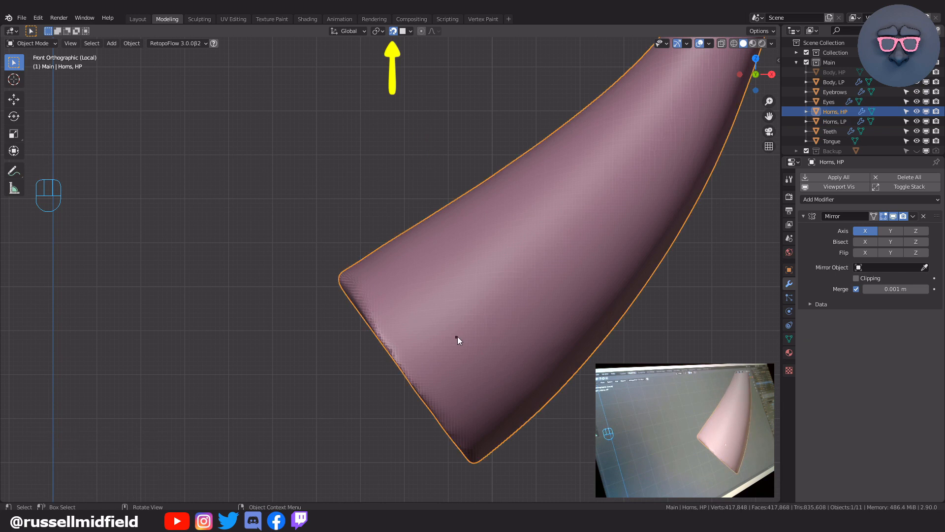
key("Tab")
key("alt+z")
scroll(493, 336, "up", 4)
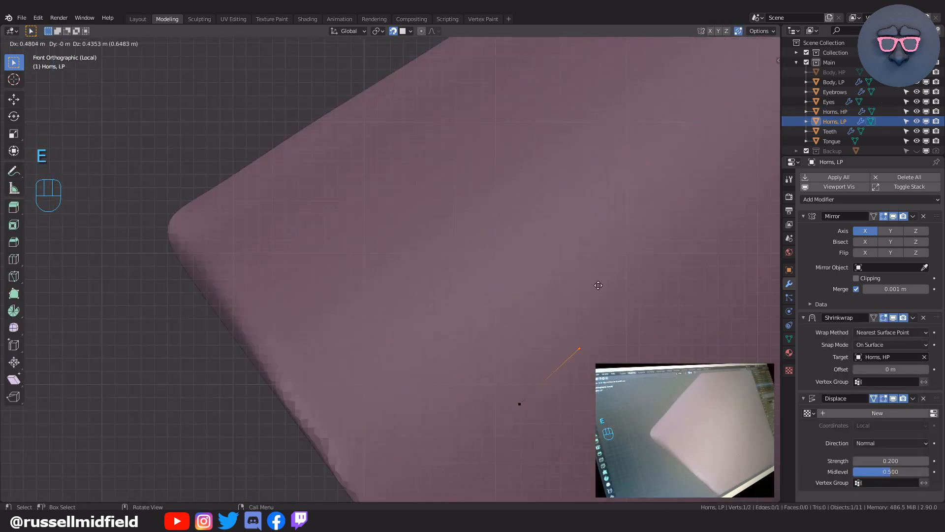
left_click(734, 177)
scroll(682, 240, "down", 5)
middle_click_drag(592, 254, 558, 287, "shift")
key("g")
left_click(562, 288)
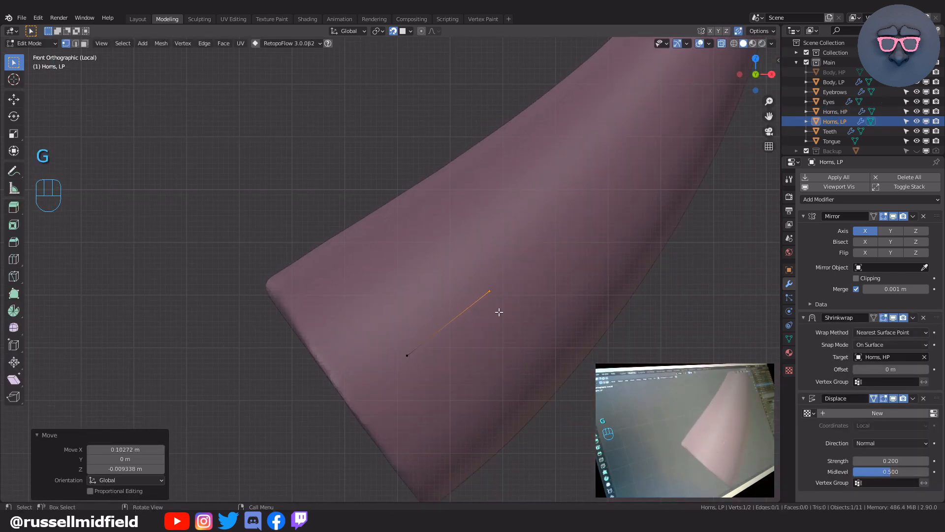
key("ctrl+z")
key("ctrl+z")
scroll(430, 353, "down", 2)
middle_click_drag(430, 352, 394, 316, "shift")
key("alt+z")
- Extrude the starting vertex repeatedly to lay a chain of vertices around the horn's base
key("e")
left_click(453, 339)
key("e")
left_click(433, 322)
key("e")
left_click(460, 315)
- Continue extruding vertices around the rest of the horn's base and join the ends into a closed eight-vertex ring
middle_click_drag(461, 315, 389, 308)
key("e")
left_click(401, 330)
left_click(457, 275)
key("e")
left_click(444, 304)
key("e")
left_click(414, 306)
left_click(388, 307, "shift")
key("f")
- Extrude one base-ring vertex up the horn and continue from it to begin a second ring around the horn
scroll(359, 289, "up", 1)
left_click(343, 291)
key("e")
left_click(422, 258)
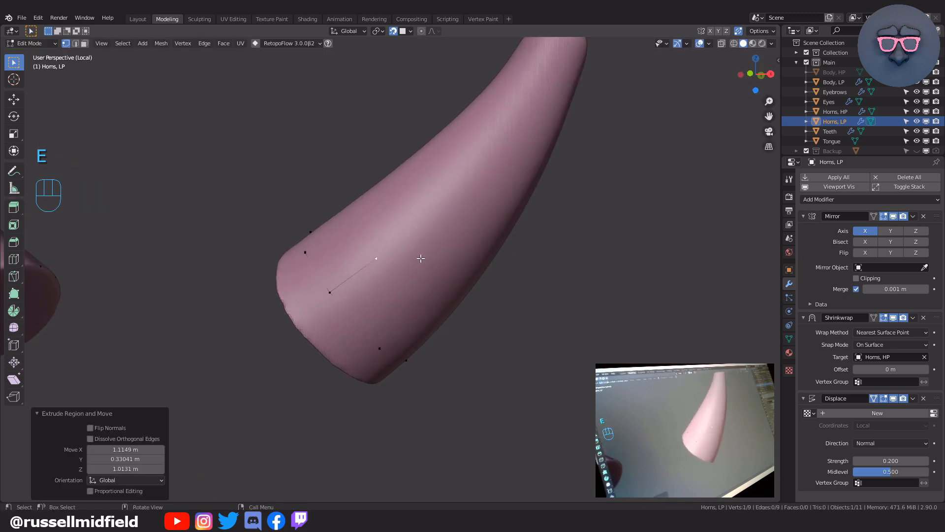
middle_click_drag(421, 258, 377, 283)
key("e")
left_click(413, 301)
key("e")
left_click(403, 295)
key("e")
left_click(417, 298)
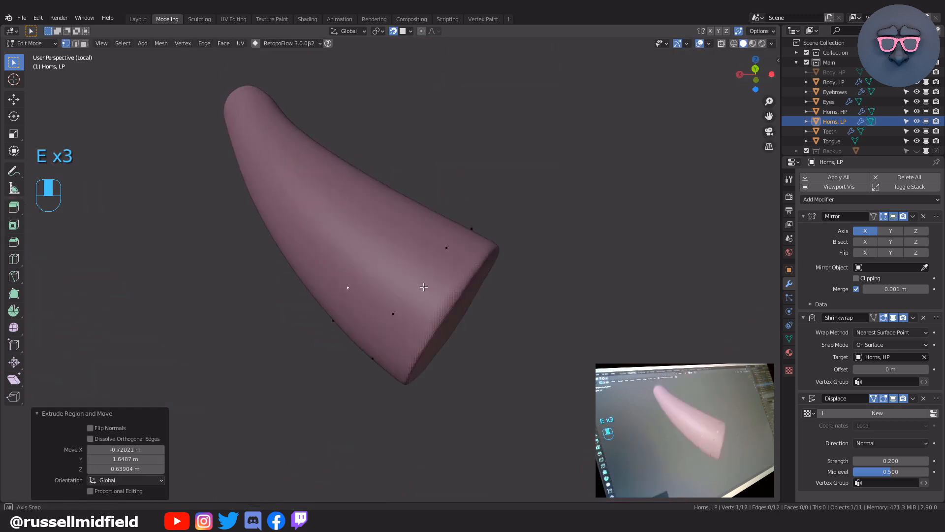
- Complete the second vertex ring around the horn and connect its first and last vertices with an edge
key("e")
left_click(427, 276)
key("e")
left_click(436, 256)
key("e")
left_click(417, 251)
middle_click_drag(459, 249, 417, 312)
left_click(453, 323)
left_click(433, 305, "shift")
key("f")
- Fill the eight faces bridging the base ring and the second ring around the horn
key("f")
key("alt+z")
key("f")
key("f")
key("f")
key("f")
key("f")
key("f")
key("f")
key("f")
key("f")
key("f")
- Recalculate the normals of the whole horn mesh and turn off the see-through display
key("a")
key("shift+n")
key("alt+z")
- Adjust the position of a vertex on the horn's new band of faces
left_click(422, 291)
key("g")
left_click(431, 288)
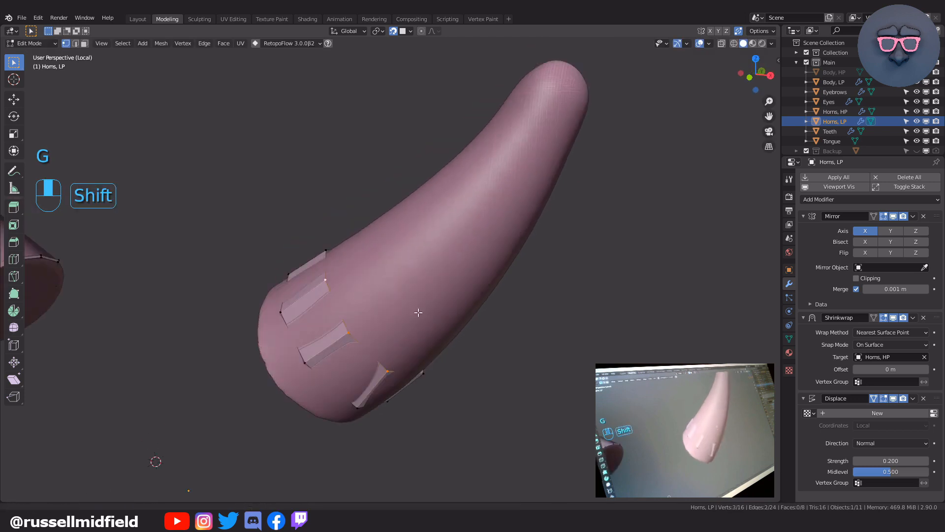
- Extrude three front vertices of the second ring up the horn in front view and scale the new row
key("KP_1")
left_click(332, 338, "shift")
left_click(302, 298, "shift")
scroll(396, 302, "up", 2)
key("e")
key("s")
left_click(444, 232)
key("e")
right_click(459, 222)
key("ctrl+z")
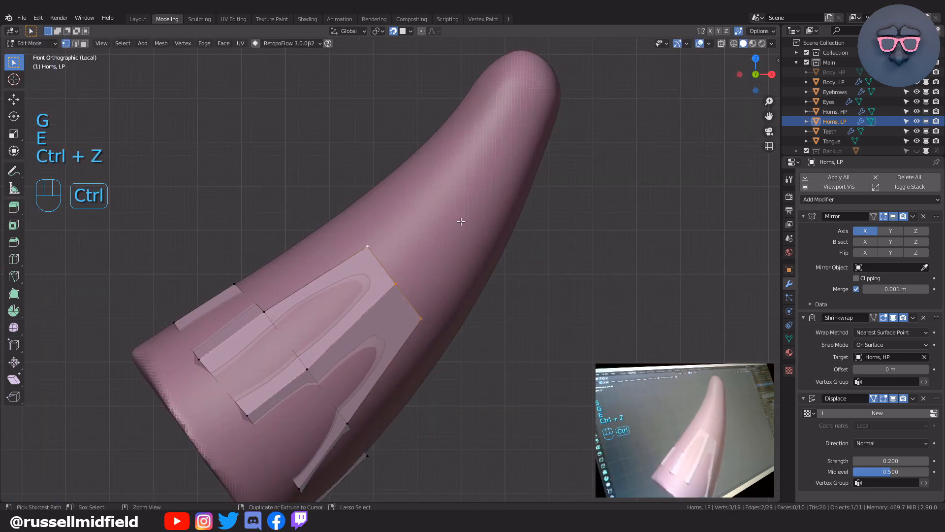
- Scale the extruded row to the horn's width and extrude two further rows towards the tip, scaled, moved and rotated to follow its curve
key("s")
left_click(476, 230)
key("g")
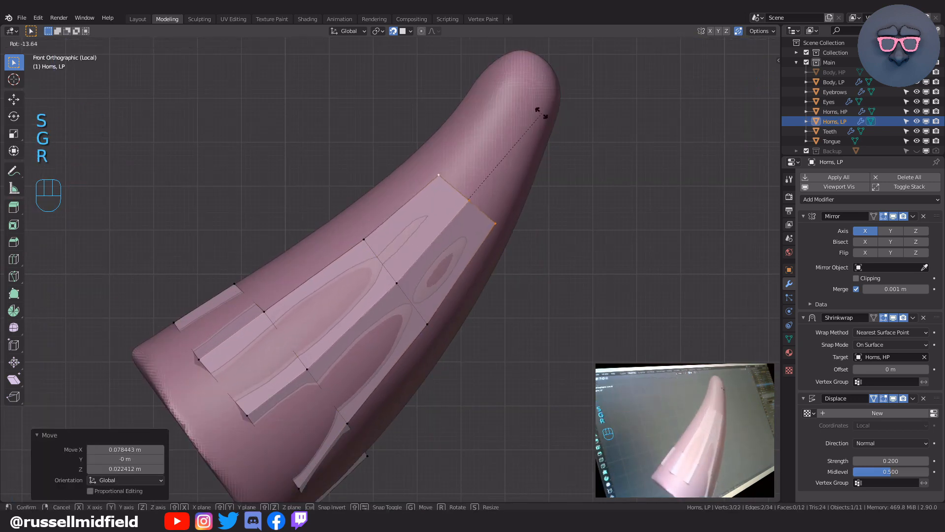
left_click(561, 479)
key("s")
right_click(562, 477)
middle_click_drag(629, 223, 553, 303, "shift")
scroll(553, 304, "up", 1)
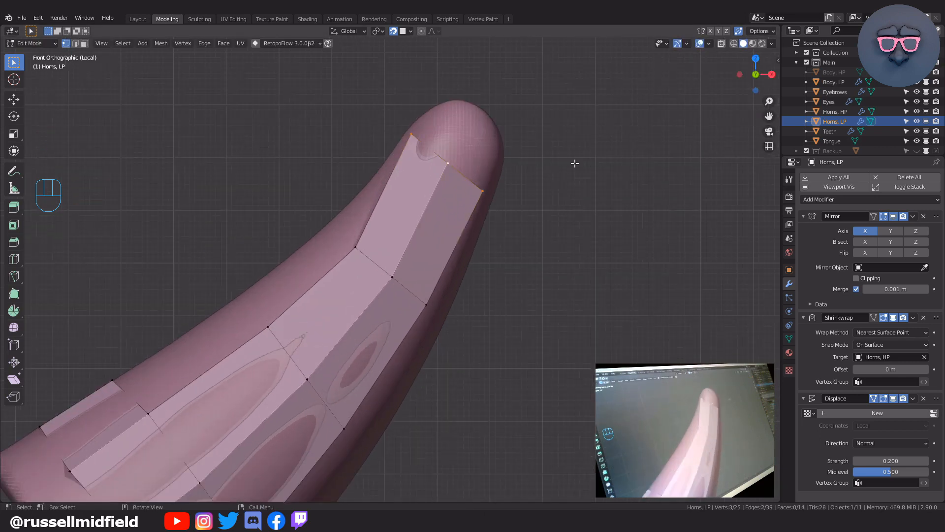
- Scale the topmost row of vertices and move it into place just below the horn's rounded tip
key("s")
left_click(532, 164)
key("g")
left_click(533, 161)
- Fill new faces from corner vertices along the side of the horn to widen the front strip of bands
middle_click_drag(466, 267, 515, 220, "shift")
middle_click_drag(281, 358, 487, 340)
left_click(331, 374)
key("f")
left_click(323, 369)
key("f")
left_click(412, 375)
key("f")
left_click(500, 322)
key("f")
left_click(514, 311)
key("f")
- Continue filling faces around the back of the horn, band by band towards the tip
middle_click_drag(515, 310, 477, 271)
left_click(450, 371)
key("f")
left_click(379, 320)
left_click(377, 335)
key("f")
left_click(409, 325)
key("f")
left_click(445, 327)
middle_click_drag(413, 318, 434, 305)
key("f")
left_click(377, 353)
middle_click_drag(378, 352, 419, 320)
key("f")
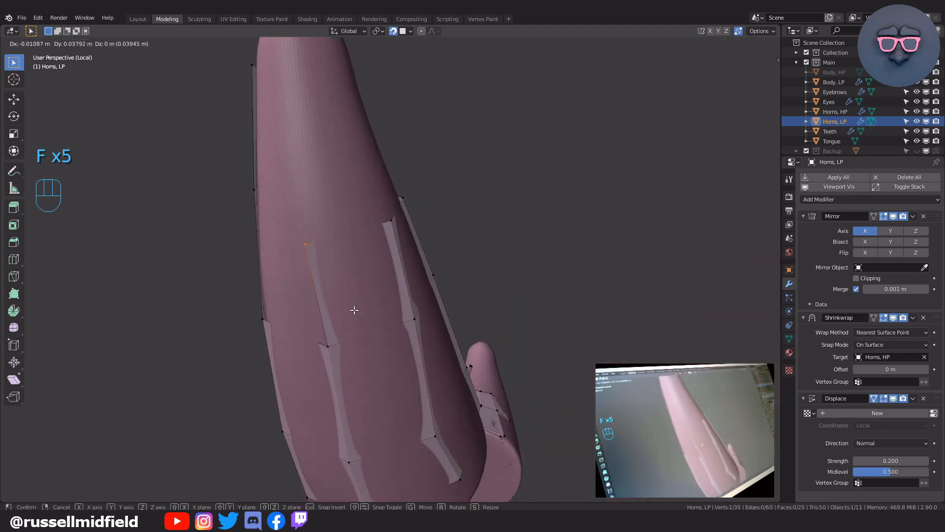
- Reposition vertices on the back of the horn and fill the remaining faces to close the bands around it
left_click(354, 310)
middle_click_drag(354, 311, 422, 421)
key("f")
key("g")
left_click(397, 293)
key("f")
left_click(470, 290)
key("f")
left_click(474, 327)
left_click(492, 293)
key("f")
left_click(506, 285)
left_click(413, 427)
key("f")
key("f")
key("f")
- Adjust a vertex on the closed bands and select an edge loop around the horn
left_click(447, 365)
key("g")
left_click(463, 387)
left_click(457, 357, "alt")
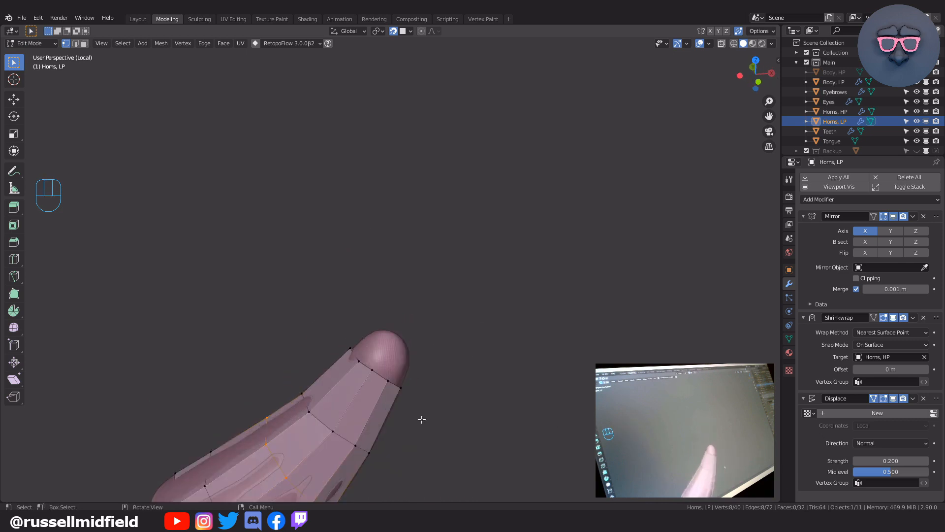
- Extrude three vertices of the top ring onto the horn's rounded tip
key("KP_1")
middle_click_drag(508, 298, 485, 295, "shift")
scroll(504, 226, "down", 2)
scroll(466, 312, "up", 2)
left_click(453, 311)
left_click(442, 347, "shift")
left_click(452, 388, "shift")
middle_click_drag(452, 388, 506, 363)
key("e")
left_click(537, 369)
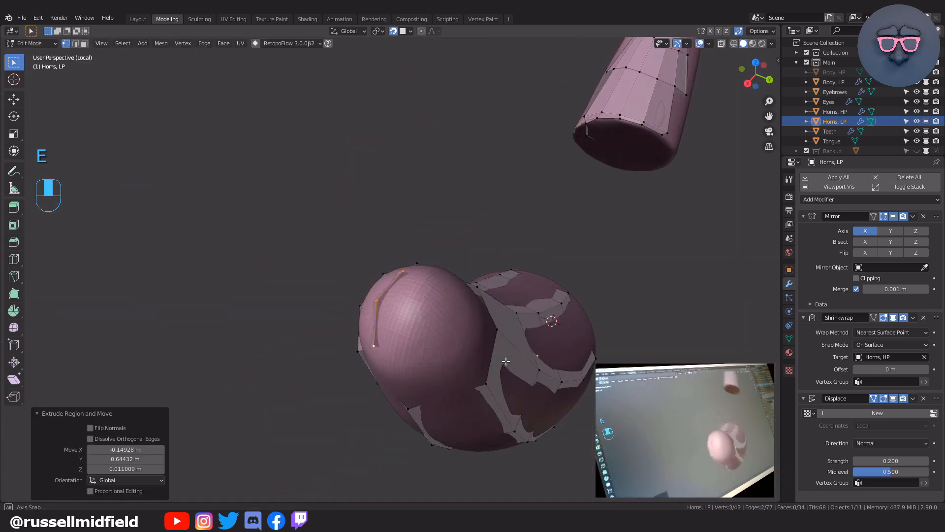
- Extrude a further row of three vertices across the tip, scaled and moved to follow its curve
left_click(420, 401)
middle_click_drag(420, 401, 445, 381)
middle_click_drag(521, 374, 555, 409)
left_click(490, 417, "shift")
key("e")
left_click(529, 404)
key("s")
left_click(528, 404)
key("g")
left_click(521, 400)
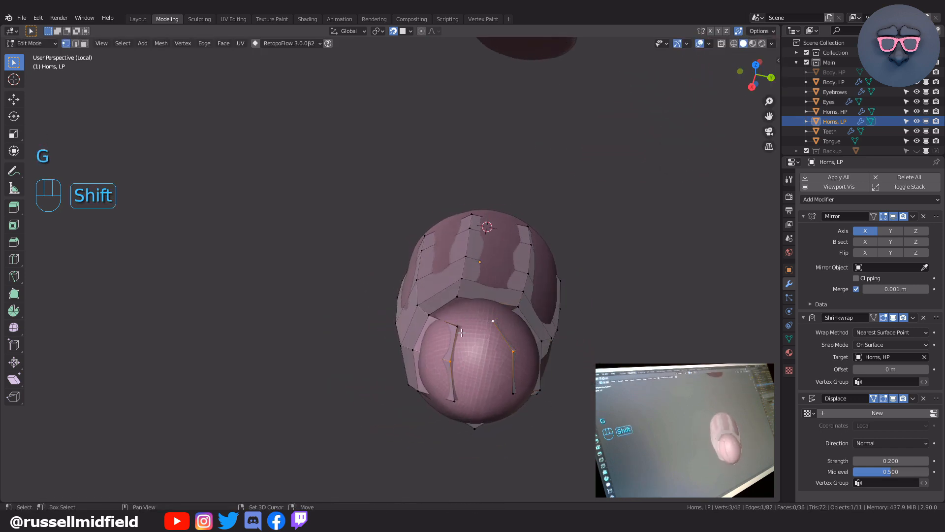
- Fill faces between the tip cap and the horn's top ring
left_click(460, 329, "shift")
key("f")
middle_click_drag(460, 337, 456, 327)
left_click(451, 326)
key("ctrl+z")
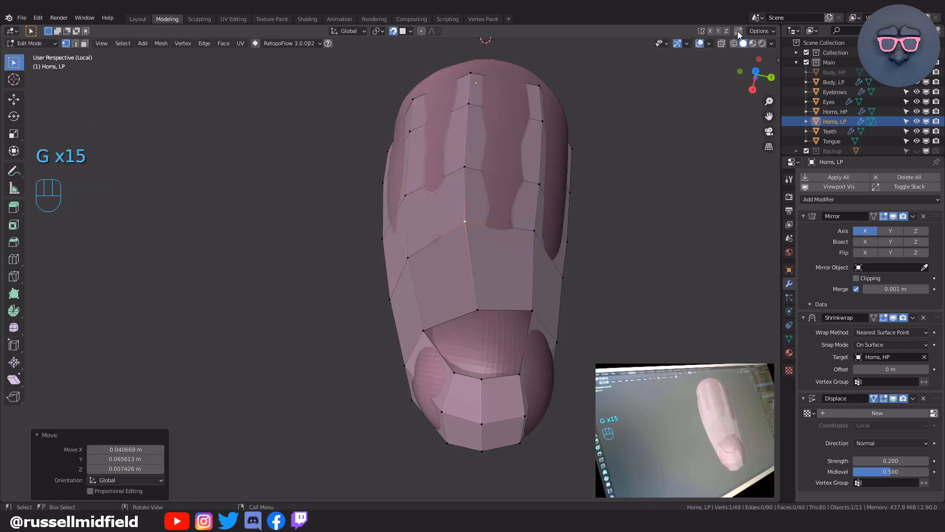
key("f")
key("f")
key("f")
- Fill another face at the back of the tip and slide its vertices into place
middle_click_drag(416, 246, 492, 312)
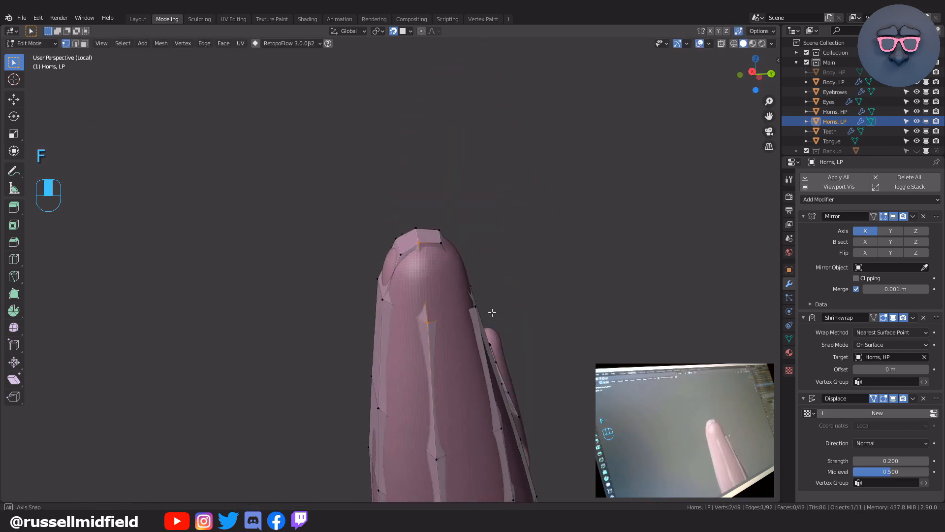
key("f")
key("g")
key("g")
middle_click_drag(374, 340, 446, 248)
- Extrude a row of vertices from the base ring across the horn's underside, then scale and adjust its vertices
left_click(453, 274, "shift")
key("e")
left_click(438, 308)
key("s")
key("g")
key("g")
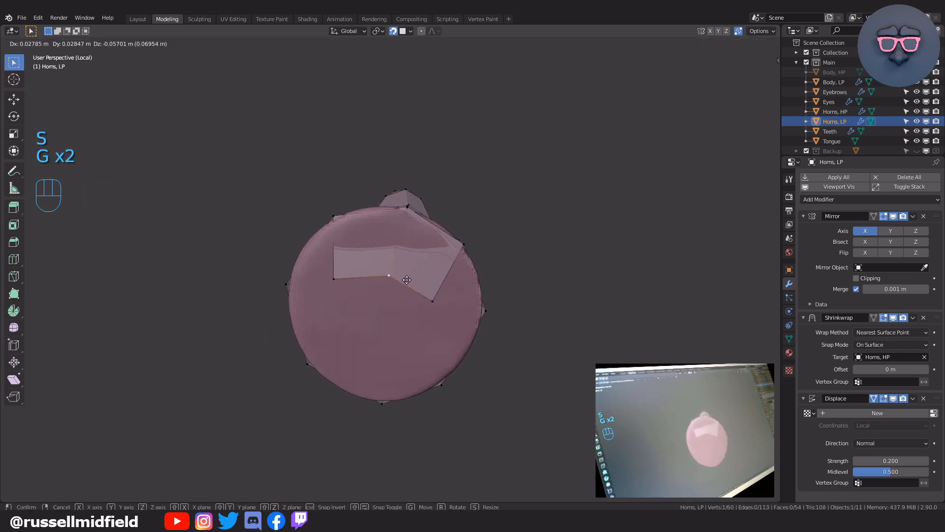
key("g")
- Extrude a matching row from the opposite side of the base ring, scaled and moved inwards
middle_click_drag(435, 335, 437, 311)
left_click(367, 377, "alt")
key("e")
left_click(463, 313)
key("s")
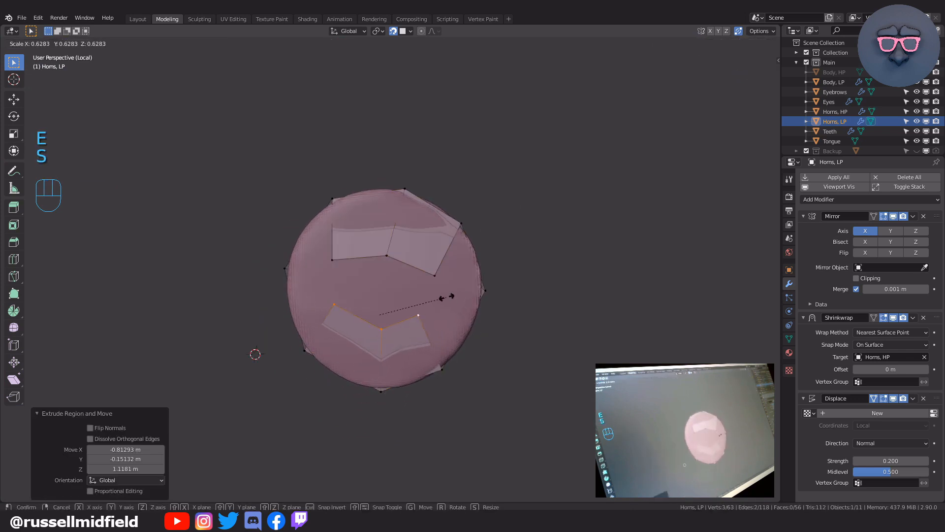
left_click(446, 298)
key("g")
left_click(453, 299)
key("s")
left_click(464, 306)
- Adjust the inner vertices of the base cap and fill faces between its two extruded rows
left_click(437, 275, "shift")
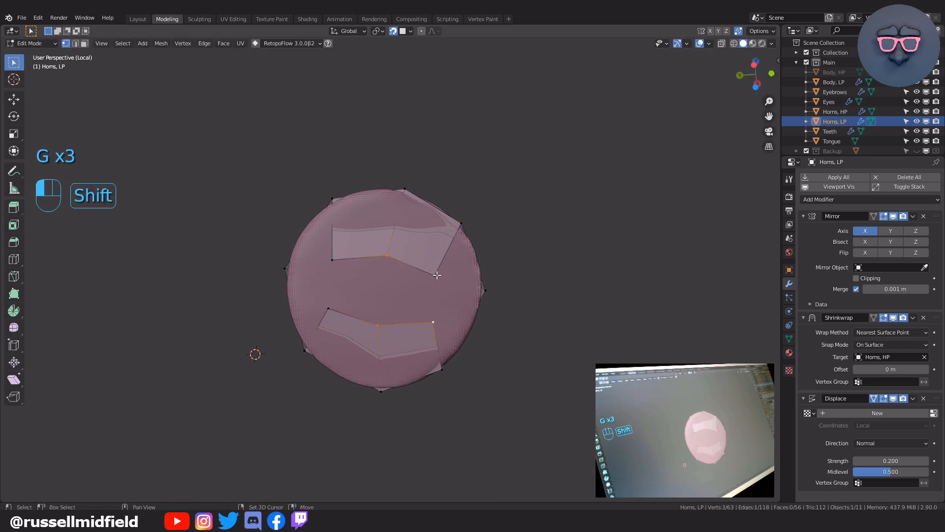
double_click(328, 282)
key("g")
left_click(330, 282)
middle_click_drag(330, 282, 443, 289)
left_click(443, 218)
left_click(373, 266, "shift")
key("f")
key("f")
key("f")
scroll(444, 289, "up", 1)
- Reposition the base cap's outer middle vertex with the Poly Build tool, undoing an unwanted change
left_click(14, 293)
left_click_drag(303, 280, 281, 281)
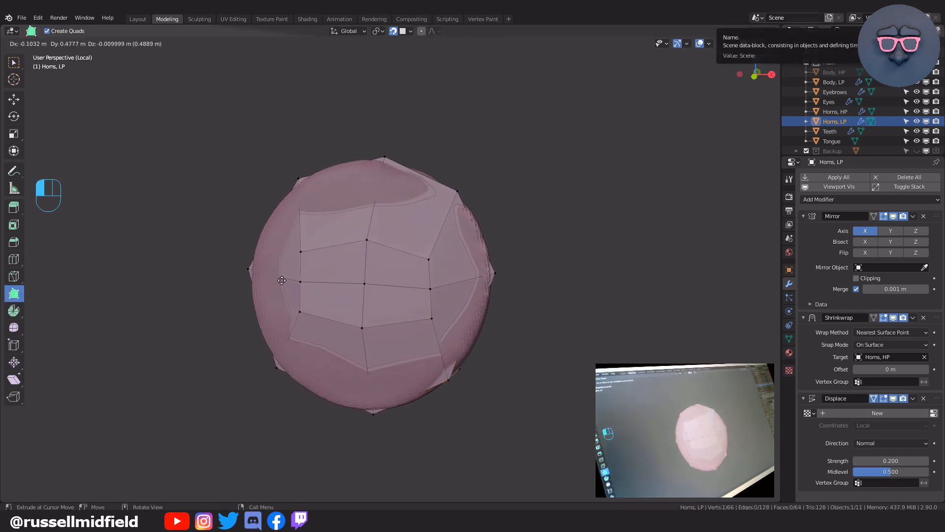
left_click_drag(280, 281, 278, 280)
key("ctrl+z")
left_click_drag(304, 282, 298, 283)
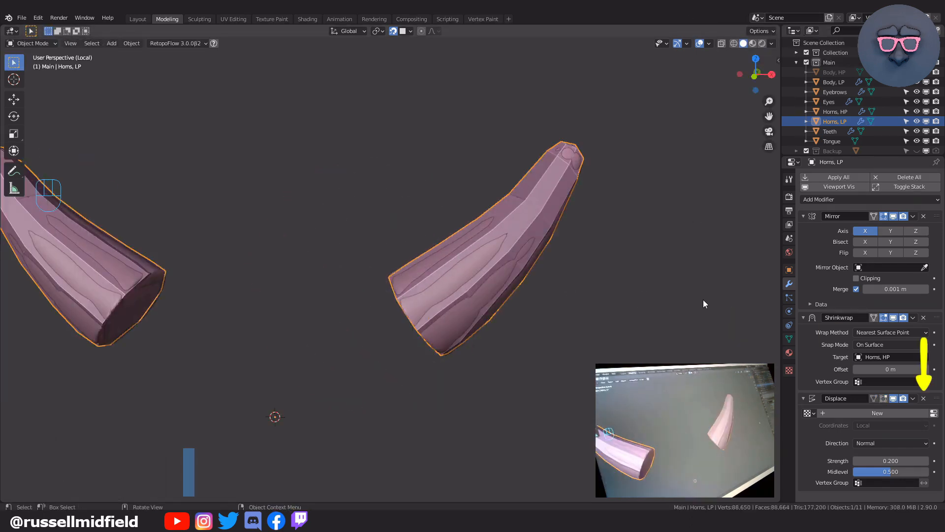
- Remove the Displace modifier from the low-poly horns and show their mesh in see-through edit mode
left_click(923, 398)
middle_click_drag(626, 269, 559, 285, "shift")
scroll(598, 289, "up", 1)
key("Tab")
key("alt+z")
scroll(560, 285, "up", 5)
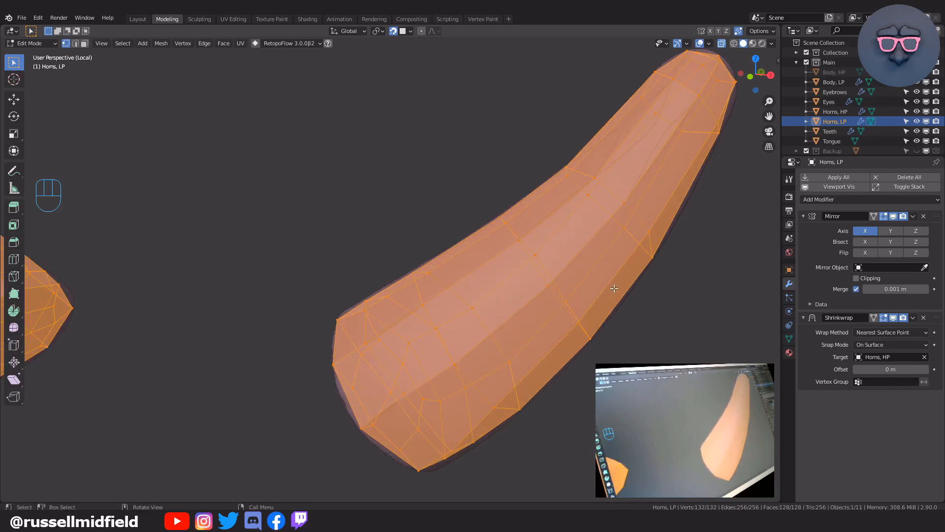
- Turn off the see-through display and hide Horns, HP, keeping the low-poly horn mesh in edit mode
key("alt+z")
left_click(917, 111)
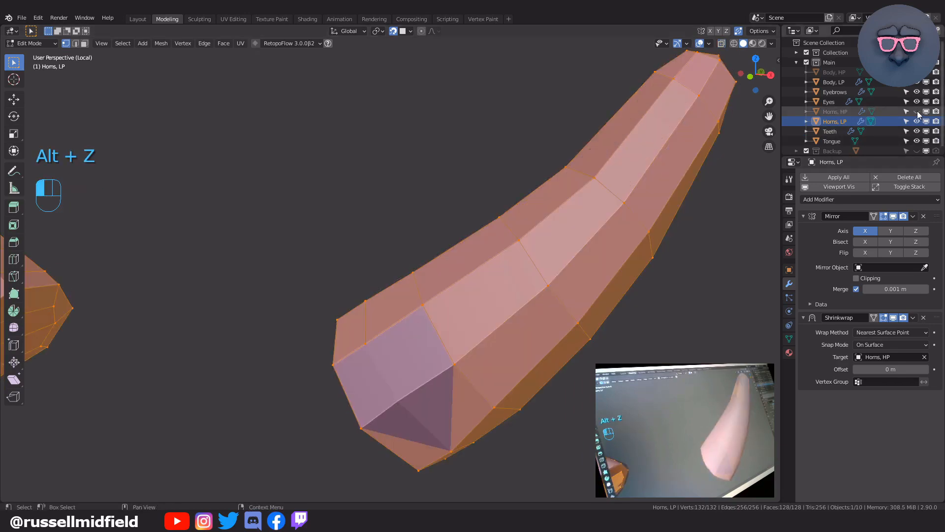
scroll(704, 237, "down", 1)
key("Tab")
key("Tab")
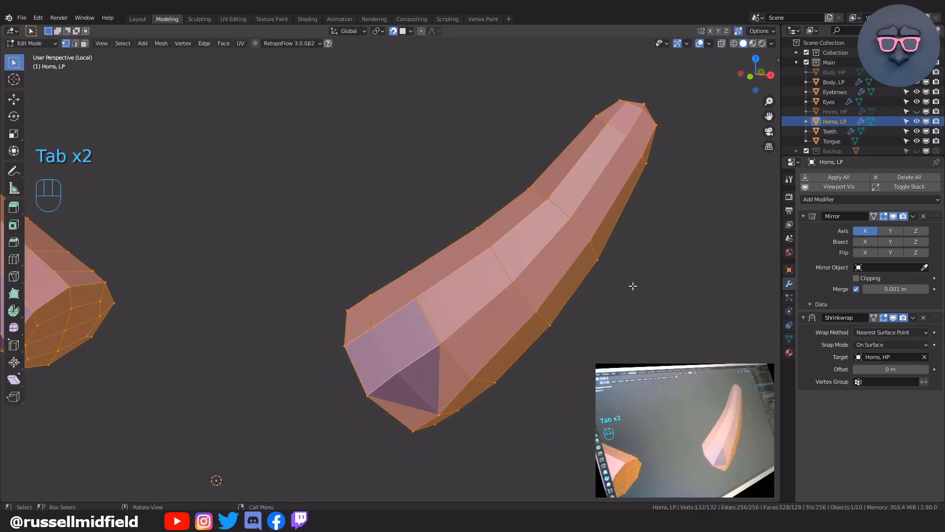
- Apply Smooth Vertices to the entire low-poly horn mesh
middle_click_drag(633, 283, 727, 223)
middle_click_drag(667, 274, 680, 205)
key("alt+z")
key("alt+z")
right_click(689, 200)
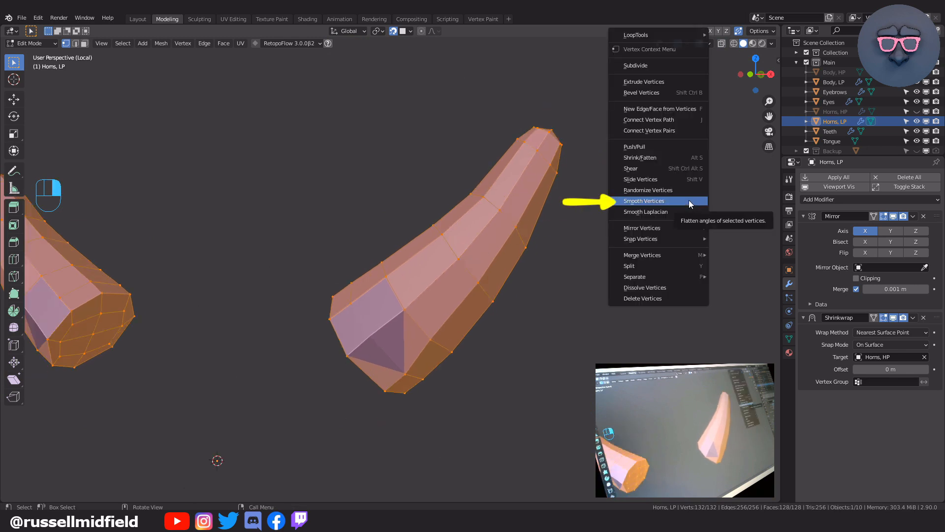
left_click(689, 200)
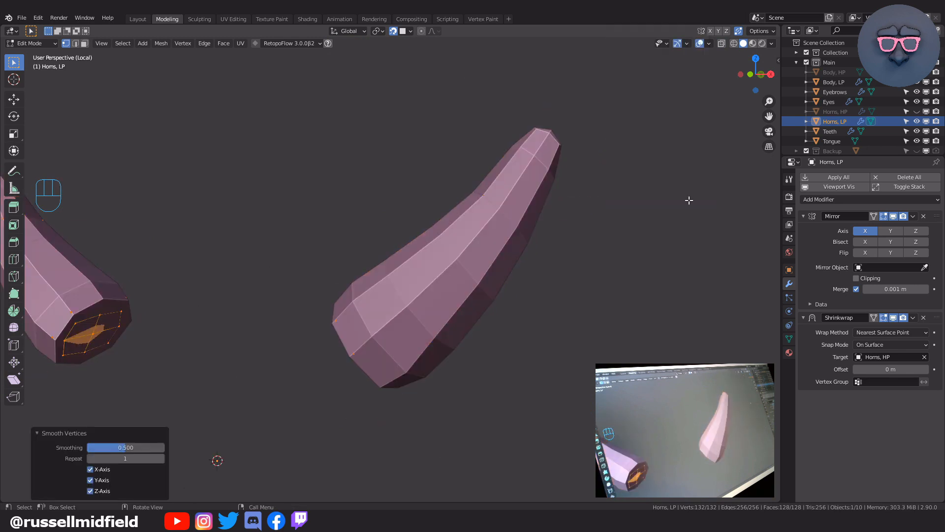
- Turn on the see-through display and repeat the vertex smoothing several times on the whole horn mesh
key("alt+z")
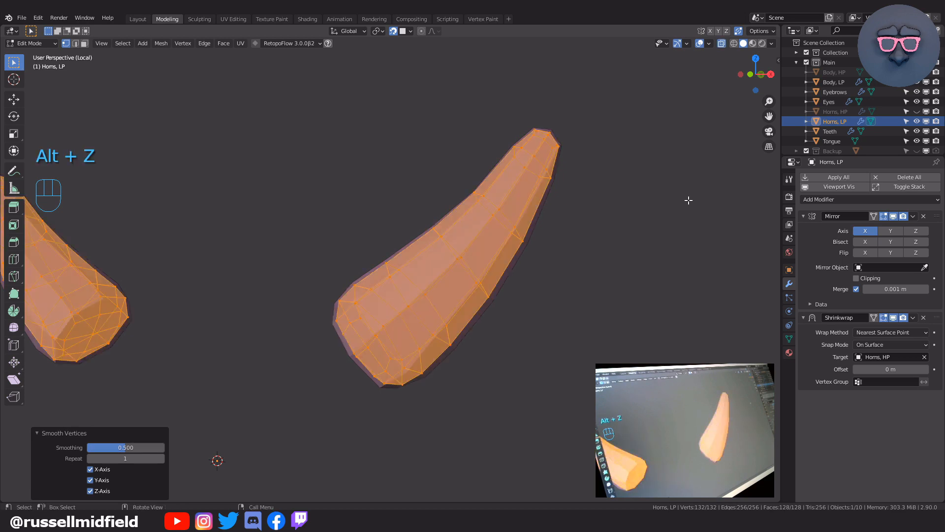
key("shift+r")
key("shift+r")
key("shift+r")
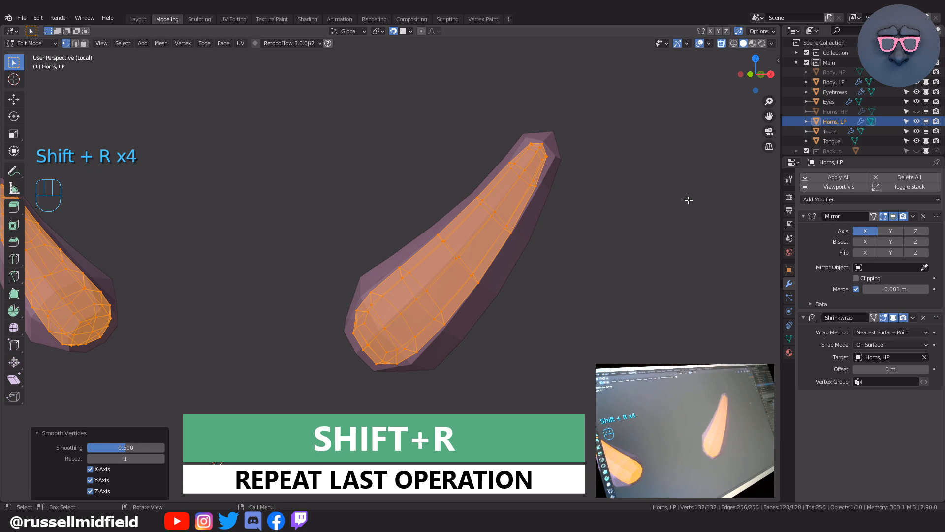
- Leave edit mode and apply the Mirror modifier on the low-poly horns
mouse_move(591, 279)
middle_mouse_down()
mouse_move(654, 223)
mouse_move(664, 245)
mouse_move(694, 245)
mouse_move(682, 226)
mouse_move(621, 243)
mouse_move(652, 228)
mouse_move(689, 246)
mouse_move(652, 274)
mouse_move(556, 287)
mouse_move(583, 271)
mouse_move(588, 279)
middle_mouse_up()
scroll(585, 277, "up", 2)
scroll(589, 280, "up", 1)
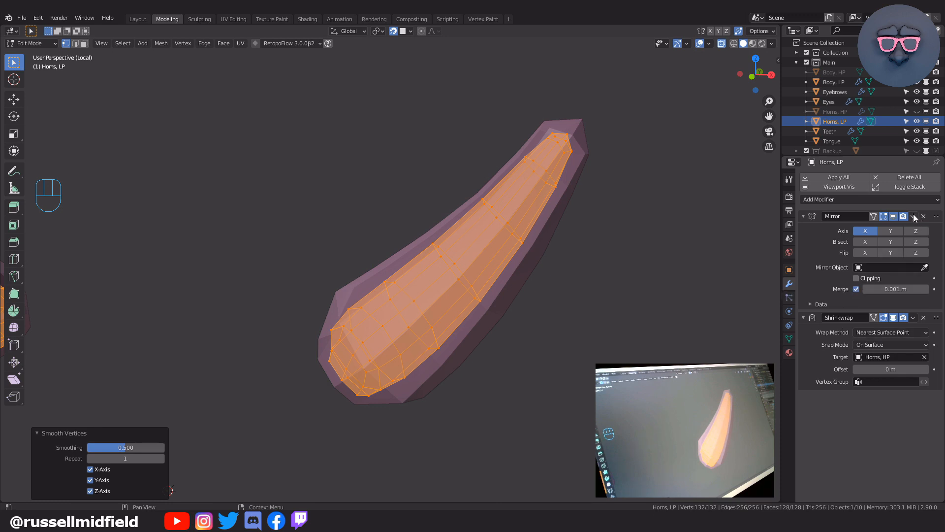
key("Tab")
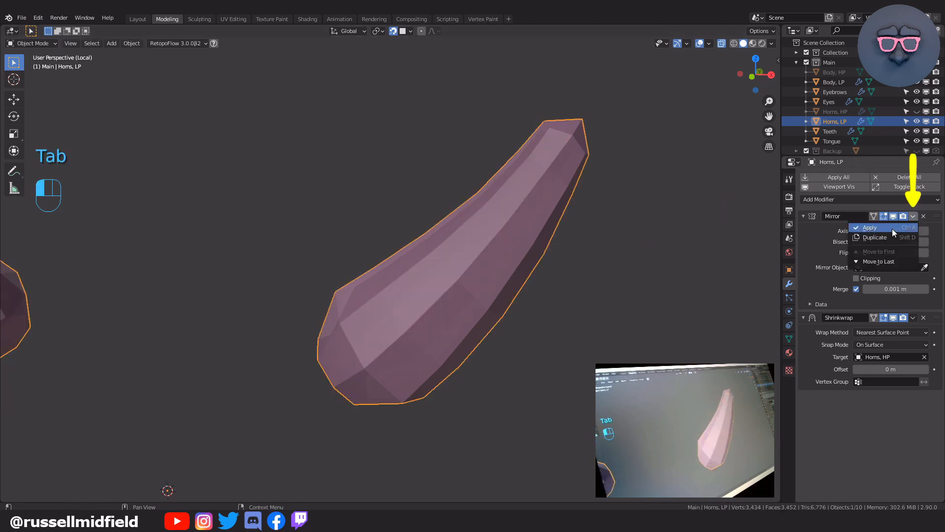
left_click(892, 228)
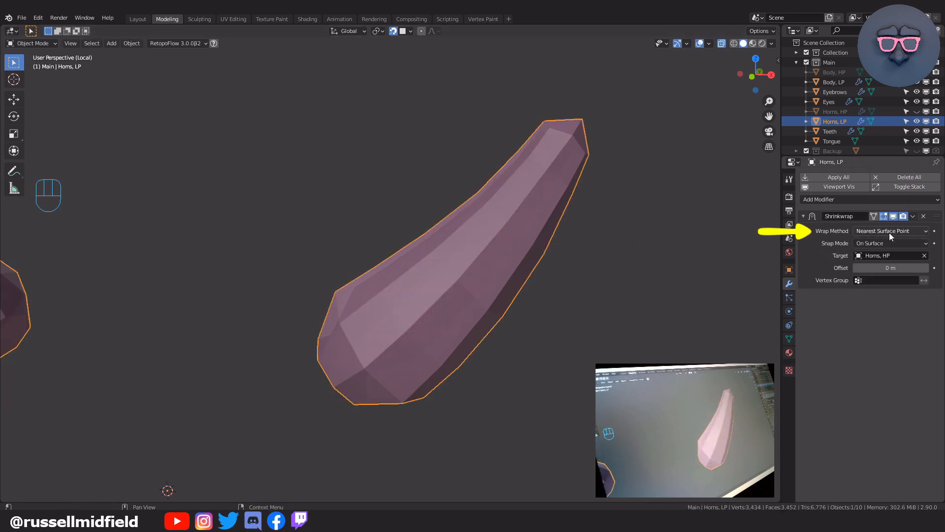
- Set the Shrinkwrap's wrap method to Project with both Negative and Positive enabled, and apply the modifier
left_click(894, 232)
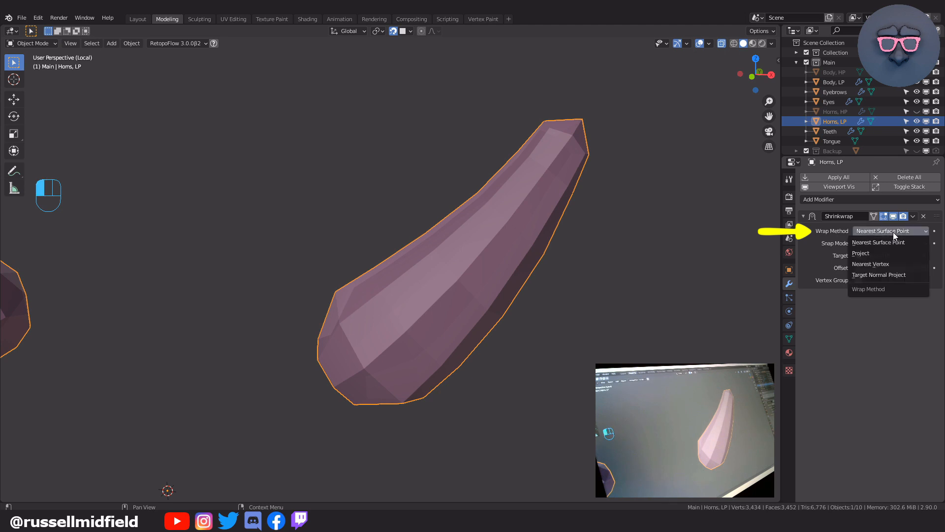
left_click(880, 254)
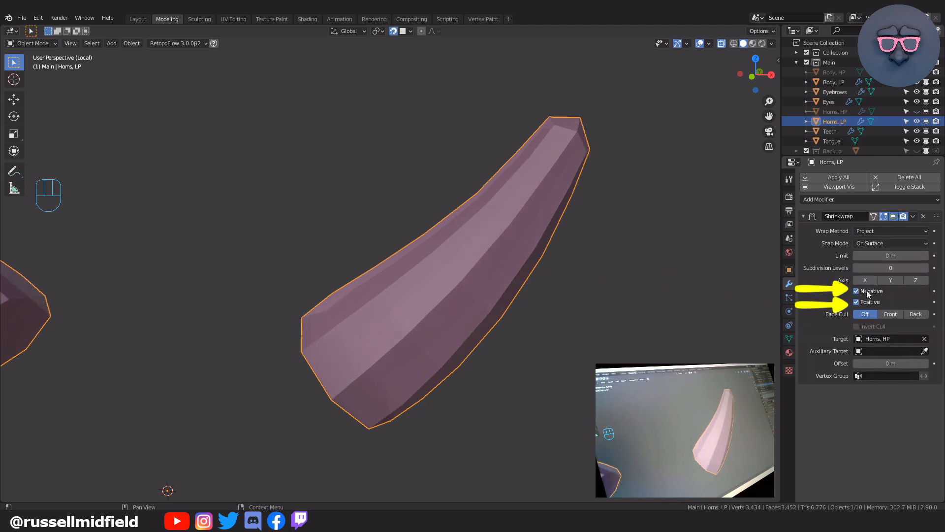
middle_click_drag(634, 297, 583, 297)
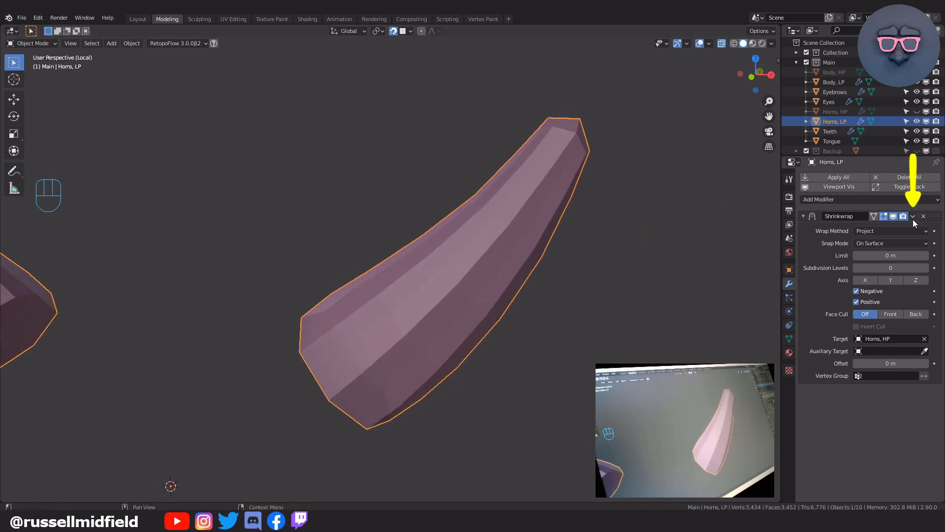
left_click(912, 217)
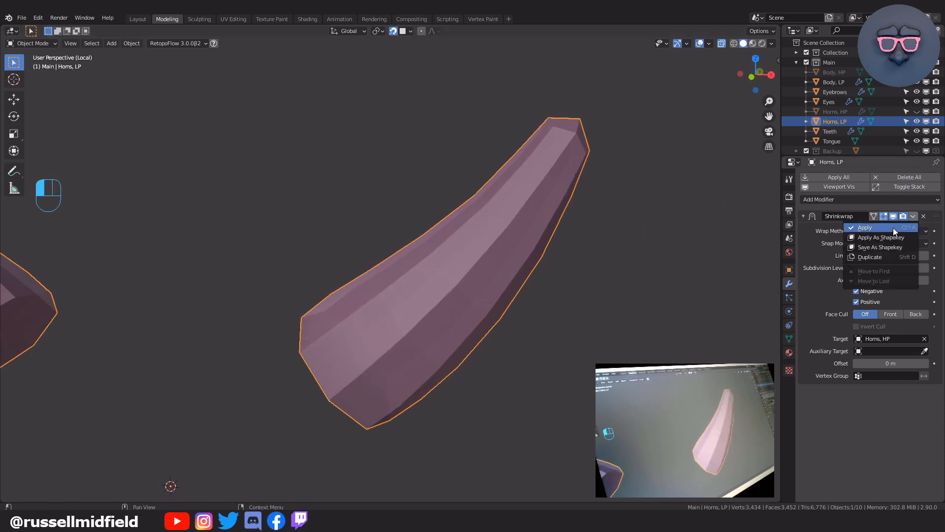
left_click(893, 227)
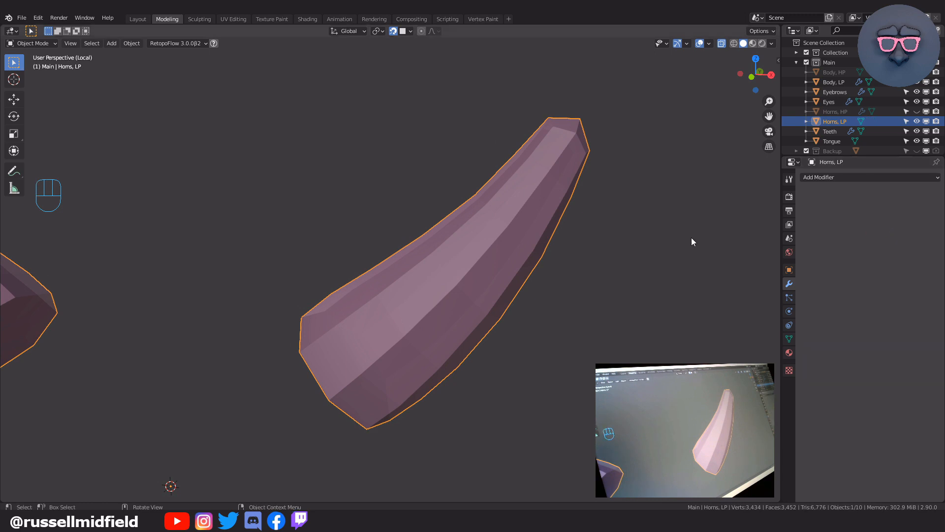
- Deselect the horn mesh, turn off the see-through display, and leave the isolated view and edit mode
key("Tab")
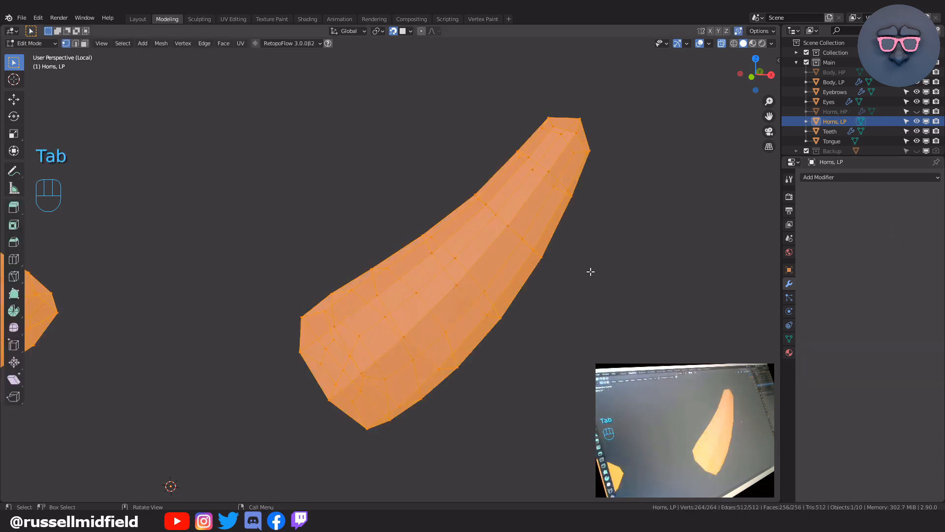
left_click(570, 297)
middle_click_drag(570, 297, 345, 300)
key("alt+z")
middle_click_drag(349, 285, 566, 294)
key("KP_Divide")
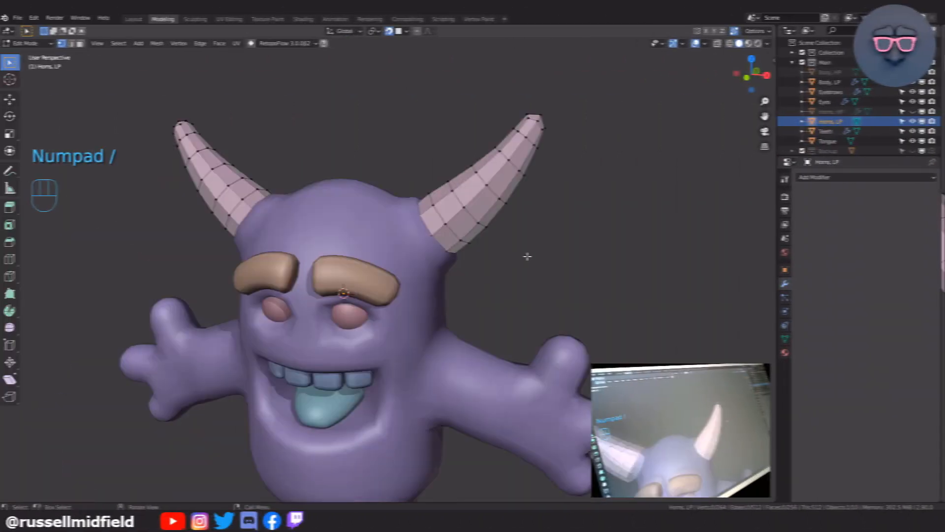
key("Tab")
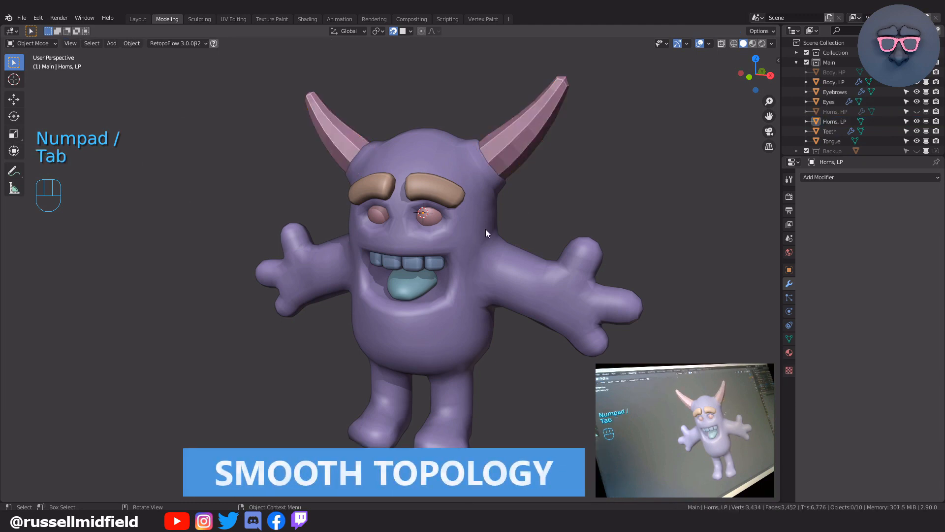
- Open the low-poly body mesh in edit mode, check it from front and back, and remove its Displace modifier
left_click(486, 229)
mouse_move(550, 237)
middle_mouse_down("shift")
mouse_move(569, 234)
mouse_move(556, 228)
middle_mouse_up("shift")
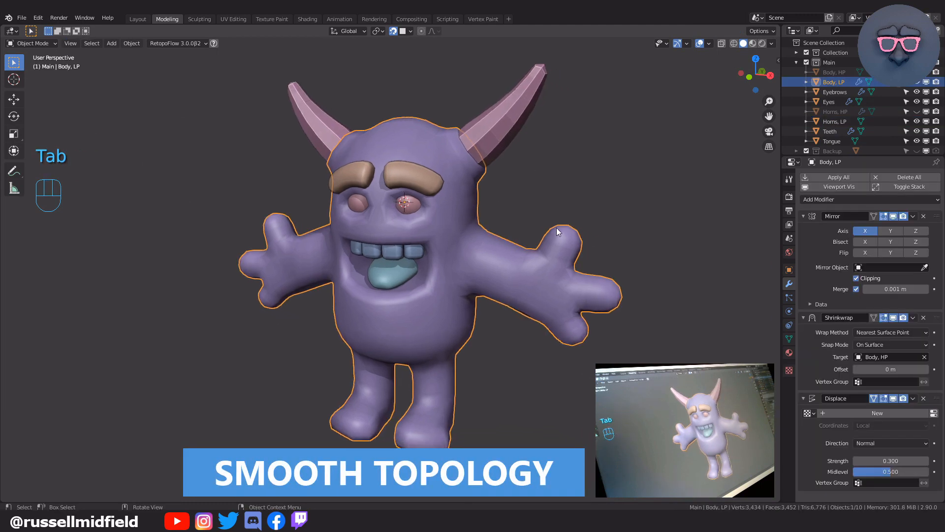
key("Tab")
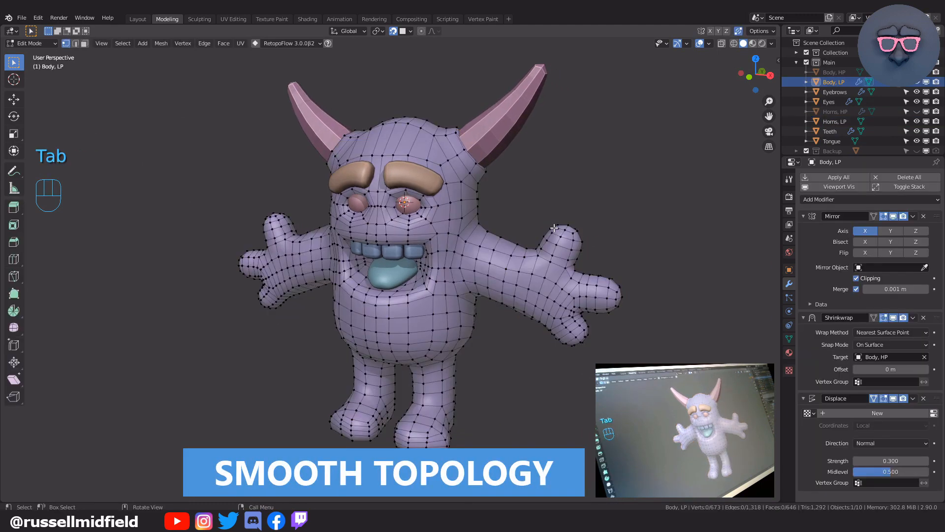
scroll(434, 275, "up", 5)
middle_click_drag(434, 274, 403, 266)
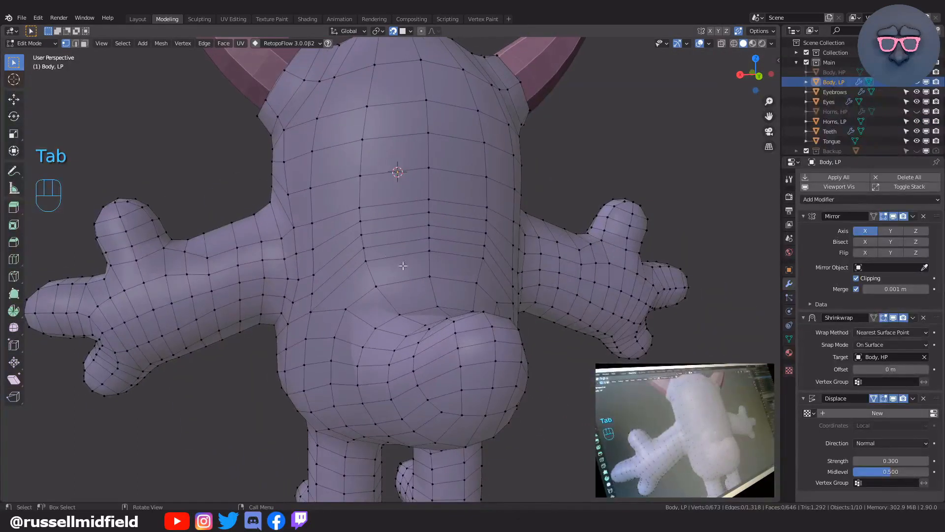
middle_click_drag(347, 275, 527, 253)
scroll(542, 275, "down", 1)
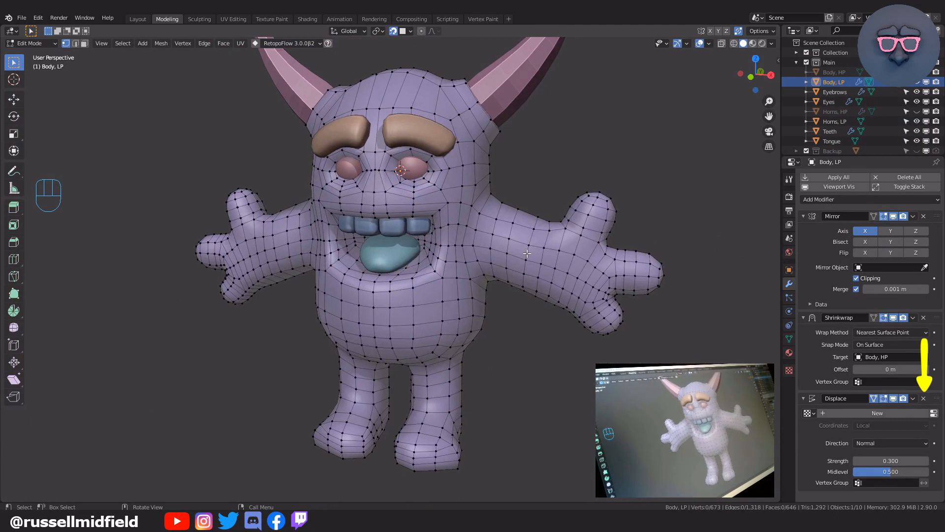
left_click(924, 399)
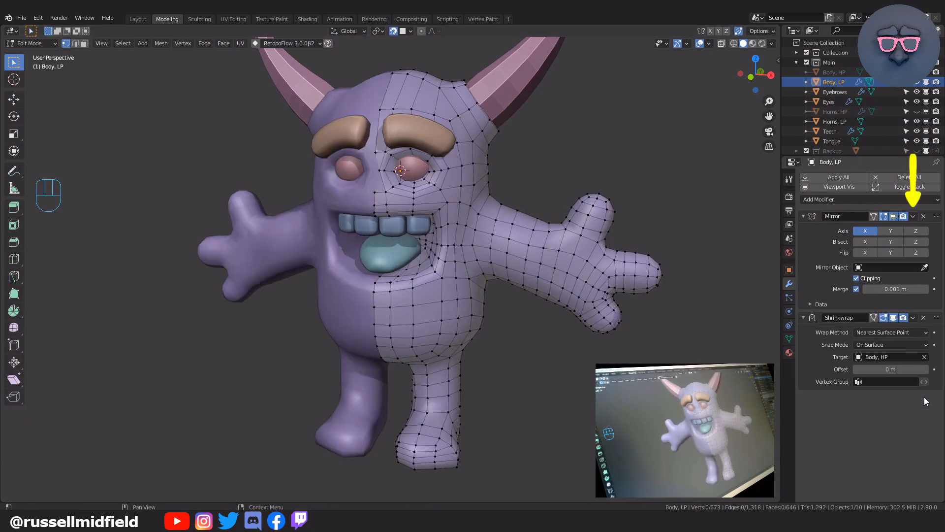
- Apply the body's Mirror modifier in object mode and set its Shrinkwrap to the Project wrap method with Negative and Positive enabled
key("Tab")
left_click(913, 216)
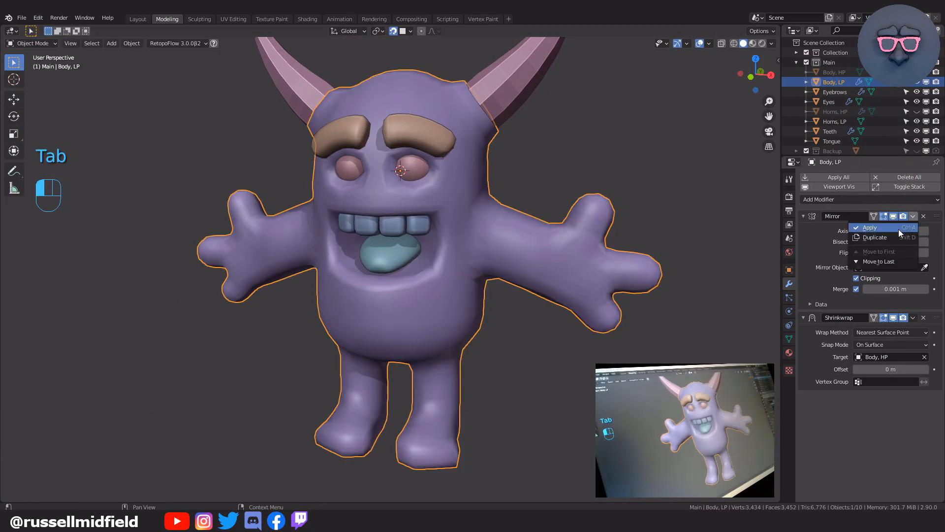
left_click(899, 230)
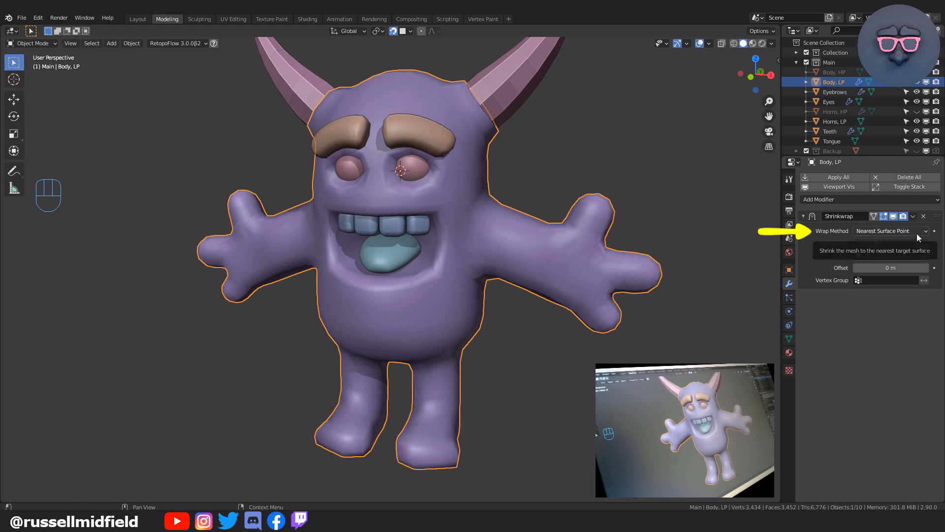
left_click(917, 233)
left_click(896, 252)
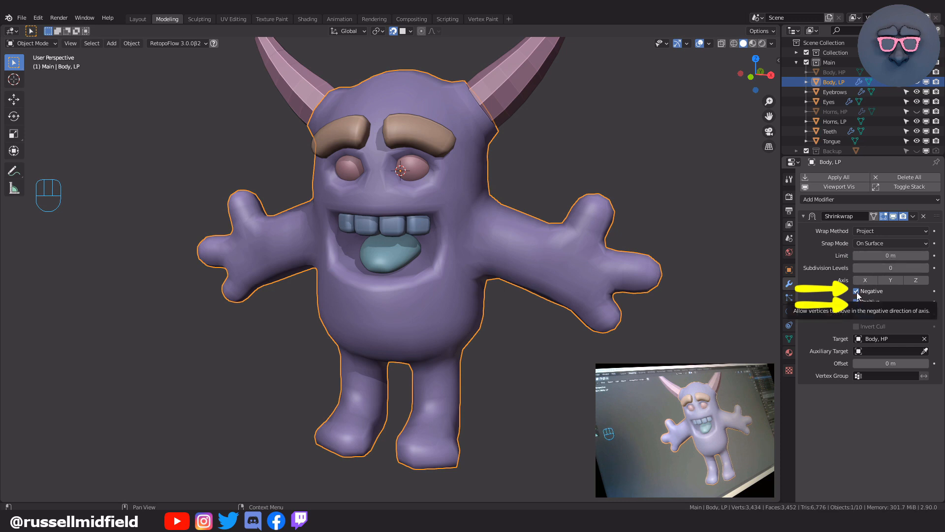
- Select the entire low-poly body mesh in edit mode and smooth its vertices, repeating the smoothing three more times
key("Tab")
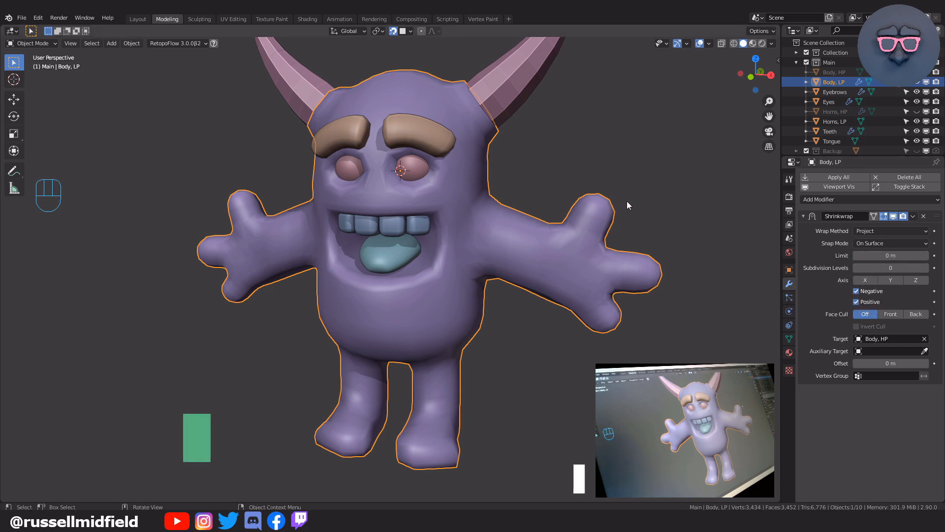
key("a")
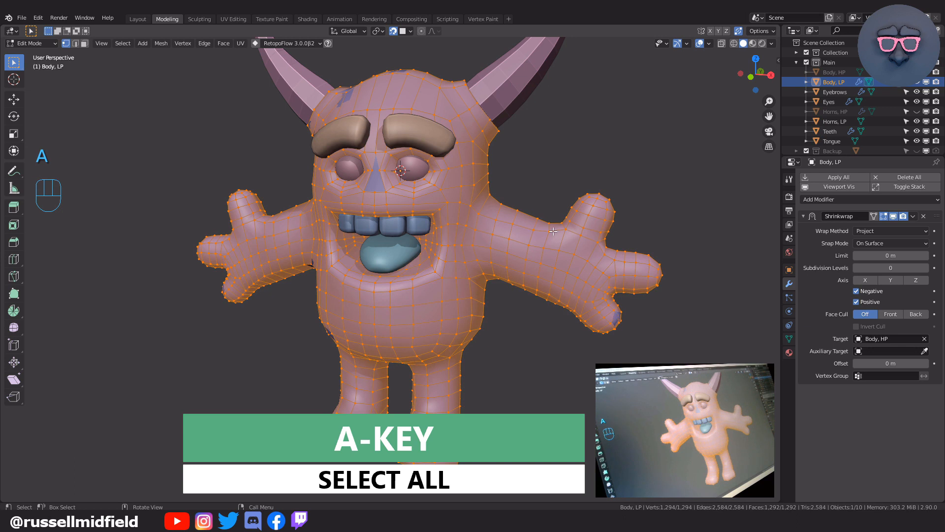
right_click(689, 214)
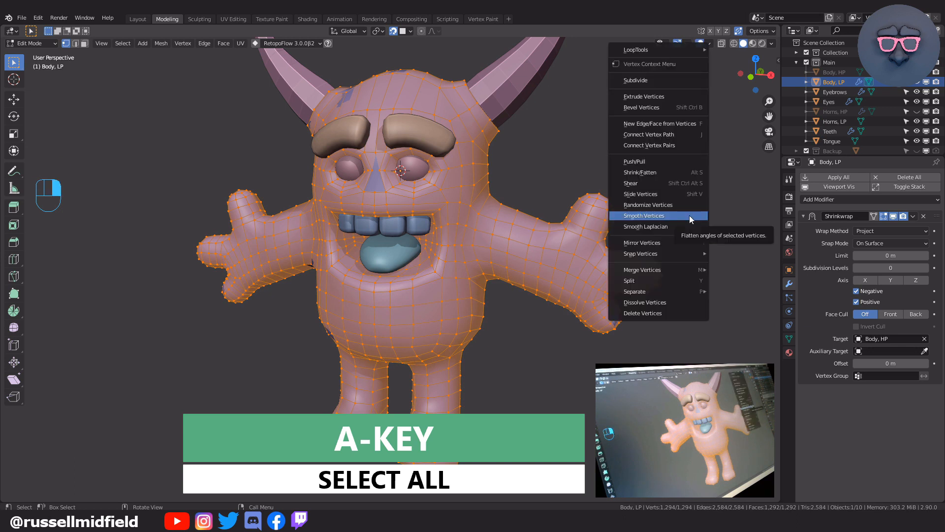
left_click(690, 214)
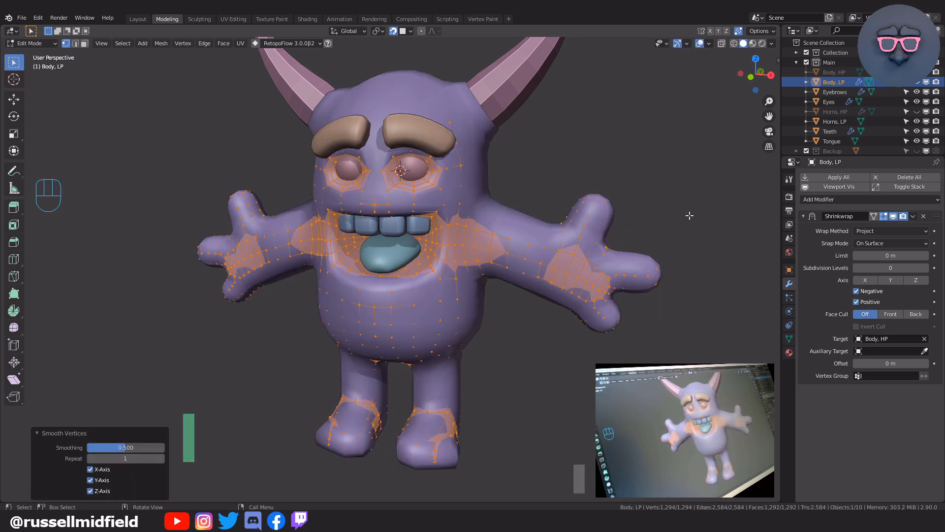
key("shift+r")
key("shift+r")
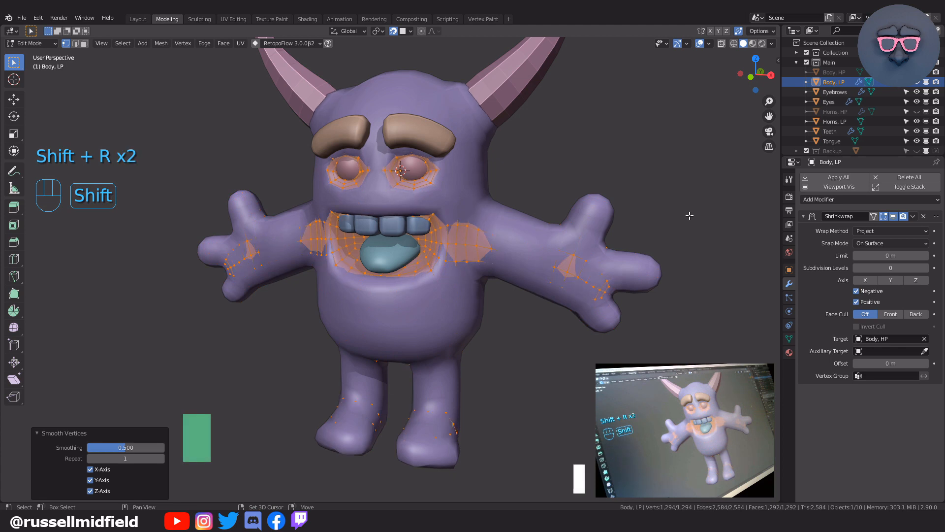
key("shift+r")
- Leave edit mode with the see-through display off and apply the Shrinkwrap modifier on the low-poly body
key("alt+z")
key("Tab")
key("alt+z")
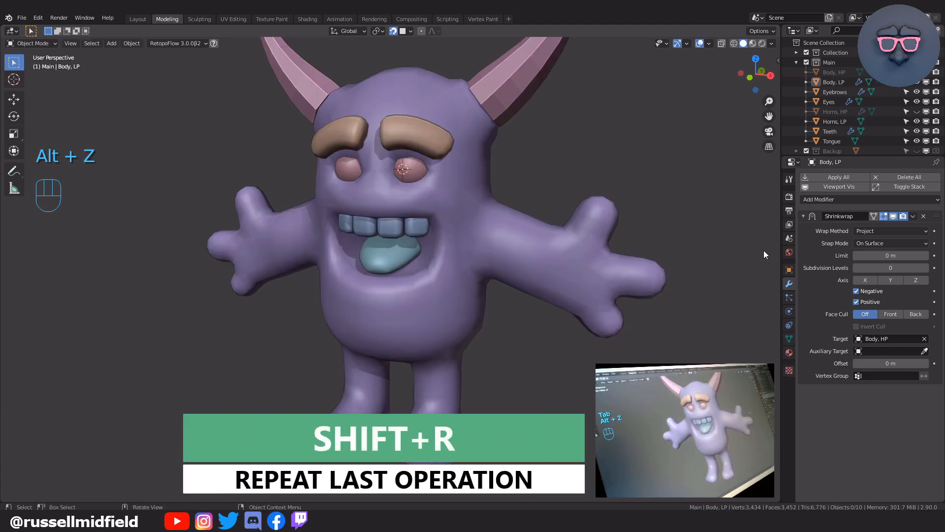
left_click(914, 216)
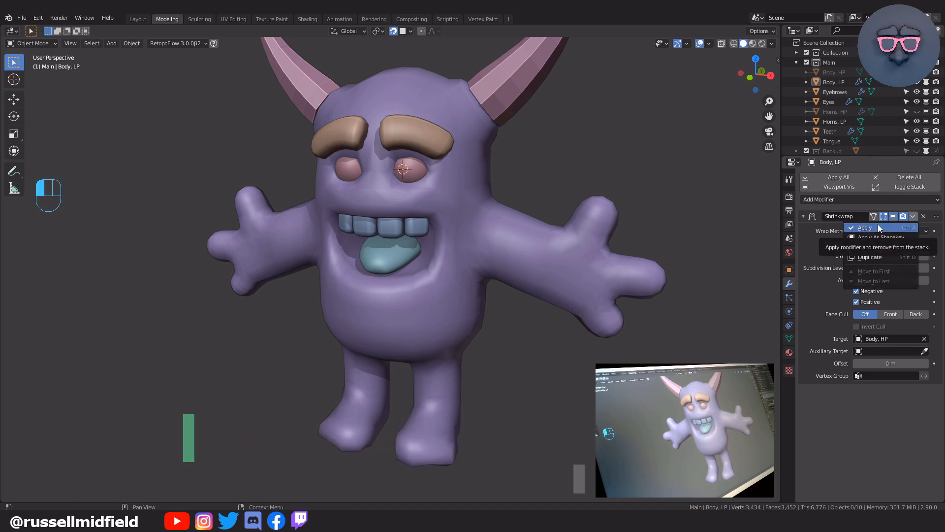
left_click(879, 227)
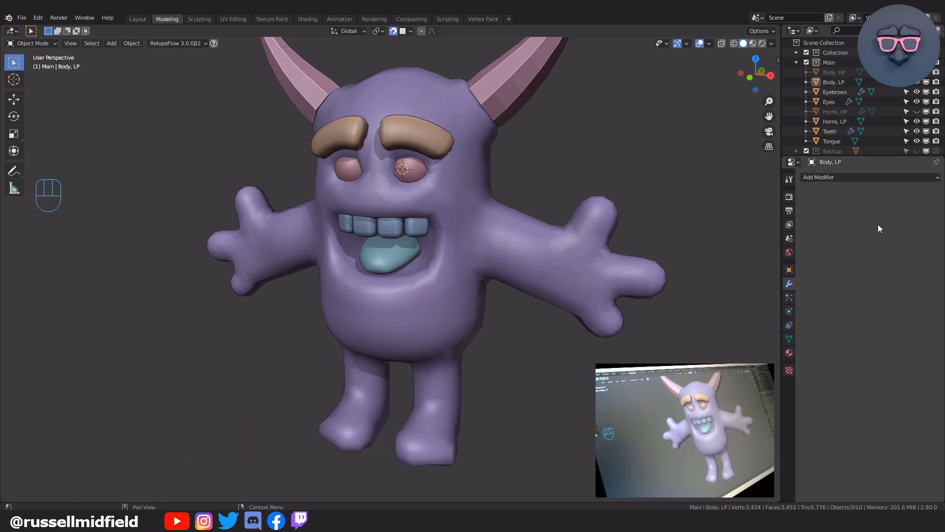
- Select the low-poly body, examine its smoothed topology from several sides in edit mode, and return to object mode
left_click(589, 241)
key("Tab")
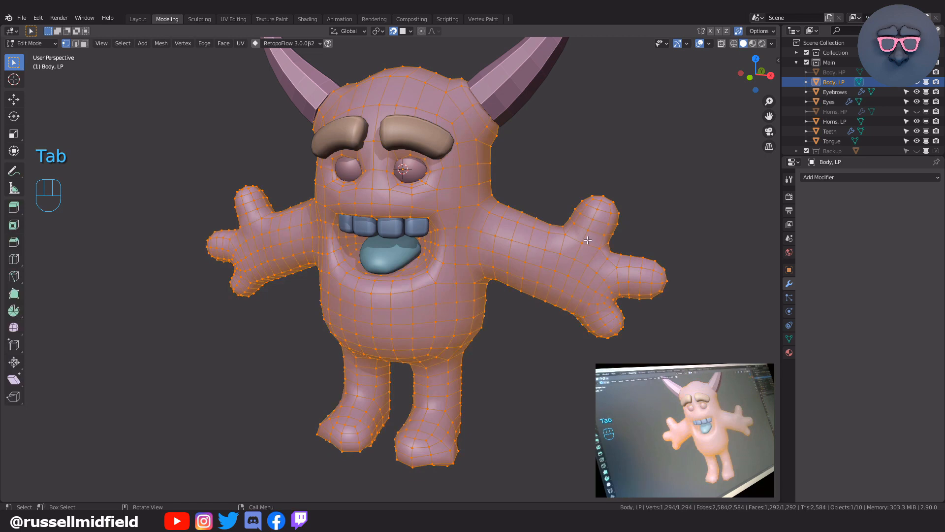
middle_click_drag(628, 224, 441, 220)
mouse_move(519, 176)
middle_mouse_down()
mouse_move(550, 185)
mouse_move(475, 213)
mouse_move(682, 192)
mouse_move(671, 196)
middle_mouse_up()
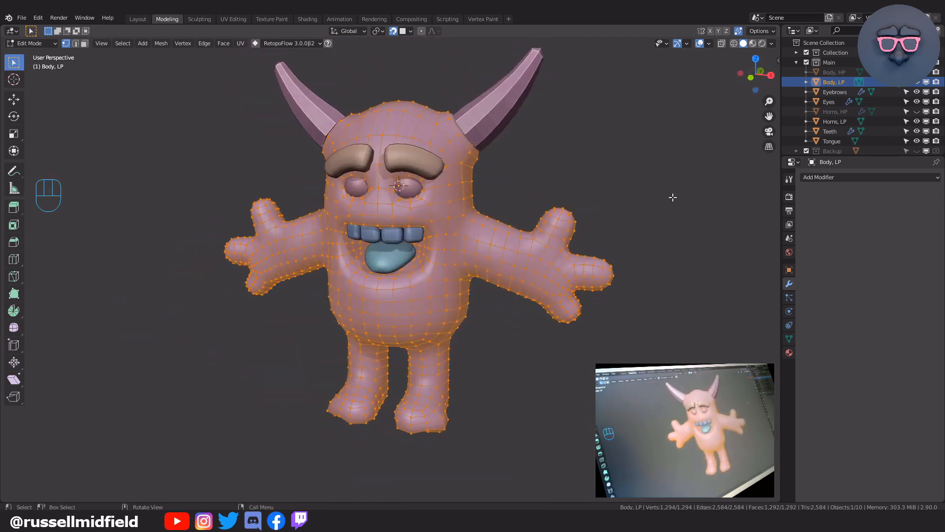
key("Tab")
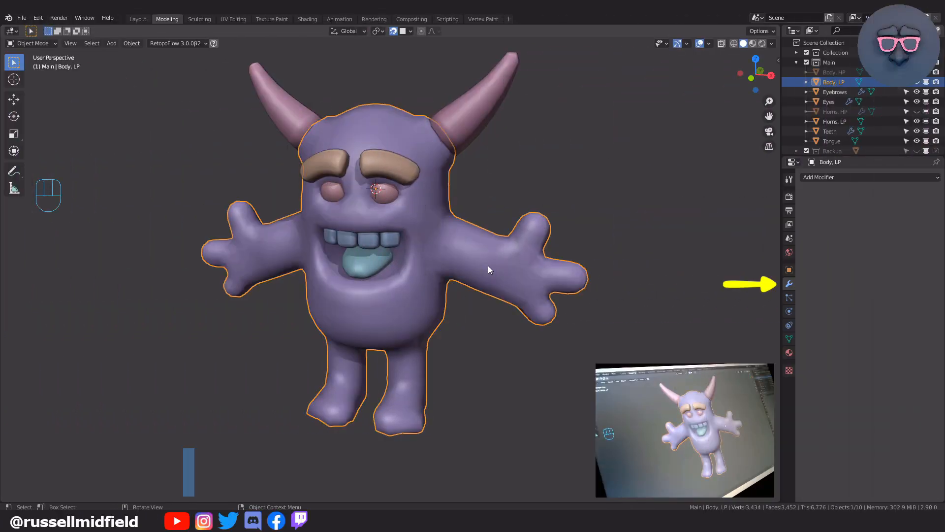
- Add a Multiresolution modifier to the low-poly body and subdivide it to level 4
left_click(832, 181)
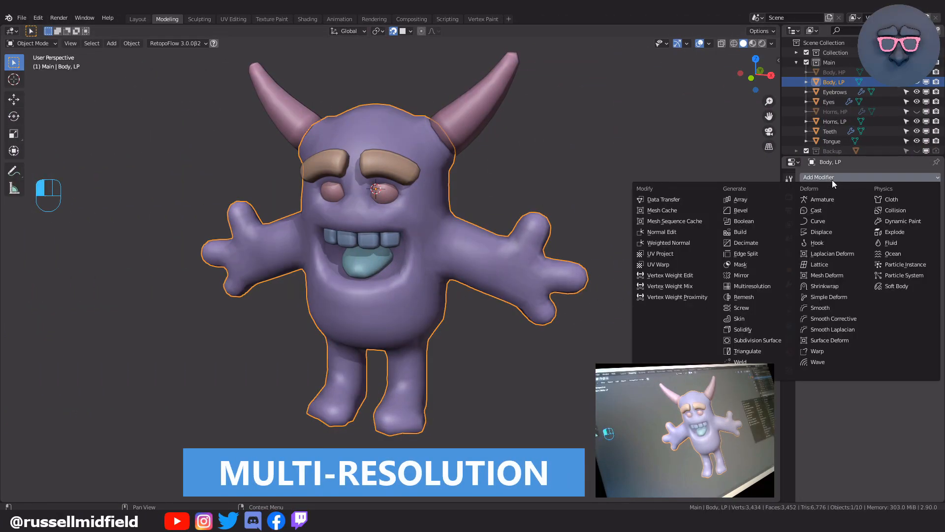
left_click(765, 289)
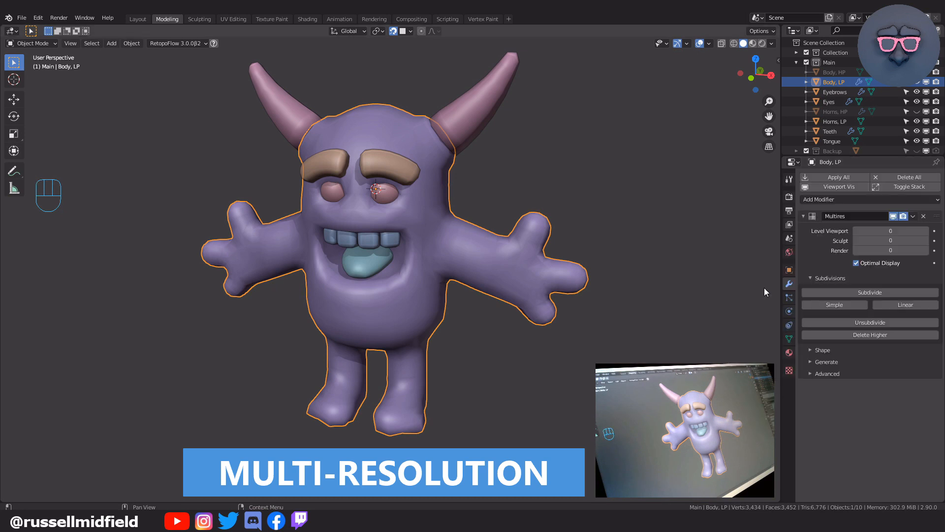
left_click(871, 293)
left_click(871, 292)
left_click(871, 293)
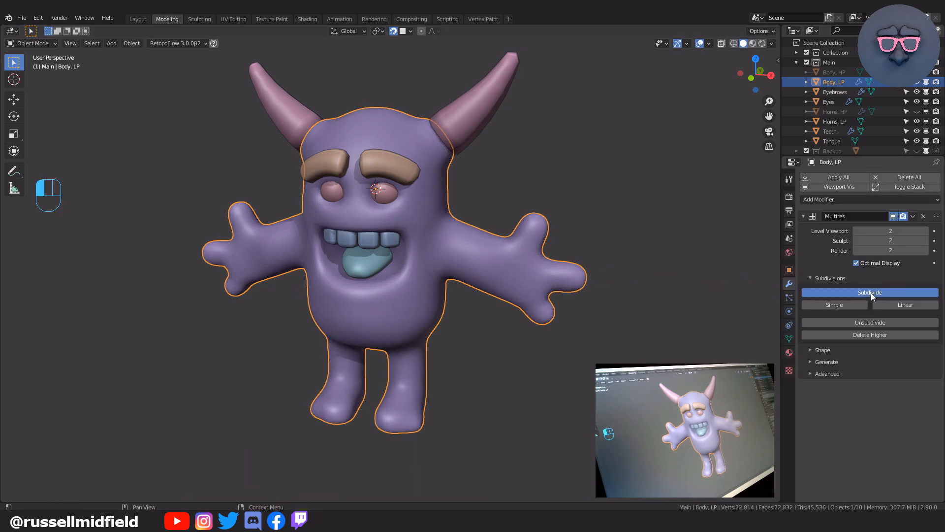
left_click(870, 293)
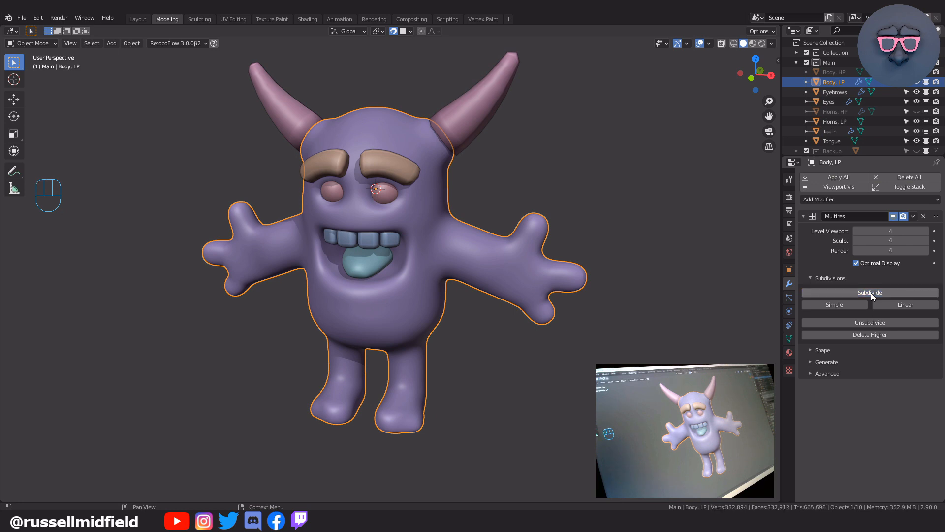
- Add a Shrinkwrap modifier below the body's Multiresolution and set its target to Body, HP
left_click(864, 199)
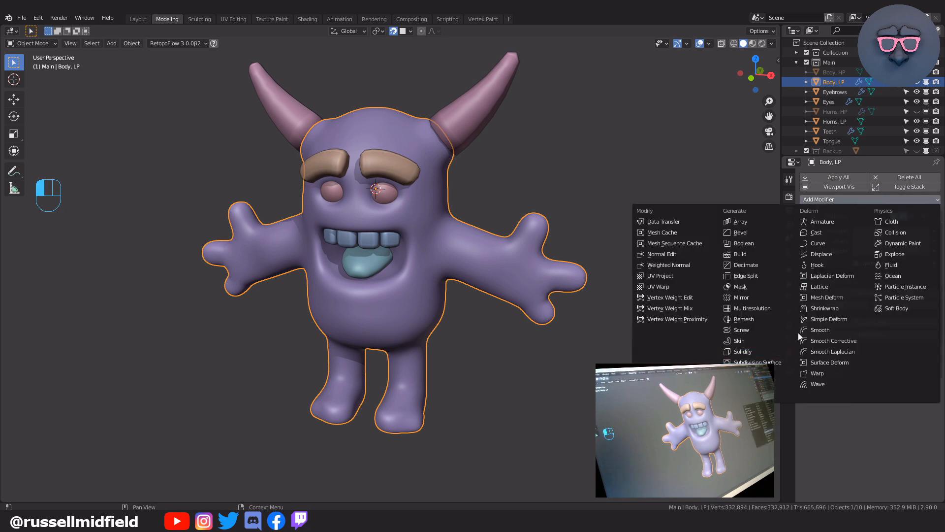
left_click(838, 309)
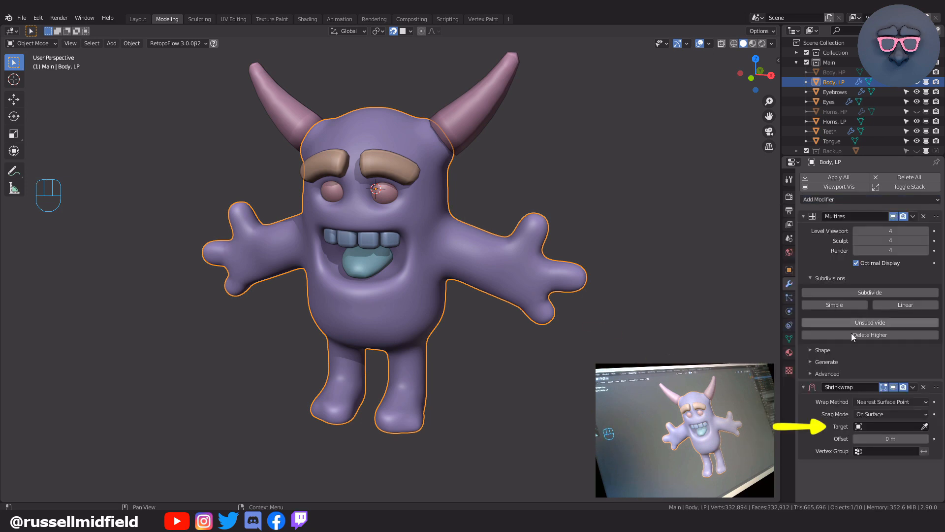
left_click(926, 427)
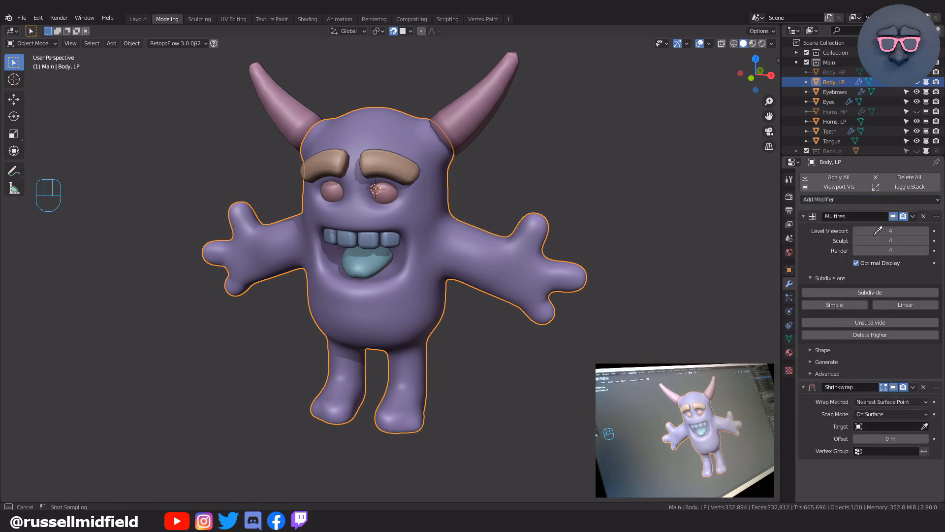
left_click(832, 72)
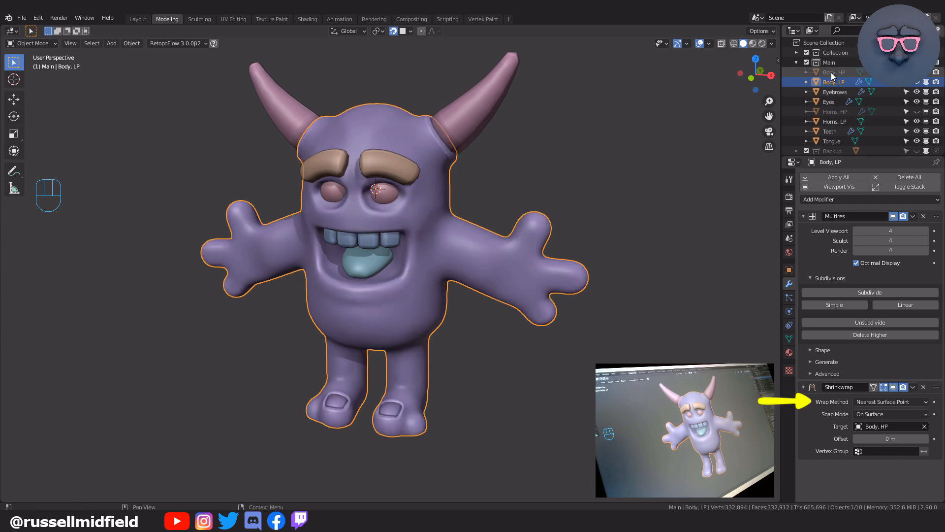
- Switch the body's new Shrinkwrap to the Project wrap method with both Negative and Positive enabled, and deselect the body
left_click(912, 400)
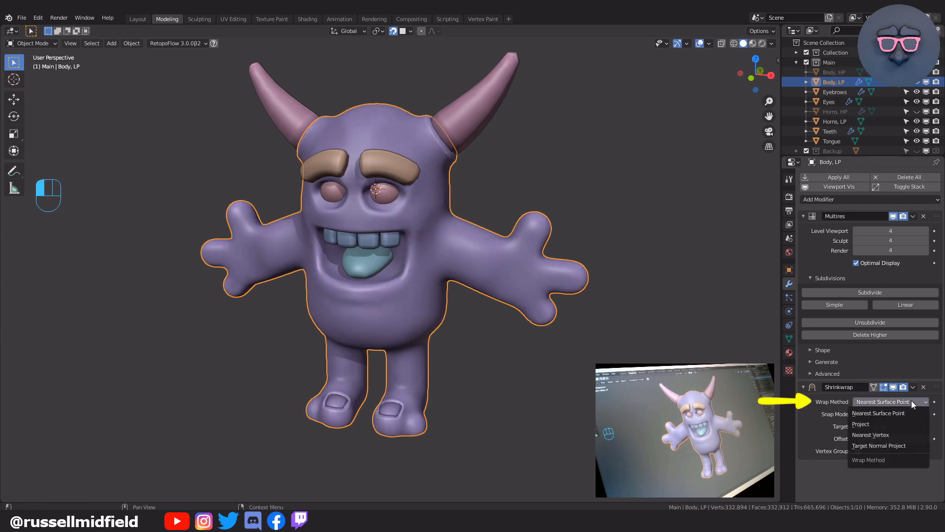
left_click(902, 429)
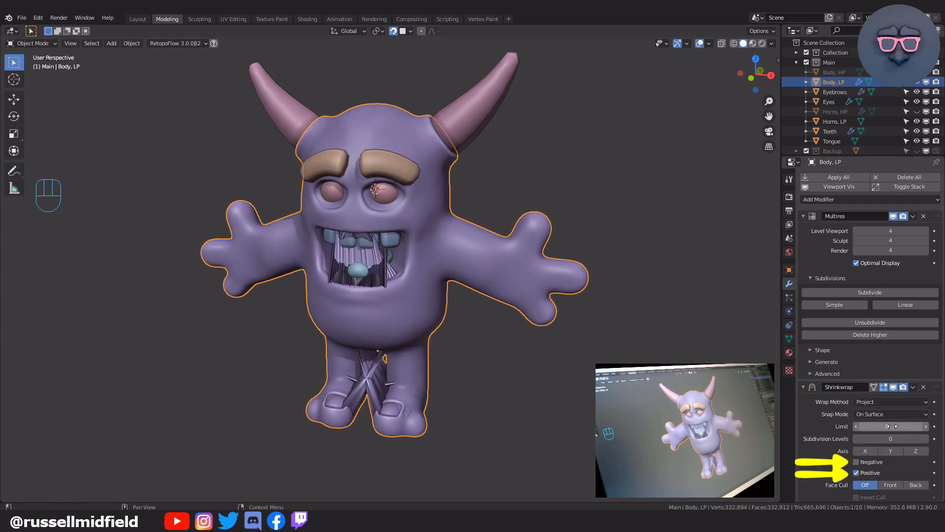
left_click(856, 462)
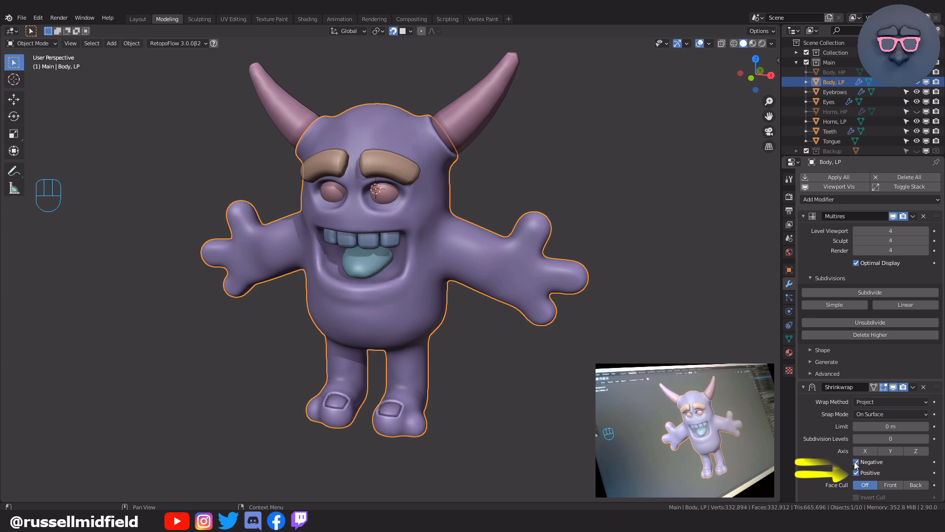
left_click(697, 280)
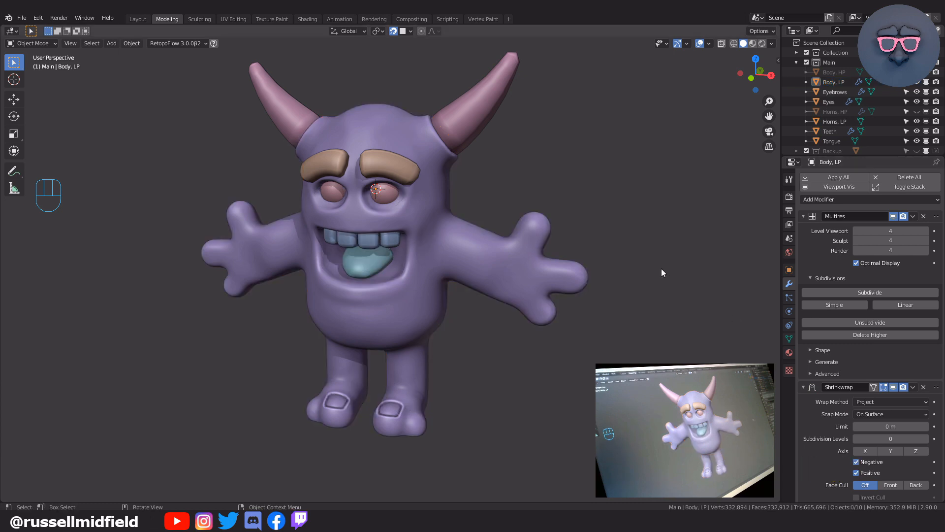
- Add a Multiresolution modifier to the low-poly horns and subdivide it to level 4
left_click(458, 119)
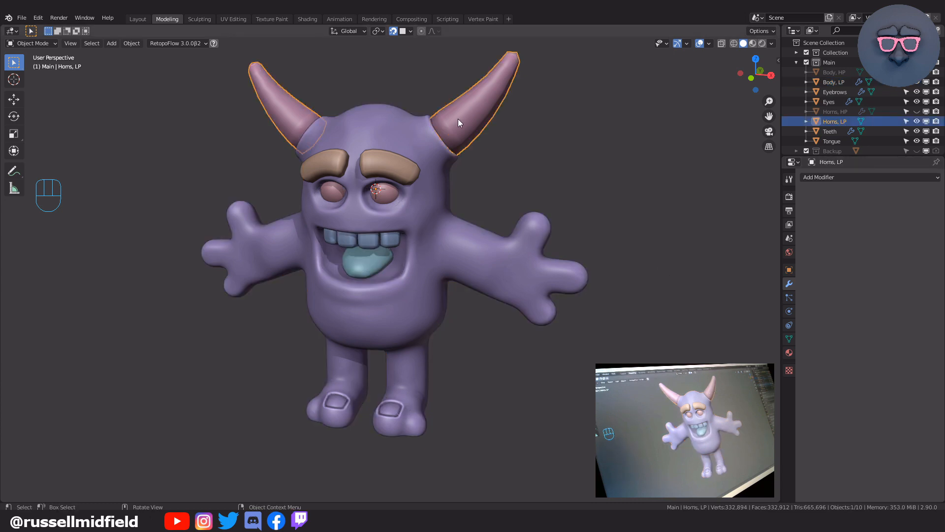
left_click(842, 177)
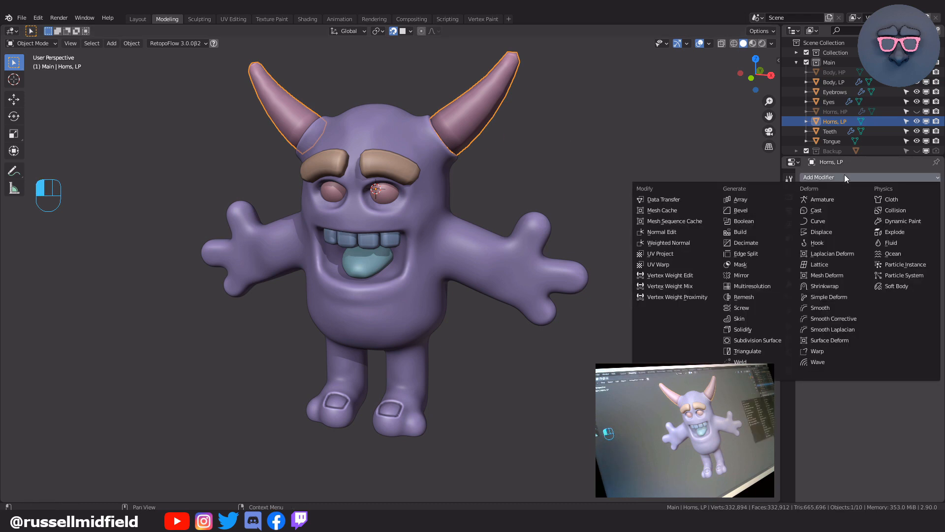
left_click(774, 285)
left_click(894, 292)
left_click(894, 292)
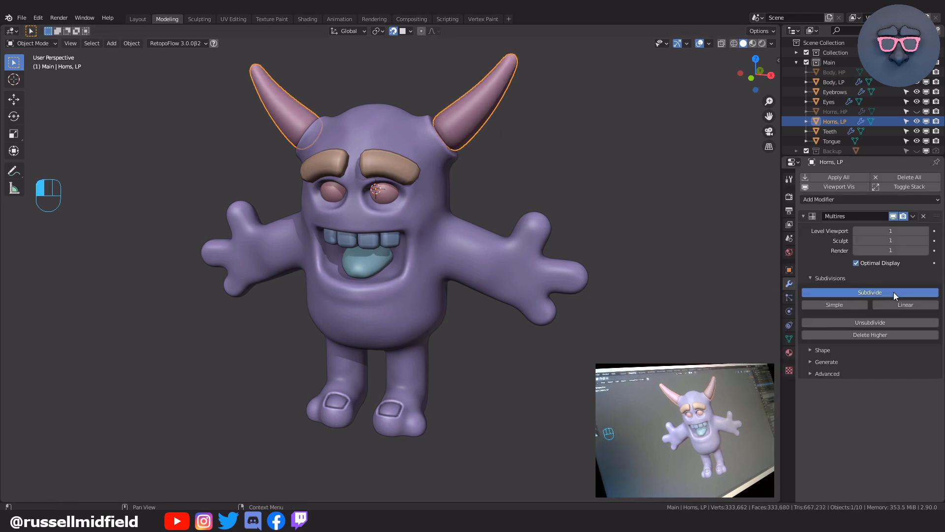
left_click(894, 292)
left_click(894, 292)
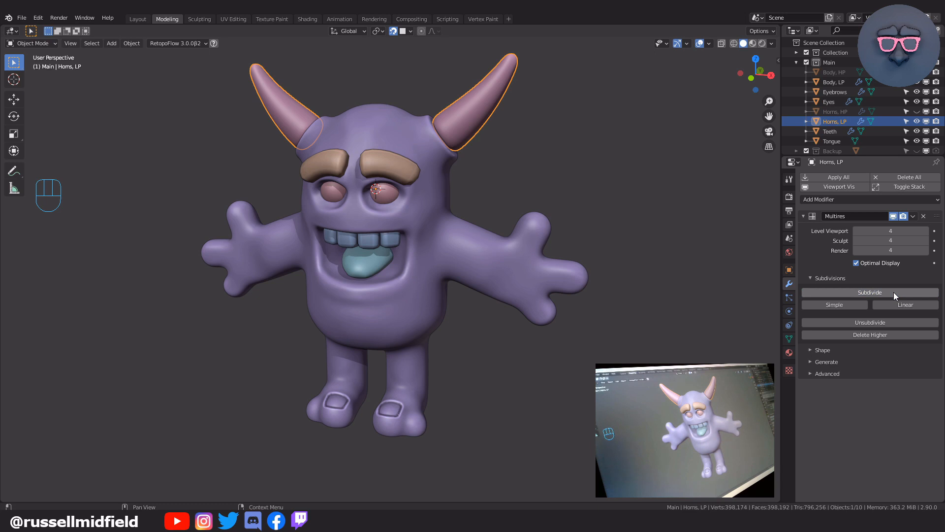
- Add a Shrinkwrap modifier below the low-poly horns' Multiresolution and set its target to Horns, HP
left_click(888, 199)
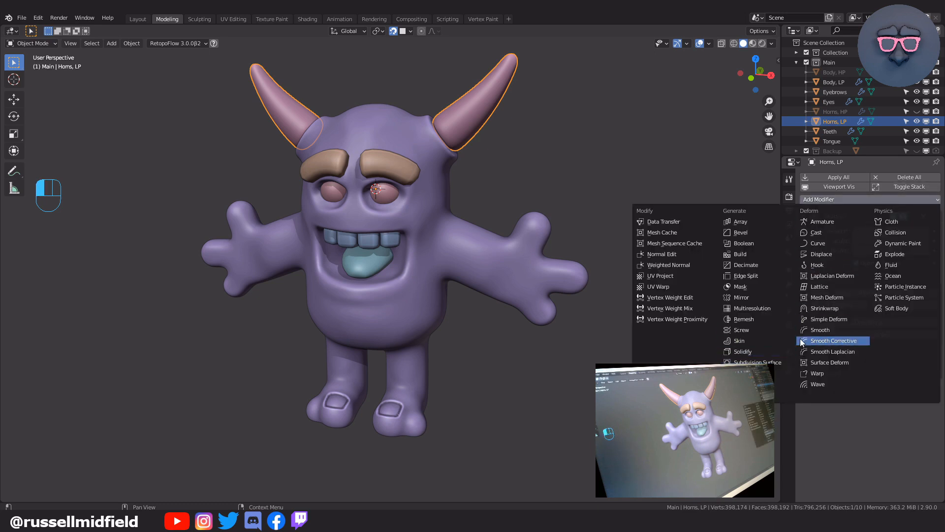
left_click(833, 309)
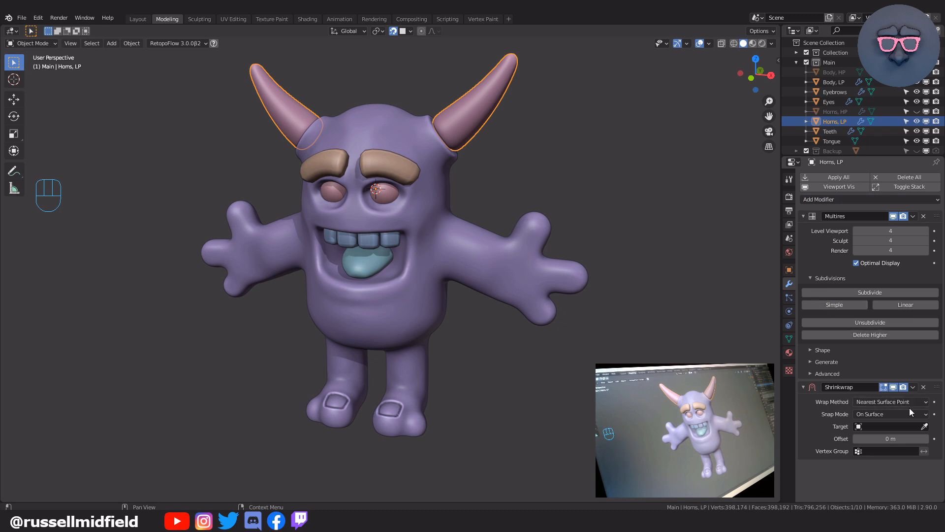
left_click(924, 427)
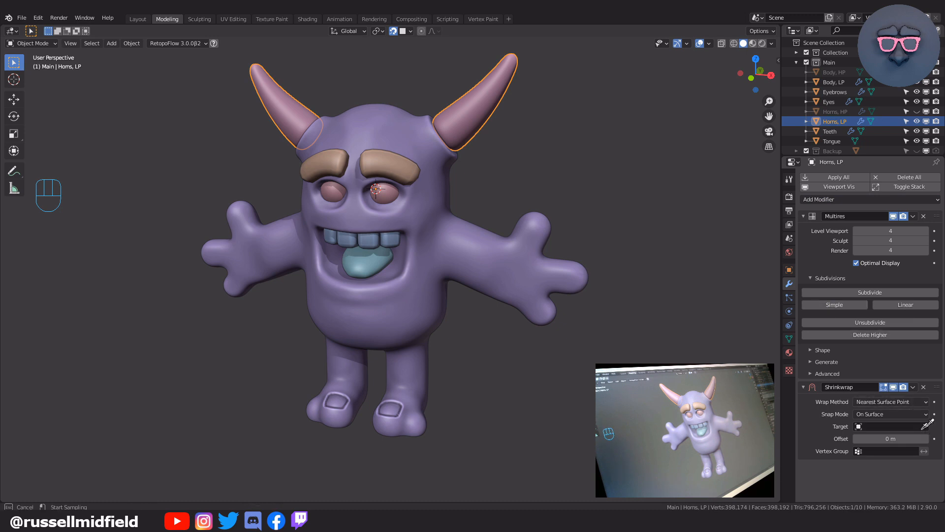
left_click(833, 113)
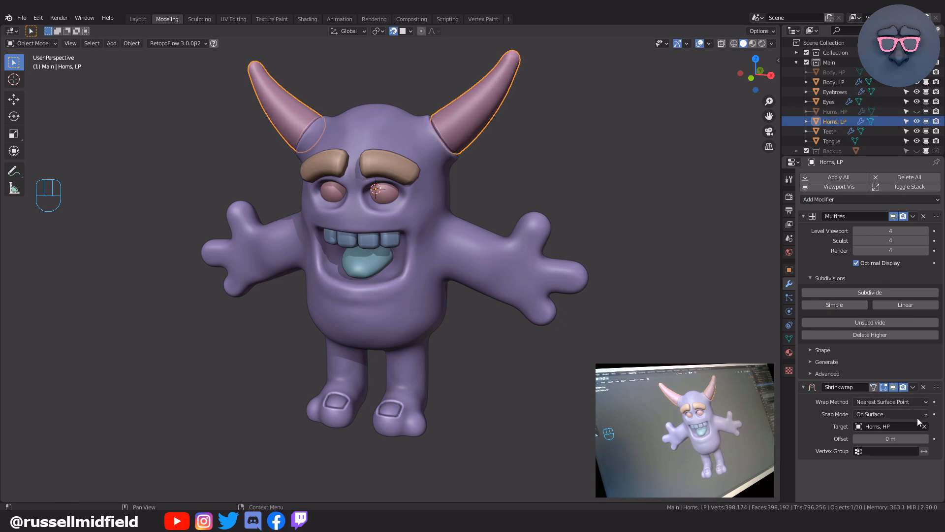
- Switch the horns' Shrinkwrap to the Project wrap method with both Negative and Positive enabled, and deselect the horns
left_click(914, 402)
left_click(900, 424)
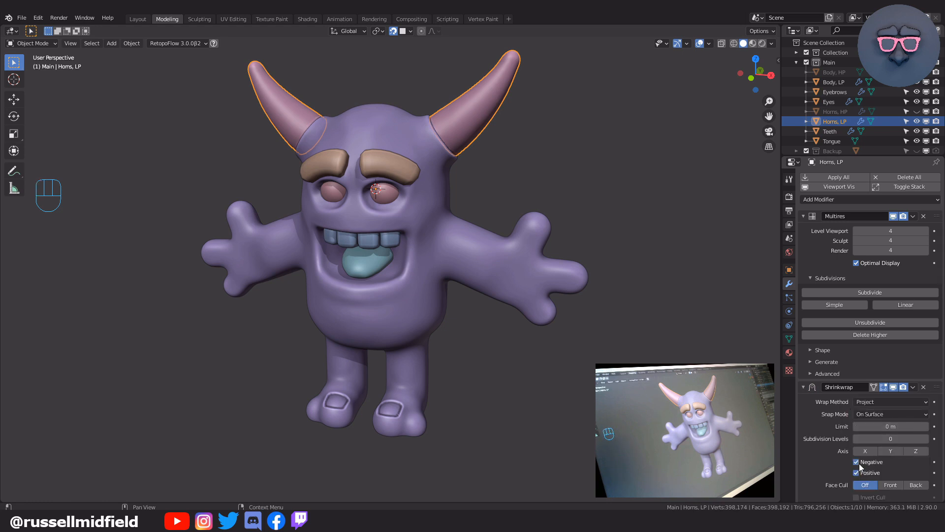
left_click(587, 197)
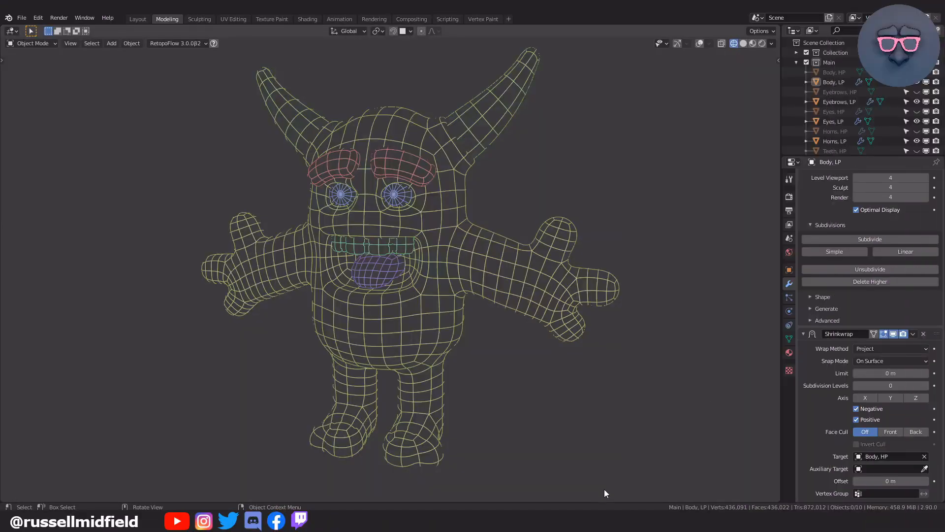
- Select a single edge loop around the upper leg of the UV-checkered low-poly body mesh
middle_click_drag(551, 494, 696, 487)
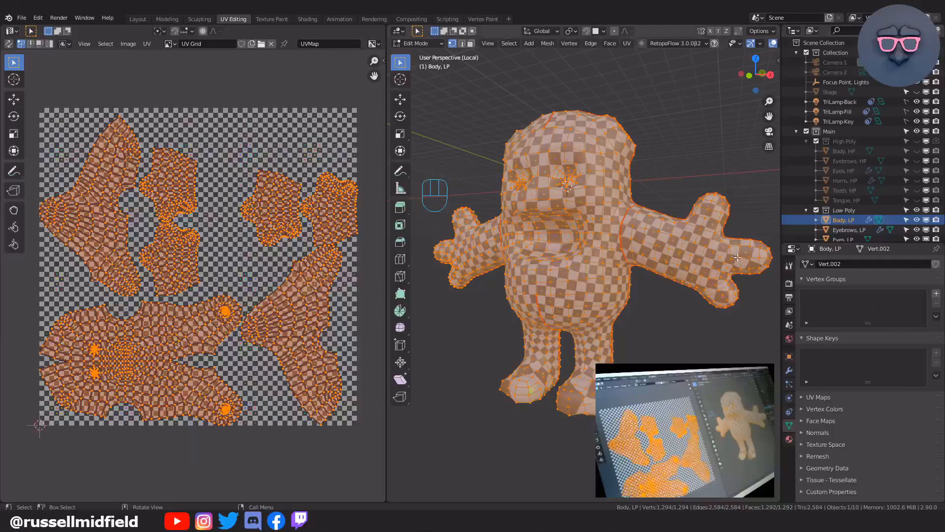
scroll(648, 325, "up", 3)
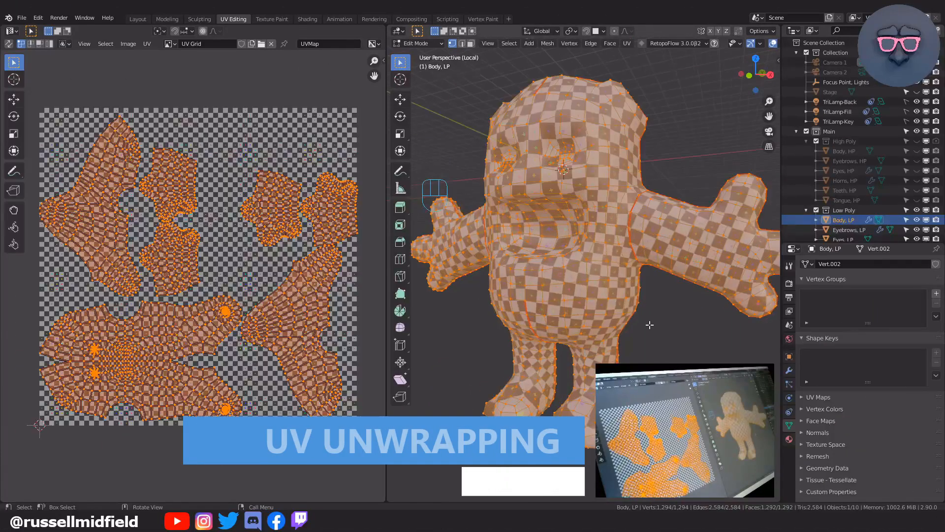
middle_click_drag(648, 353, 606, 325)
left_click(621, 312, "alt")
left_click(618, 328, "alt")
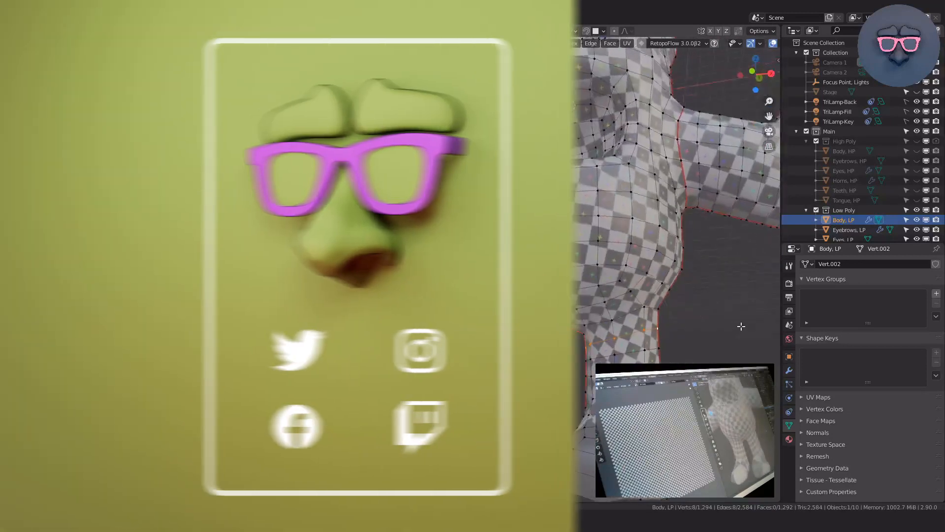